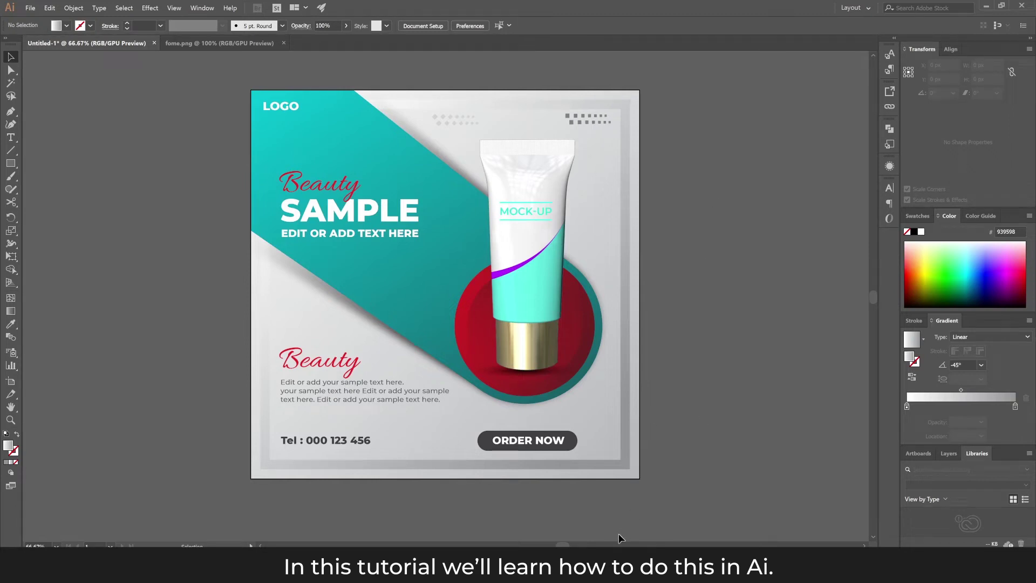
Step: Scroll the canvas and switch to the Artboard tool with Artboard 1 active
{"action": "left_click_drag", "start_coordinate": [565, 545], "coordinate": [585, 545]}
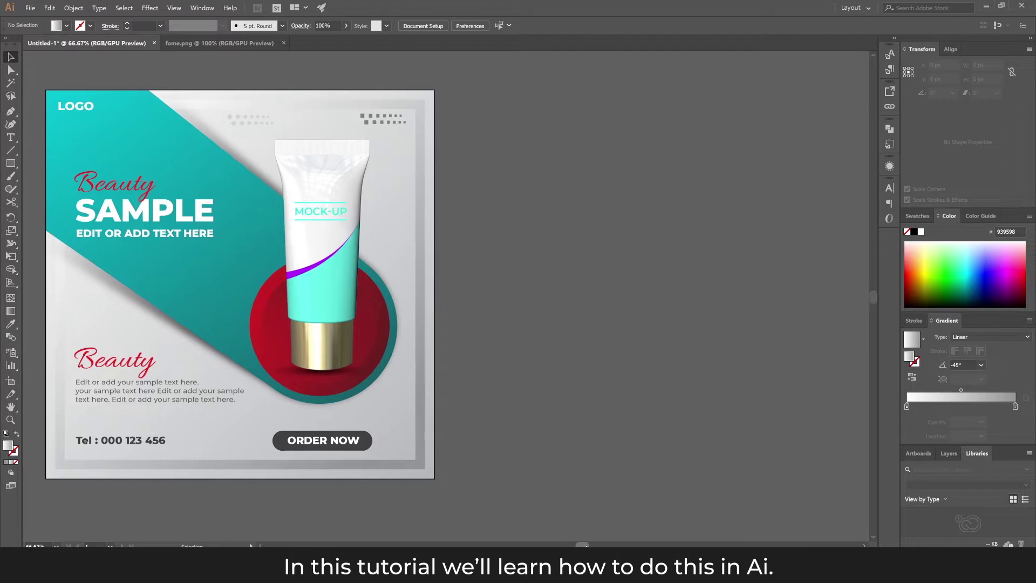
{"action": "left_click", "coordinate": [15, 382]}
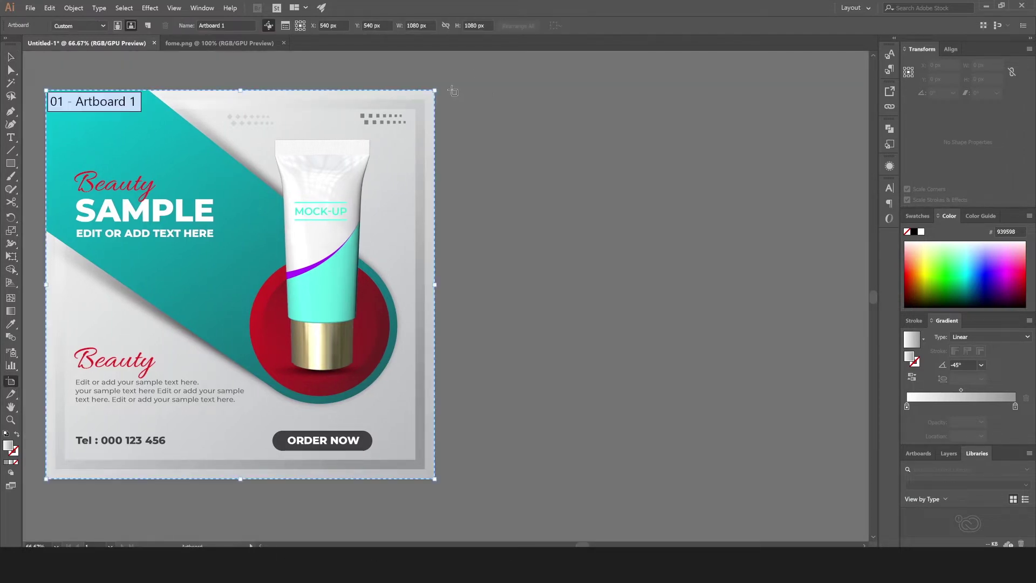
Step: Draw Artboard 2 right of the first, size it 1080 × 1080 px, and nudge it into place
{"action": "mouse_move", "coordinate": [452, 89]}
{"action": "left_mouse_down"}
{"action": "mouse_move", "coordinate": [763, 464]}
{"action": "mouse_move", "coordinate": [824, 476]}
{"action": "left_mouse_up"}
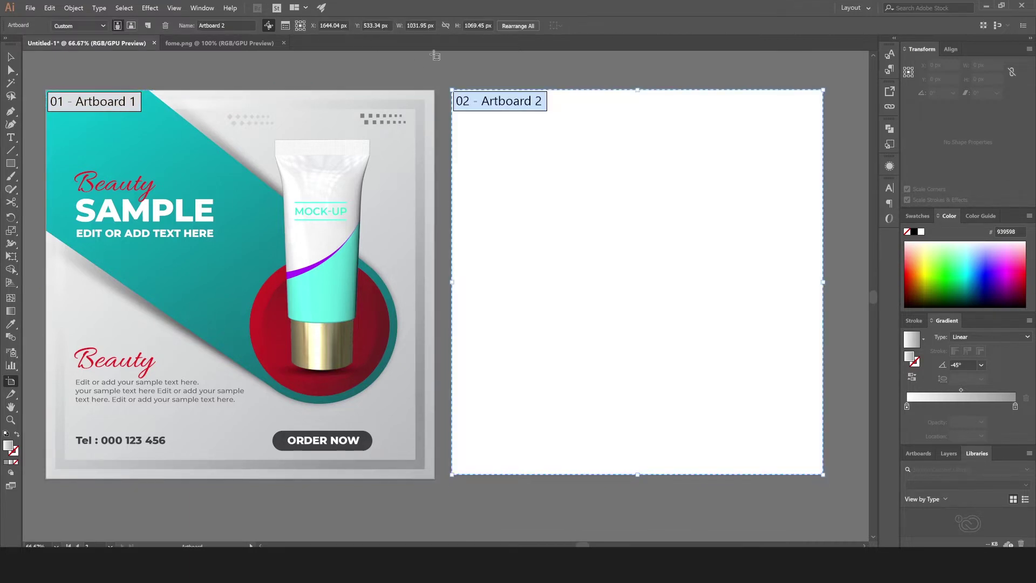
{"action": "left_click", "coordinate": [407, 25]}
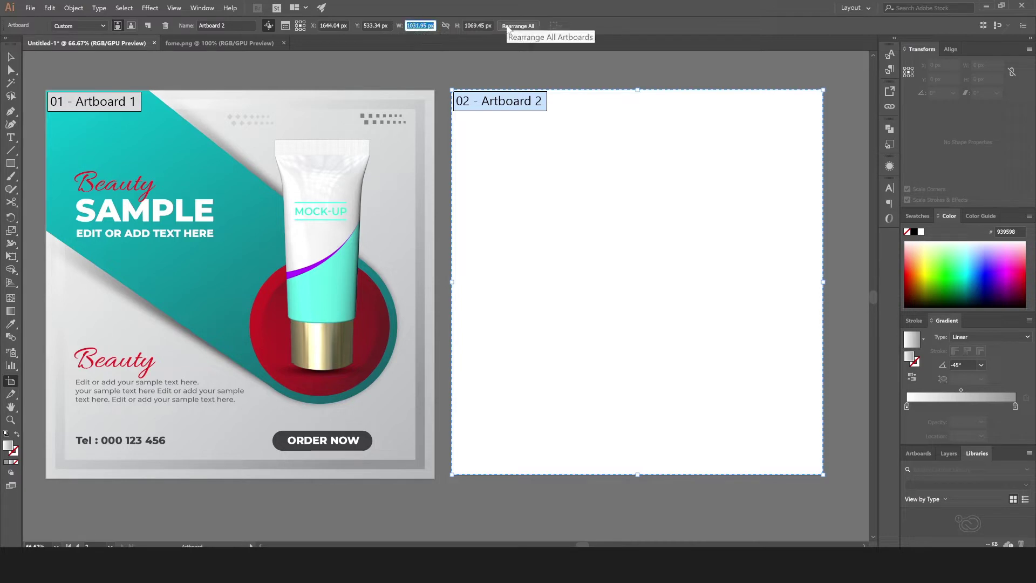
{"action": "type", "text": "1080"}
{"action": "key", "text": "Tab"}
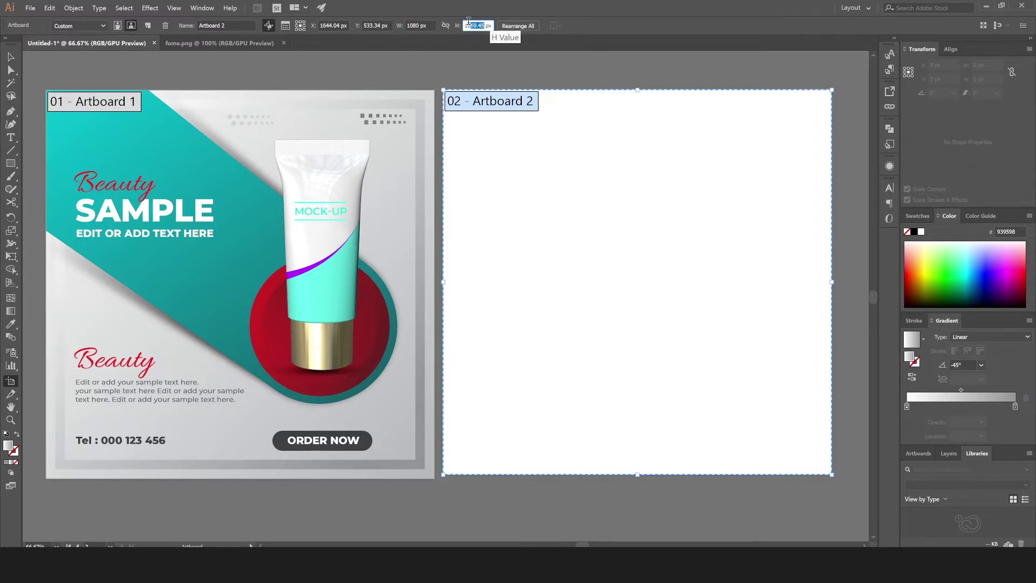
{"action": "type", "text": "1"}
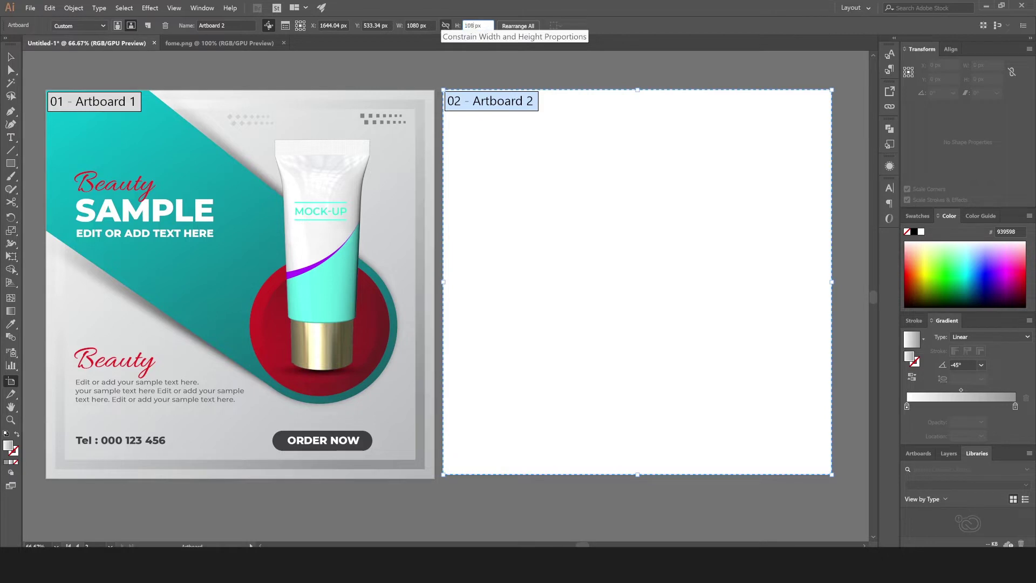
{"action": "key", "text": "Return"}
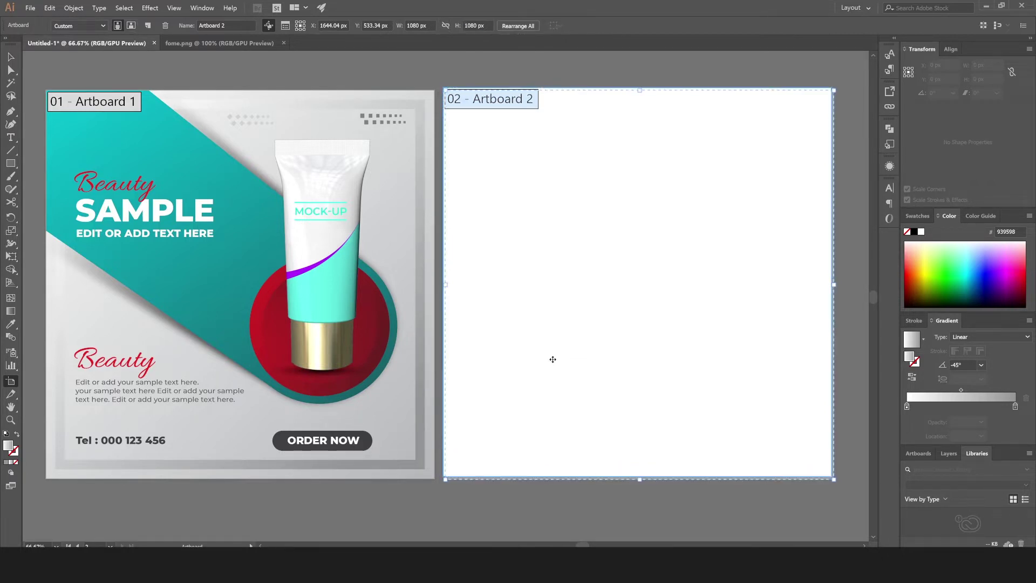
{"action": "left_click_drag", "start_coordinate": [550, 357], "coordinate": [554, 358]}
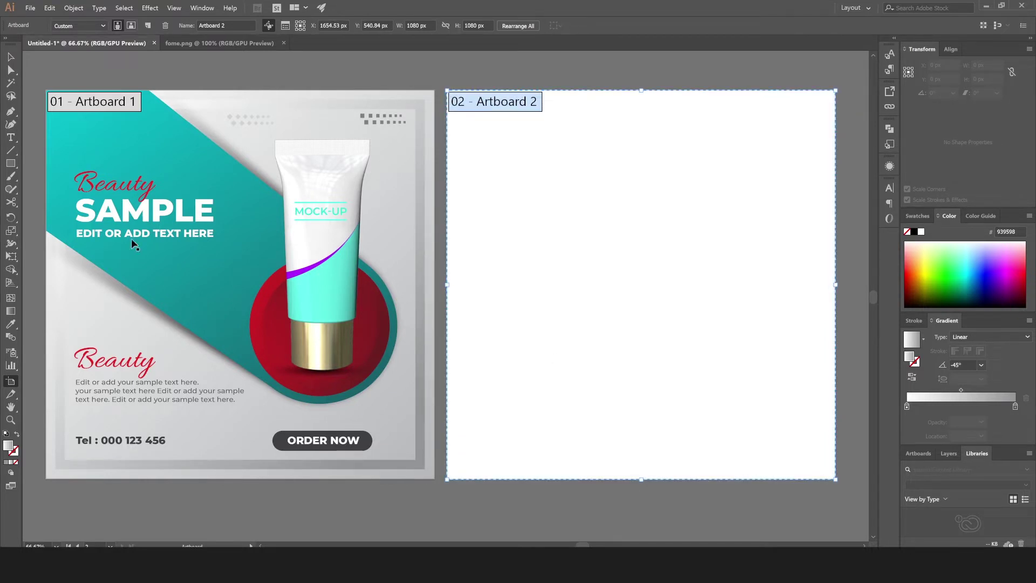
{"action": "left_click", "coordinate": [9, 54]}
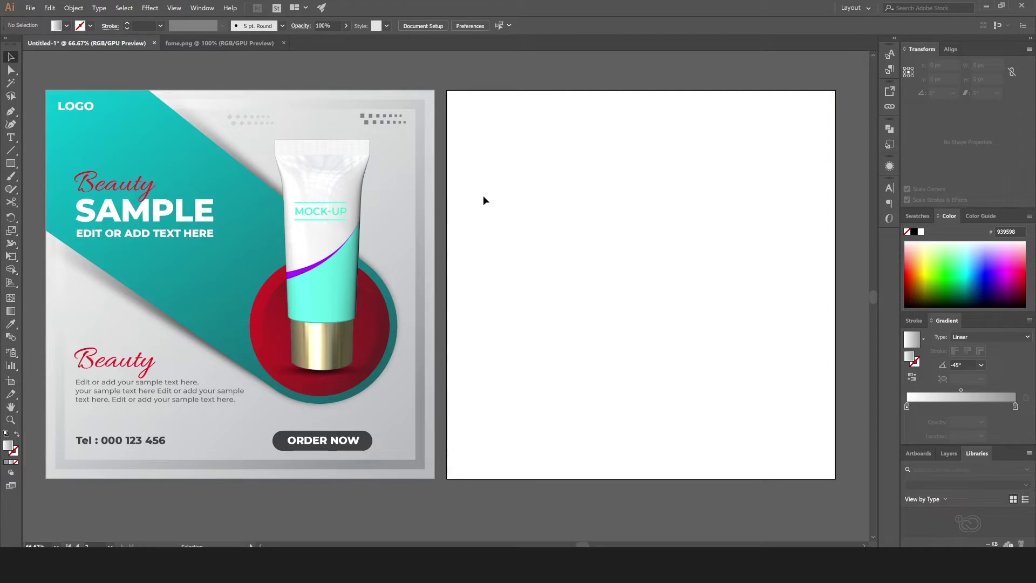
Step: Create a 1080 × 1080 px rectangle filled with the White, Black gradient
{"action": "left_click", "coordinate": [11, 163]}
{"action": "left_click", "coordinate": [66, 25]}
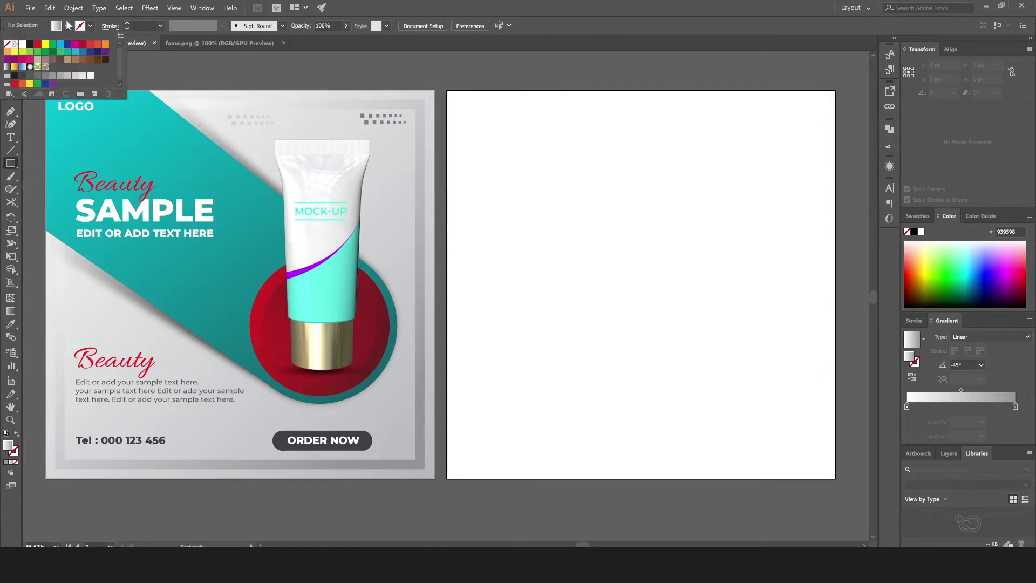
{"action": "left_click", "coordinate": [5, 67]}
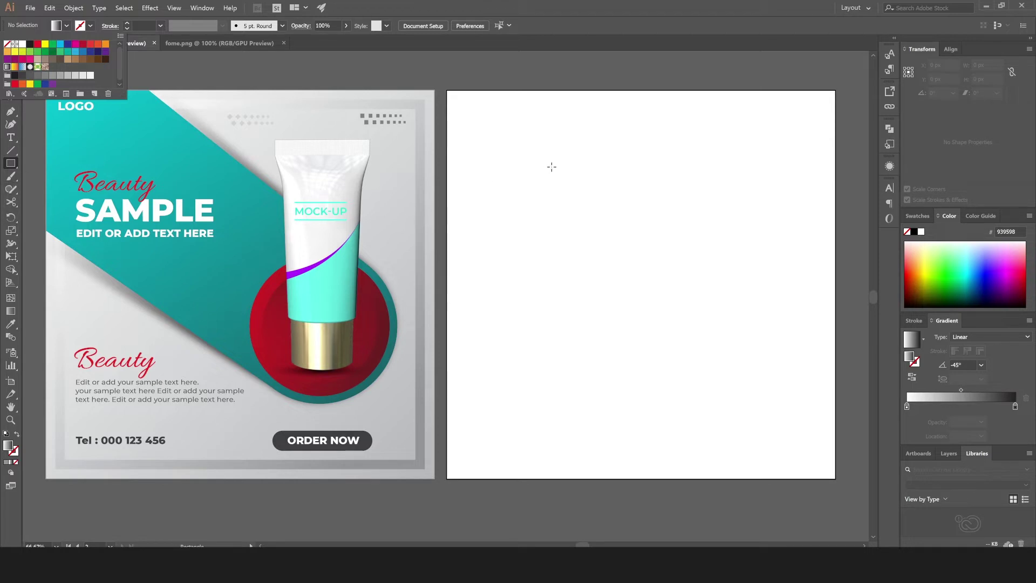
{"action": "left_click", "coordinate": [563, 246]}
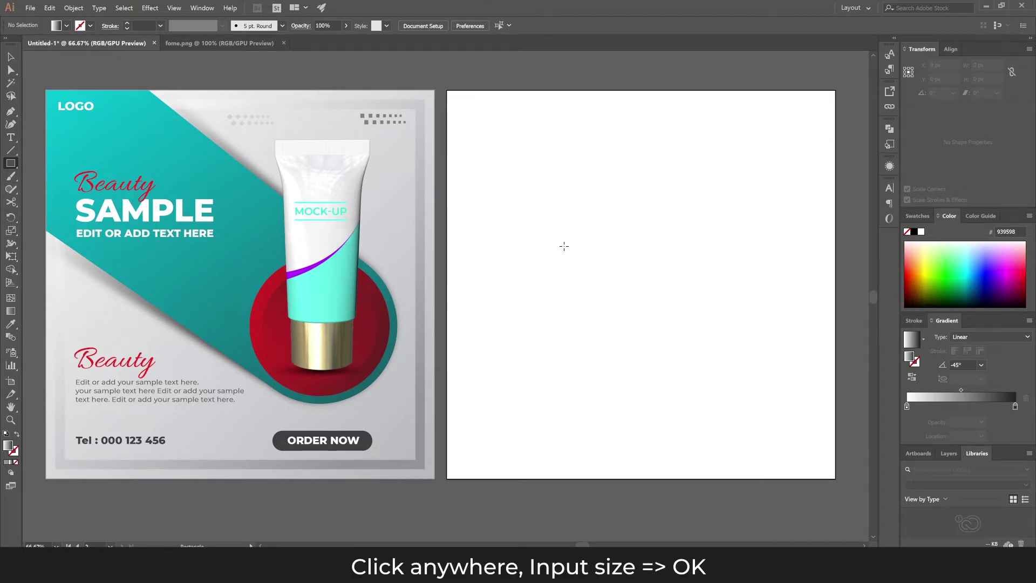
{"action": "left_click", "coordinate": [564, 246]}
{"action": "type", "text": "1"}
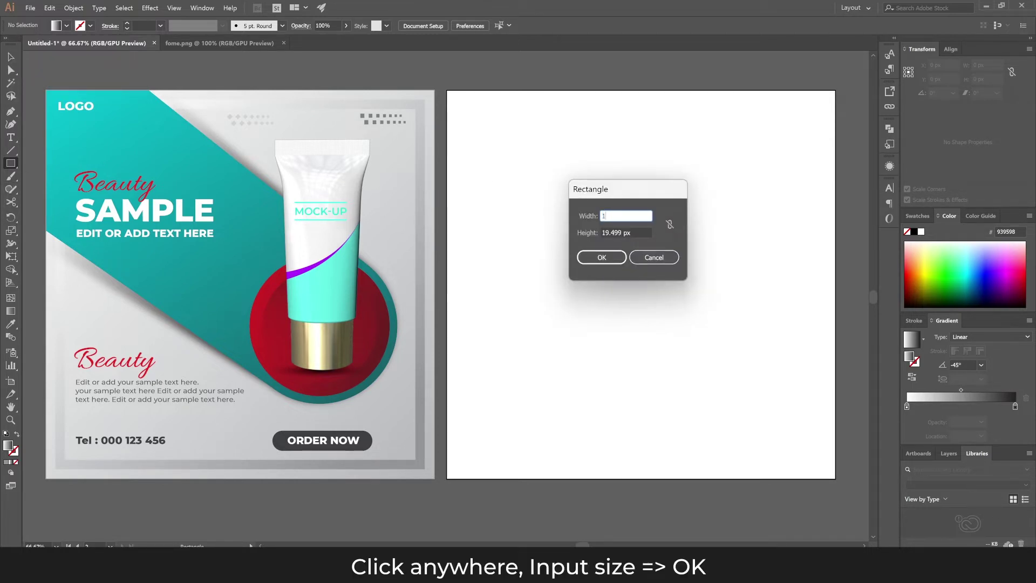
{"action": "type", "text": "080"}
{"action": "left_click", "coordinate": [637, 233]}
{"action": "triple_click", "coordinate": [637, 232]}
{"action": "type", "text": "1"}
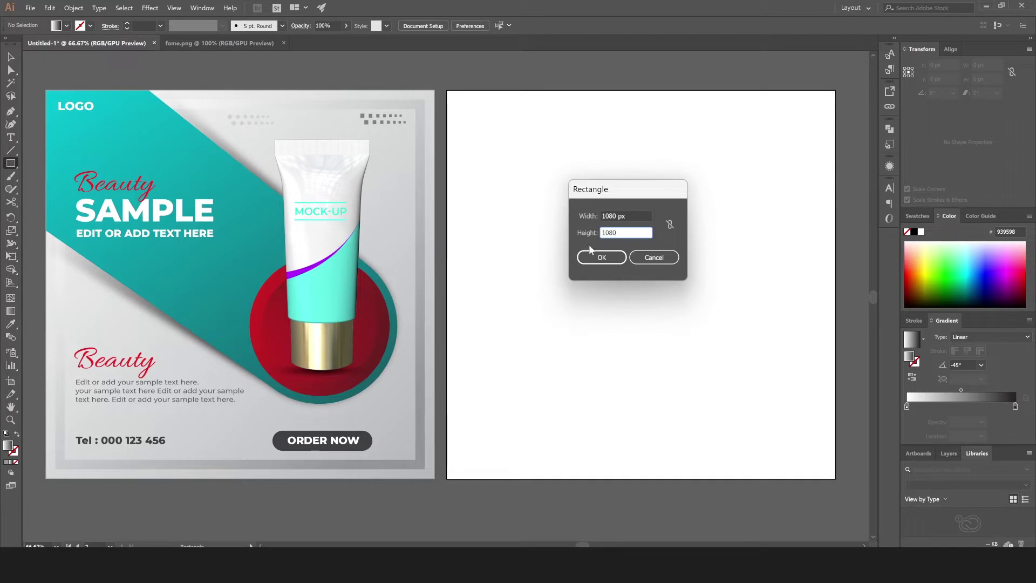
{"action": "left_click", "coordinate": [610, 259]}
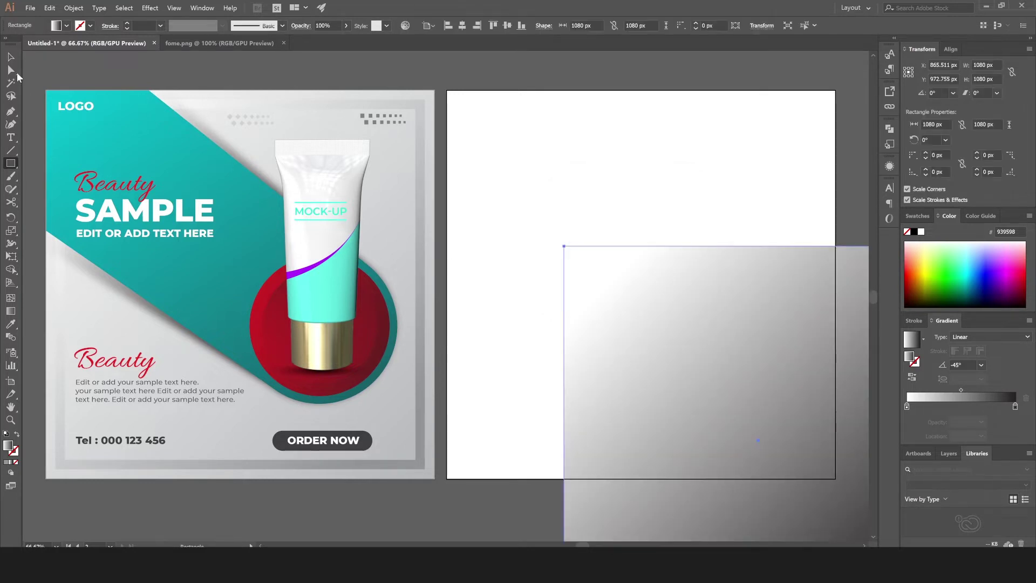
Step: Align the gradient rectangle horizontally centred and top to the second artboard
{"action": "left_click", "coordinate": [11, 57]}
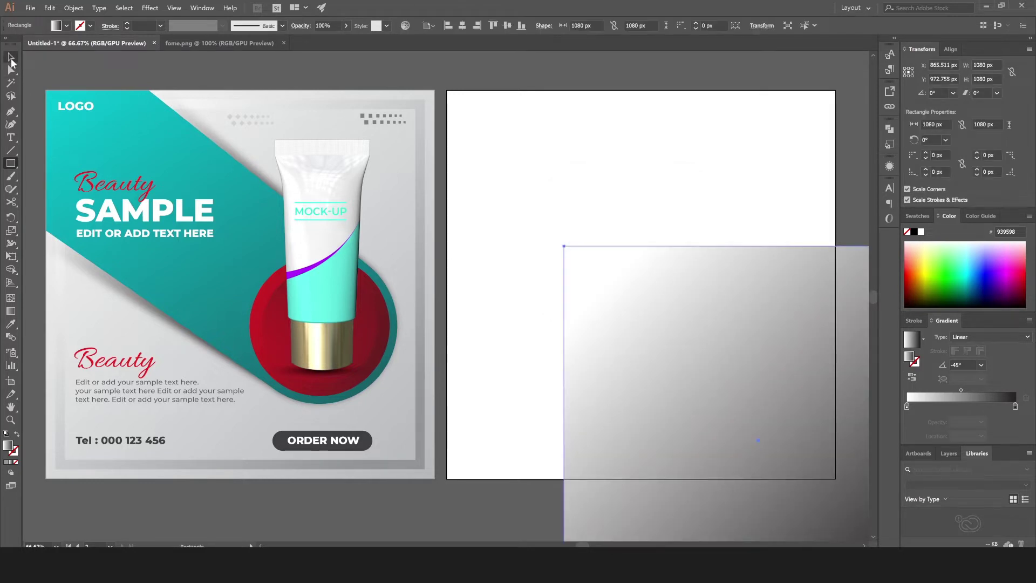
{"action": "left_click", "coordinate": [462, 25]}
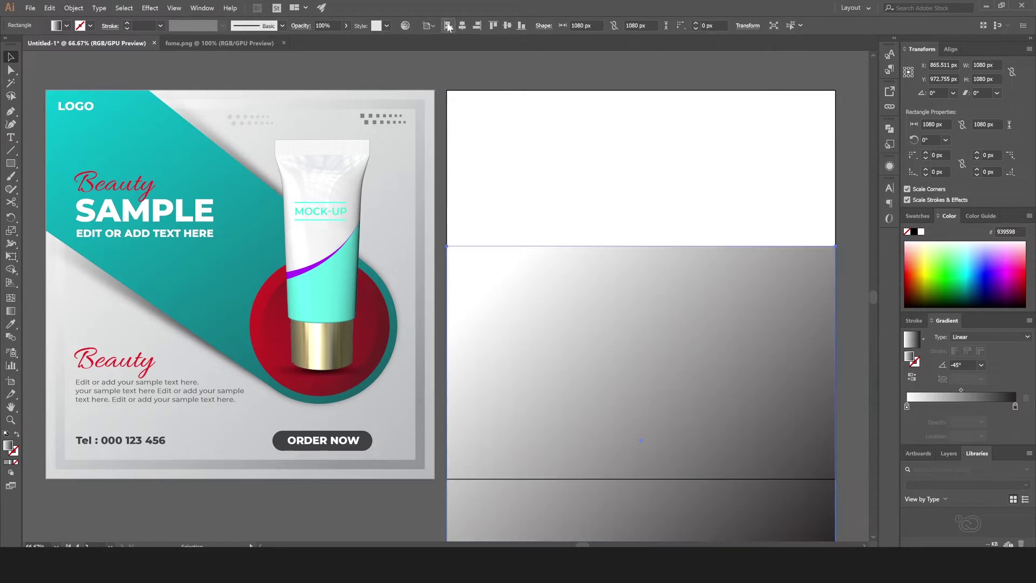
{"action": "left_click", "coordinate": [494, 25]}
{"action": "left_click", "coordinate": [499, 82]}
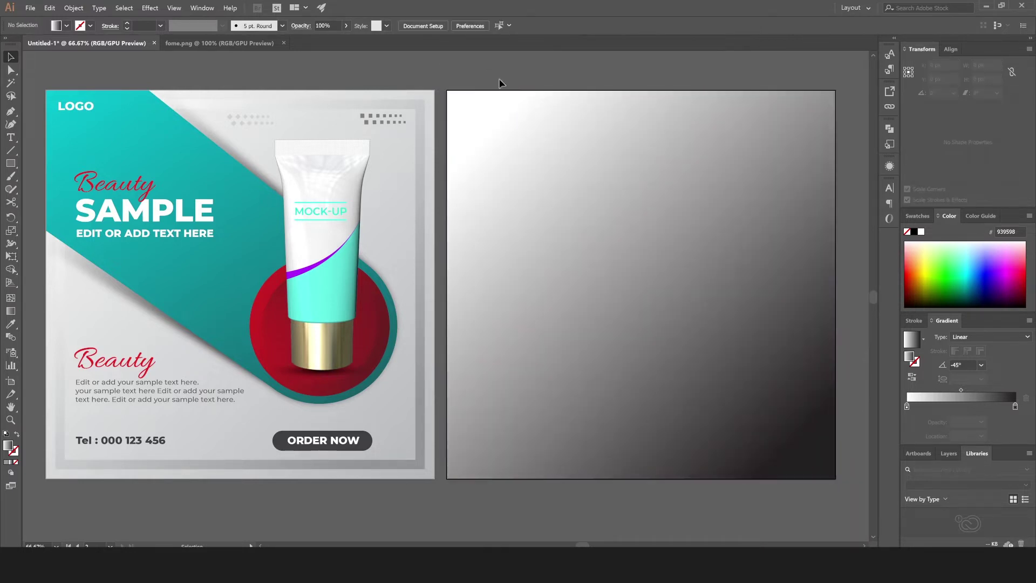
{"action": "left_click", "coordinate": [516, 172]}
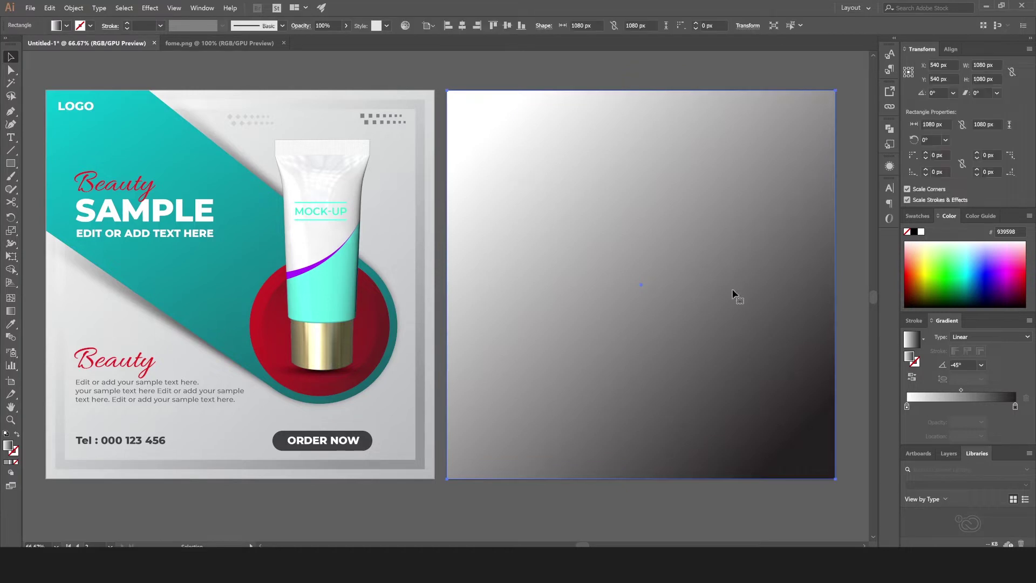
Step: Recolour the gradient's dark end stop to light grey A7A9AC
{"action": "double_click", "coordinate": [1015, 406]}
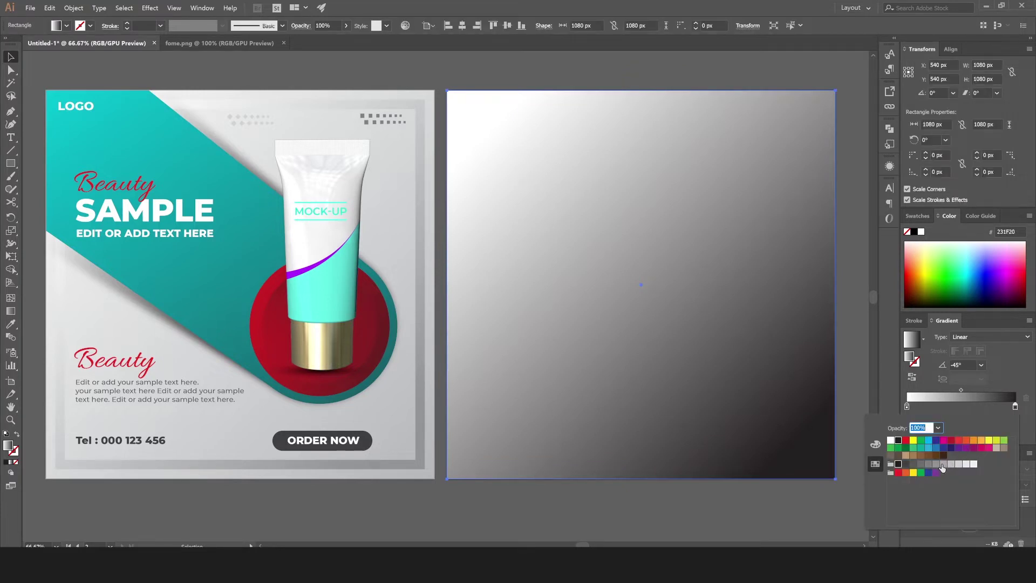
{"action": "left_click", "coordinate": [943, 464]}
{"action": "left_click", "coordinate": [727, 326]}
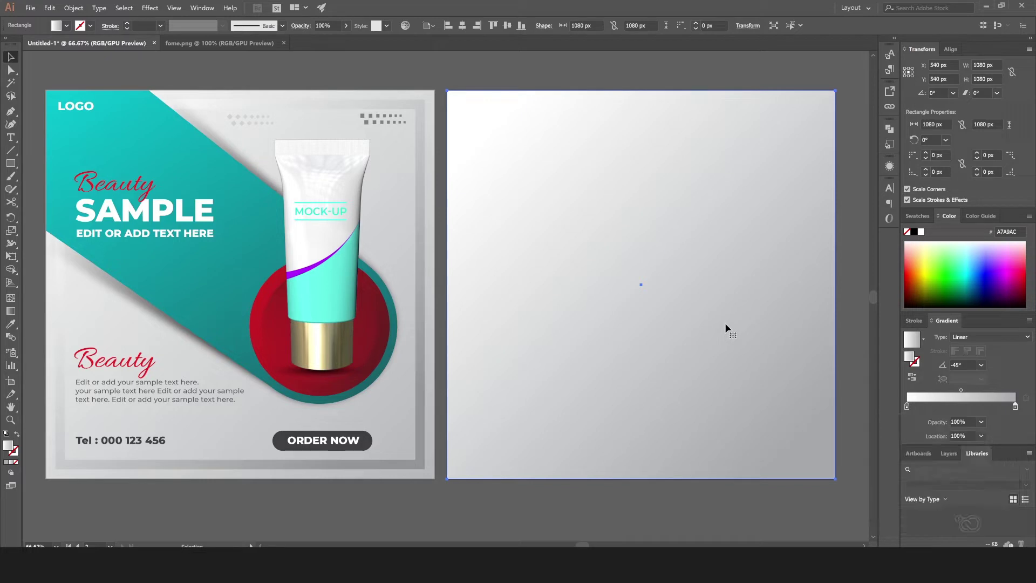
{"action": "left_click", "coordinate": [545, 66]}
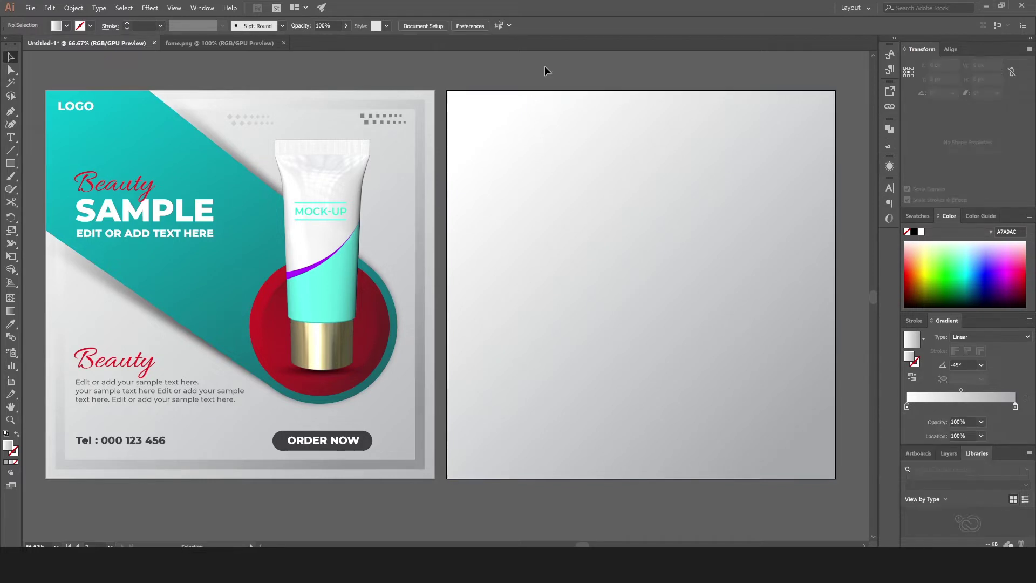
Step: Copy the gradient square, paste it in place, and scale the copy down slightly
{"action": "left_click", "coordinate": [586, 219]}
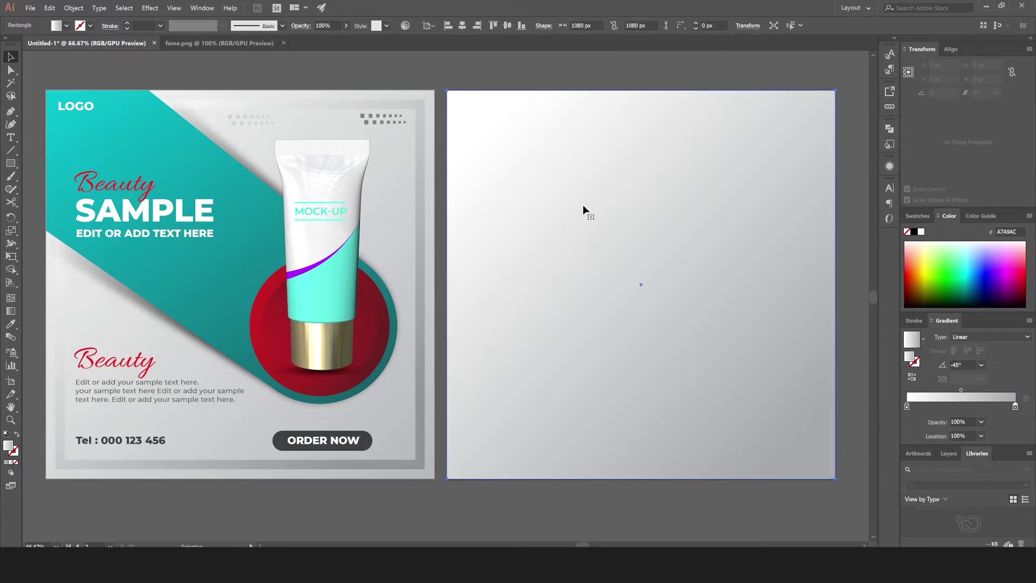
{"action": "left_click", "coordinate": [49, 8]}
{"action": "left_click", "coordinate": [72, 71]}
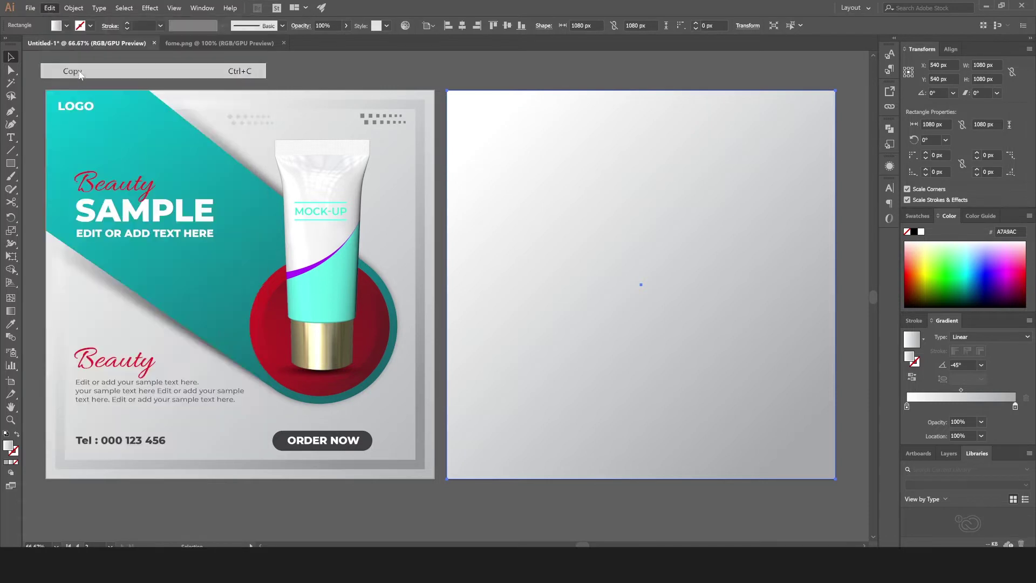
{"action": "left_click", "coordinate": [50, 8]}
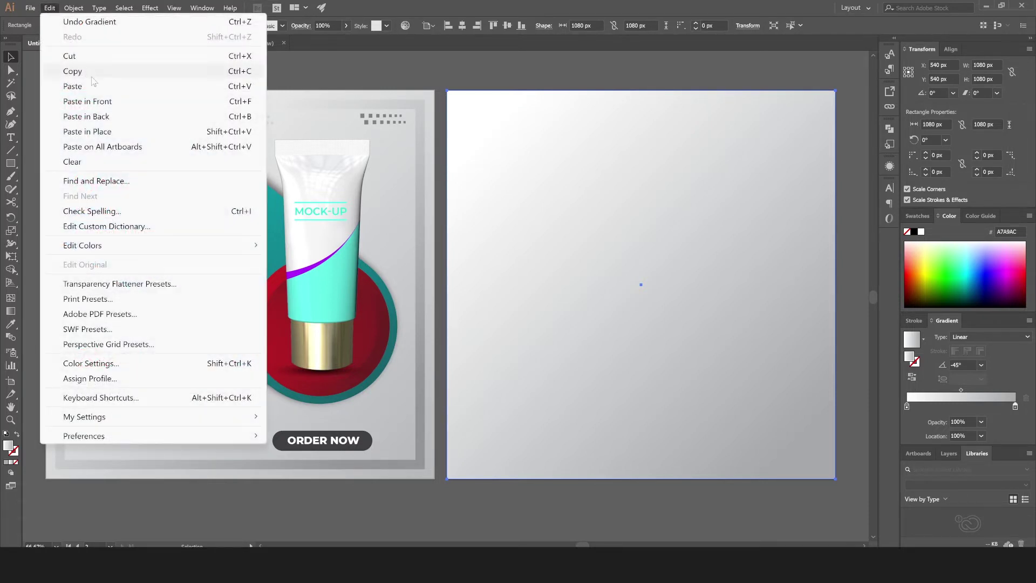
{"action": "left_click", "coordinate": [106, 137]}
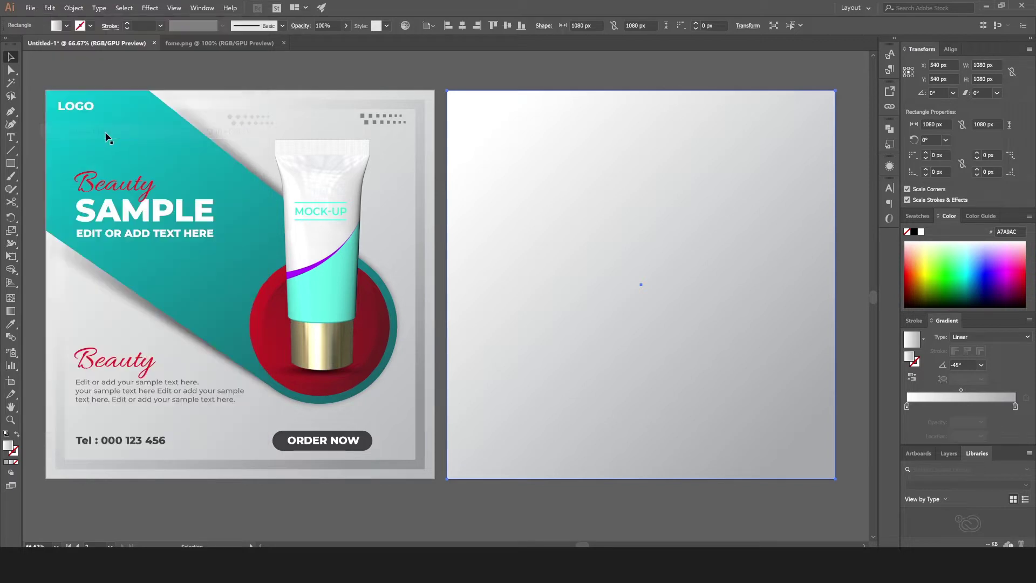
{"action": "left_click", "coordinate": [11, 257]}
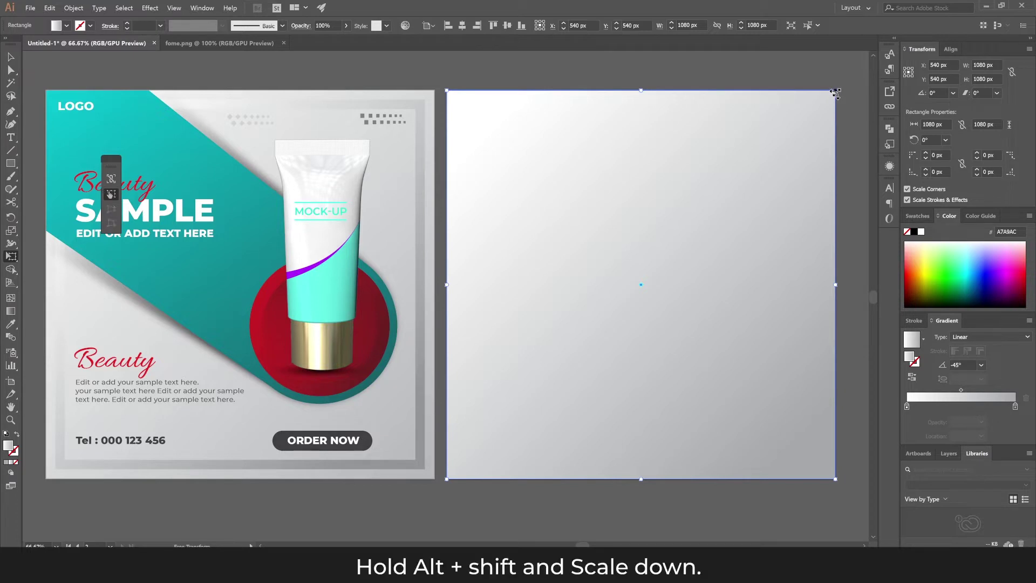
{"action": "left_click_drag", "start_coordinate": [835, 92], "coordinate": [830, 106]}
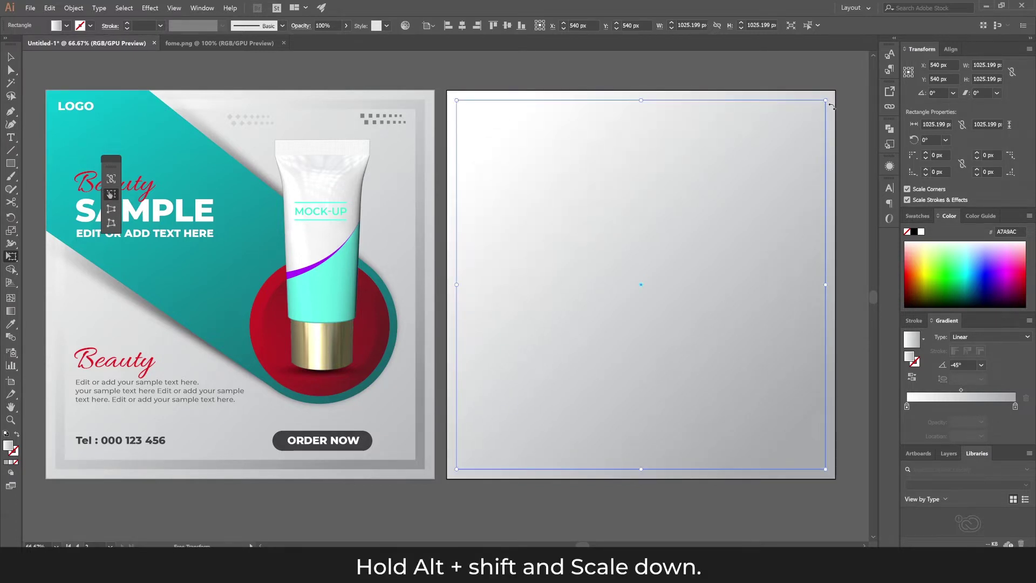
Step: Paste another in-place copy and shrink it around the centre to 940.453 × 940.453 px
{"action": "left_click", "coordinate": [50, 8]}
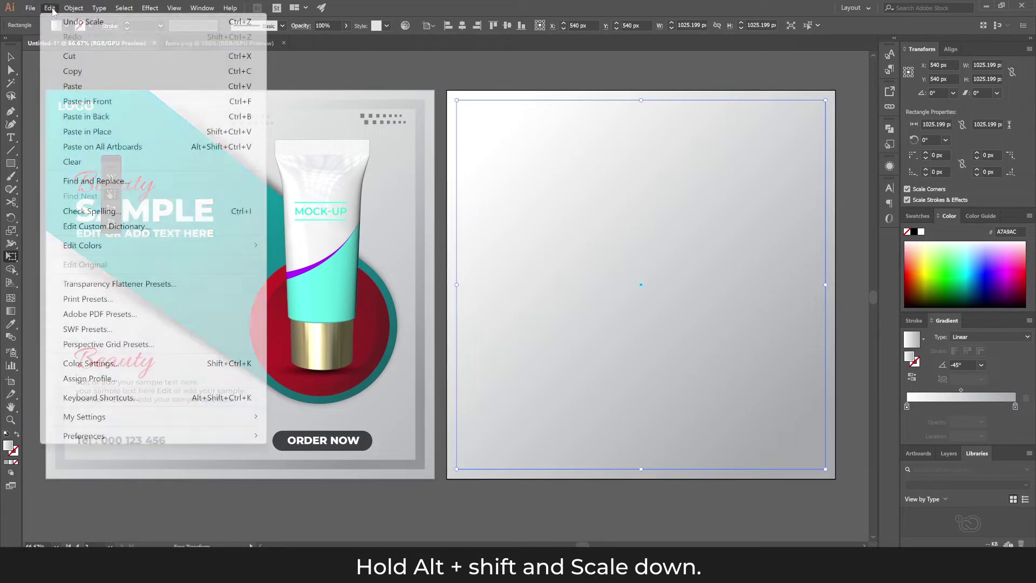
{"action": "left_click", "coordinate": [87, 70]}
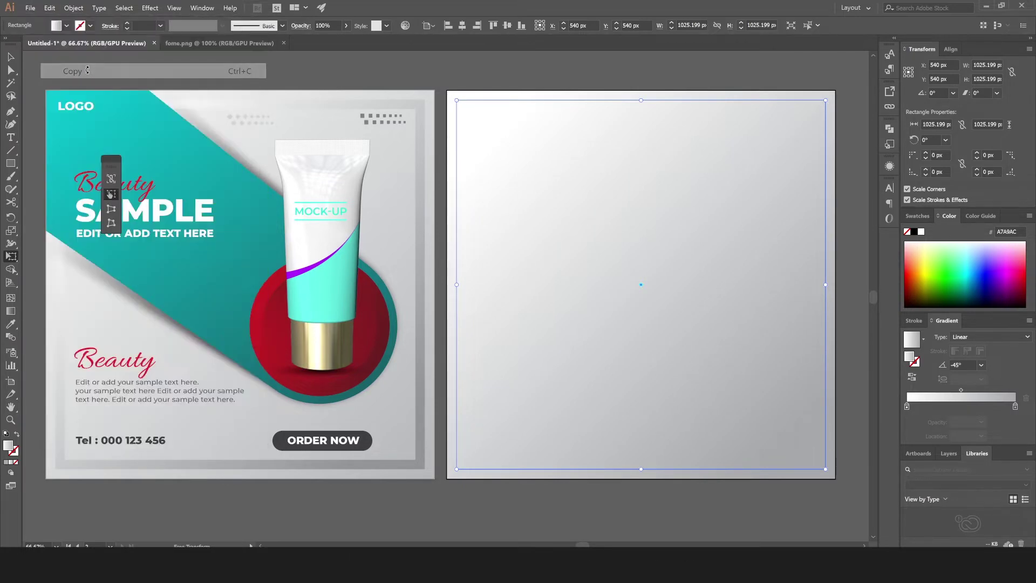
{"action": "left_click", "coordinate": [49, 8]}
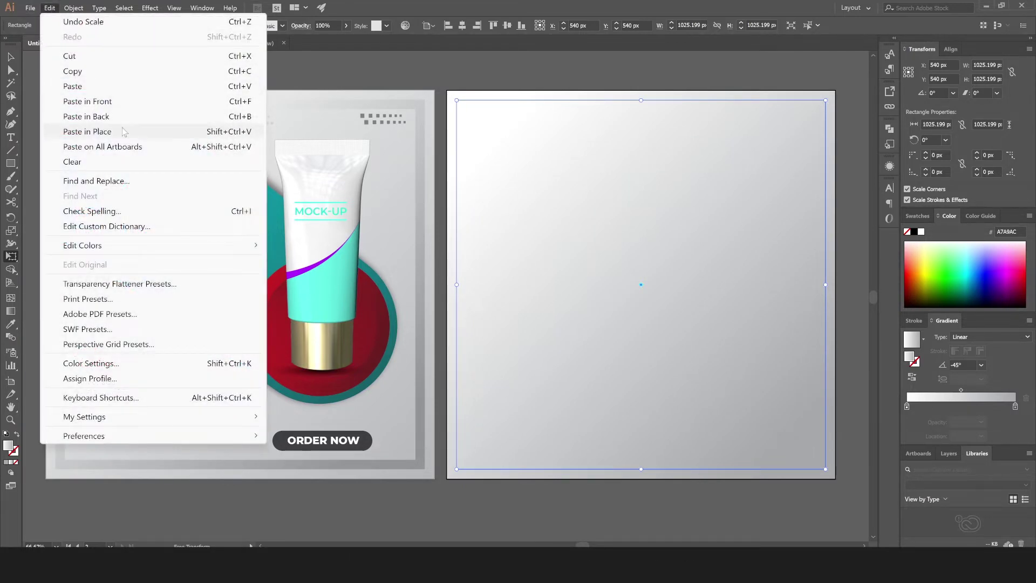
{"action": "left_click", "coordinate": [123, 131]}
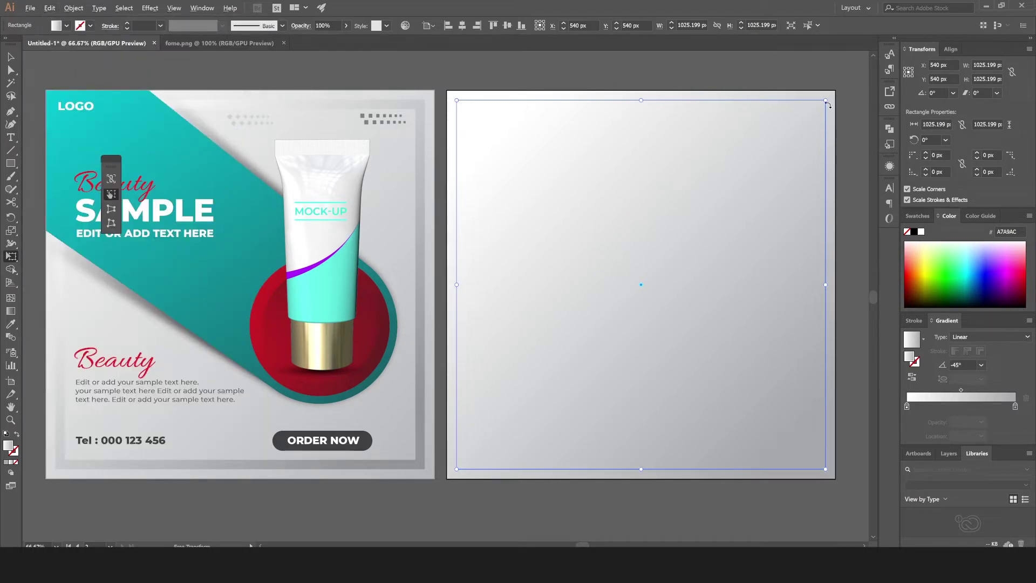
{"action": "left_click_drag", "start_coordinate": [826, 101], "coordinate": [814, 122]}
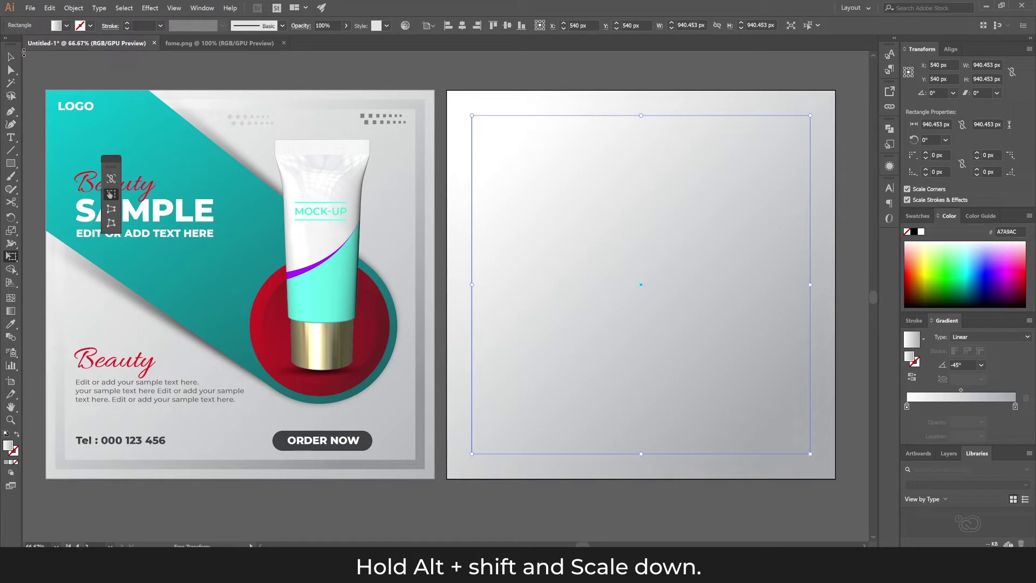
{"action": "left_click", "coordinate": [11, 57]}
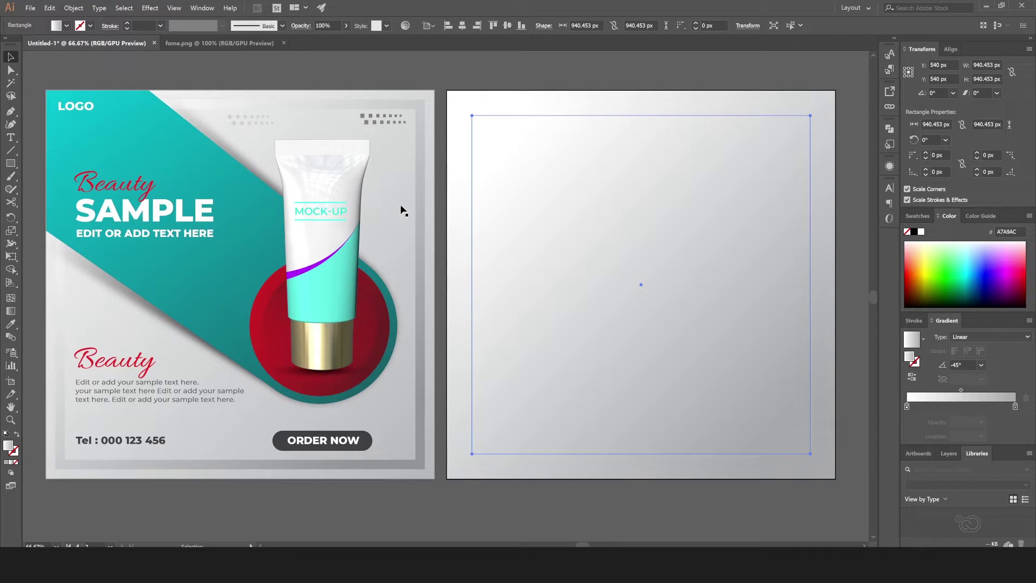
Step: Re-angle the inner and outer squares' gradients to run nearly top to bottom
{"action": "key", "text": "g"}
{"action": "left_click_drag", "start_coordinate": [540, 132], "coordinate": [518, 235]}
{"action": "left_click_drag", "start_coordinate": [659, 148], "coordinate": [613, 492]}
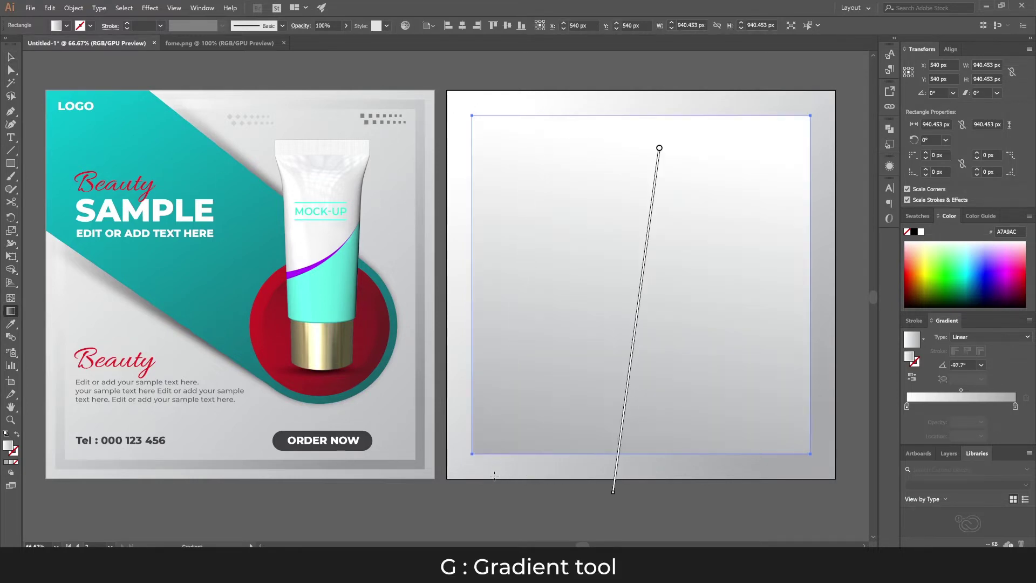
{"action": "left_click", "coordinate": [10, 56]}
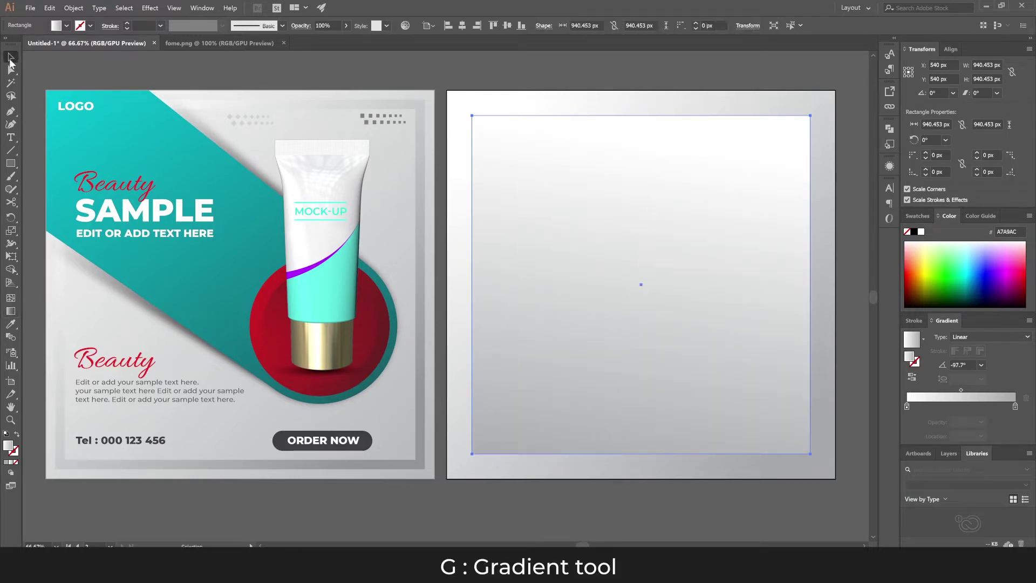
{"action": "key", "text": "ctrl+z"}
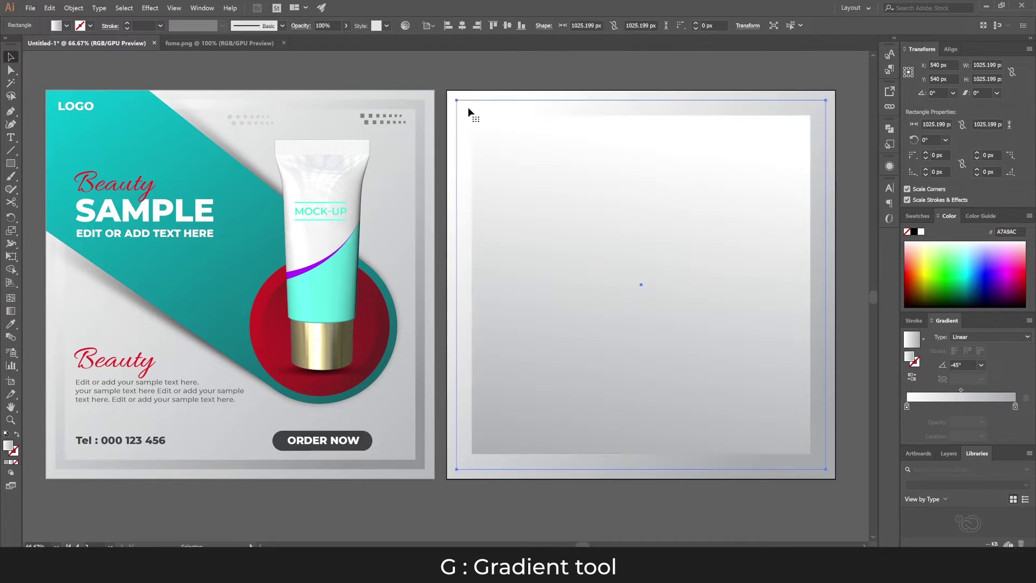
{"action": "key", "text": "g"}
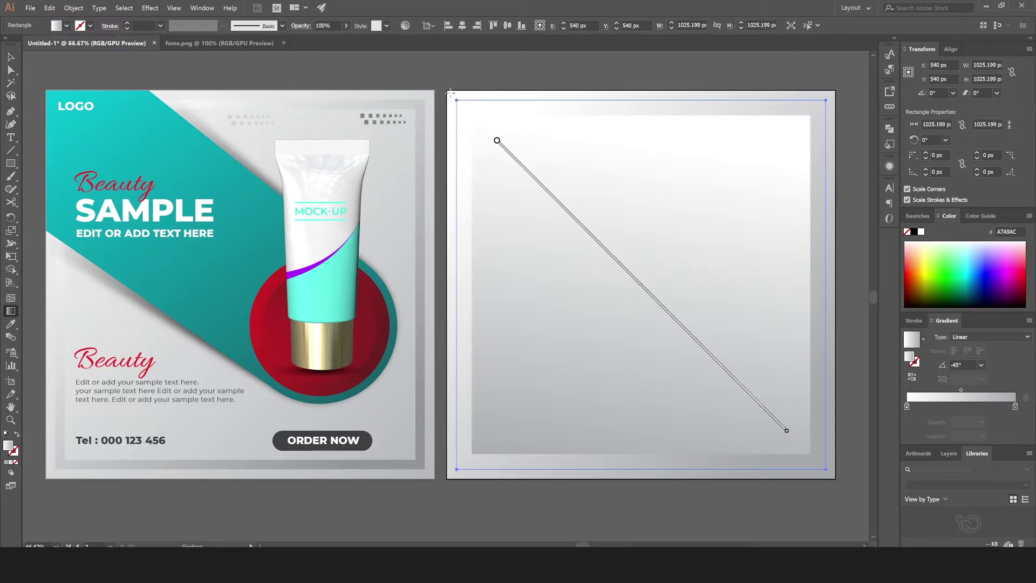
{"action": "left_click_drag", "start_coordinate": [462, 83], "coordinate": [802, 464]}
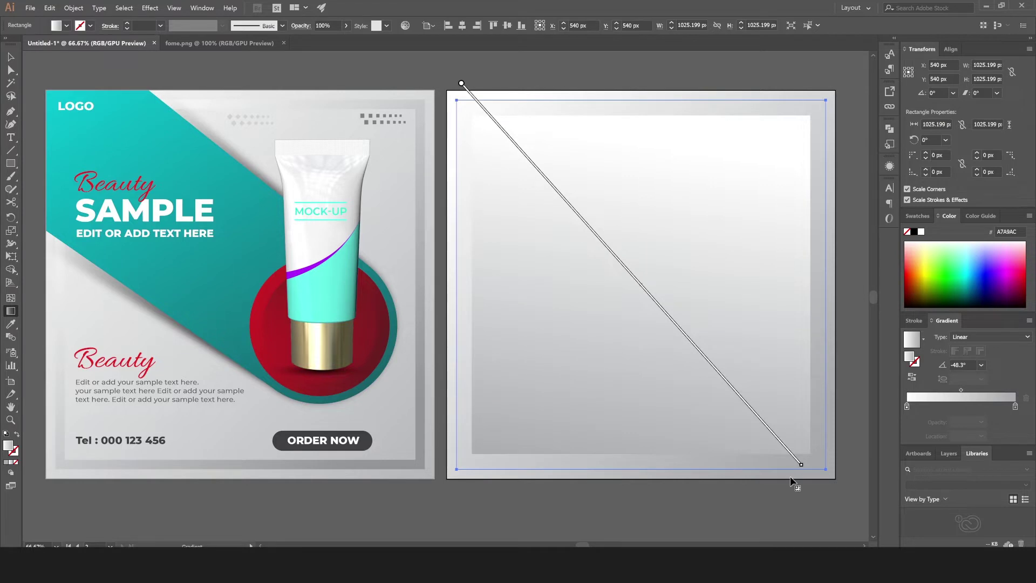
{"action": "left_click_drag", "start_coordinate": [682, 113], "coordinate": [608, 422]}
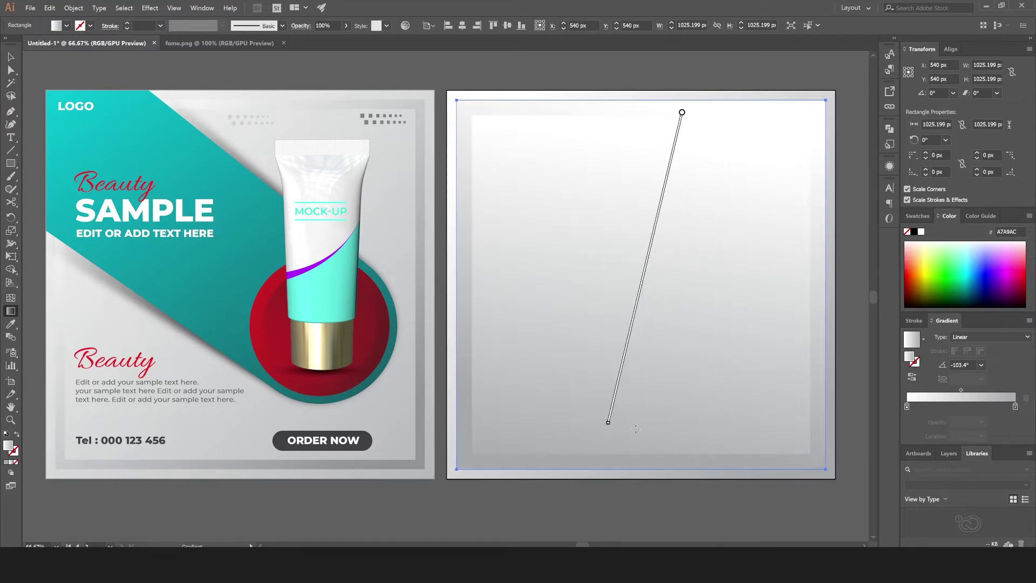
{"action": "left_click", "coordinate": [11, 57]}
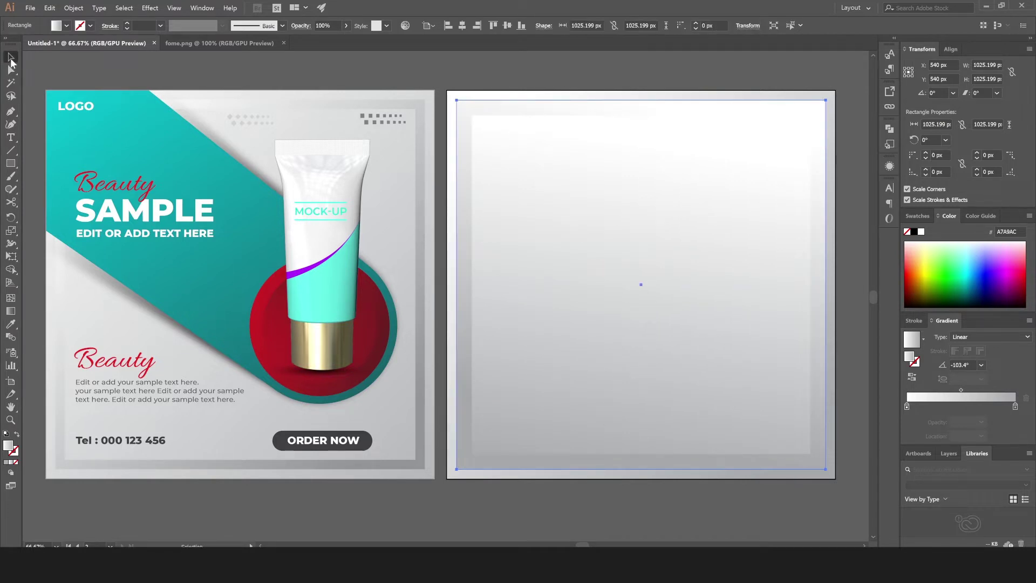
Step: Enlarge the inner square to 964.452 px and select it together with the outer square
{"action": "left_click", "coordinate": [513, 160]}
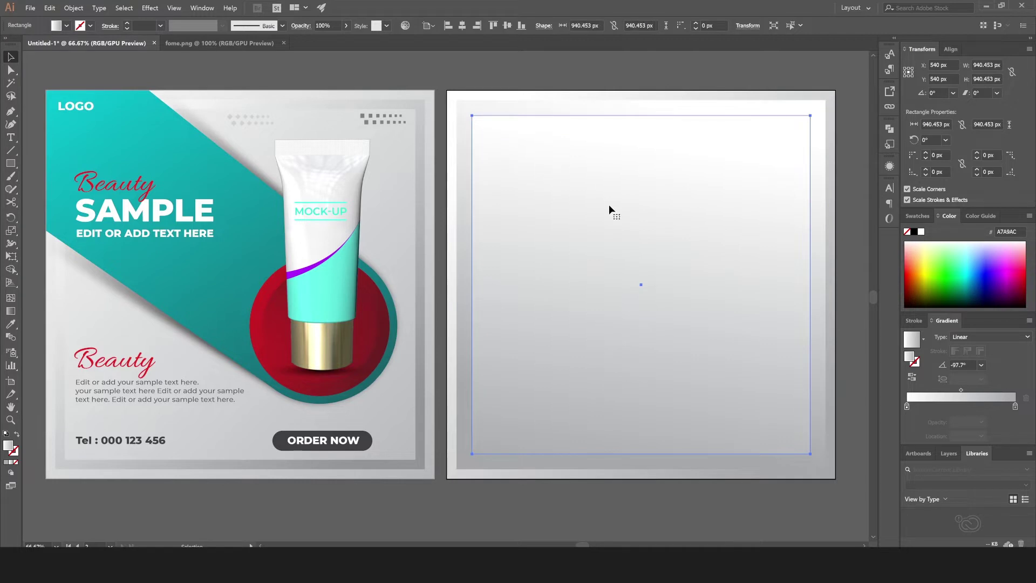
{"action": "key", "text": "e"}
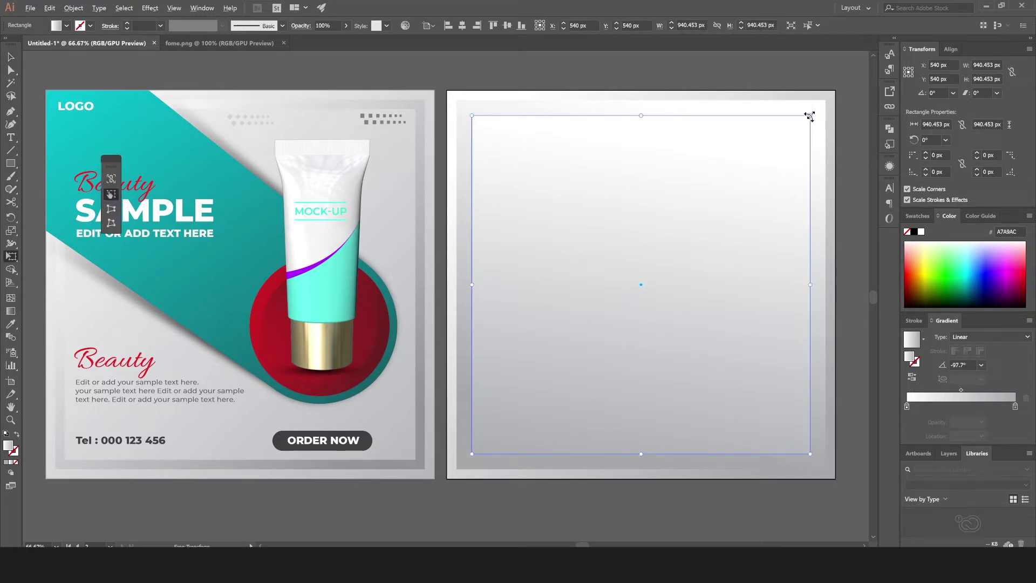
{"action": "left_click_drag", "start_coordinate": [808, 116], "coordinate": [815, 110]}
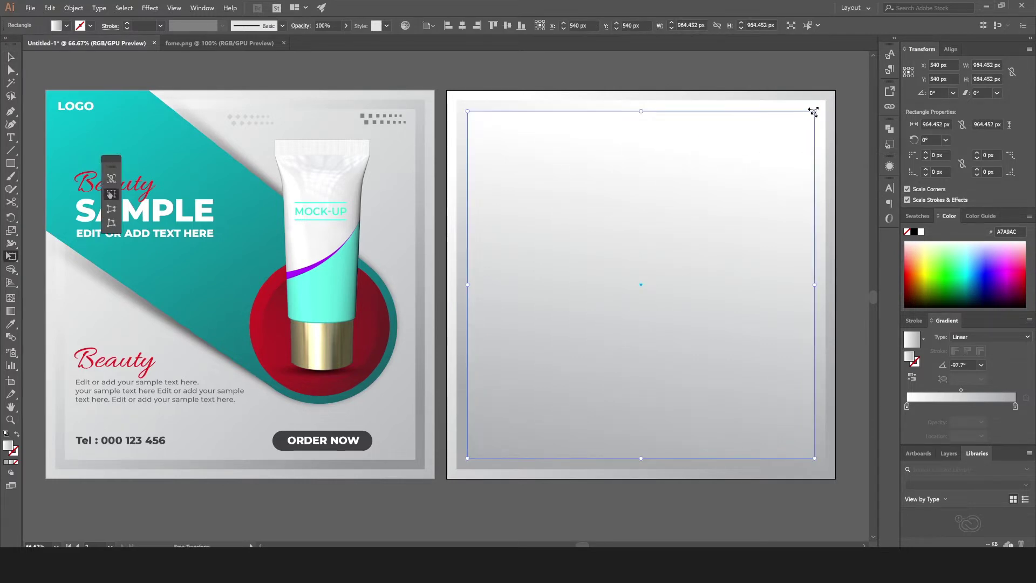
{"action": "left_click", "coordinate": [12, 60]}
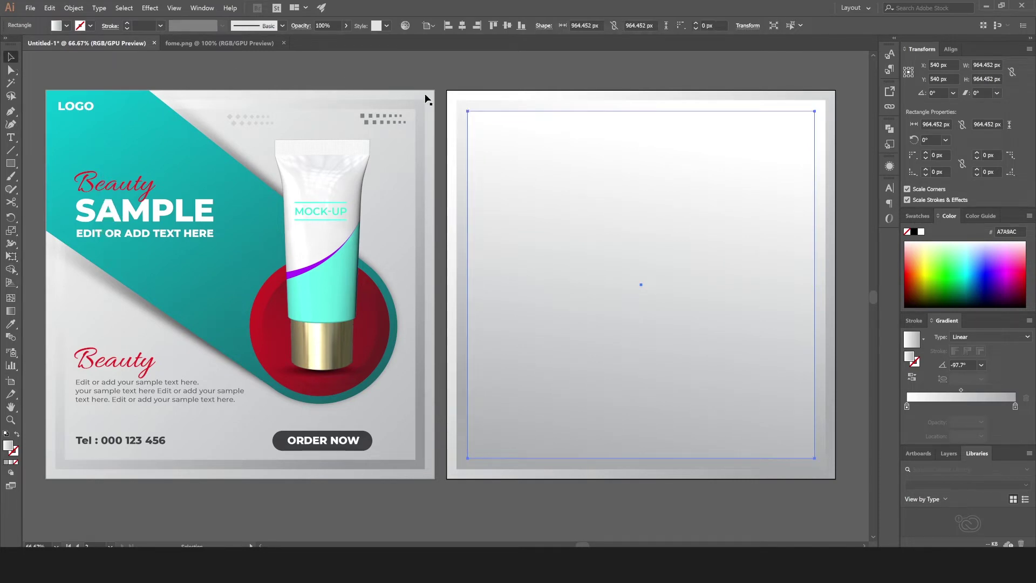
{"action": "left_click", "coordinate": [463, 100], "text": "shift"}
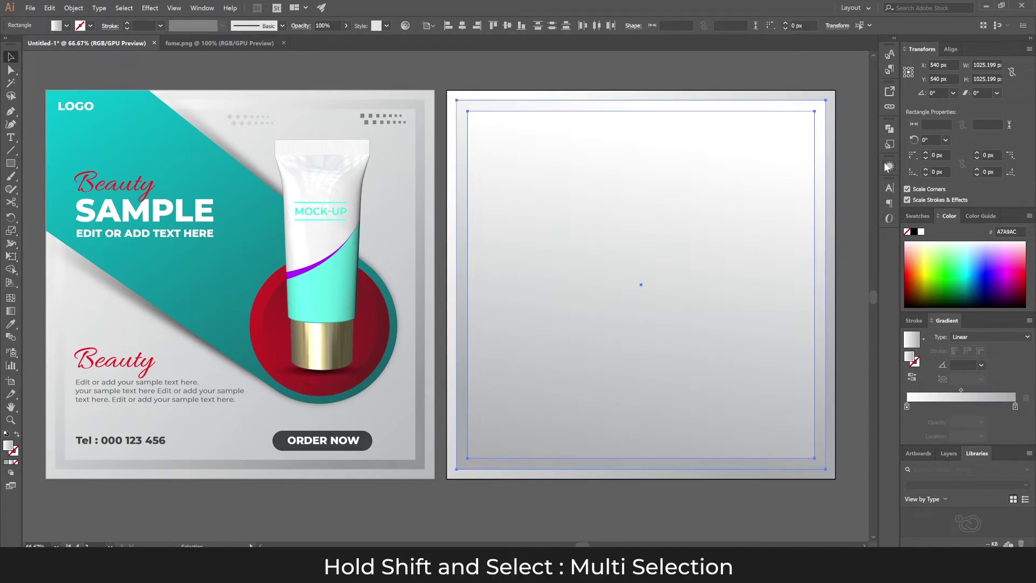
{"action": "left_click", "coordinate": [888, 128]}
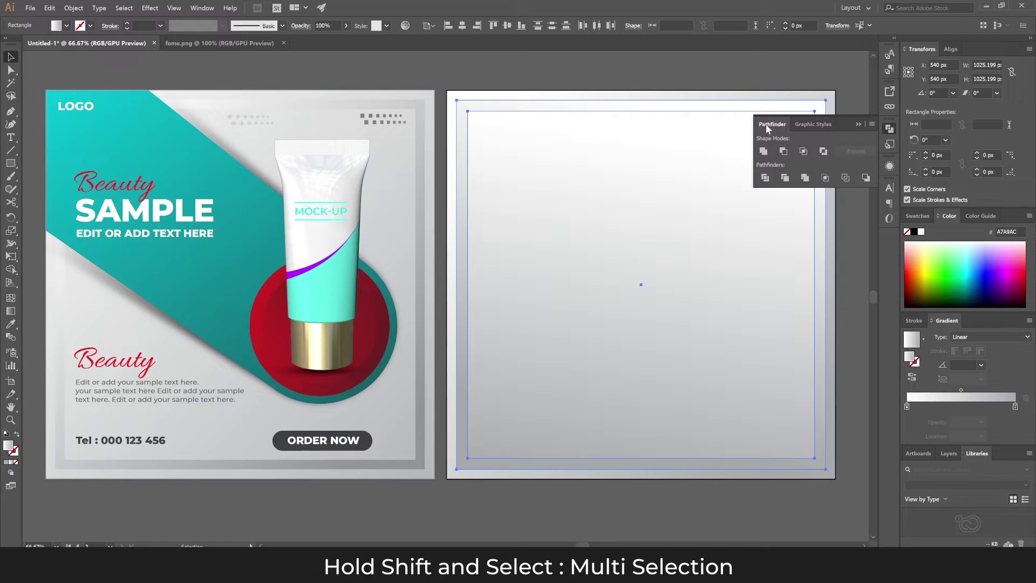
Step: Subtract the inner square with Minus Front and run the gradient top-left to bottom-right
{"action": "left_click", "coordinate": [785, 150]}
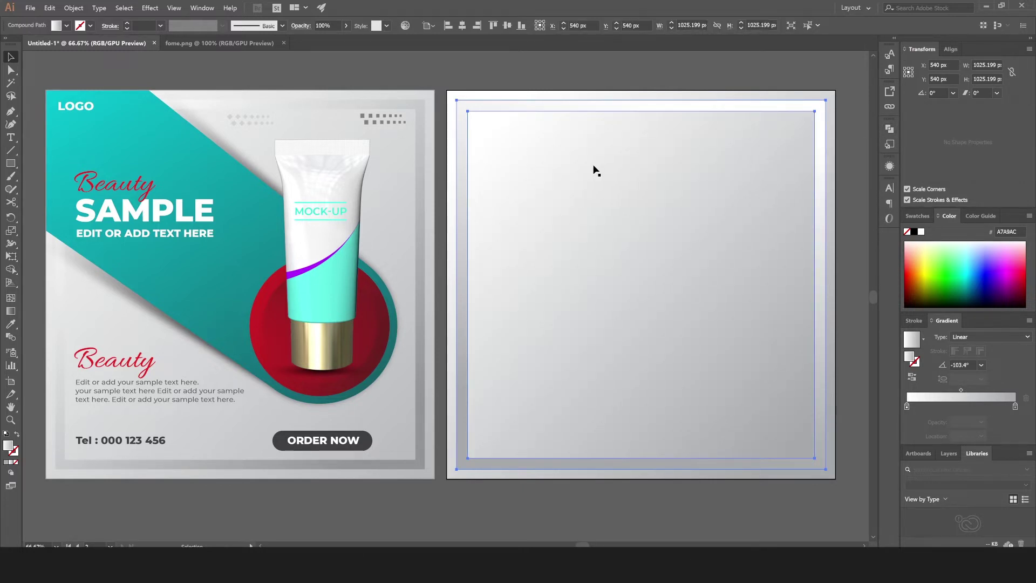
{"action": "key", "text": "g"}
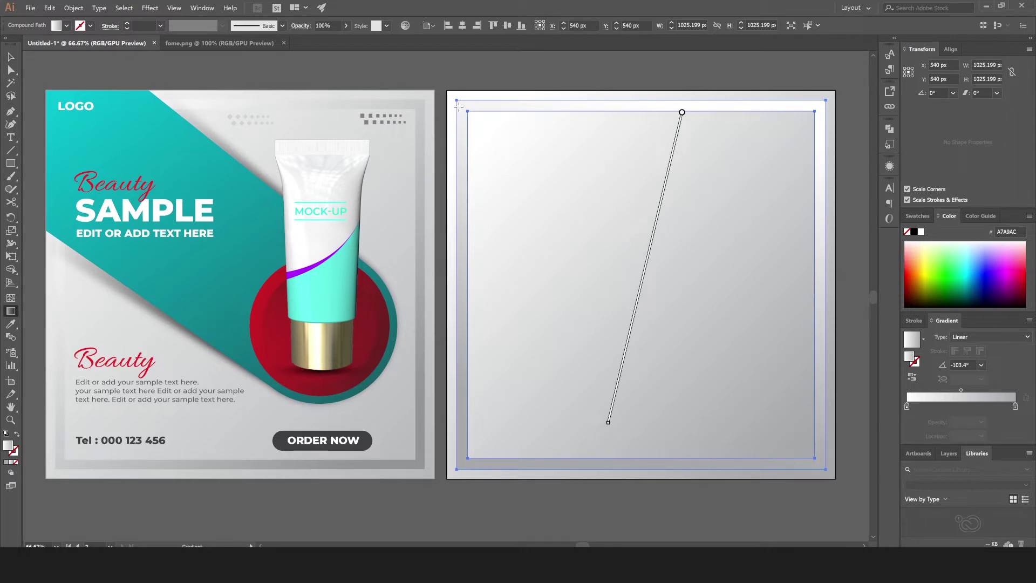
{"action": "left_click_drag", "start_coordinate": [458, 106], "coordinate": [766, 439]}
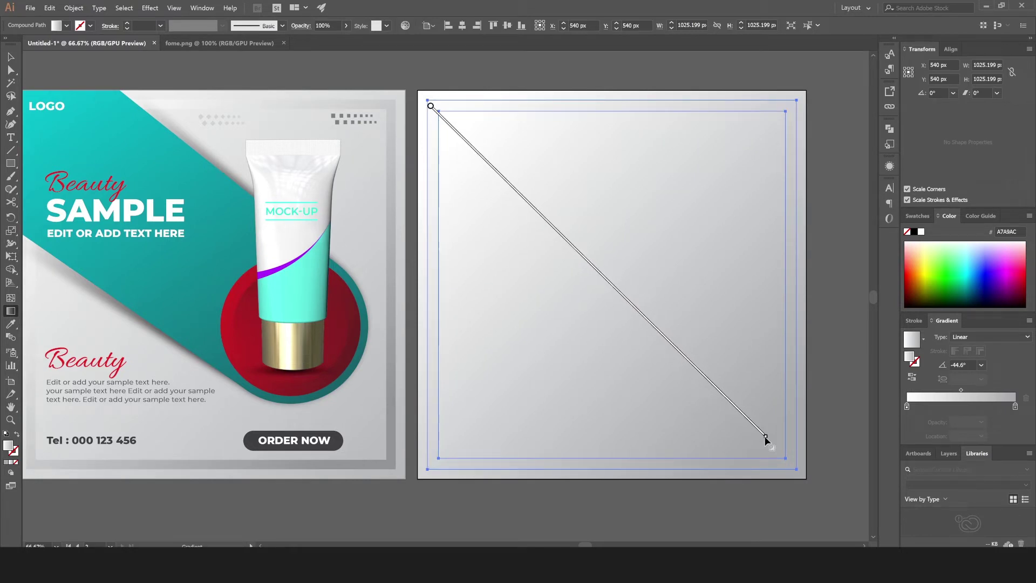
Step: Set the frame gradient's end stop to grey 939598 and deselect
{"action": "left_click", "coordinate": [1015, 407]}
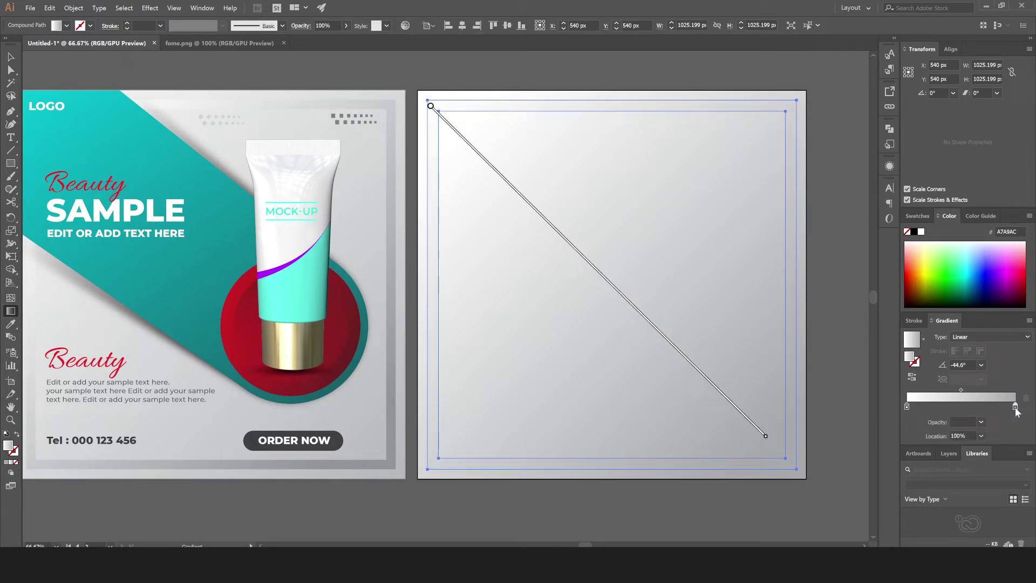
{"action": "double_click", "coordinate": [1015, 408]}
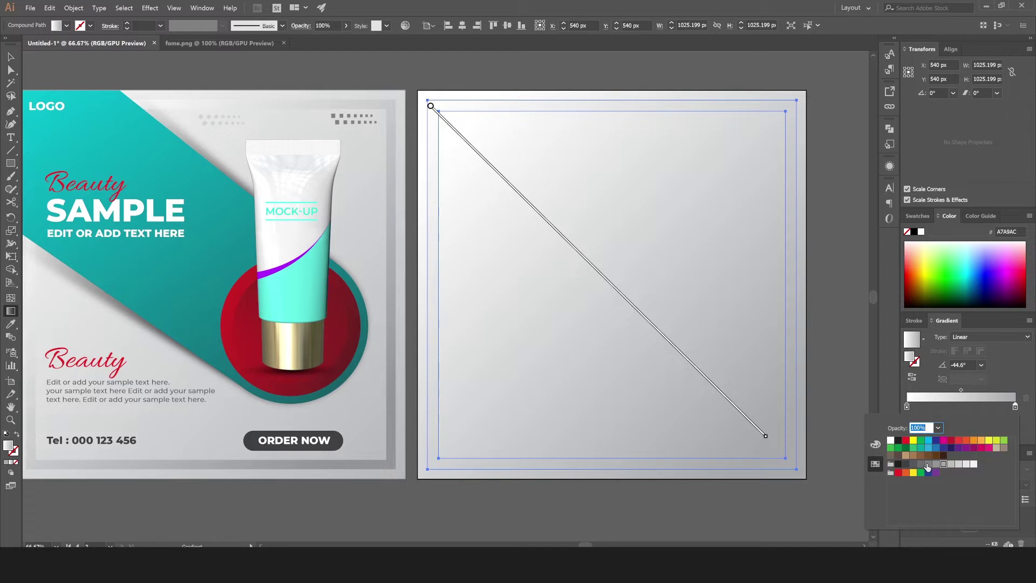
{"action": "left_click", "coordinate": [928, 465]}
{"action": "left_click", "coordinate": [936, 464]}
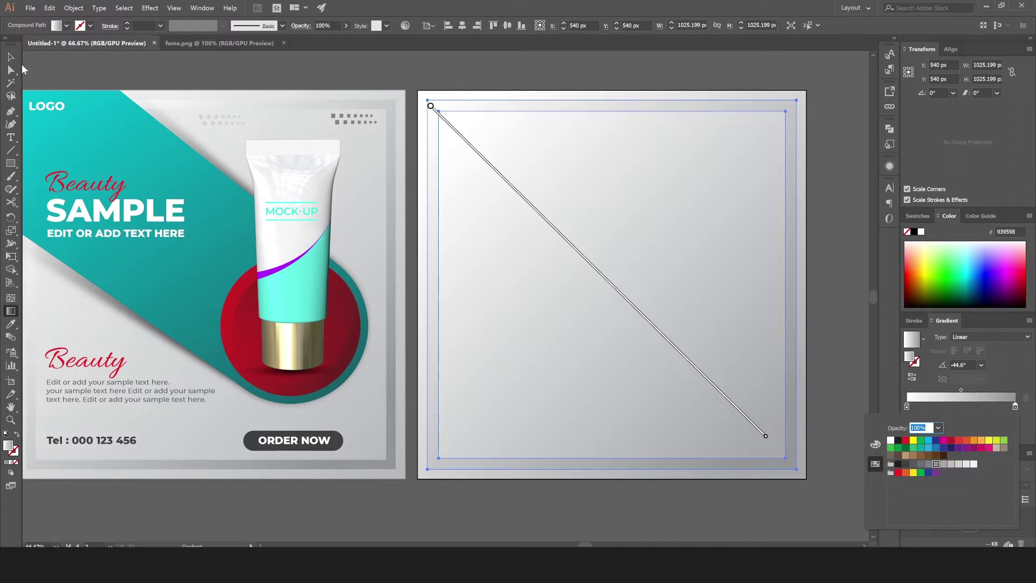
{"action": "left_click", "coordinate": [8, 57]}
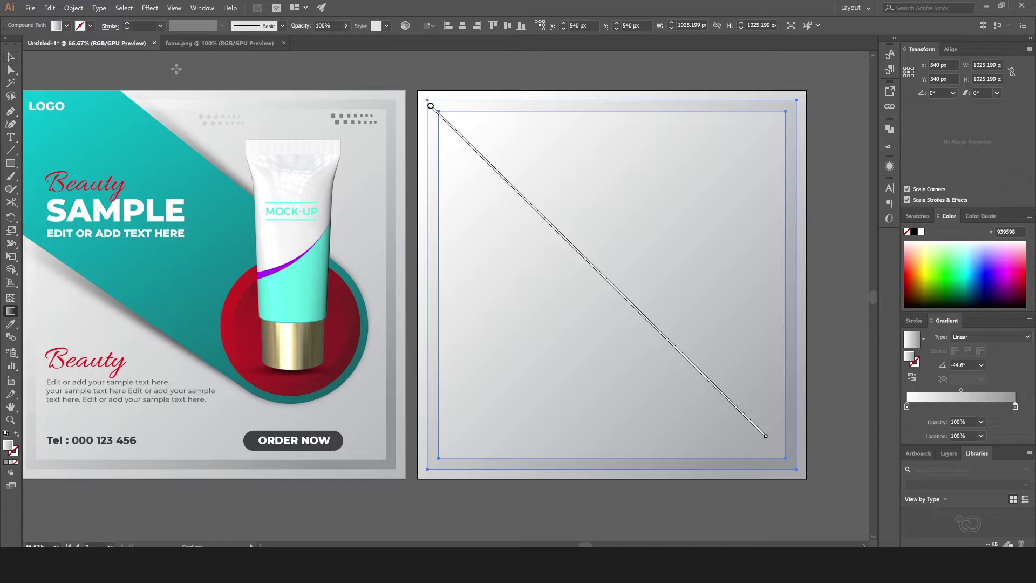
{"action": "left_click", "coordinate": [12, 57]}
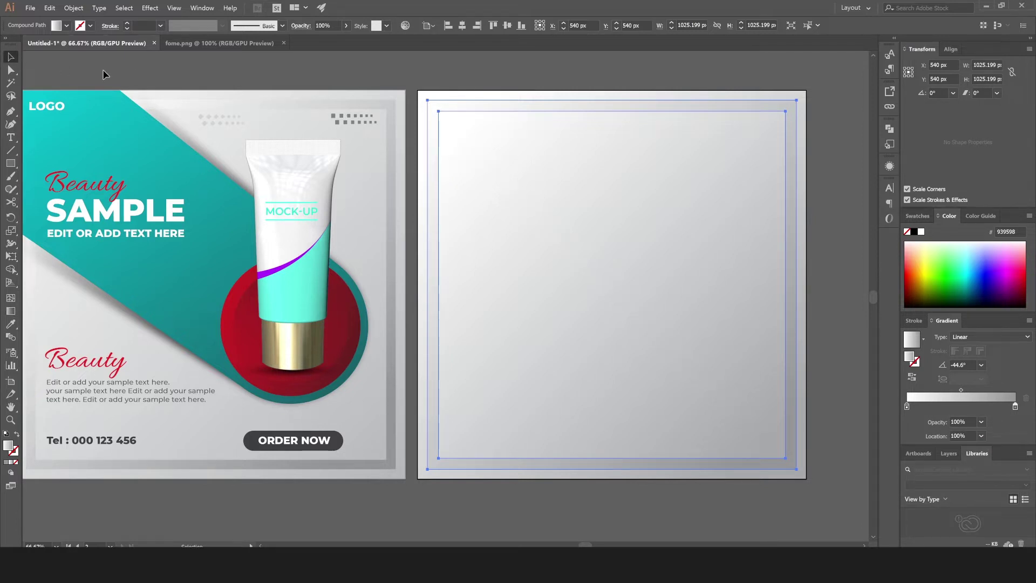
{"action": "key", "text": "ctrl+shift+a"}
Step: Darken the grey frame gradient's right stop to 808285
{"action": "scroll", "coordinate": [555, 259], "scroll_direction": "left", "scroll_amount": 3}
{"action": "scroll", "coordinate": [554, 259], "scroll_direction": "right", "scroll_amount": 2}
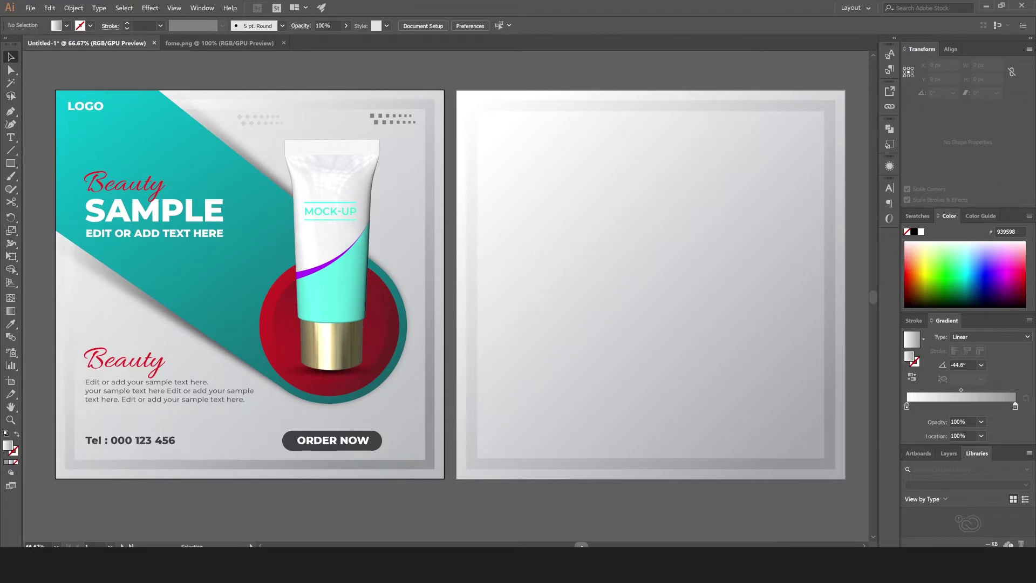
{"action": "scroll", "coordinate": [638, 525], "scroll_direction": "right", "scroll_amount": 2}
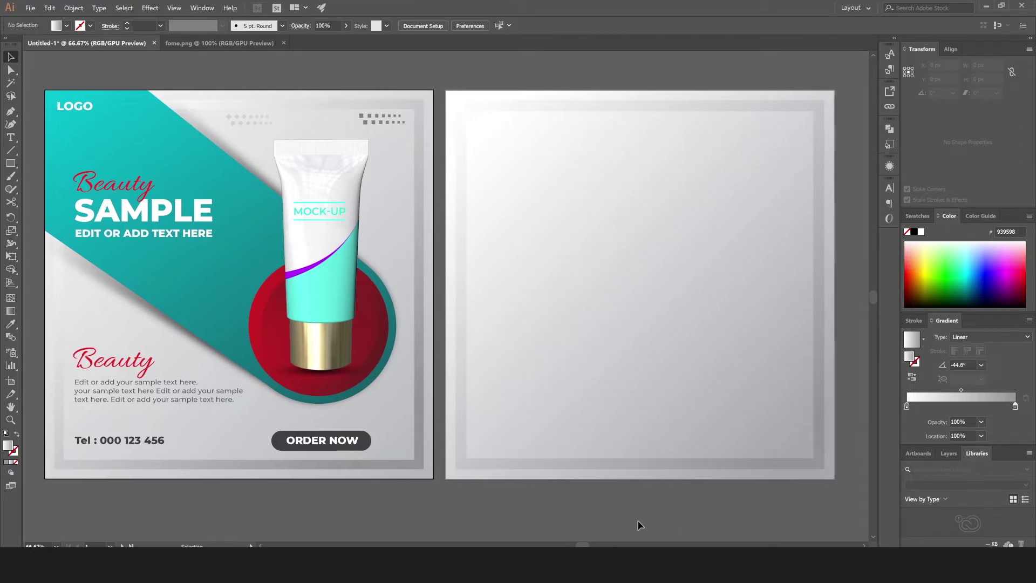
{"action": "left_click", "coordinate": [759, 464]}
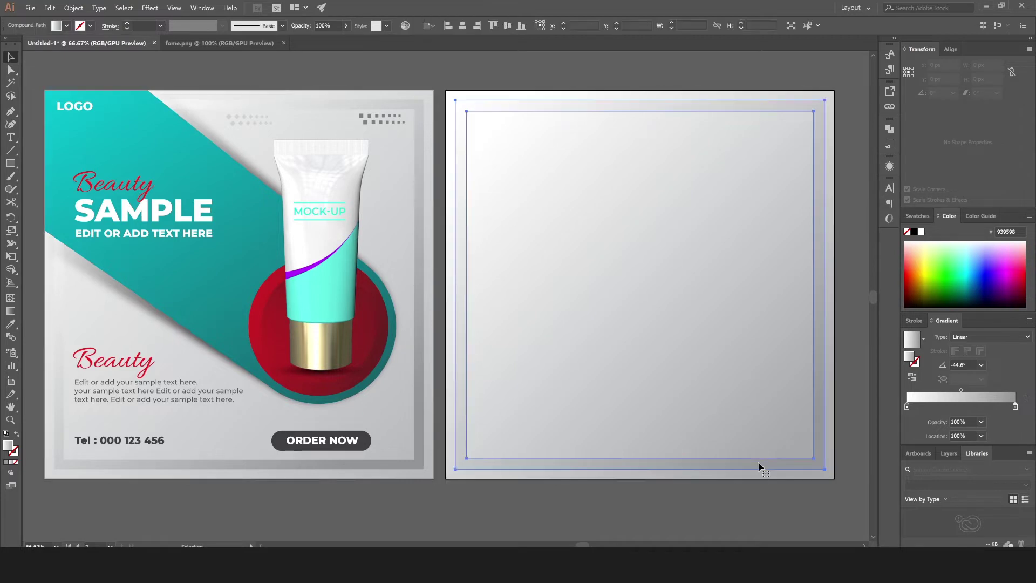
{"action": "double_click", "coordinate": [1015, 406]}
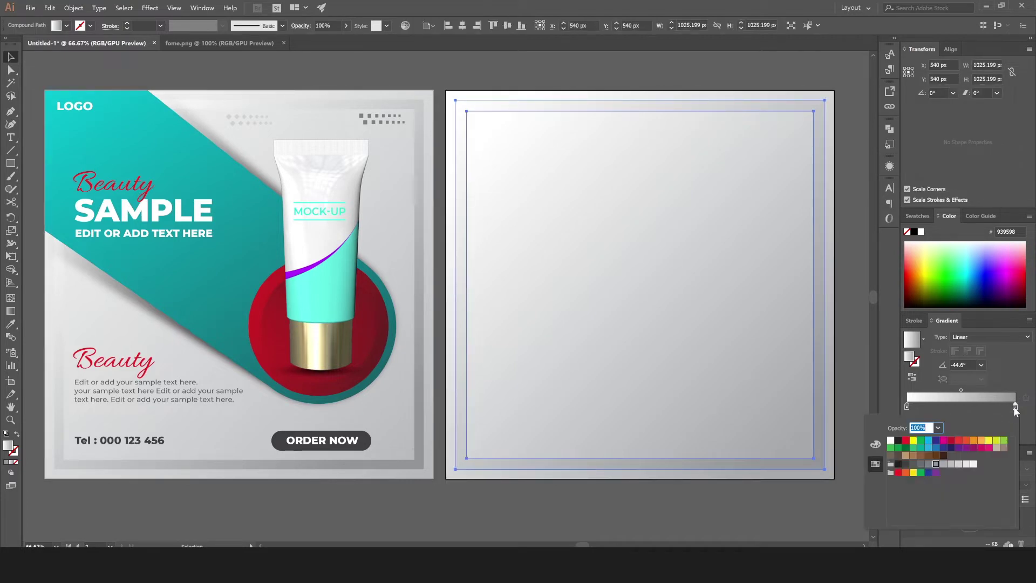
{"action": "left_click", "coordinate": [928, 464]}
{"action": "left_click", "coordinate": [813, 507]}
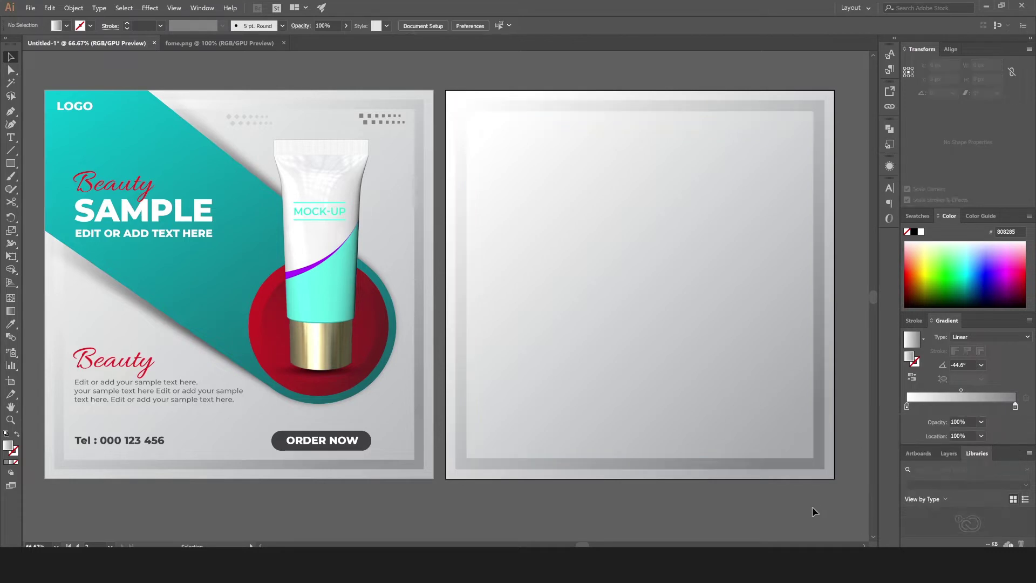
Step: In isolation mode, enlarge the frame's inner opening to 976.451 × 976.451 px
{"action": "double_click", "coordinate": [813, 445]}
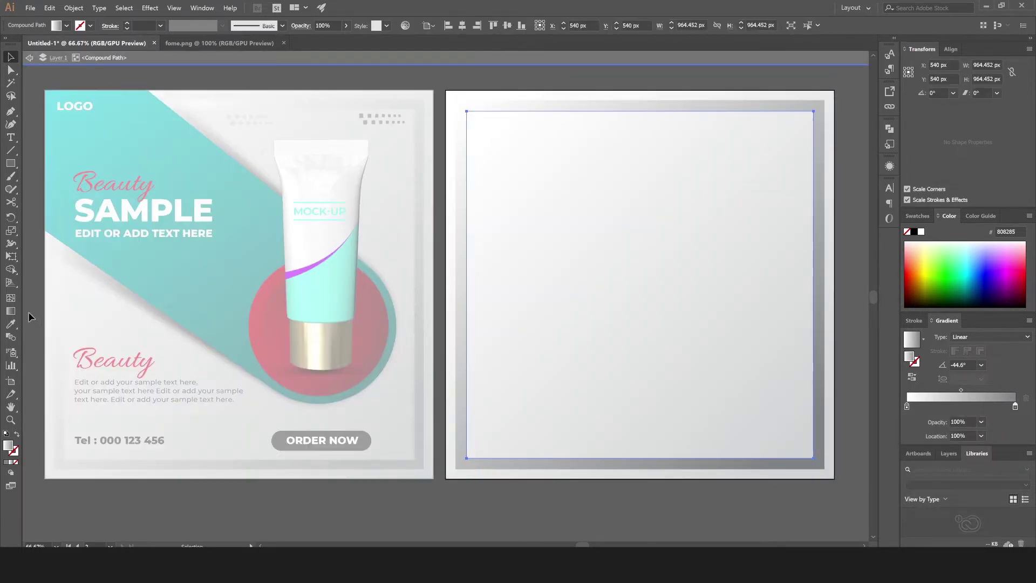
{"action": "left_click", "coordinate": [10, 258]}
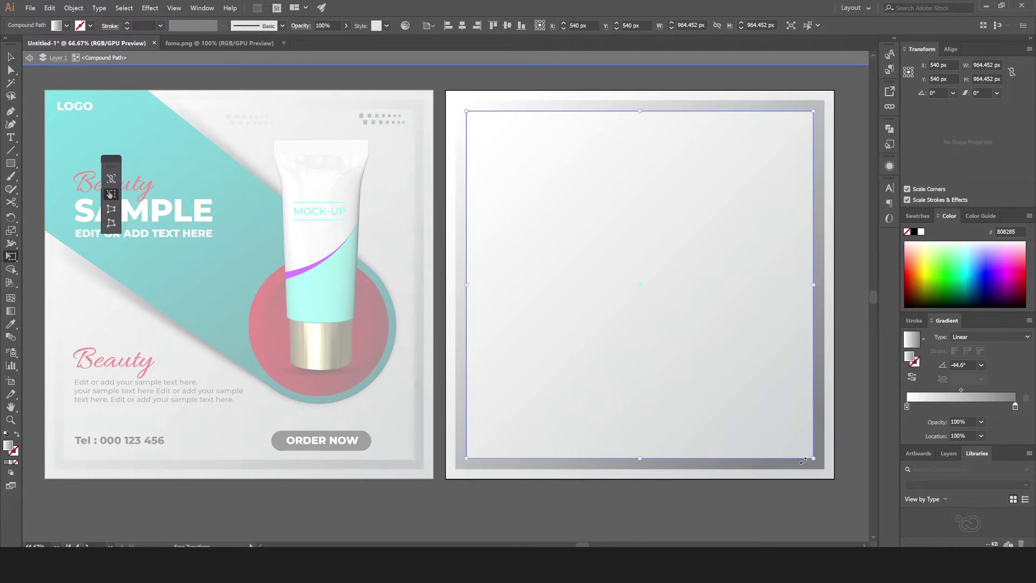
{"action": "left_click_drag", "start_coordinate": [812, 458], "coordinate": [815, 461]}
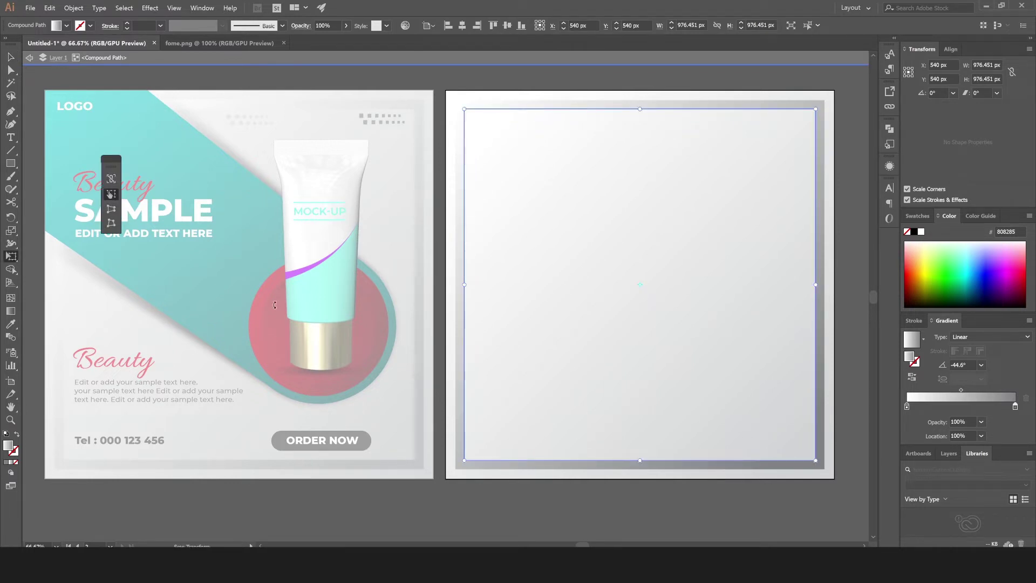
{"action": "left_click", "coordinate": [11, 59]}
{"action": "double_click", "coordinate": [80, 70]}
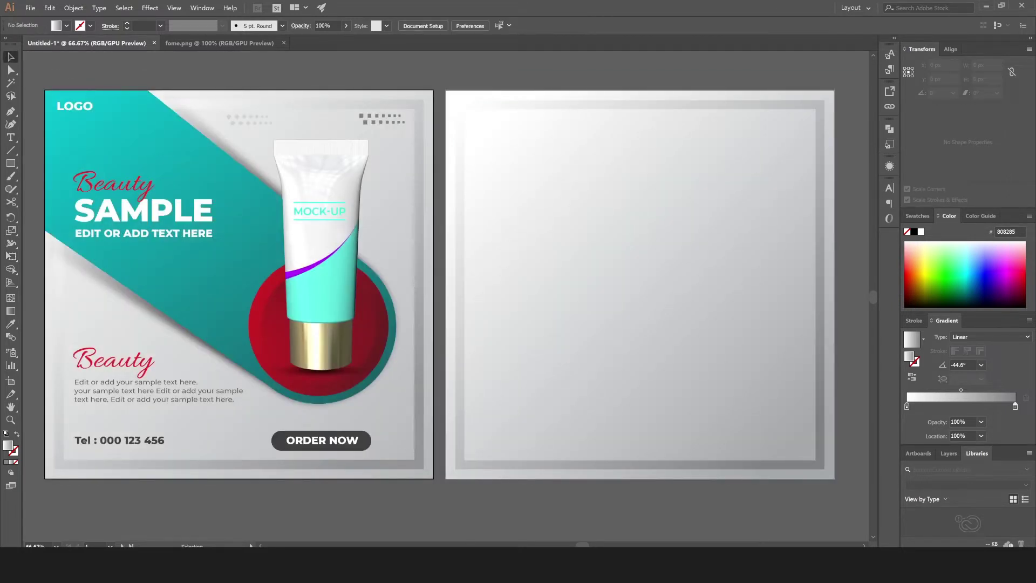
Step: Group the right artboard's frame shapes together
{"action": "left_click", "coordinate": [553, 330]}
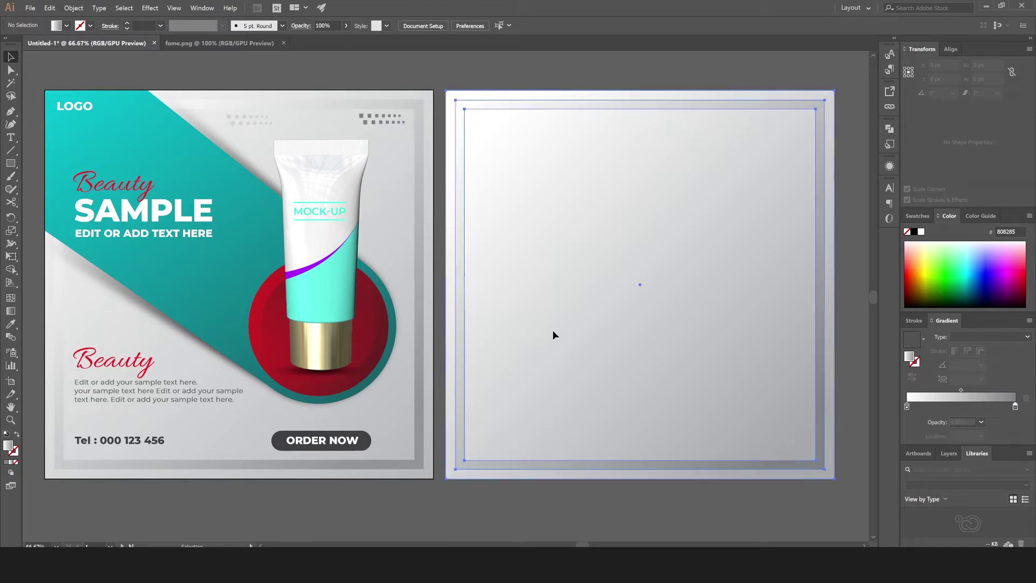
{"action": "right_click", "coordinate": [552, 331]}
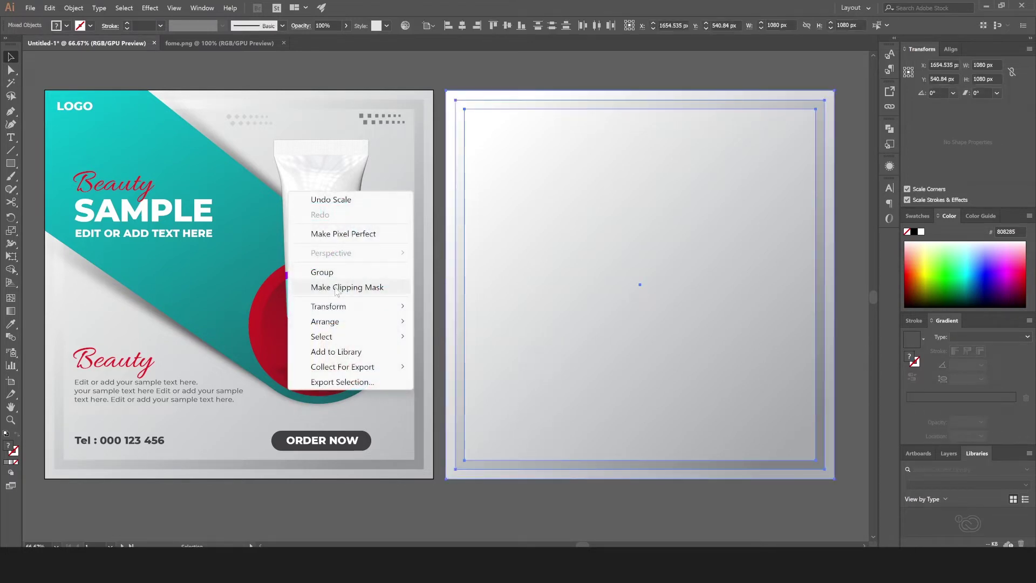
{"action": "left_click", "coordinate": [326, 273]}
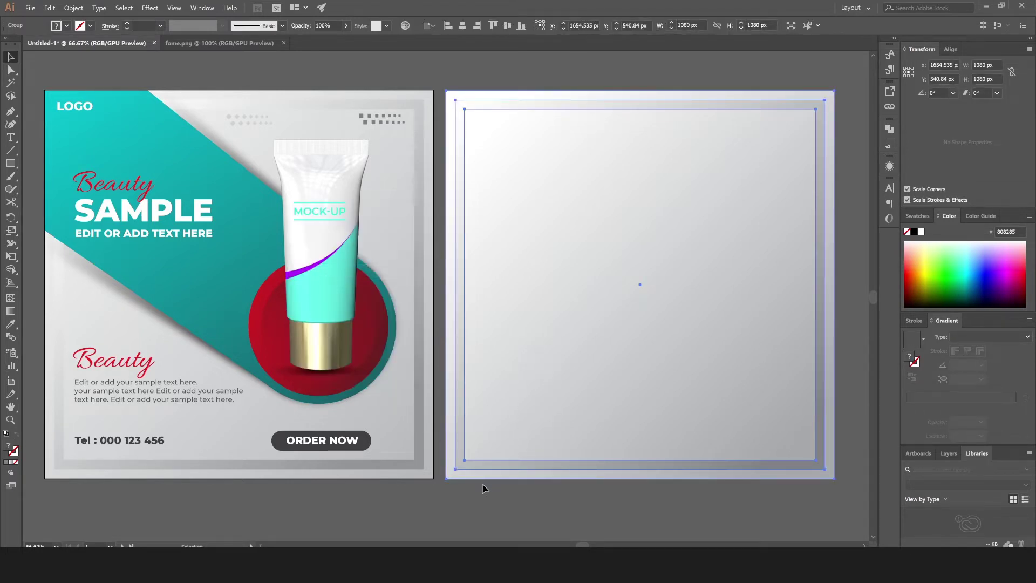
{"action": "left_click", "coordinate": [489, 501]}
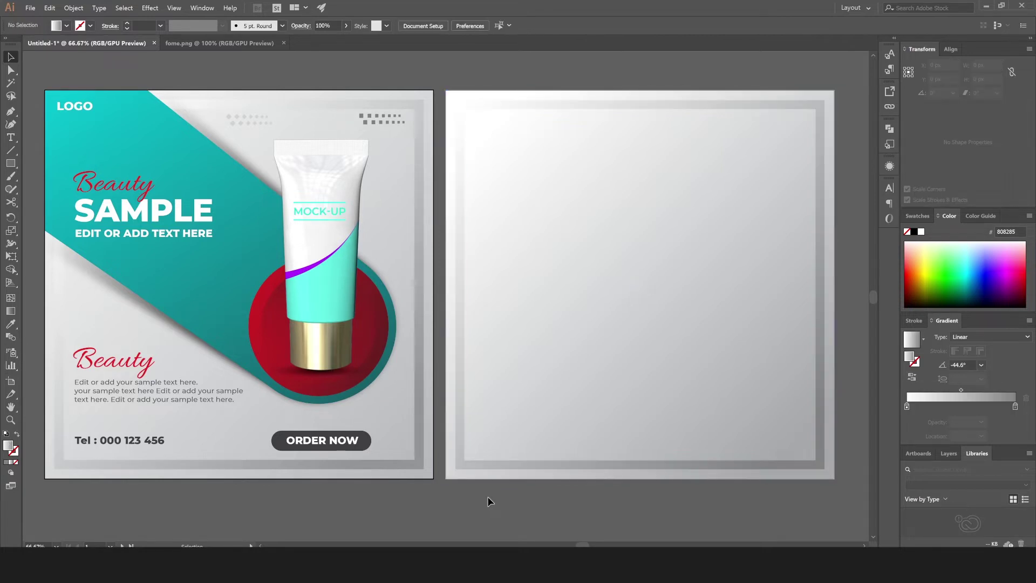
Step: Inside the group, drag the inner panel's gradient diagonally top-left to bottom-right
{"action": "left_click", "coordinate": [461, 207]}
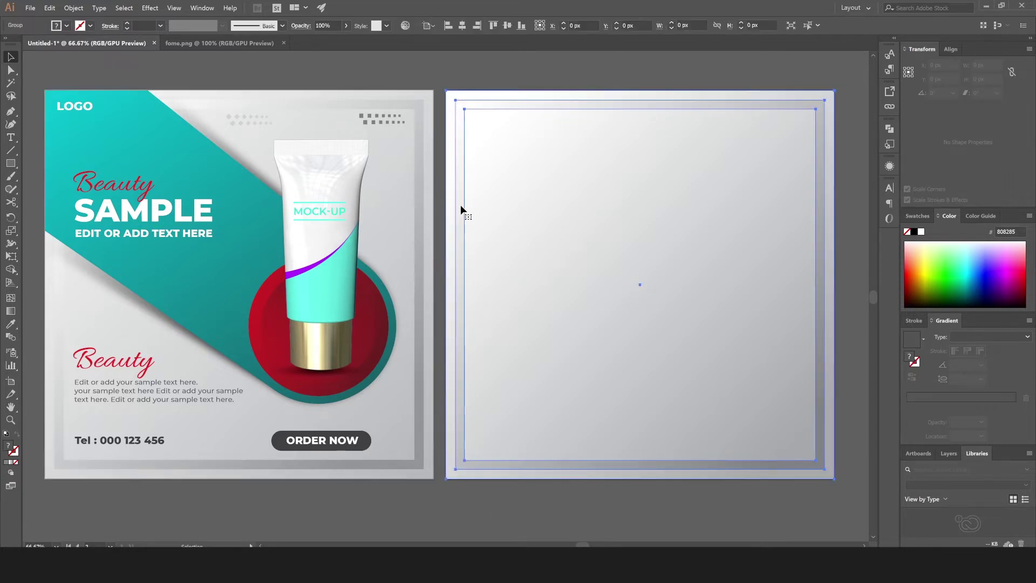
{"action": "double_click", "coordinate": [461, 207]}
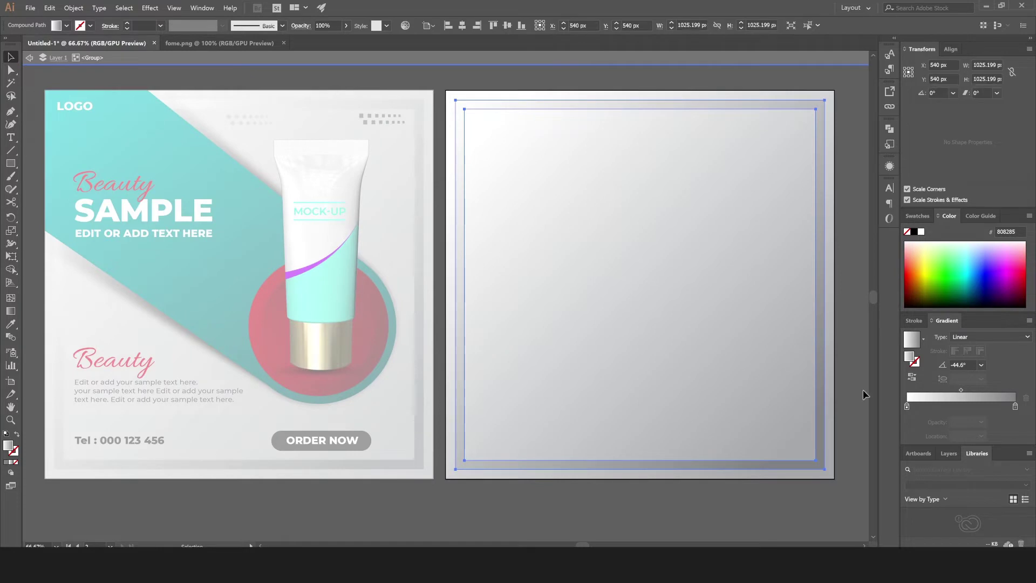
{"action": "key", "text": "g"}
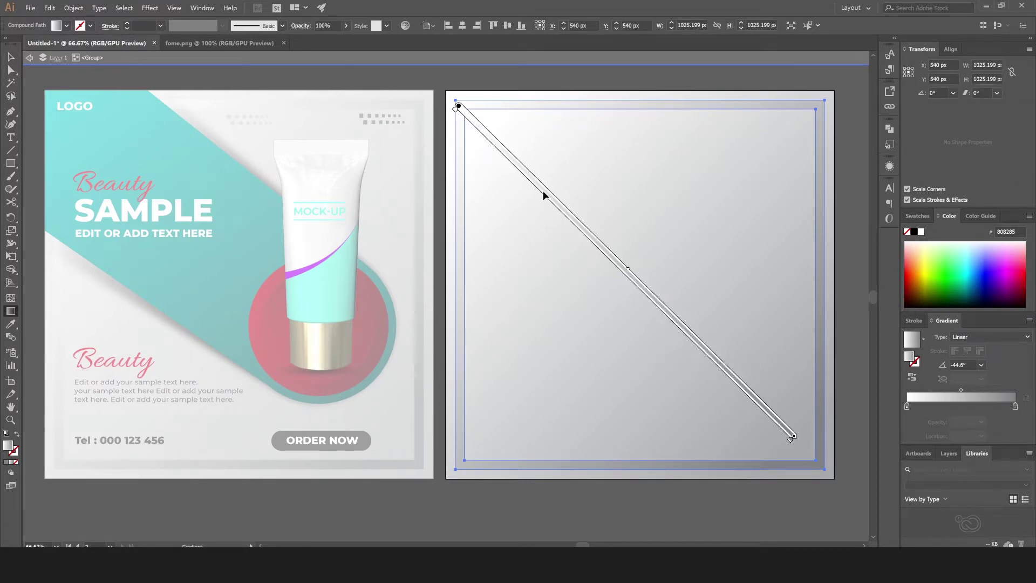
{"action": "left_click_drag", "start_coordinate": [544, 195], "coordinate": [578, 229]}
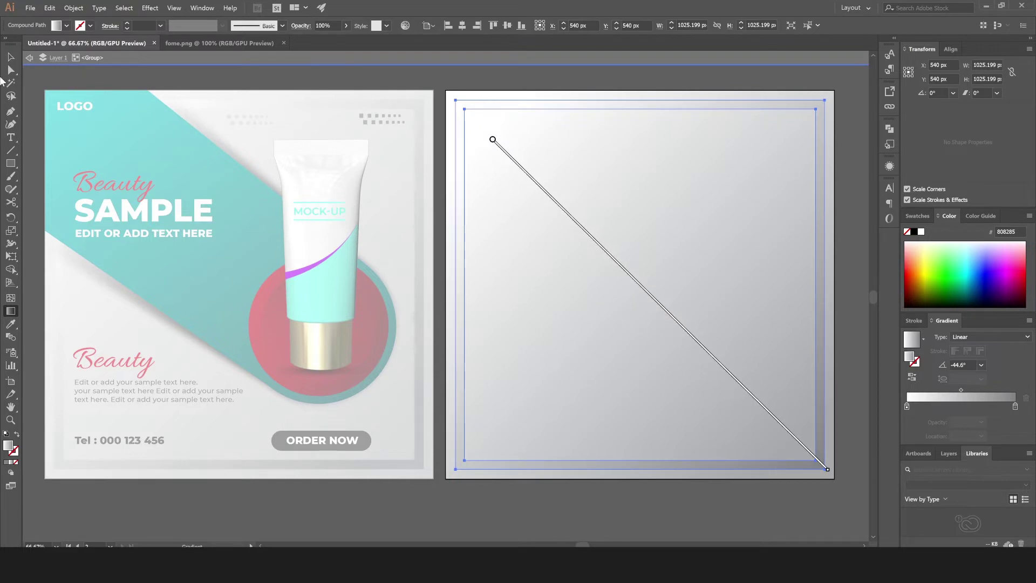
{"action": "left_click", "coordinate": [11, 58]}
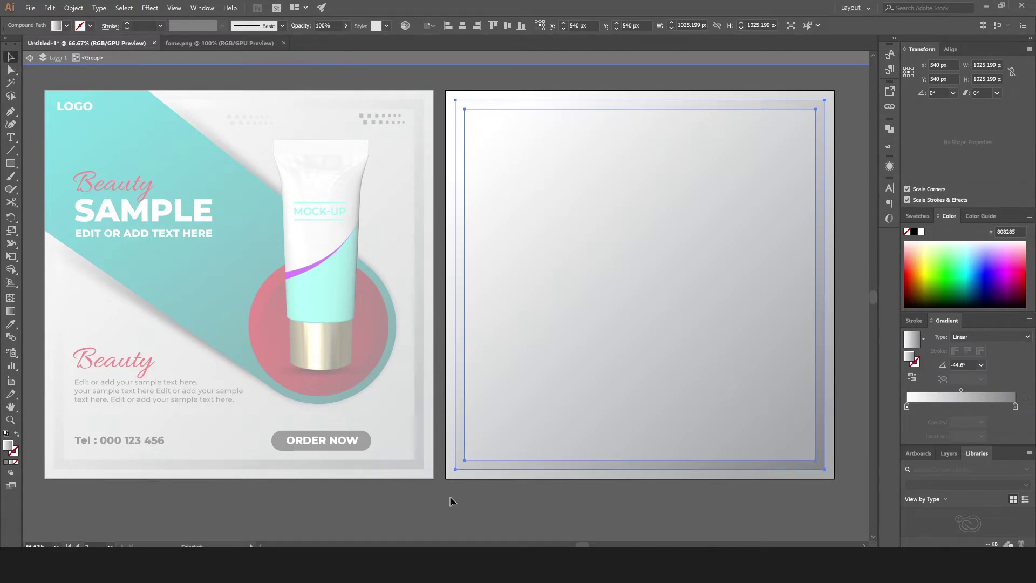
{"action": "double_click", "coordinate": [450, 497]}
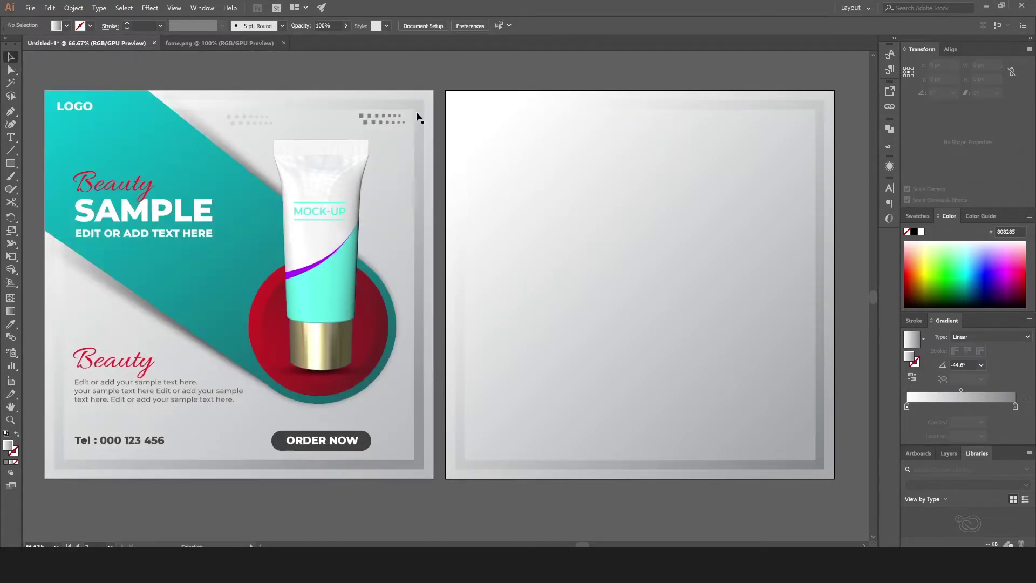
Step: Draw a gradient circle in Artboard 2's lower right and enlarge it to 371.231 px
{"action": "left_click", "coordinate": [12, 165]}
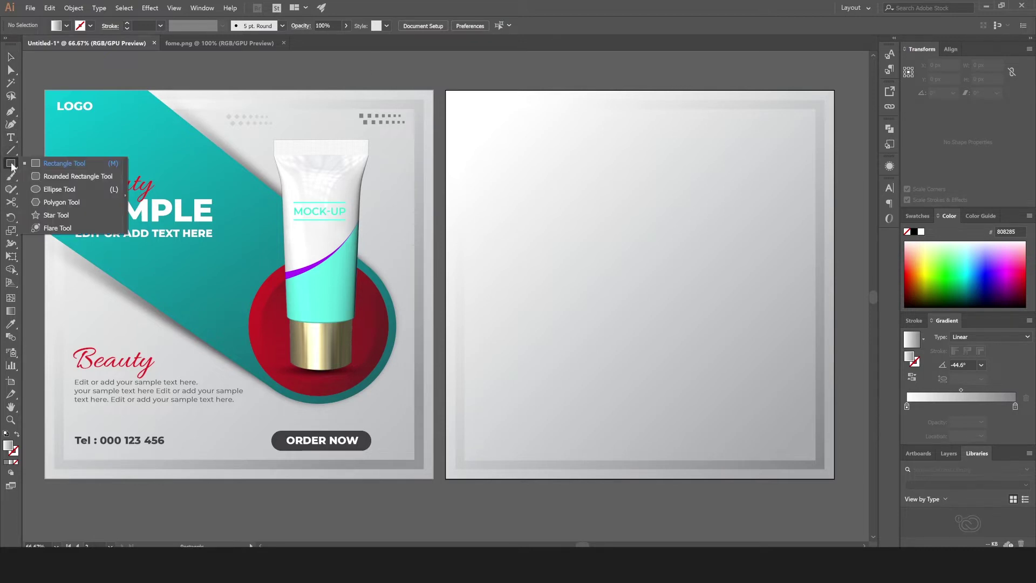
{"action": "left_click", "coordinate": [59, 189]}
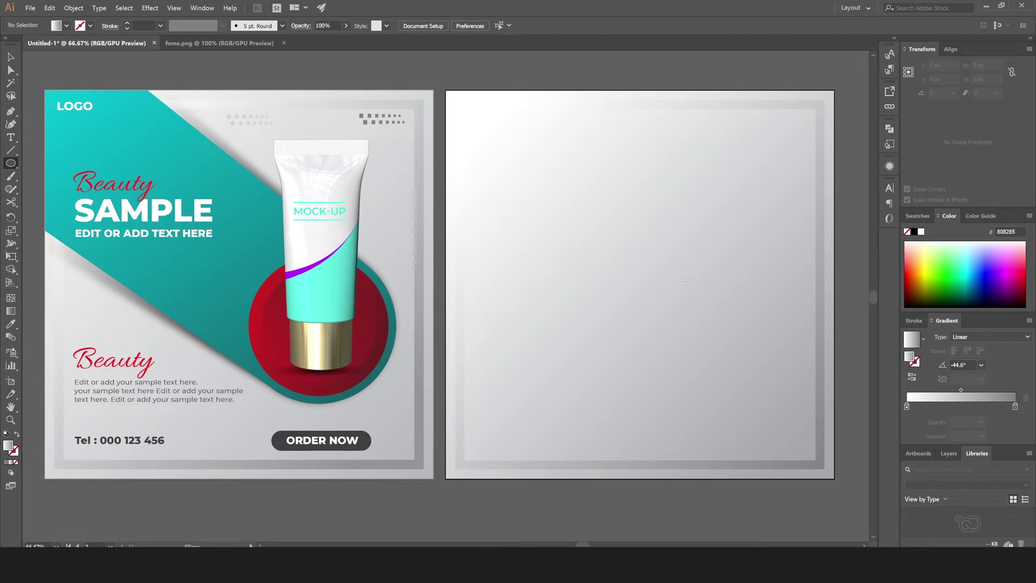
{"action": "left_click_drag", "start_coordinate": [685, 281], "coordinate": [783, 391]}
{"action": "left_click_drag", "start_coordinate": [783, 391], "coordinate": [805, 402]}
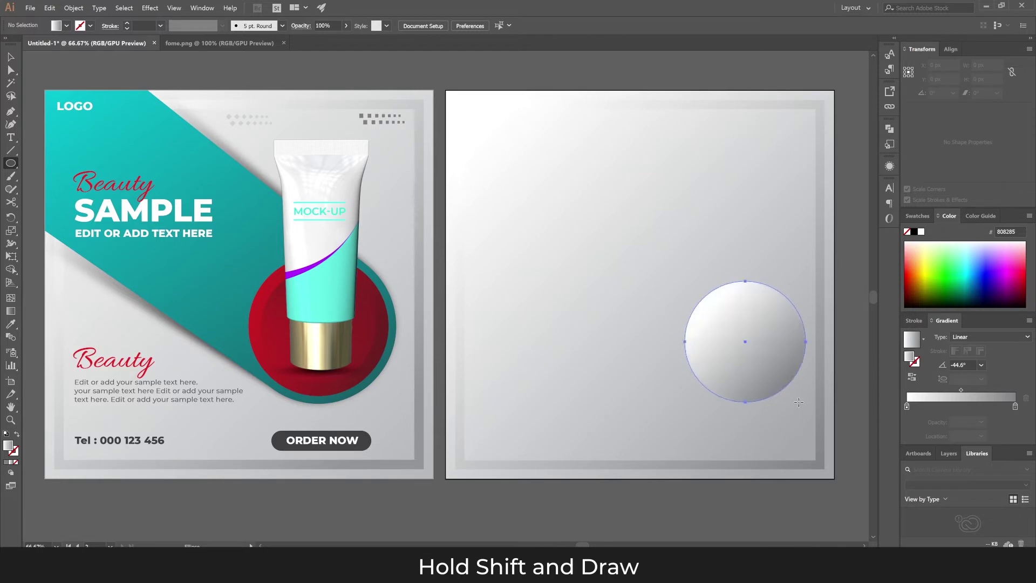
{"action": "key", "text": "v"}
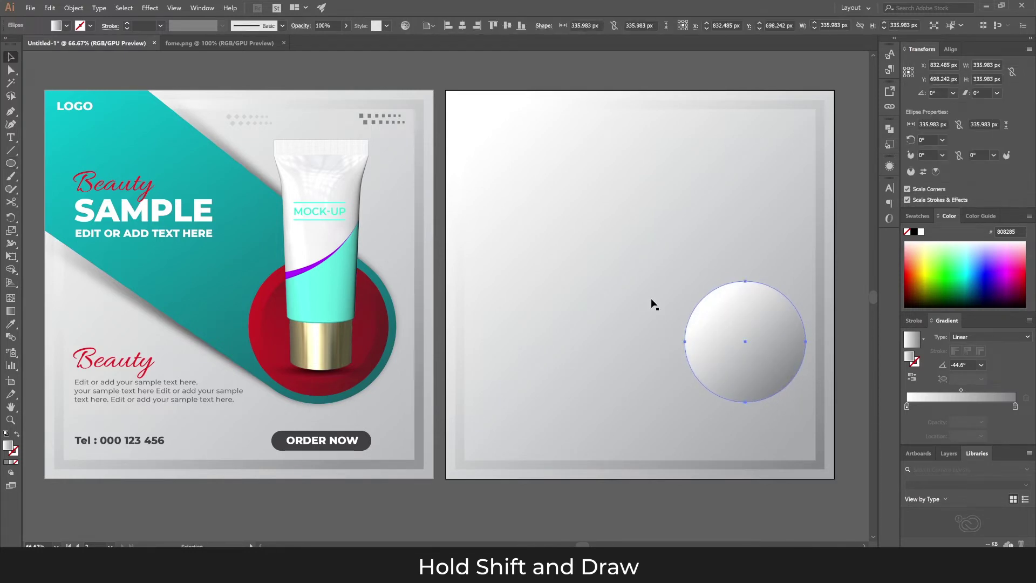
{"action": "left_click_drag", "start_coordinate": [746, 318], "coordinate": [724, 311]}
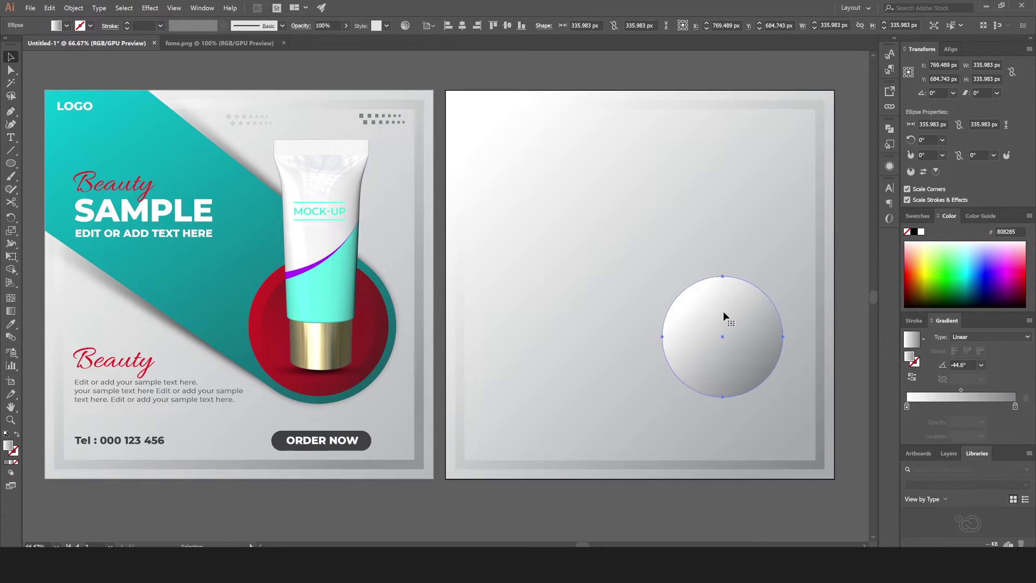
{"action": "left_click", "coordinate": [12, 257]}
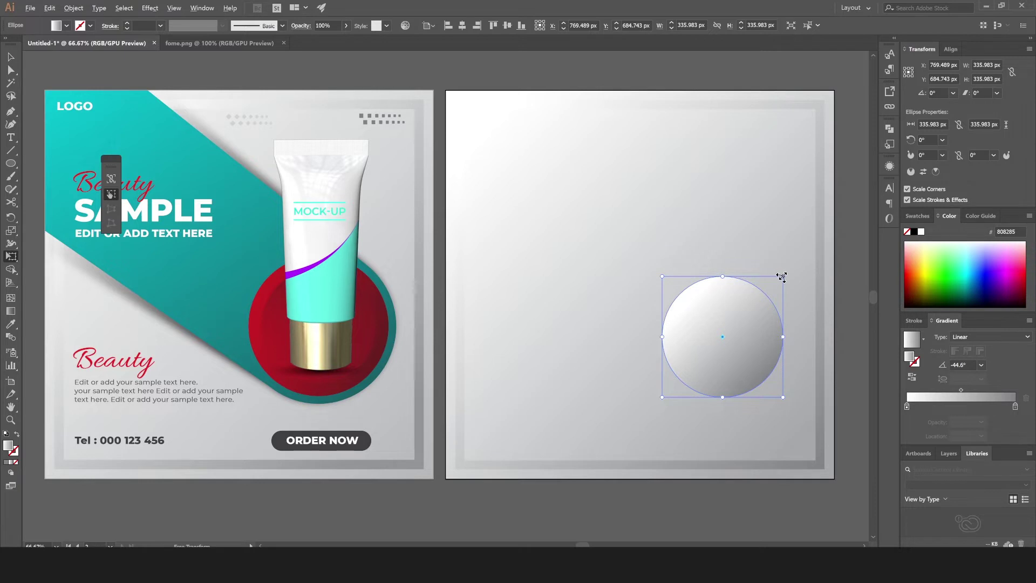
{"action": "left_click_drag", "start_coordinate": [782, 276], "coordinate": [790, 273]}
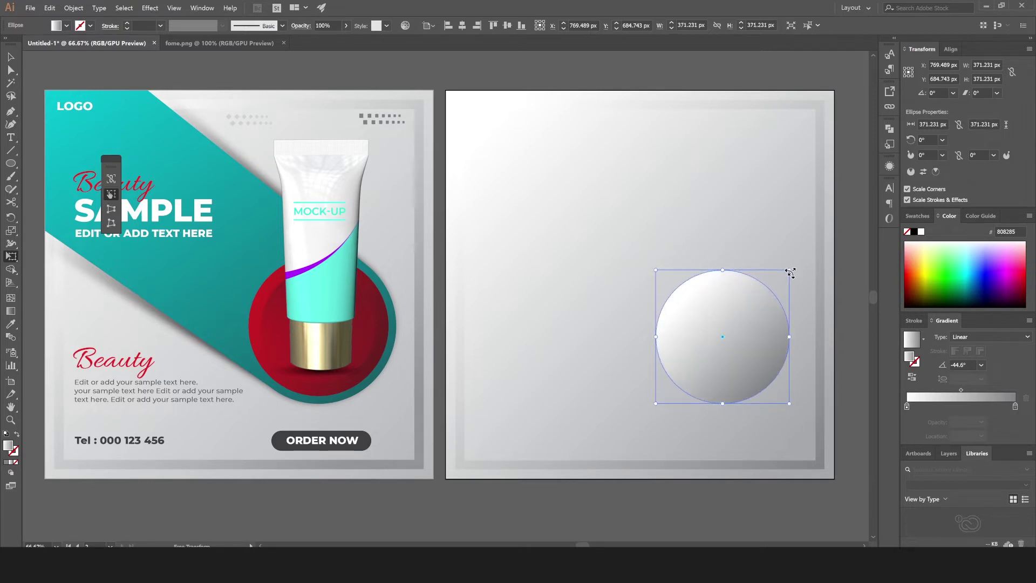
{"action": "left_click", "coordinate": [11, 57]}
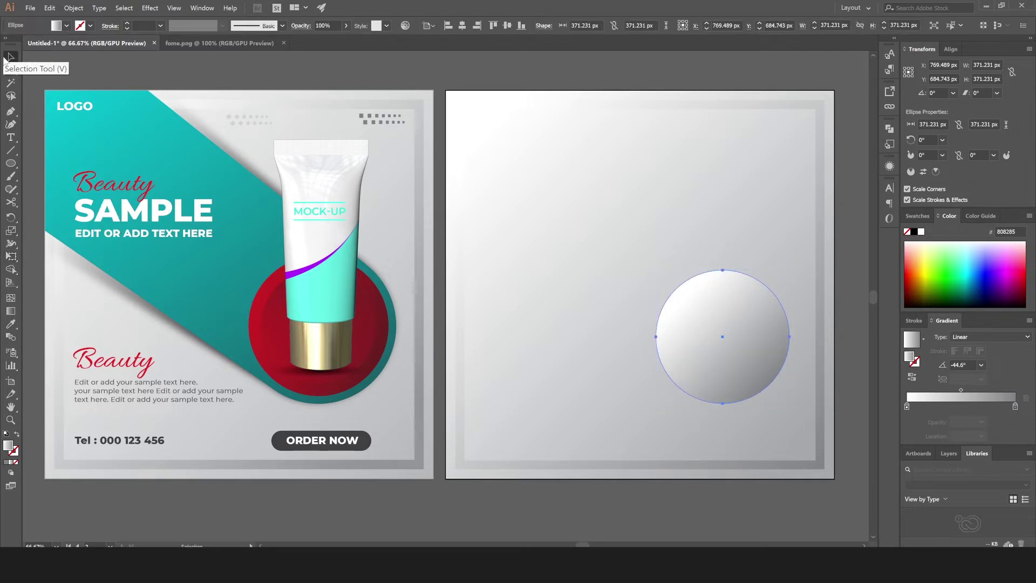
Step: Paste a copy of the circle in place and shrink it around its centre to 344.983 px
{"action": "left_click", "coordinate": [49, 8]}
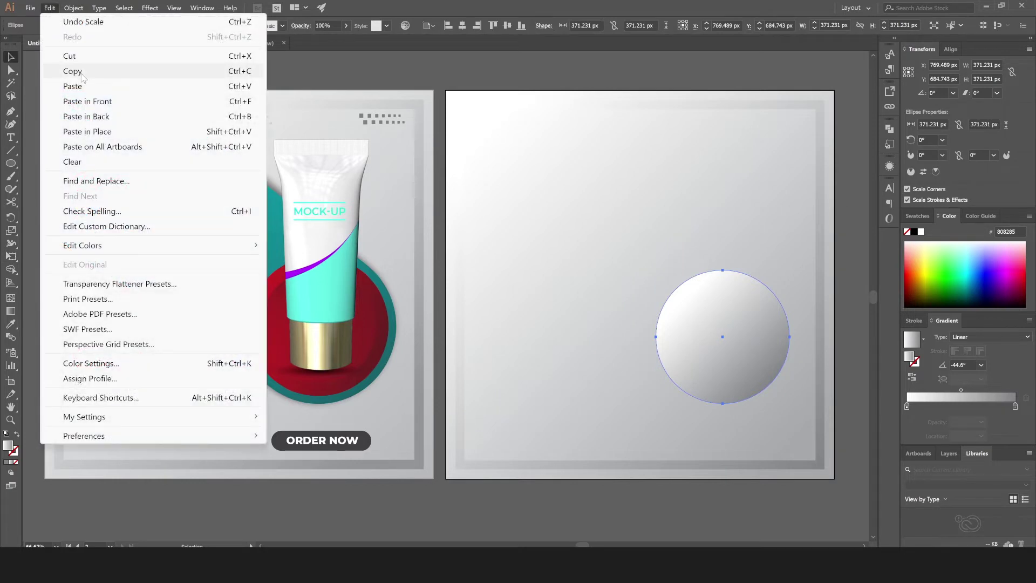
{"action": "left_click", "coordinate": [82, 72]}
{"action": "left_click", "coordinate": [51, 9]}
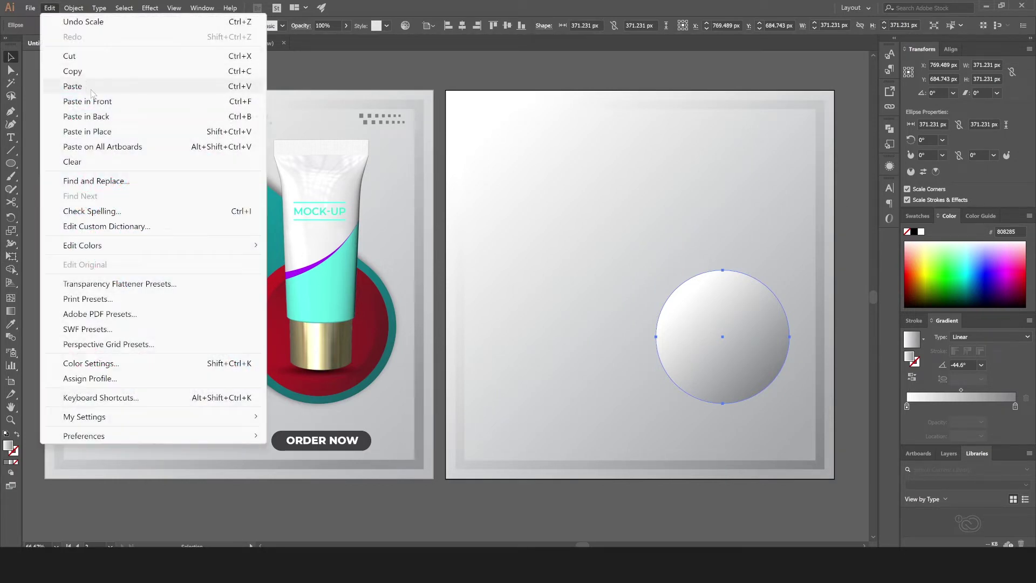
{"action": "left_click", "coordinate": [112, 131]}
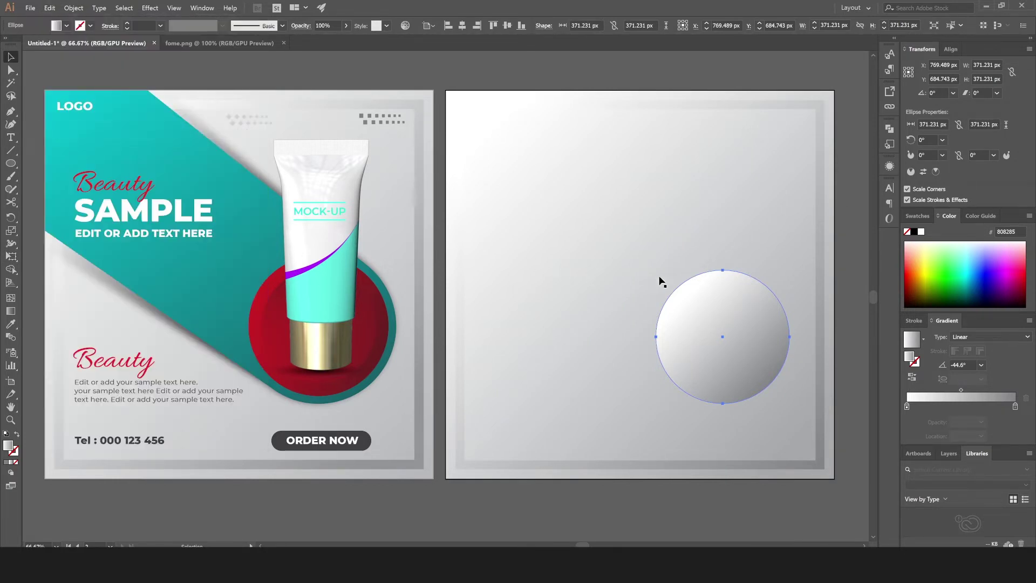
{"action": "key", "text": "e"}
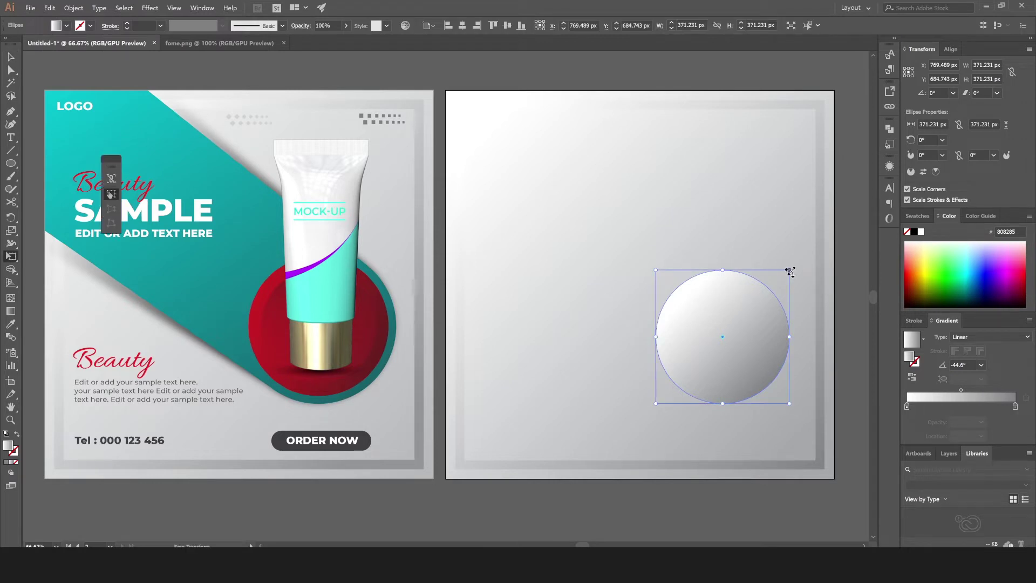
{"action": "left_click_drag", "start_coordinate": [790, 271], "coordinate": [785, 276]}
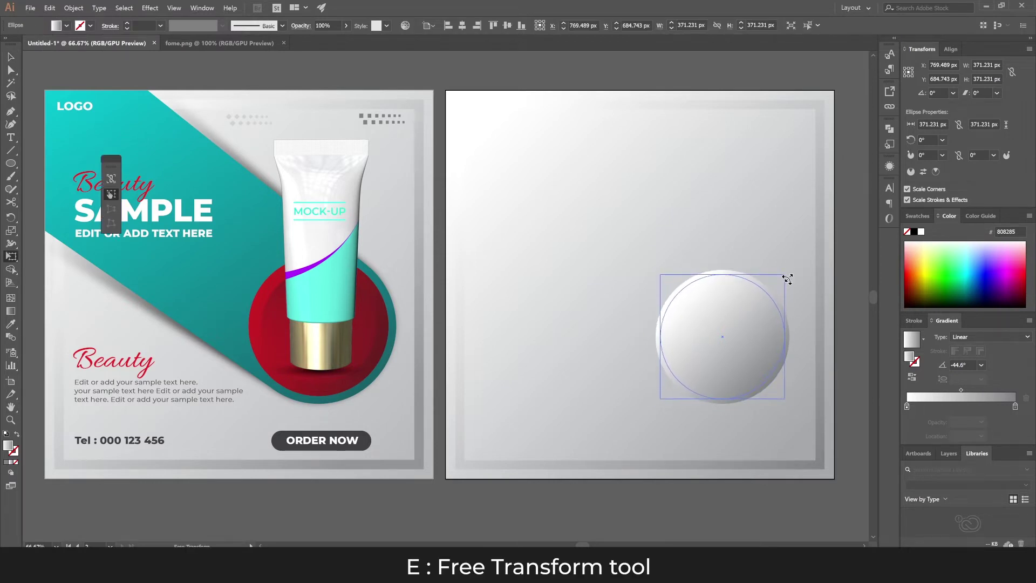
Step: Give the copy a red-to-black gradient angled diagonally top-left to bottom-right (−45.3°)
{"action": "left_click", "coordinate": [907, 407]}
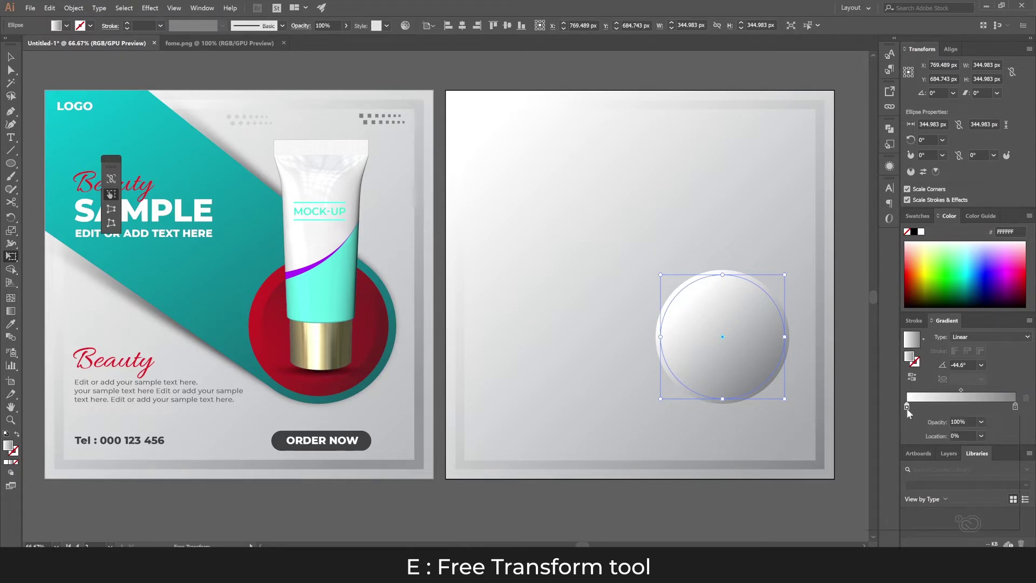
{"action": "double_click", "coordinate": [907, 408]}
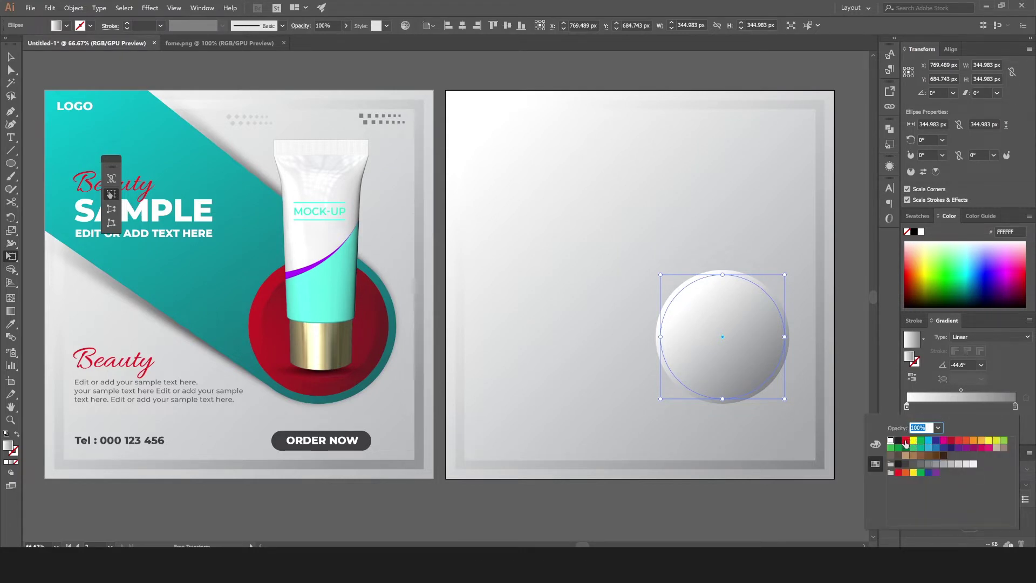
{"action": "left_click", "coordinate": [906, 440]}
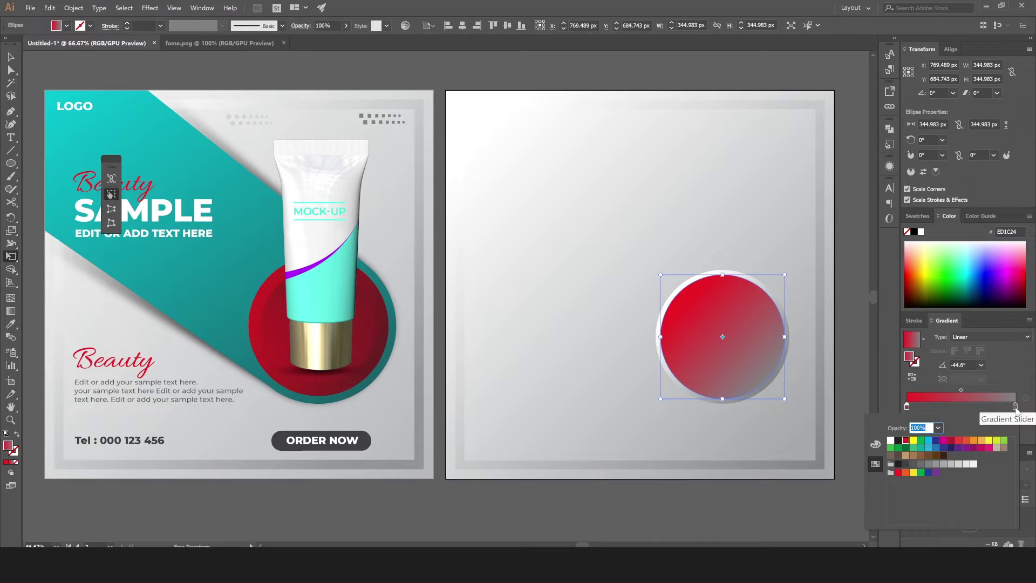
{"action": "left_click", "coordinate": [1015, 407]}
{"action": "double_click", "coordinate": [1015, 407]}
{"action": "left_click", "coordinate": [898, 441]}
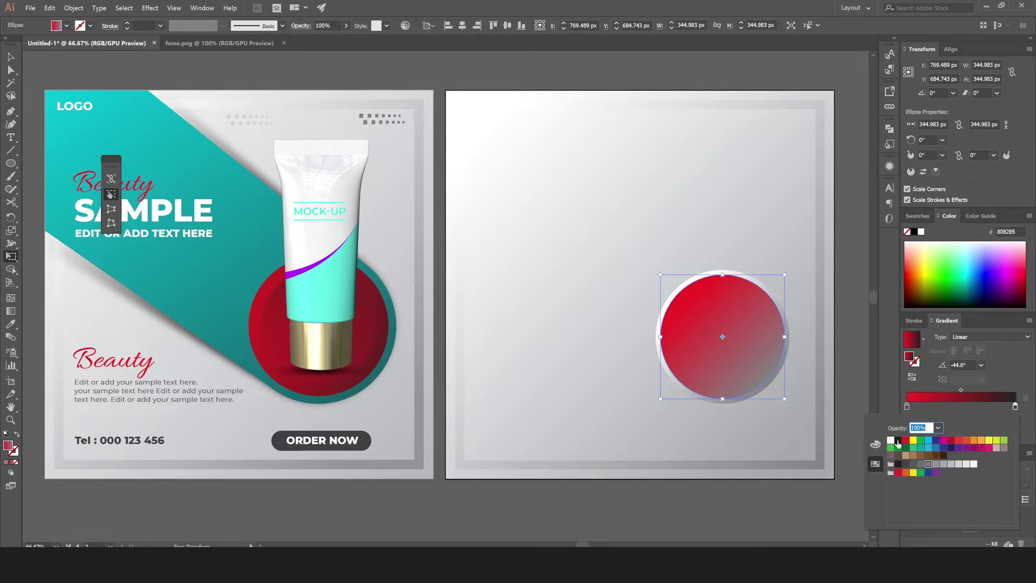
{"action": "left_click", "coordinate": [723, 331]}
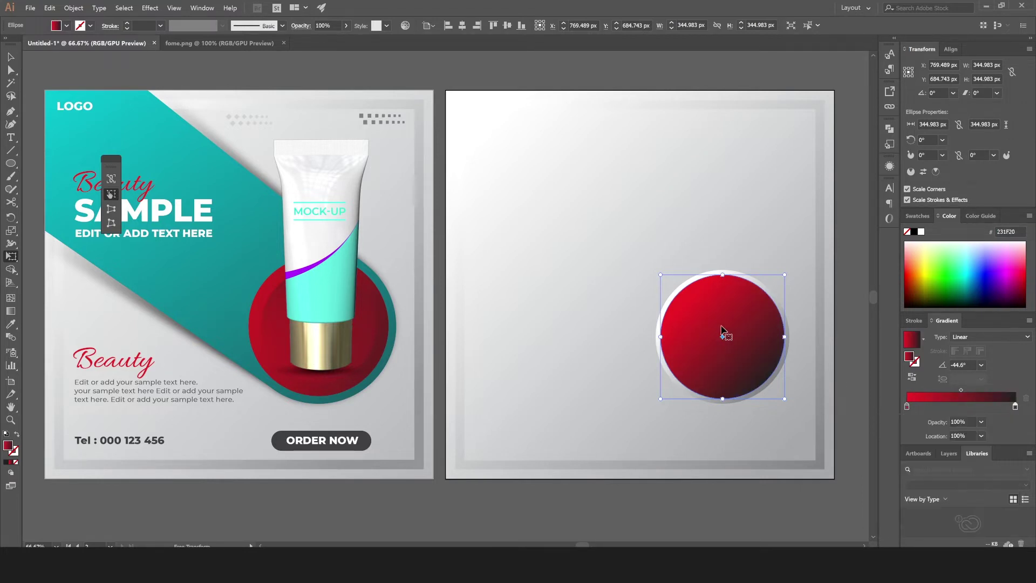
{"action": "key", "text": "g"}
{"action": "key", "text": "g"}
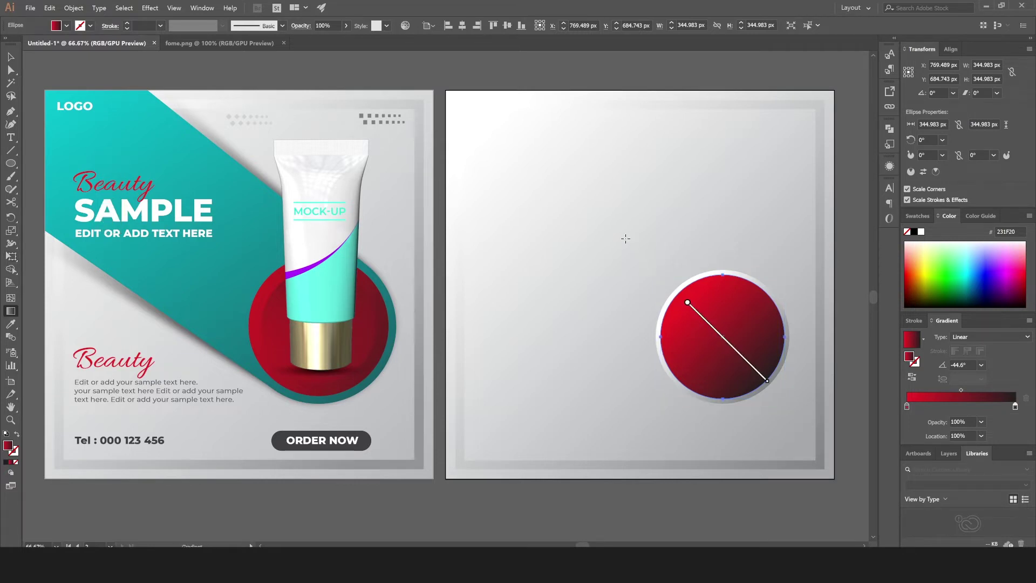
{"action": "left_click_drag", "start_coordinate": [672, 286], "coordinate": [780, 394]}
Step: Paste a copy of the red gradient circle in place, shrink it to about 280 px and rotate its gradient to 125°
{"action": "left_click", "coordinate": [12, 55]}
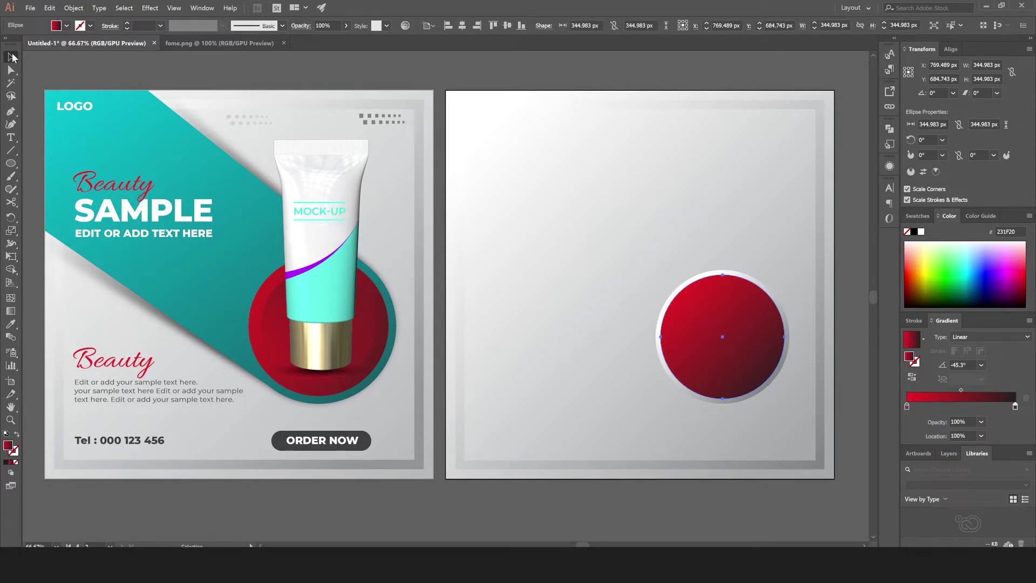
{"action": "left_click", "coordinate": [49, 7]}
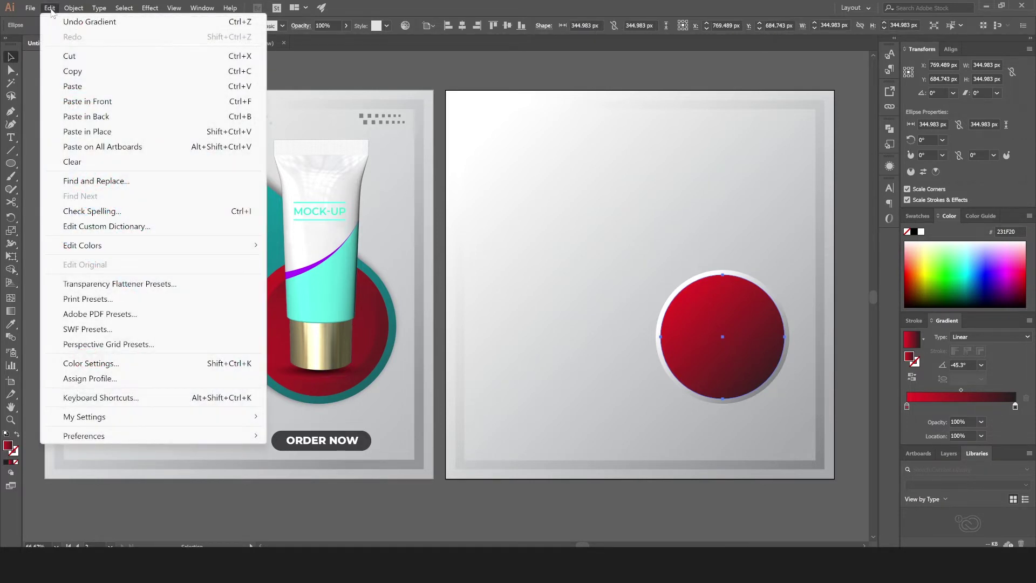
{"action": "left_click", "coordinate": [90, 75]}
{"action": "left_click", "coordinate": [53, 9]}
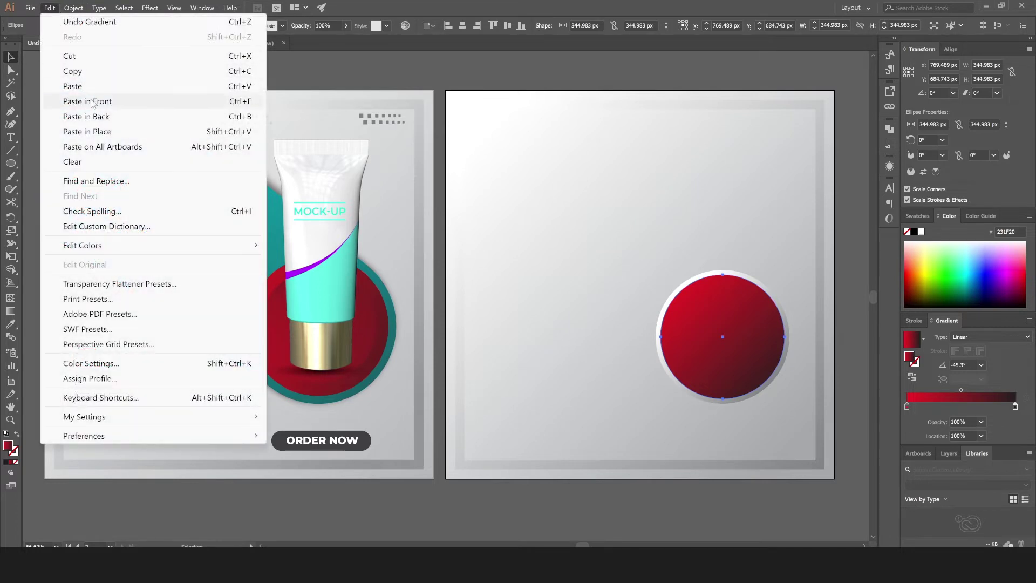
{"action": "left_click", "coordinate": [113, 133]}
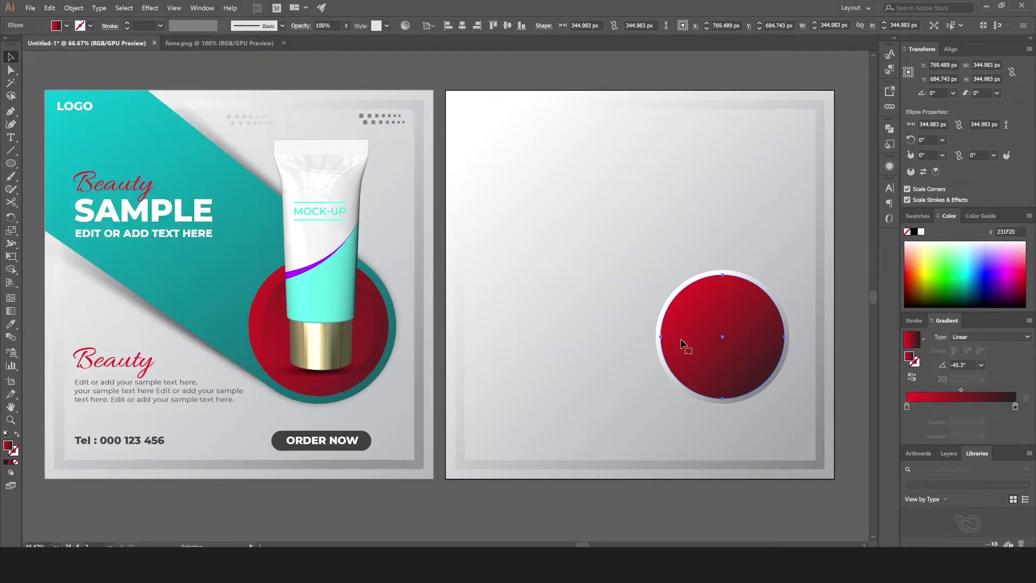
{"action": "key", "text": "e"}
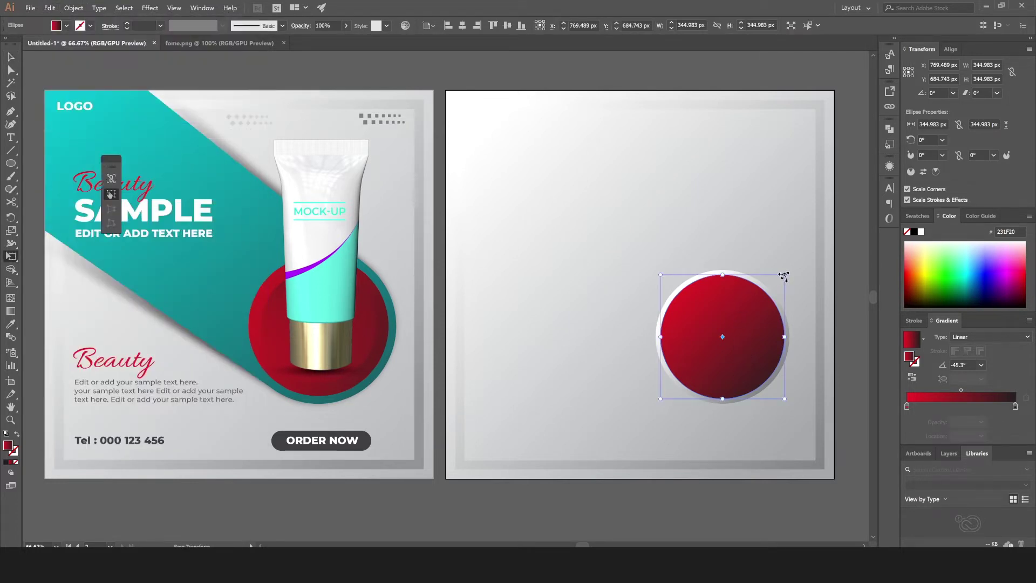
{"action": "left_click_drag", "start_coordinate": [783, 275], "coordinate": [774, 290]}
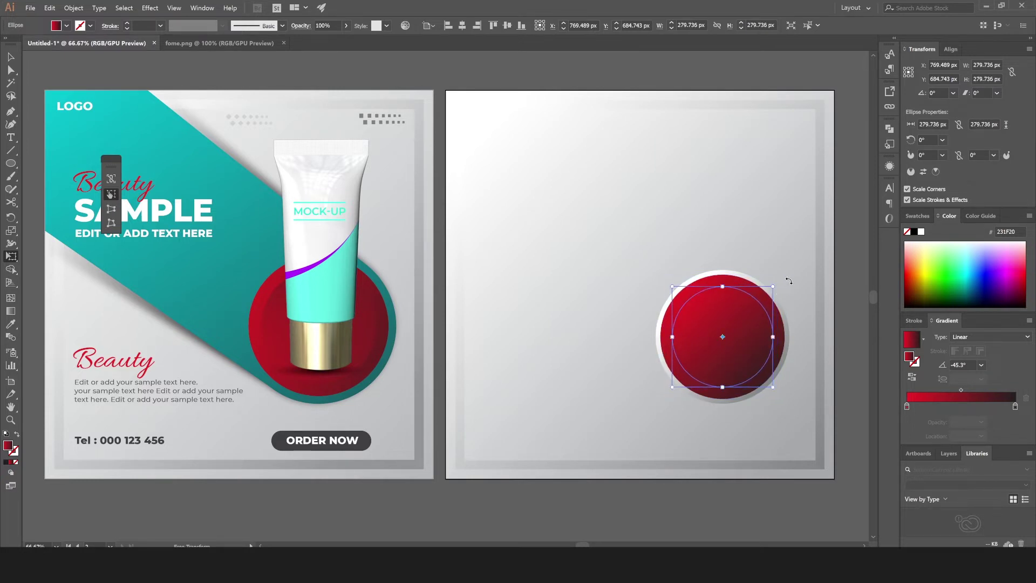
{"action": "left_click_drag", "start_coordinate": [790, 279], "coordinate": [687, 362]}
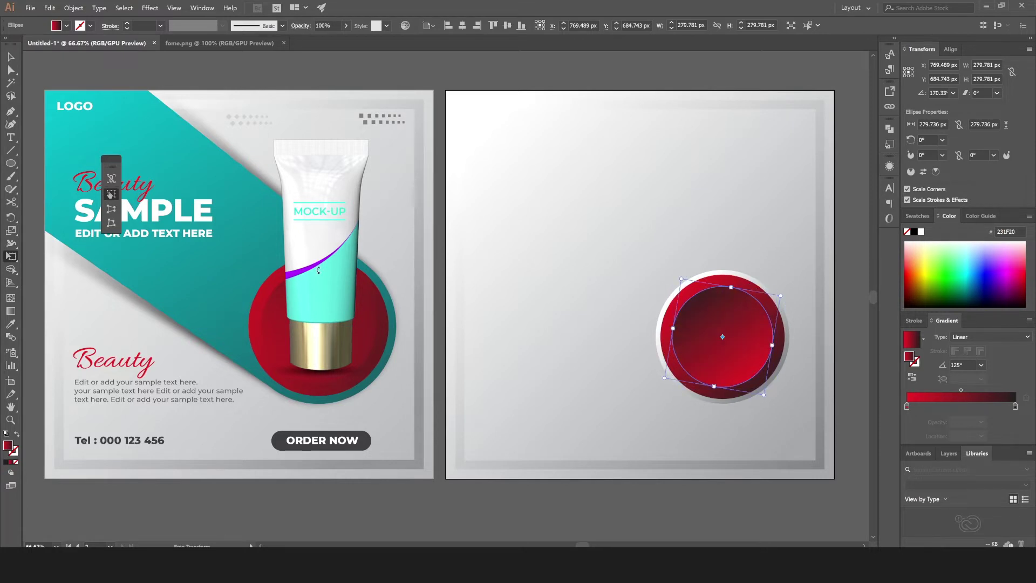
{"action": "left_click", "coordinate": [11, 57]}
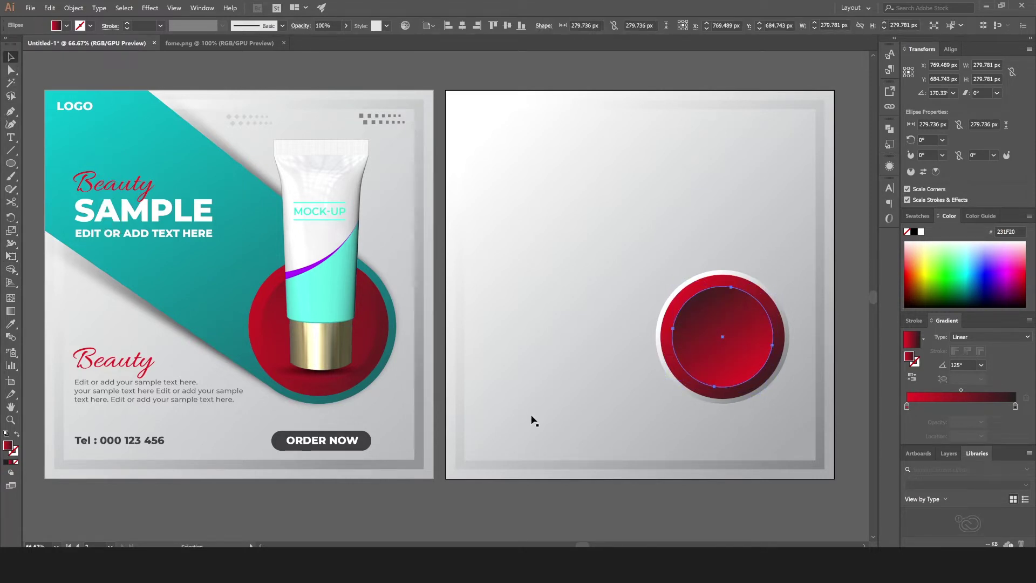
Step: Set the inner circle's red gradient stop to 0% opacity
{"action": "left_click", "coordinate": [694, 508]}
{"action": "left_click", "coordinate": [717, 313]}
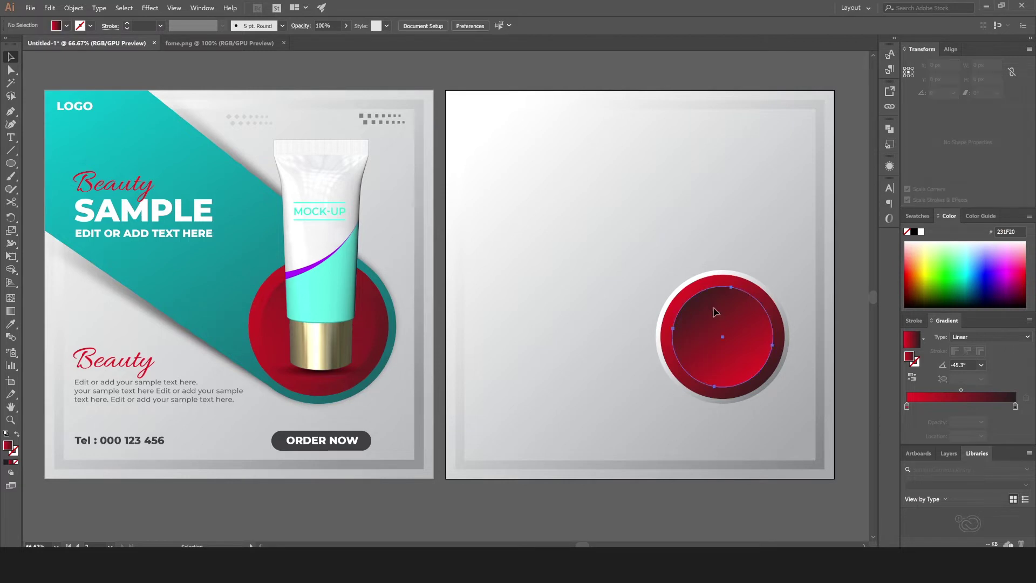
{"action": "left_click", "coordinate": [906, 408]}
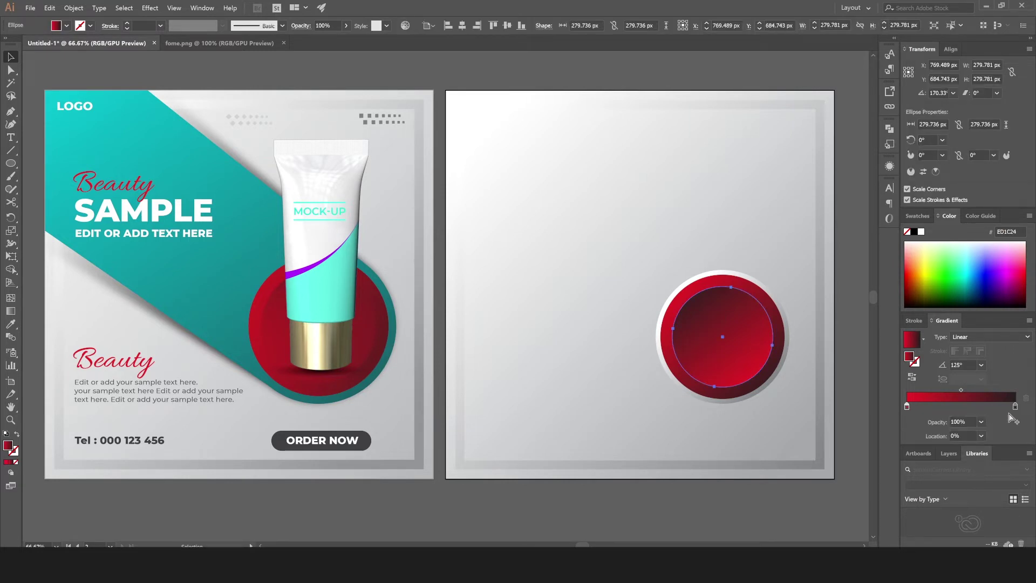
{"action": "left_click", "coordinate": [981, 422]}
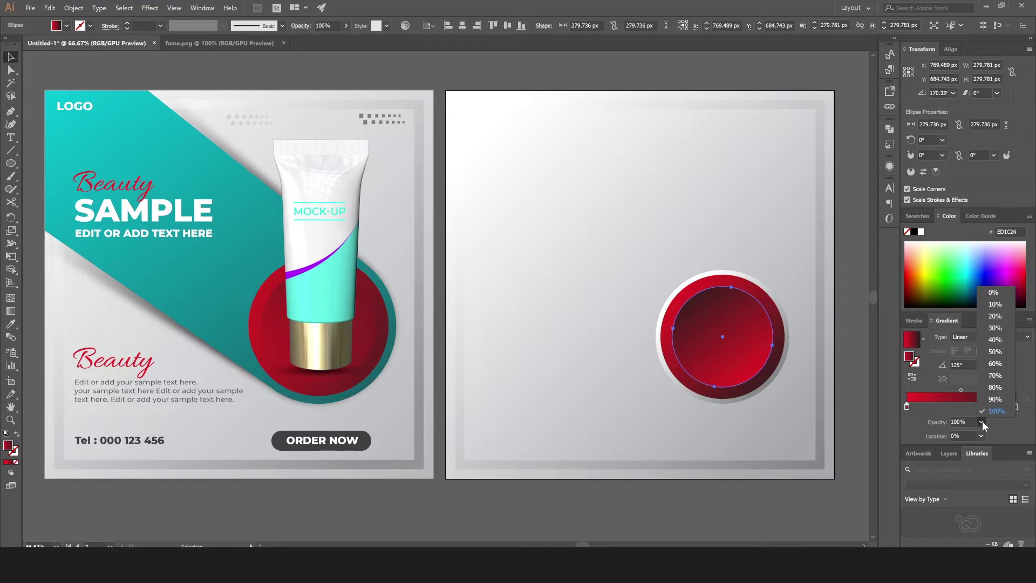
{"action": "left_click", "coordinate": [994, 293]}
Step: Stretch the inner circle's gradient start beyond its upper-left edge, keeping the 125.2° angle
{"action": "left_click", "coordinate": [839, 499]}
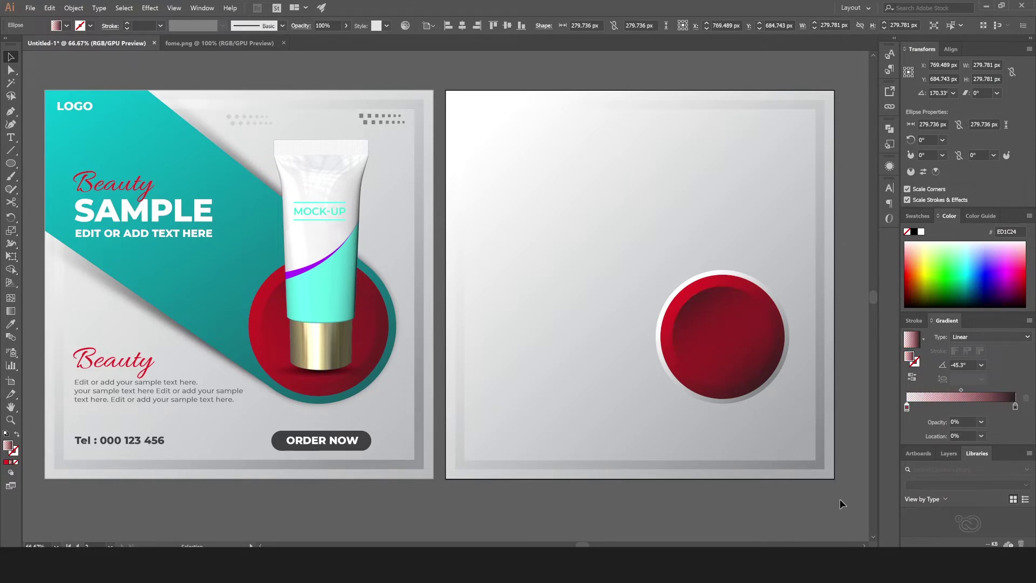
{"action": "left_click", "coordinate": [722, 341]}
{"action": "key", "text": "g"}
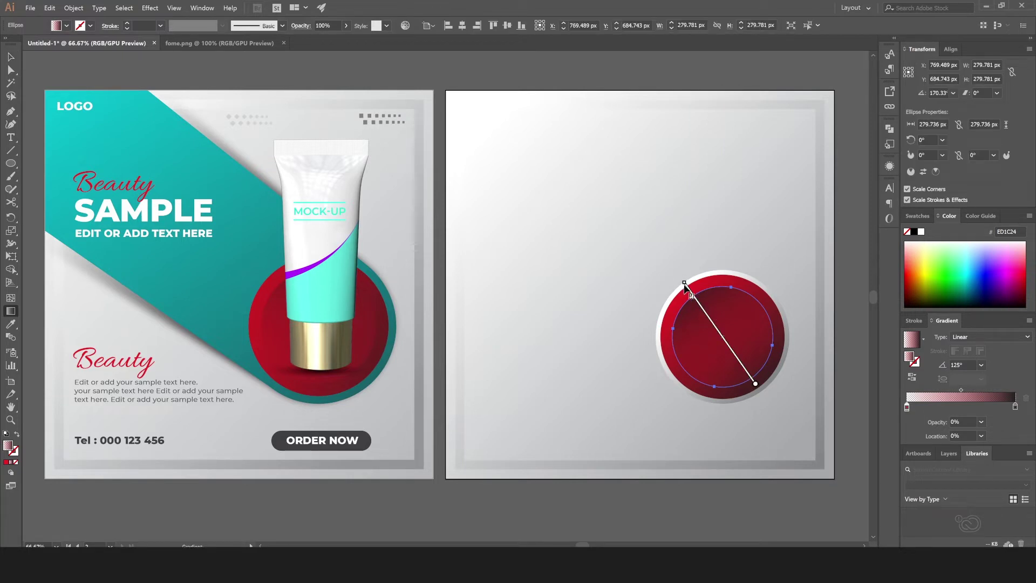
{"action": "left_click_drag", "start_coordinate": [684, 284], "coordinate": [681, 280]}
{"action": "left_click_drag", "start_coordinate": [684, 283], "coordinate": [656, 244]}
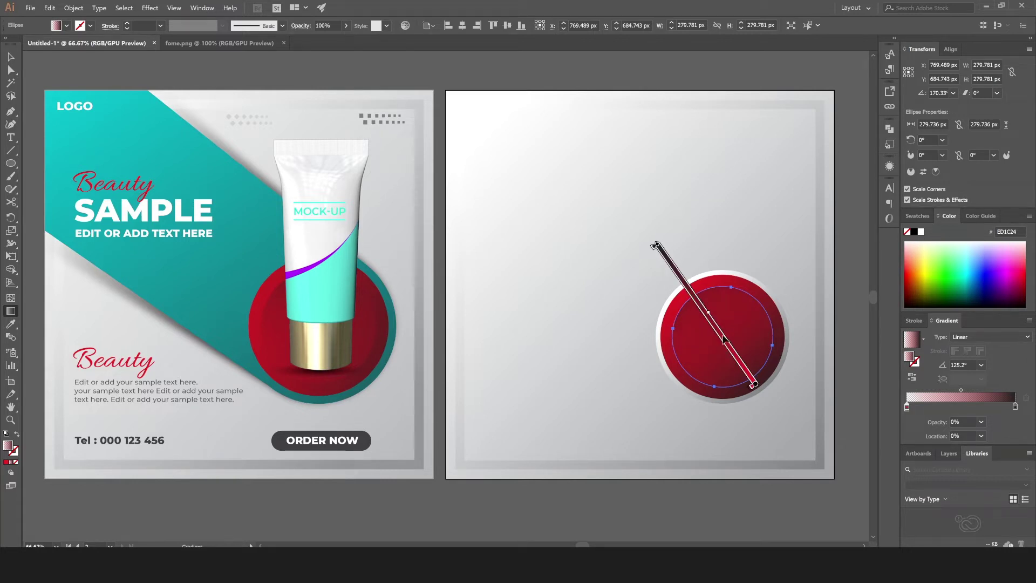
{"action": "left_click_drag", "start_coordinate": [723, 337], "coordinate": [718, 326]}
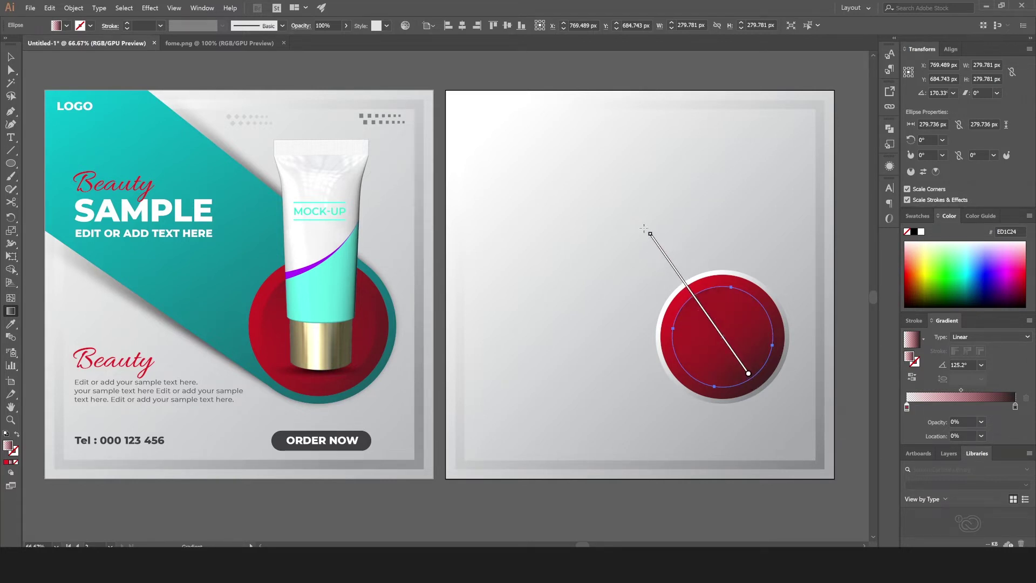
{"action": "left_click_drag", "start_coordinate": [654, 241], "coordinate": [670, 261]}
{"action": "left_click", "coordinate": [11, 57]}
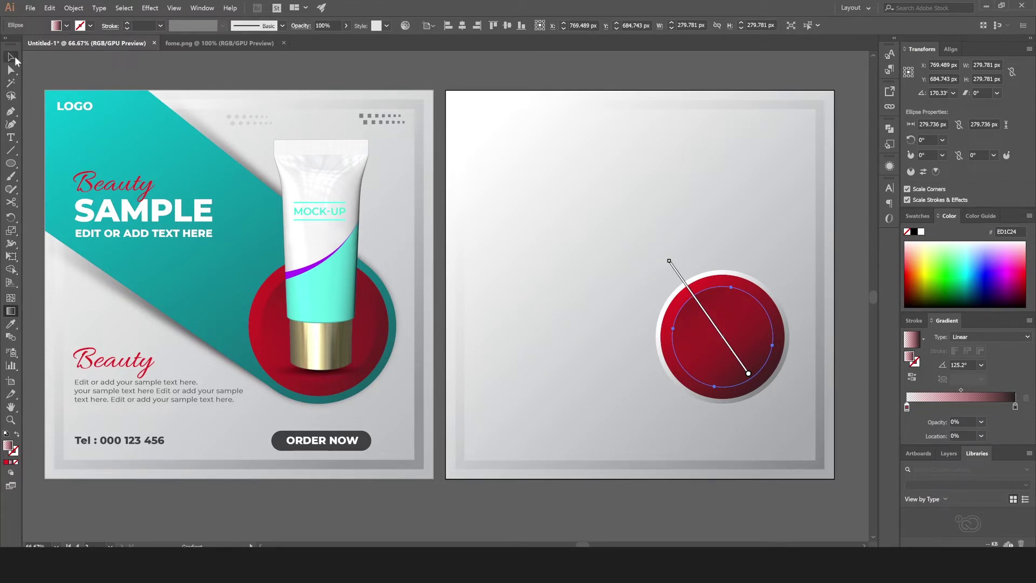
{"action": "left_click", "coordinate": [646, 505]}
Step: Enlarge the outer circle to about 388 px, rotate it about 39°, and delete its upper-left anchor
{"action": "left_click", "coordinate": [703, 279]}
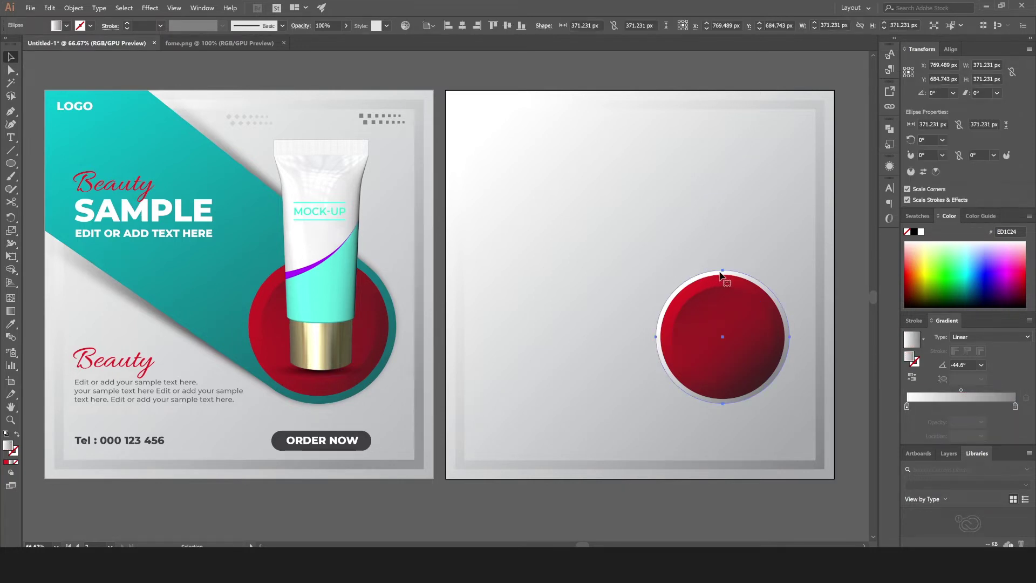
{"action": "key", "text": "e"}
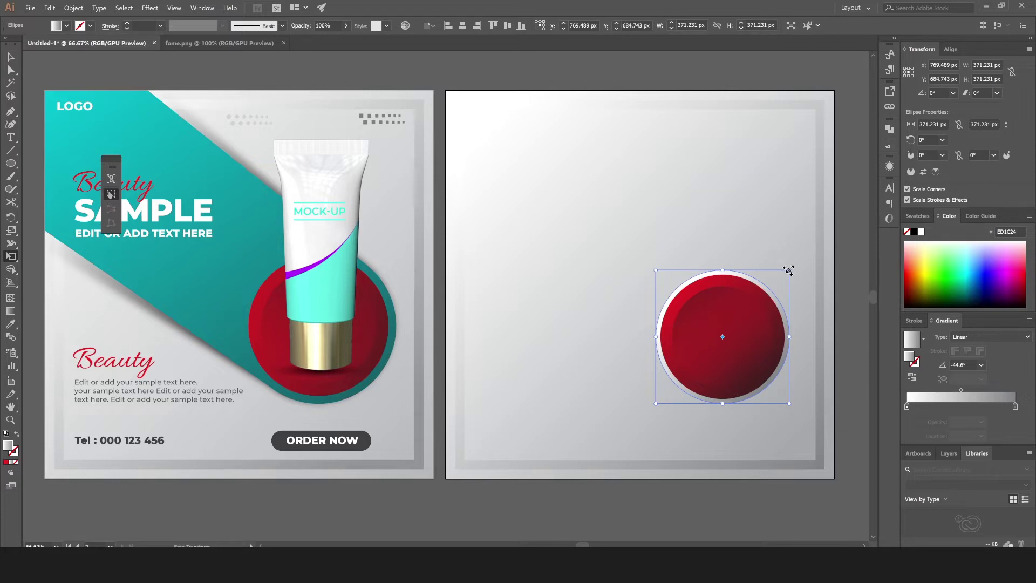
{"action": "left_click_drag", "start_coordinate": [788, 270], "coordinate": [790, 267]}
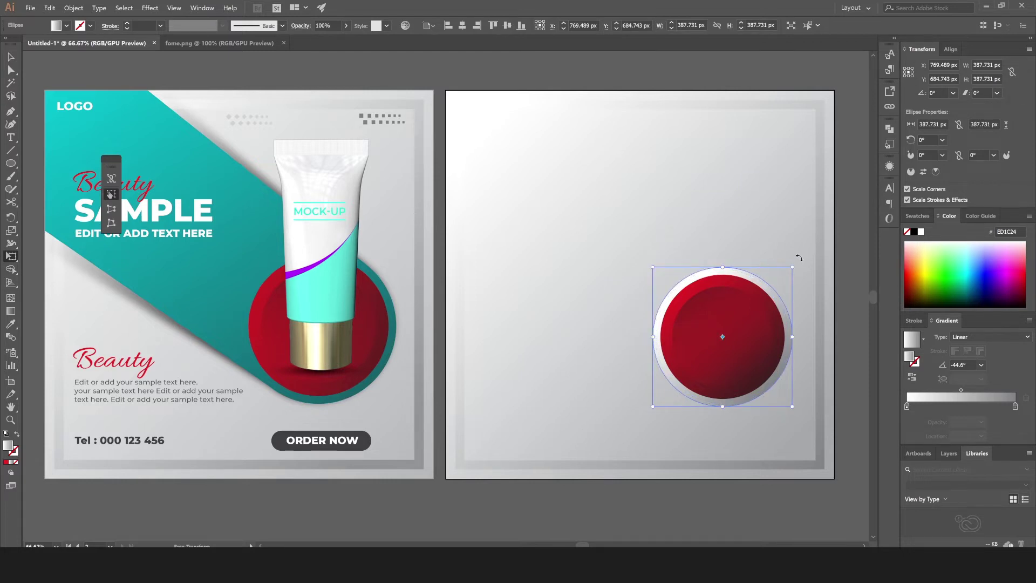
{"action": "left_click_drag", "start_coordinate": [799, 258], "coordinate": [836, 319]}
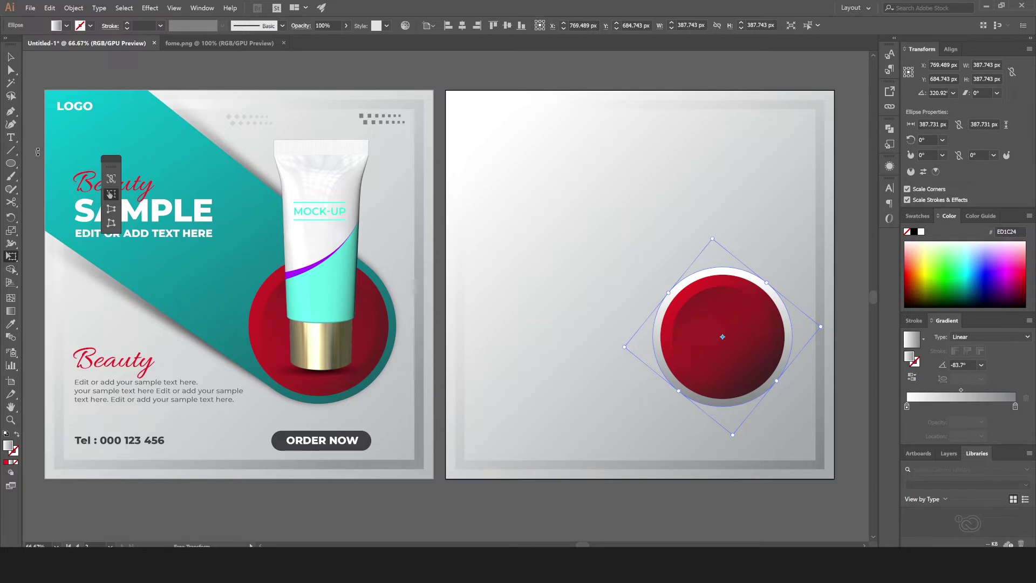
{"action": "left_click", "coordinate": [12, 70]}
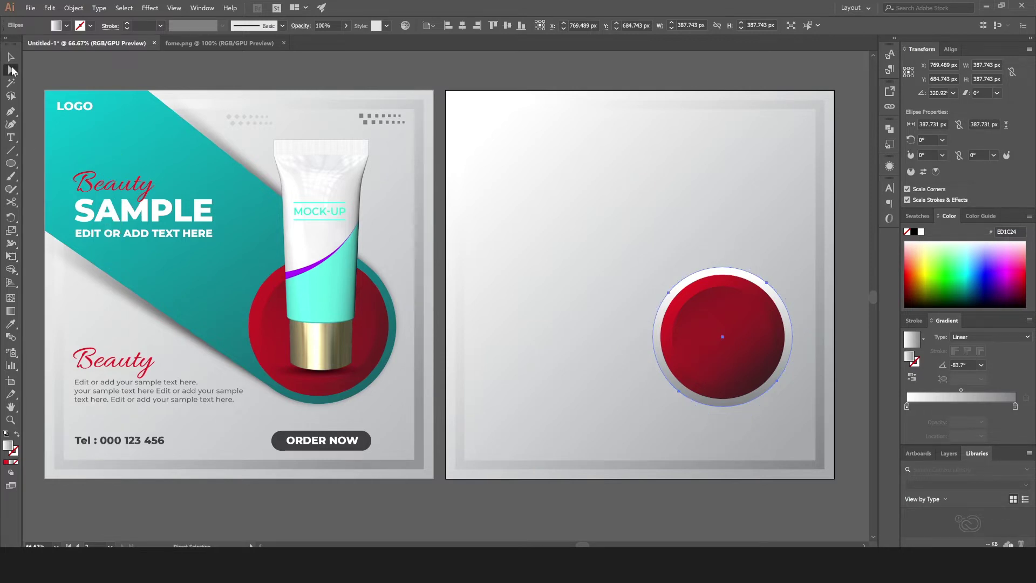
{"action": "left_click", "coordinate": [669, 294]}
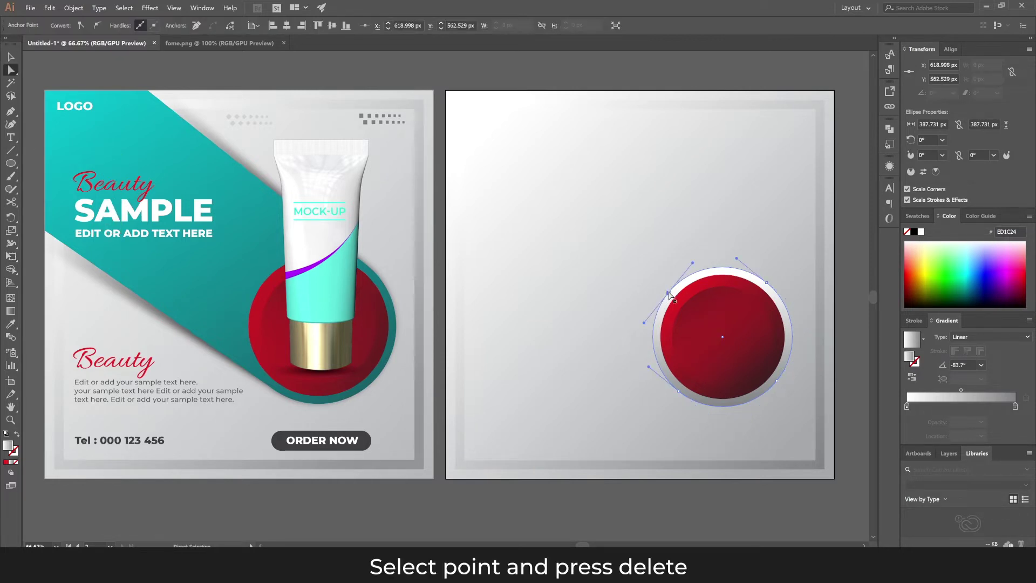
{"action": "key", "text": "Delete"}
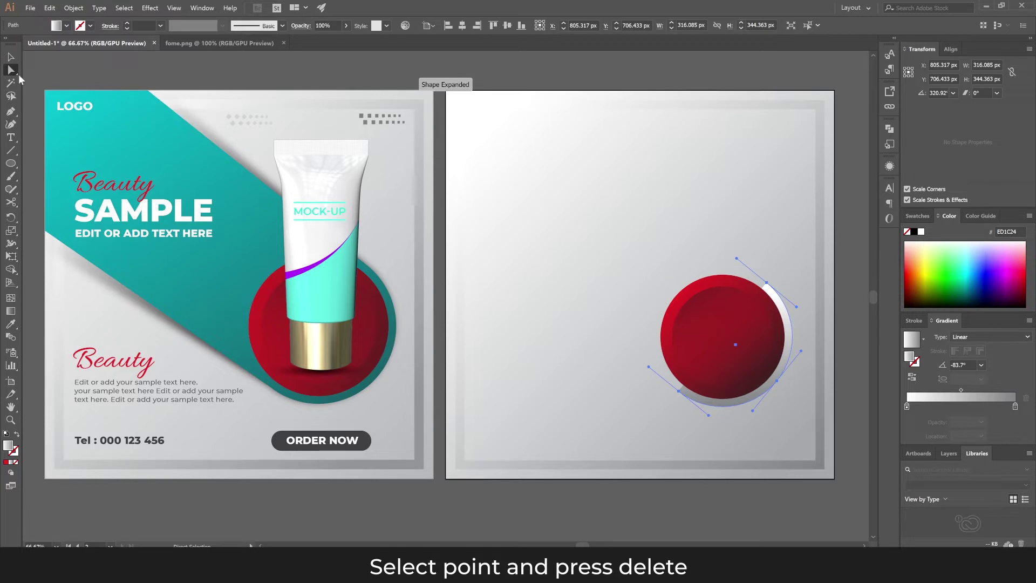
Step: Extend the grey path to the artboard's top edge, top-left corner and left edge, closing it
{"action": "left_click", "coordinate": [14, 115]}
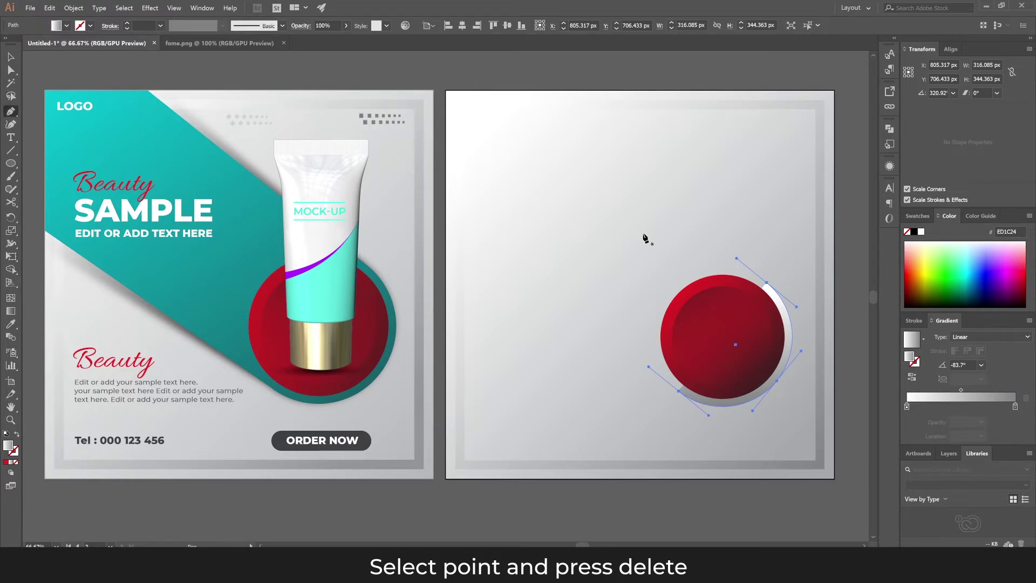
{"action": "left_click", "coordinate": [767, 283]}
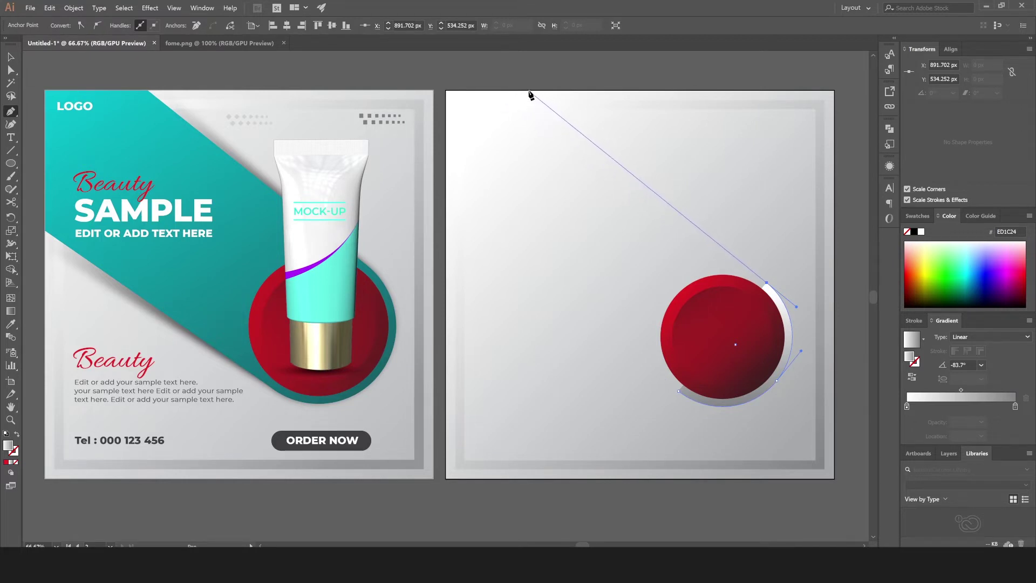
{"action": "left_click", "coordinate": [528, 91]}
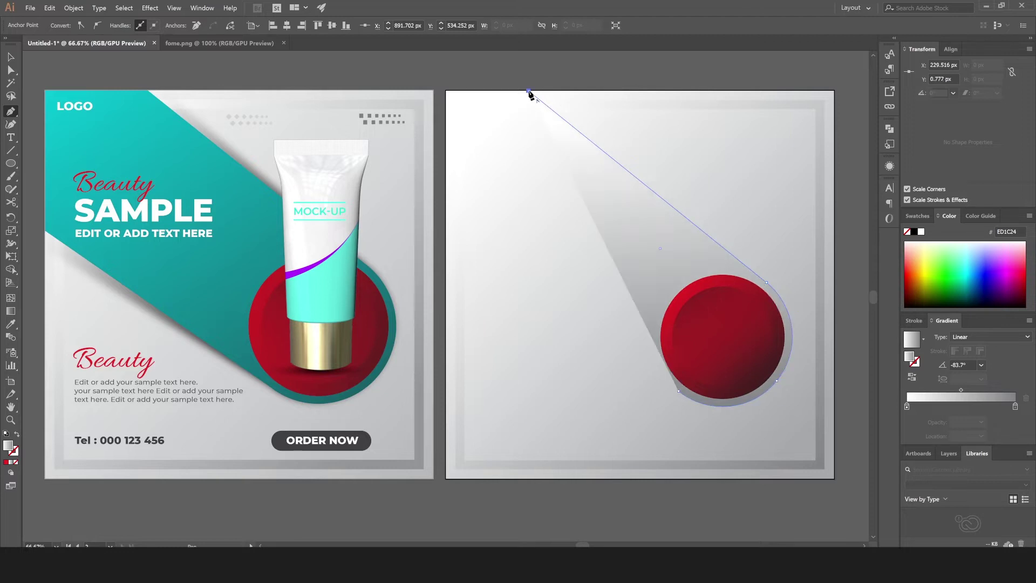
{"action": "left_click", "coordinate": [446, 91]}
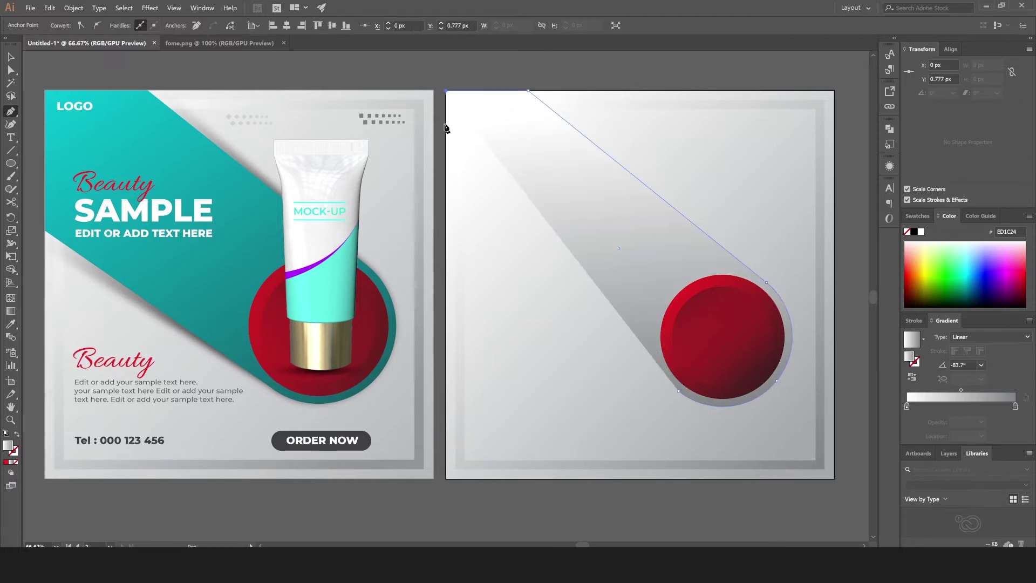
{"action": "left_click", "coordinate": [446, 206]}
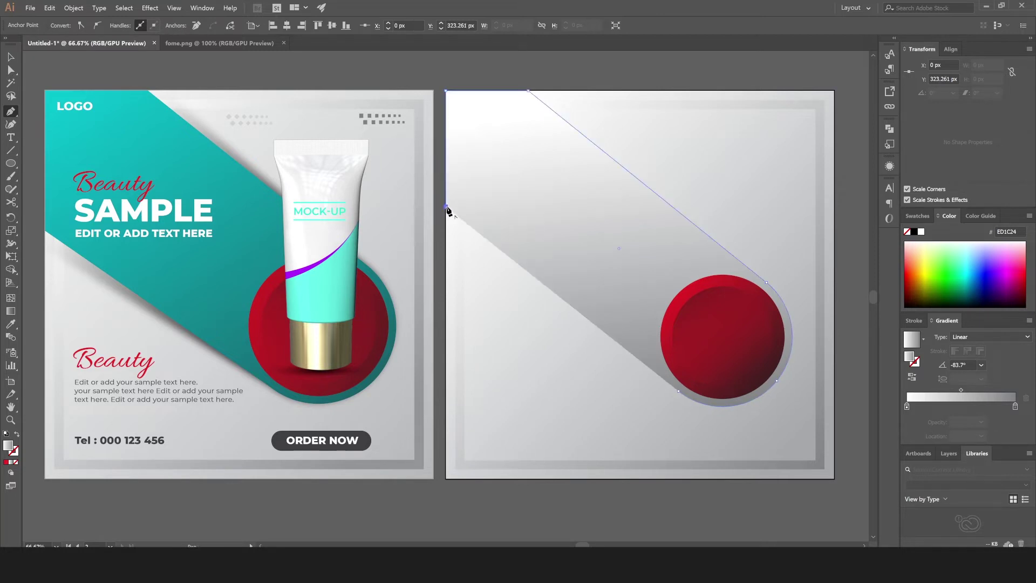
{"action": "left_click", "coordinate": [679, 390]}
Step: Shift the band's top anchor right and lower its left-edge anchor, then reselect the band
{"action": "left_click", "coordinate": [12, 56]}
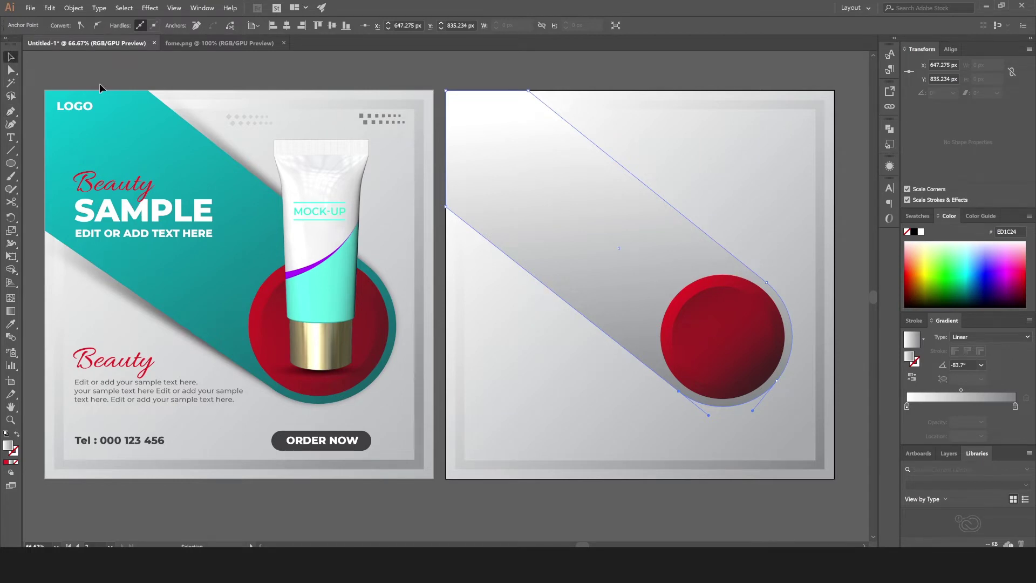
{"action": "left_click", "coordinate": [99, 84]}
{"action": "left_click", "coordinate": [10, 70]}
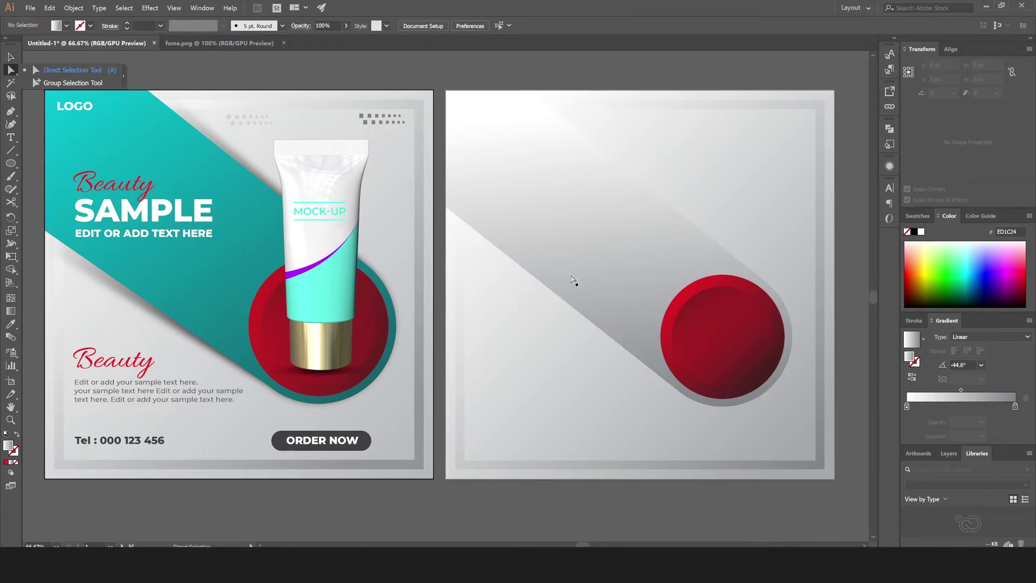
{"action": "left_click", "coordinate": [607, 290]}
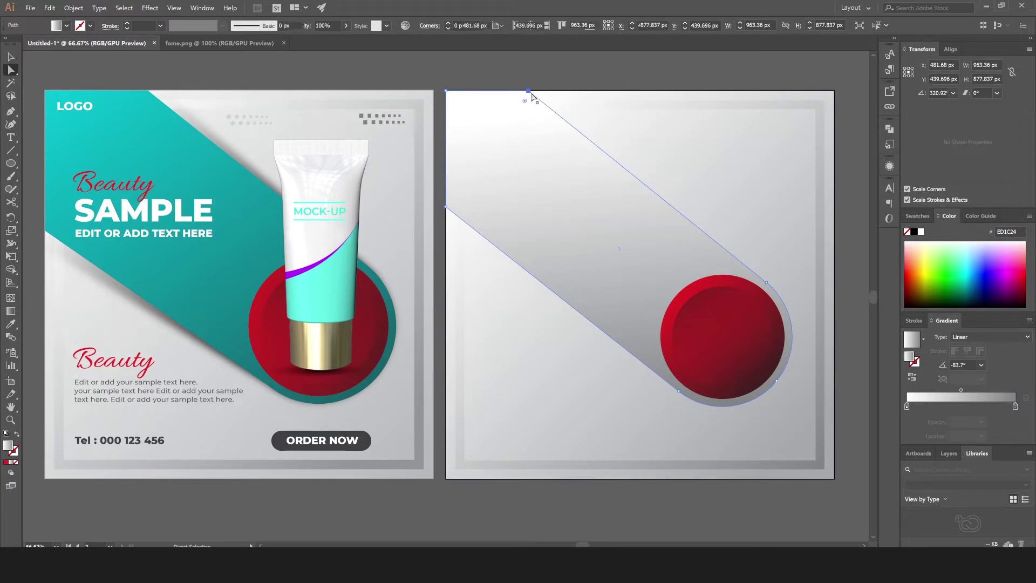
{"action": "left_click_drag", "start_coordinate": [529, 92], "coordinate": [539, 95]}
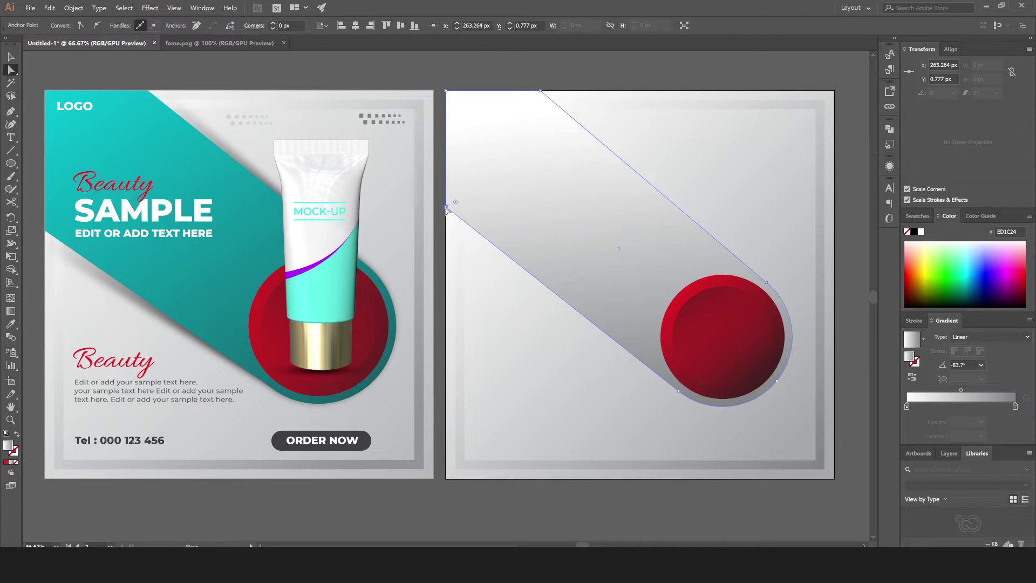
{"action": "left_click_drag", "start_coordinate": [447, 207], "coordinate": [446, 226]}
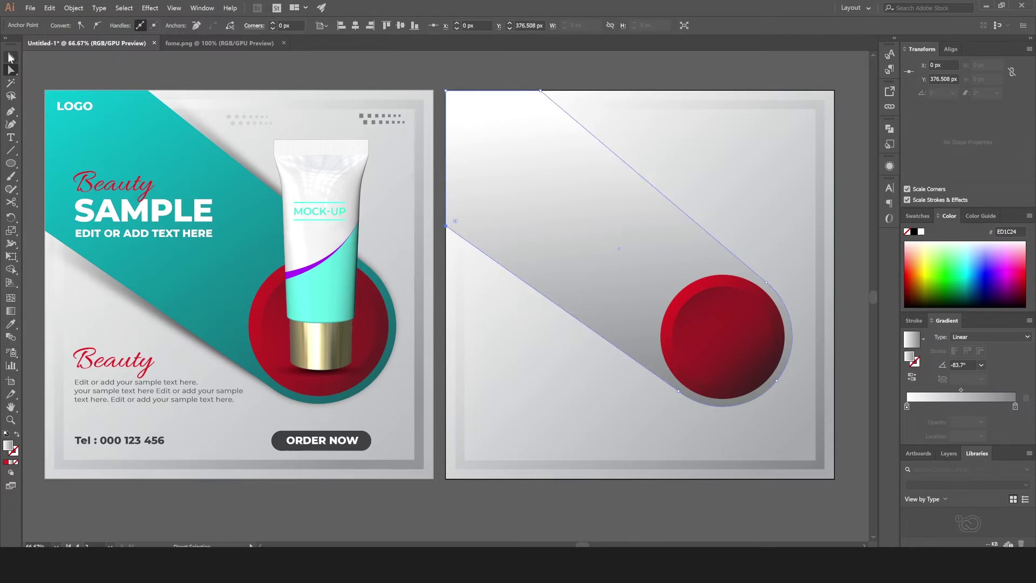
{"action": "left_click", "coordinate": [10, 56]}
{"action": "left_click", "coordinate": [60, 74]}
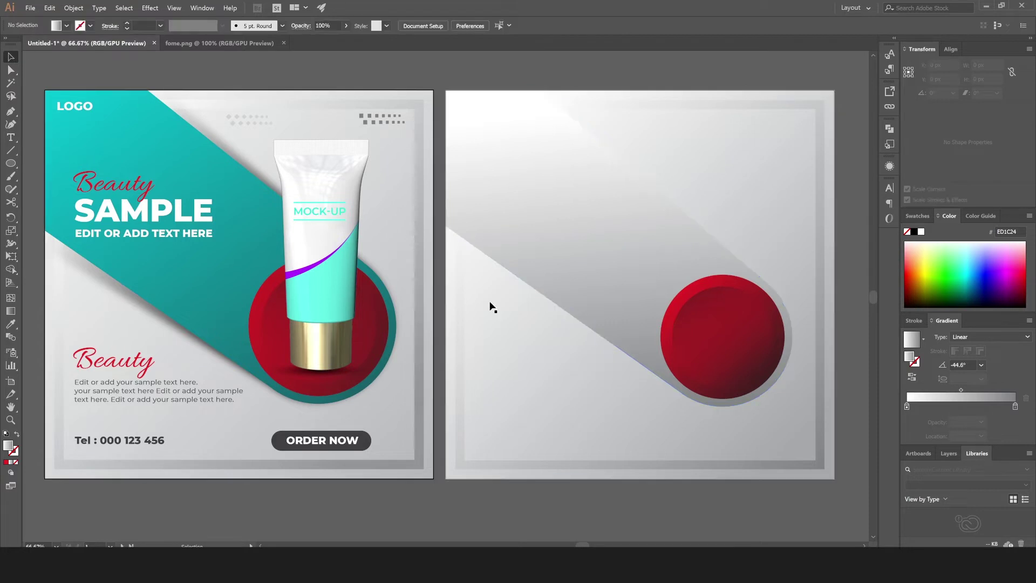
{"action": "left_click", "coordinate": [546, 247]}
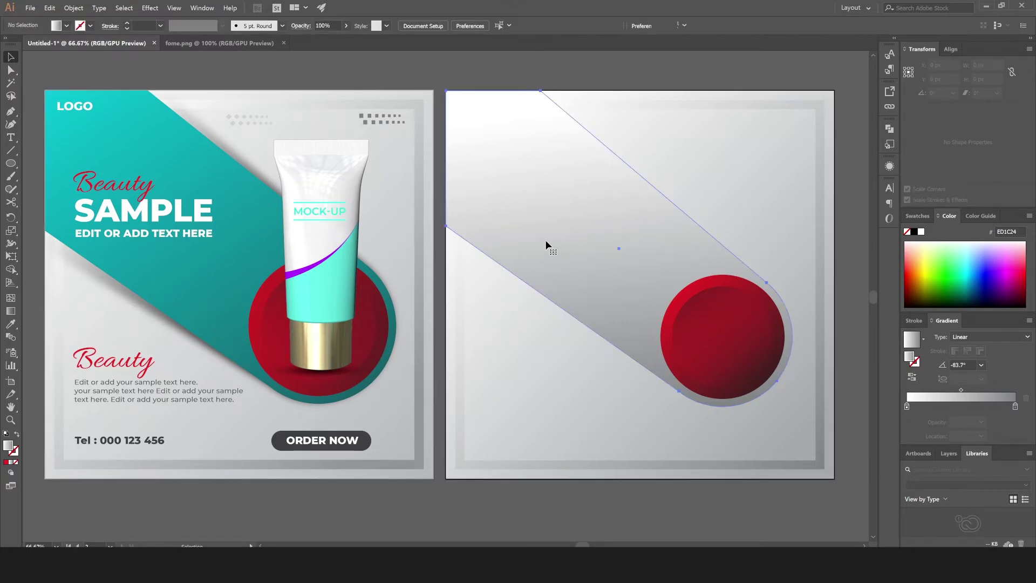
Step: Set the band's gradient stops to cyan on the left and near-black on the right
{"action": "left_click", "coordinate": [906, 406]}
{"action": "double_click", "coordinate": [907, 406]}
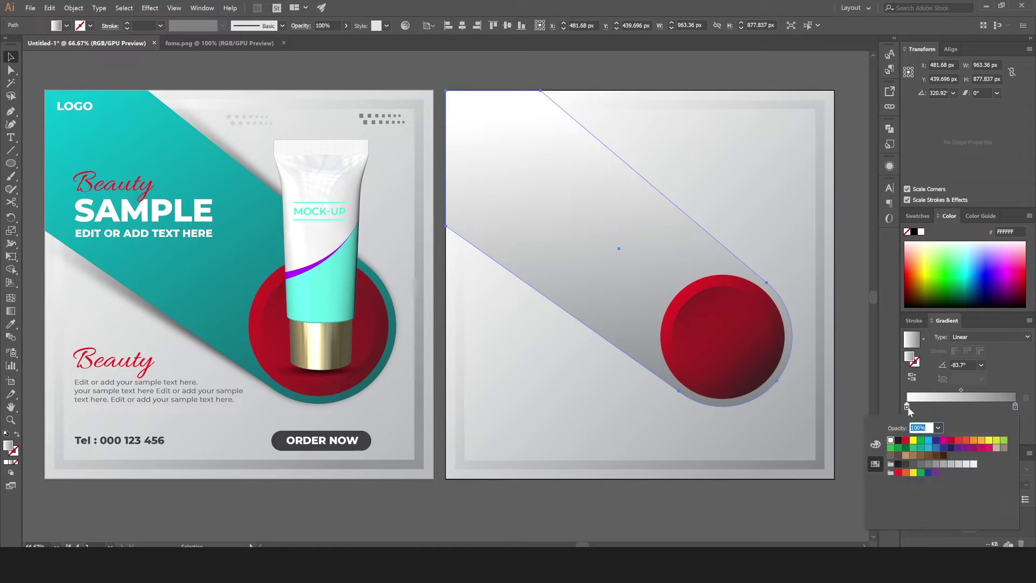
{"action": "left_click", "coordinate": [929, 441]}
{"action": "left_click", "coordinate": [1015, 406]}
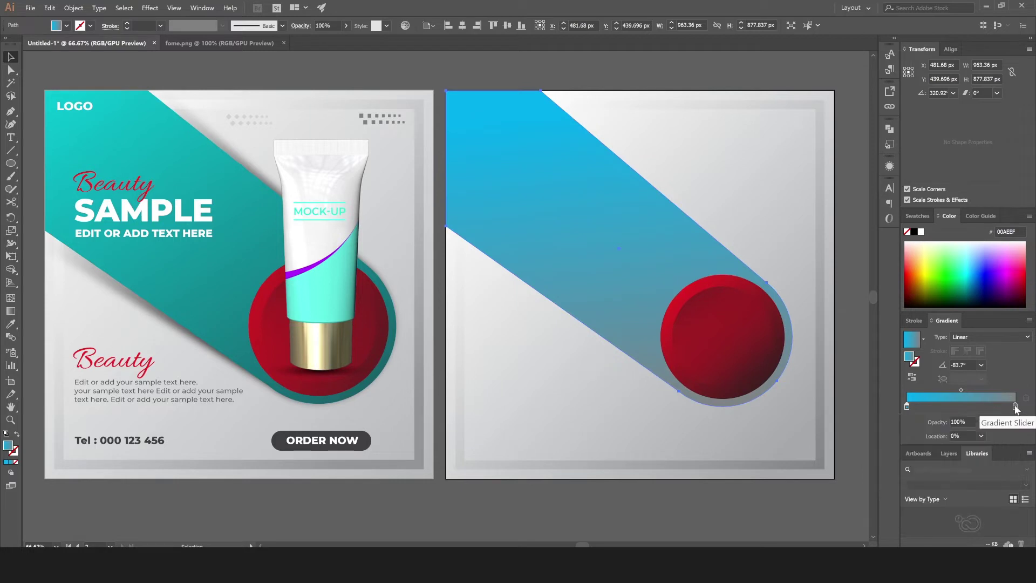
{"action": "double_click", "coordinate": [1015, 406]}
{"action": "left_click", "coordinate": [898, 440]}
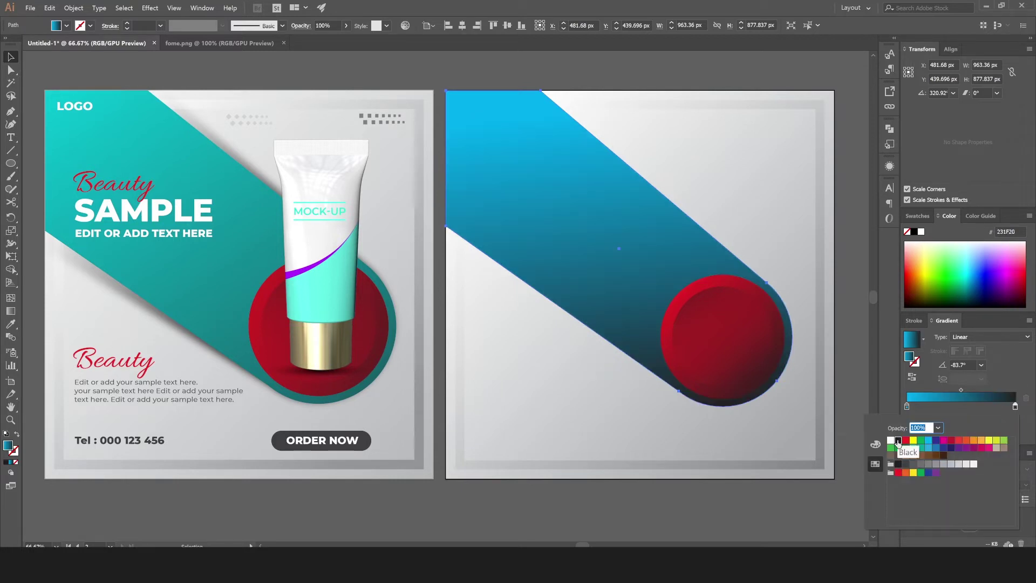
Step: Refine the left gradient stop to the bright cyan 0CE8FF
{"action": "left_click", "coordinate": [906, 406]}
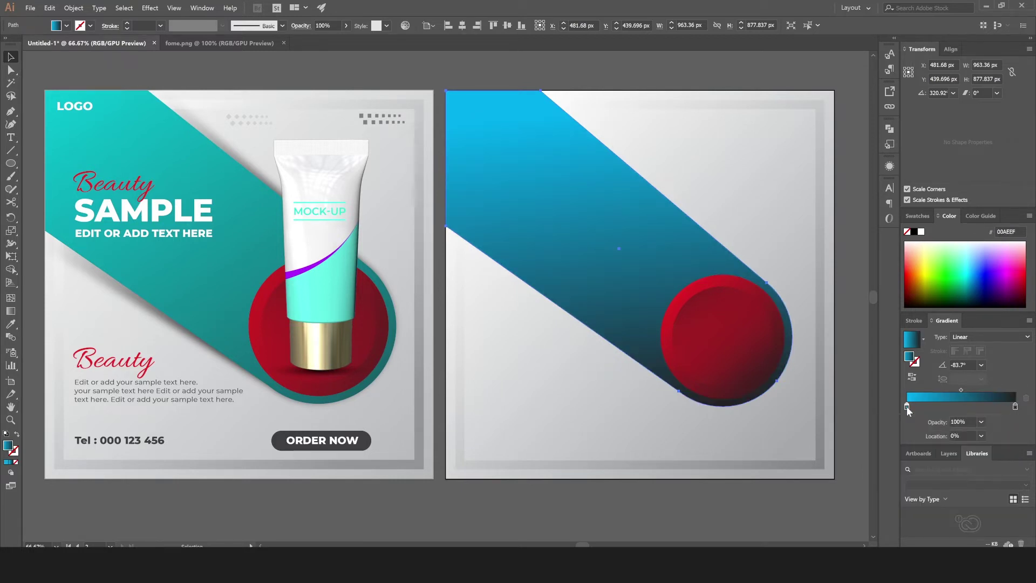
{"action": "double_click", "coordinate": [906, 407]}
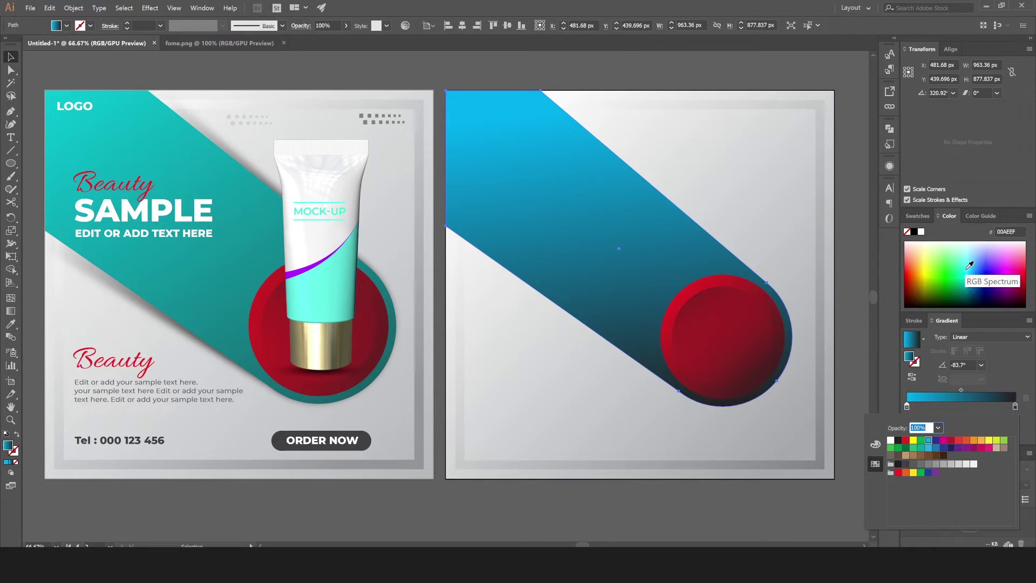
{"action": "key", "text": "Escape"}
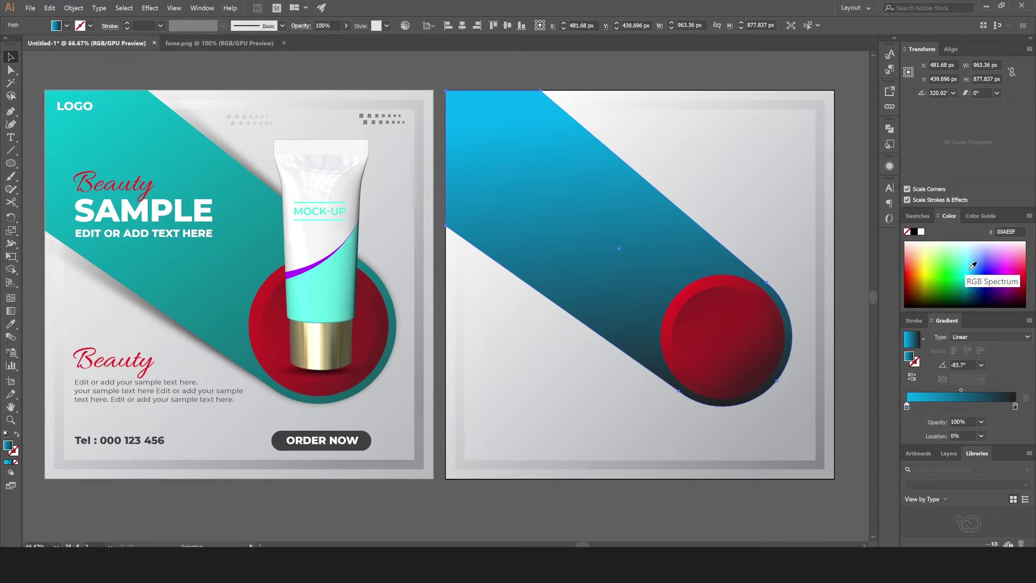
{"action": "left_click", "coordinate": [973, 265]}
{"action": "left_click", "coordinate": [973, 278]}
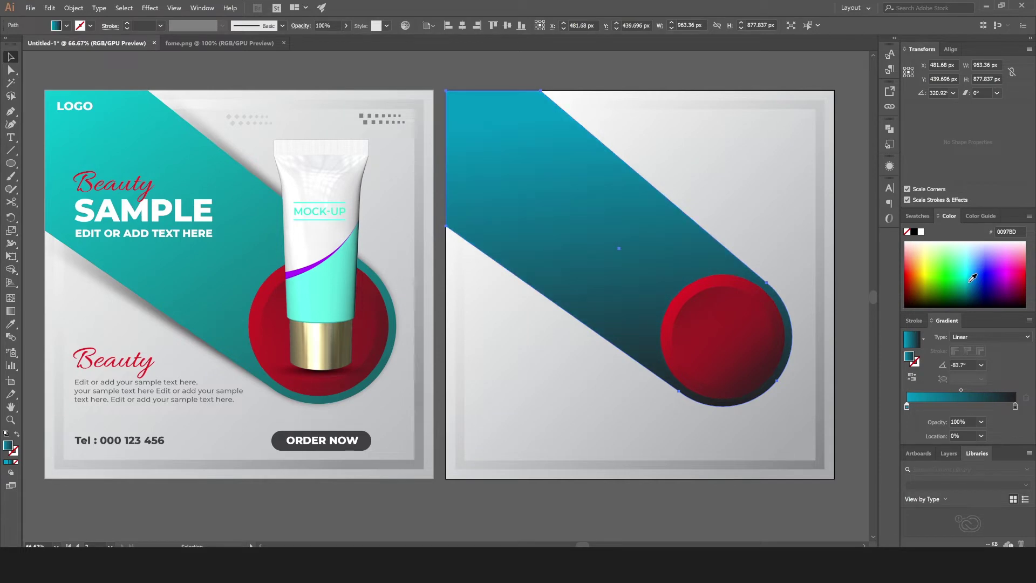
{"action": "left_click", "coordinate": [970, 260]}
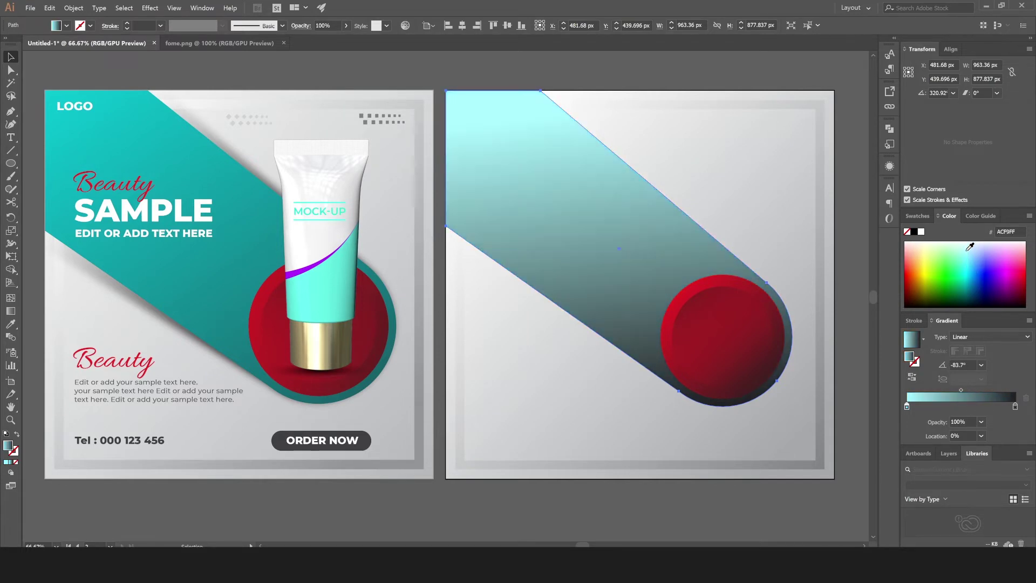
{"action": "left_click", "coordinate": [970, 257]}
{"action": "left_click", "coordinate": [973, 274]}
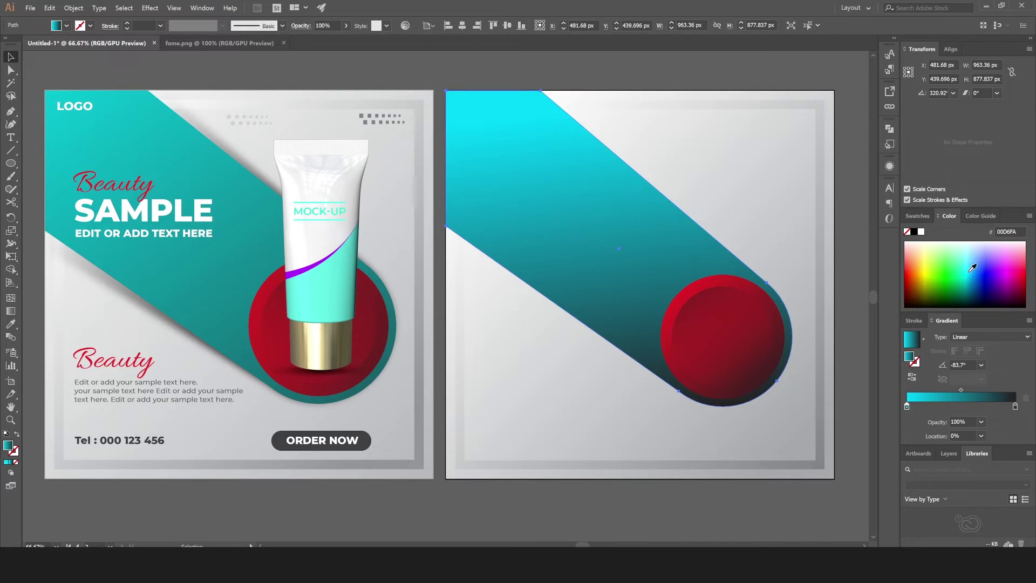
{"action": "left_click", "coordinate": [970, 268]}
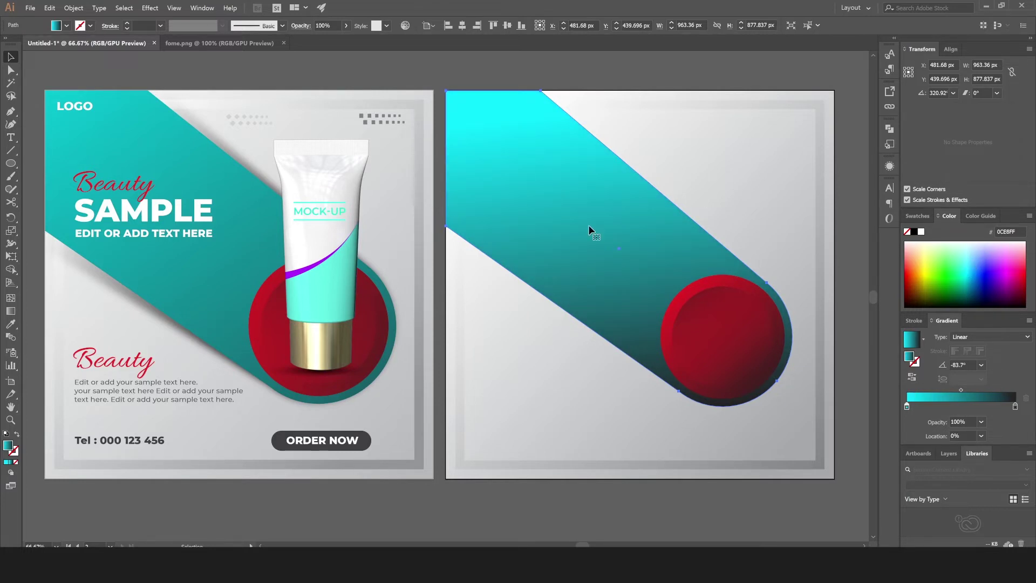
Step: Redraw the band's gradient diagonally, starting near the artboard's top-left corner
{"action": "key", "text": "g"}
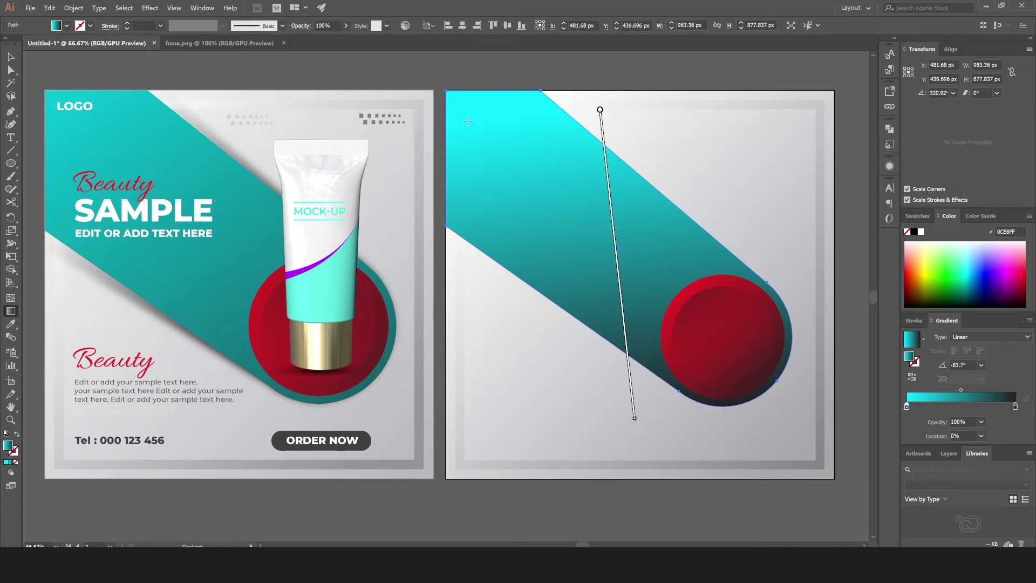
{"action": "left_click_drag", "start_coordinate": [468, 121], "coordinate": [841, 443]}
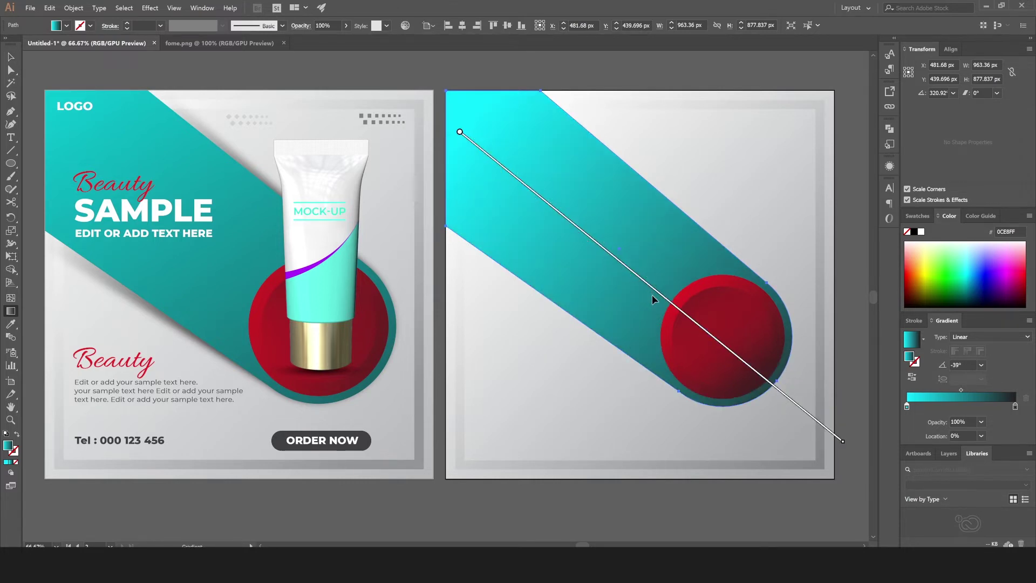
{"action": "left_click_drag", "start_coordinate": [605, 260], "coordinate": [588, 238]}
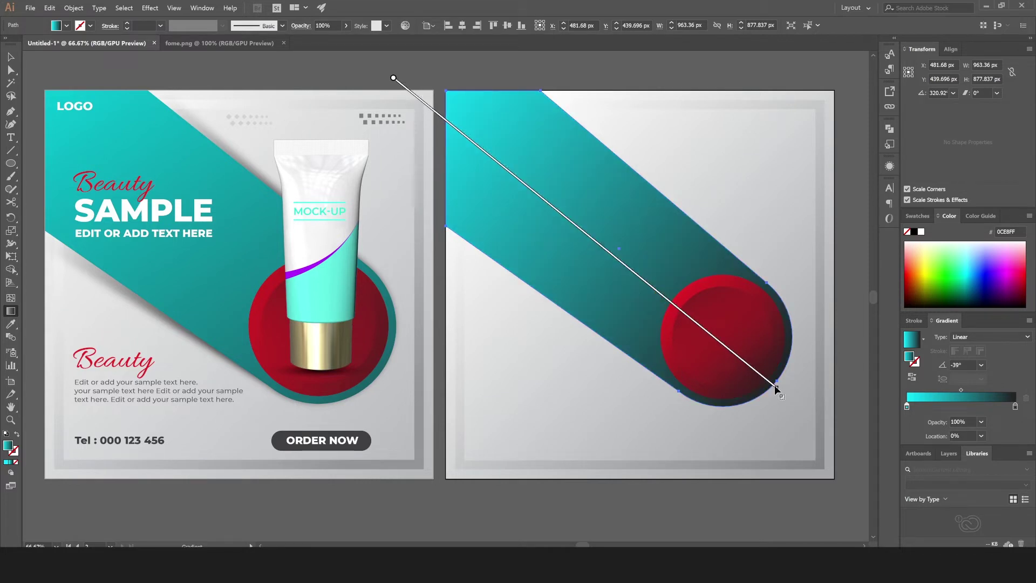
{"action": "mouse_move", "coordinate": [776, 386]}
{"action": "left_mouse_down"}
{"action": "mouse_move", "coordinate": [740, 460]}
{"action": "mouse_move", "coordinate": [790, 502]}
{"action": "left_mouse_up"}
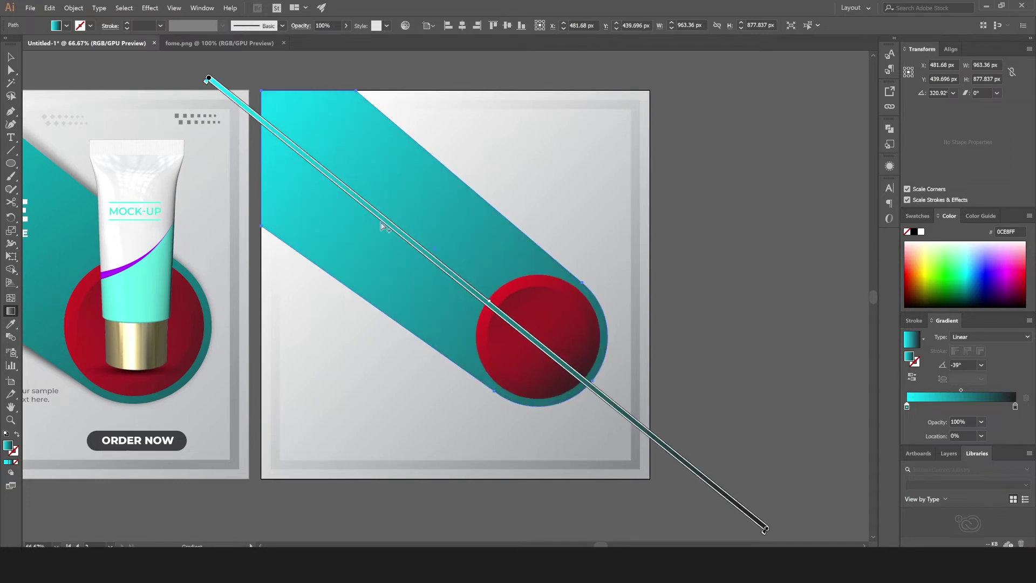
{"action": "left_click_drag", "start_coordinate": [387, 226], "coordinate": [417, 249]}
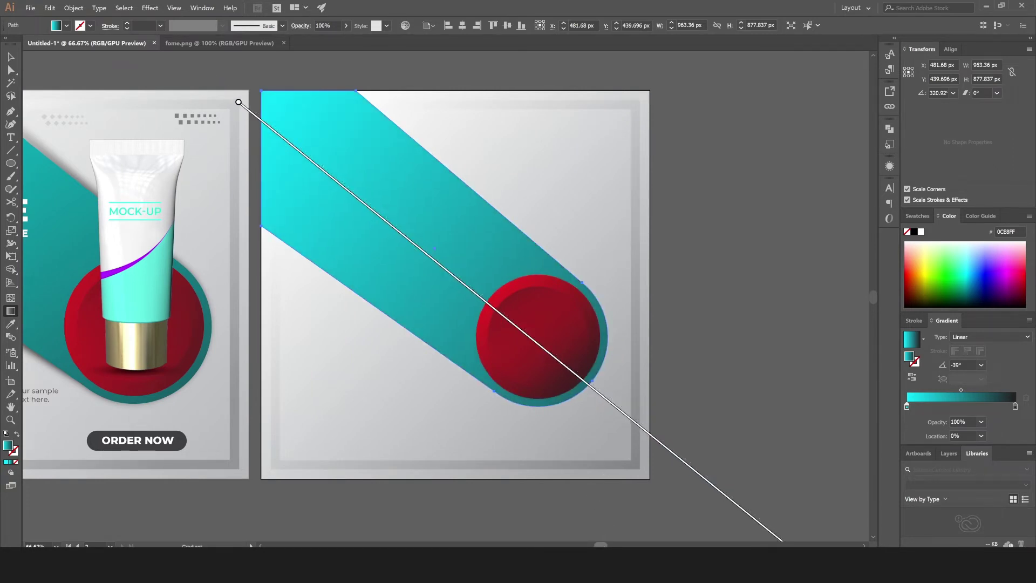
{"action": "scroll", "coordinate": [446, 319], "scroll_direction": "left", "scroll_amount": 5}
{"action": "scroll", "coordinate": [445, 318], "scroll_direction": "left", "scroll_amount": 1}
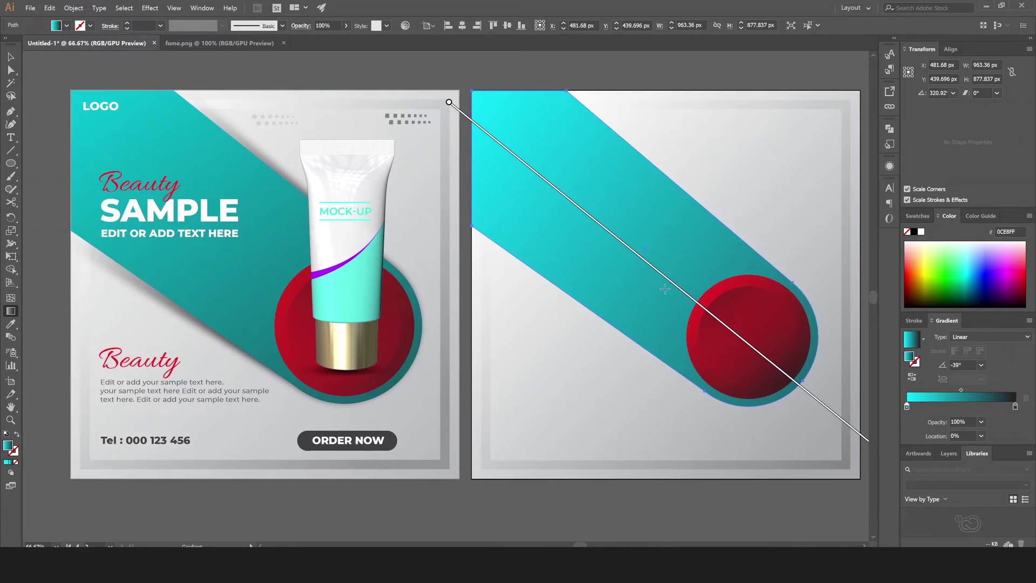
{"action": "mouse_move", "coordinate": [666, 274]}
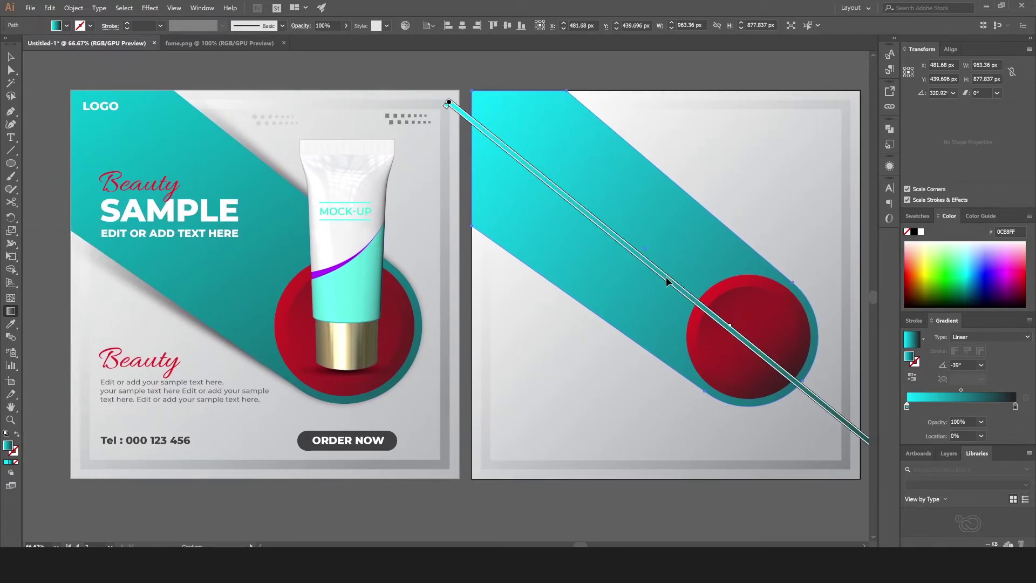
{"action": "left_click_drag", "start_coordinate": [666, 277], "coordinate": [636, 252]}
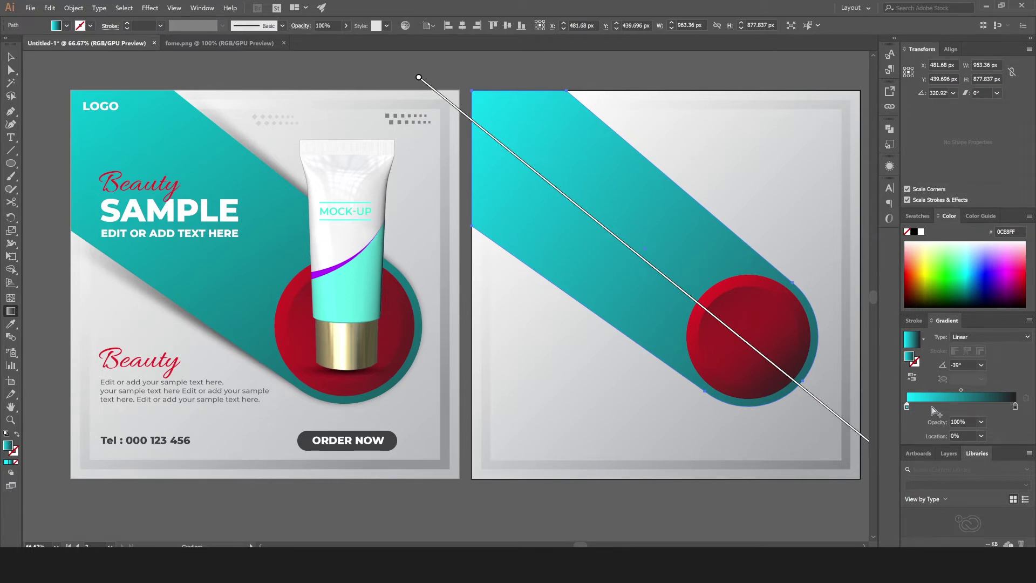
Step: Retune the band's starting gradient colour to bright cyan 00DFF6 and deselect the band
{"action": "double_click", "coordinate": [906, 406]}
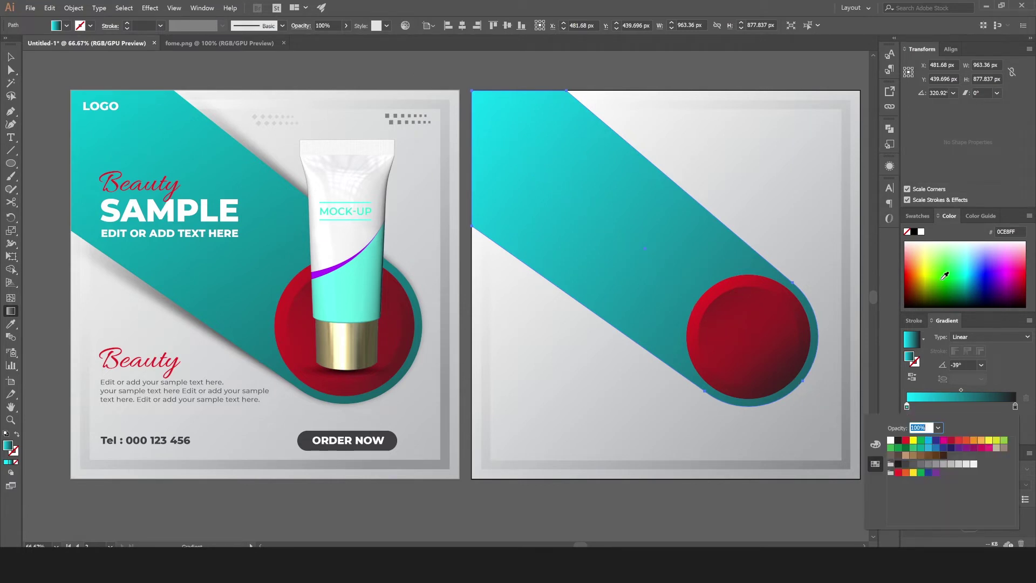
{"action": "left_click", "coordinate": [971, 275]}
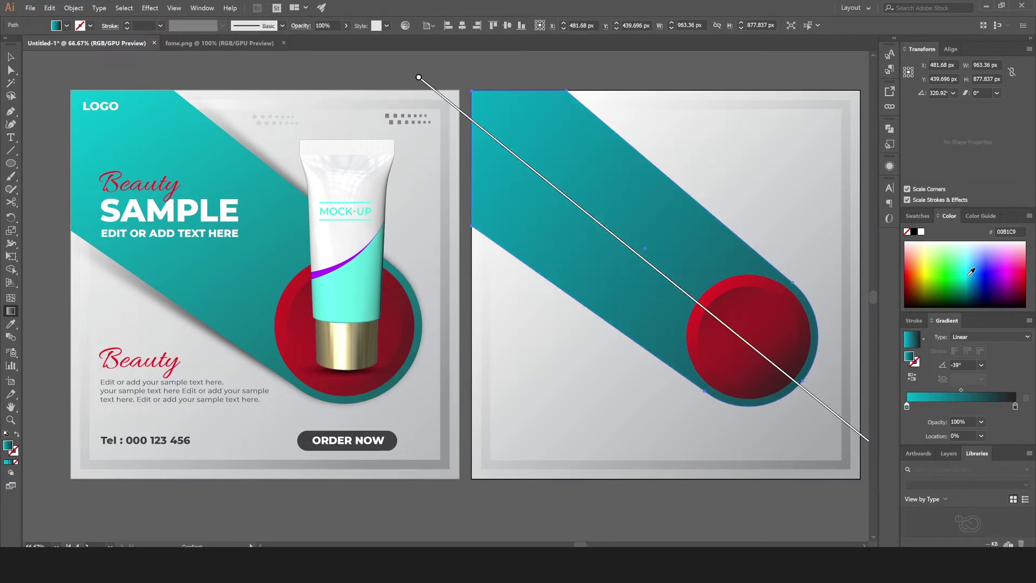
{"action": "left_click", "coordinate": [973, 275]}
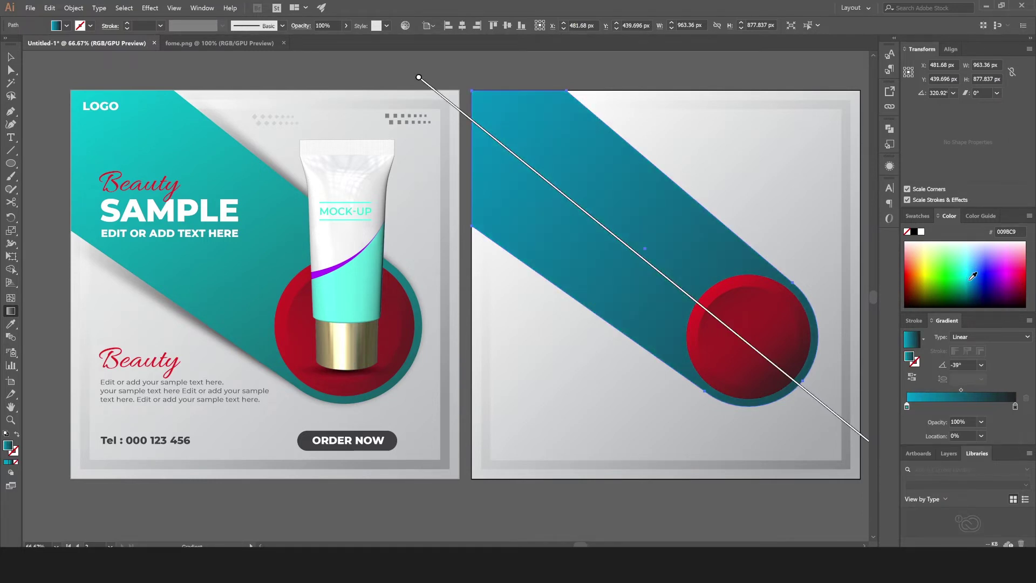
{"action": "left_click", "coordinate": [970, 278]}
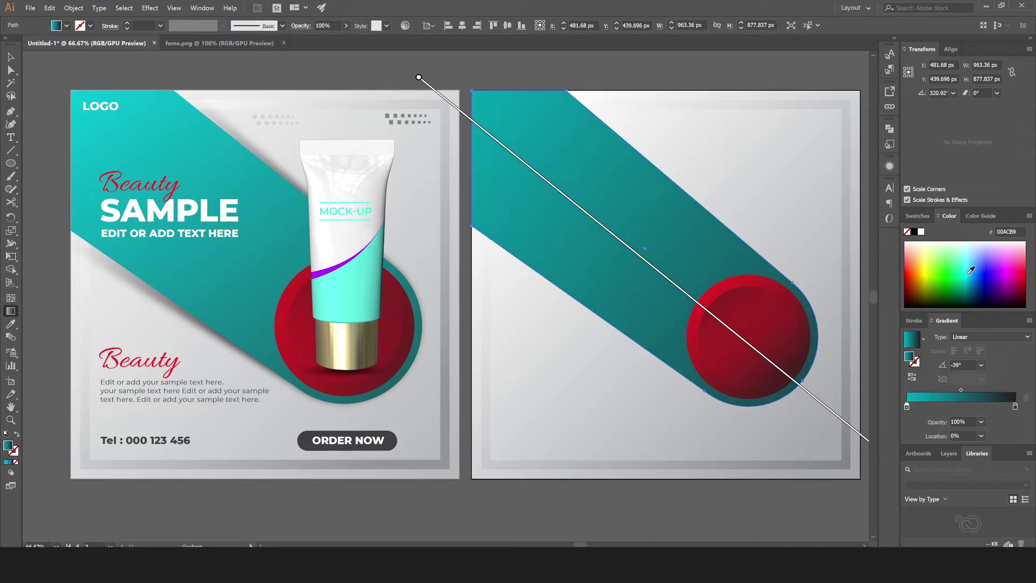
{"action": "left_click", "coordinate": [969, 272]}
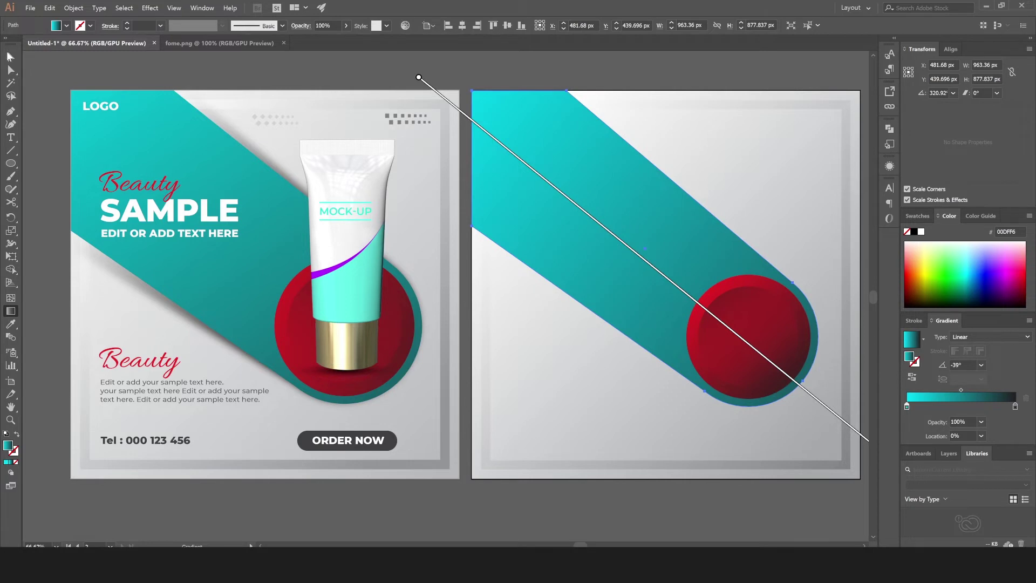
{"action": "left_click", "coordinate": [10, 58]}
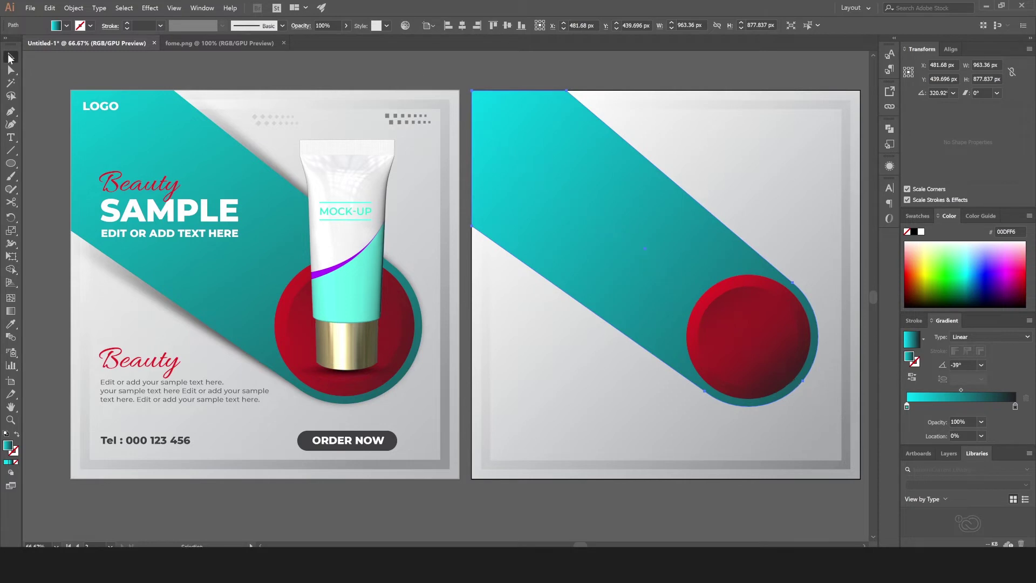
{"action": "left_click", "coordinate": [655, 538]}
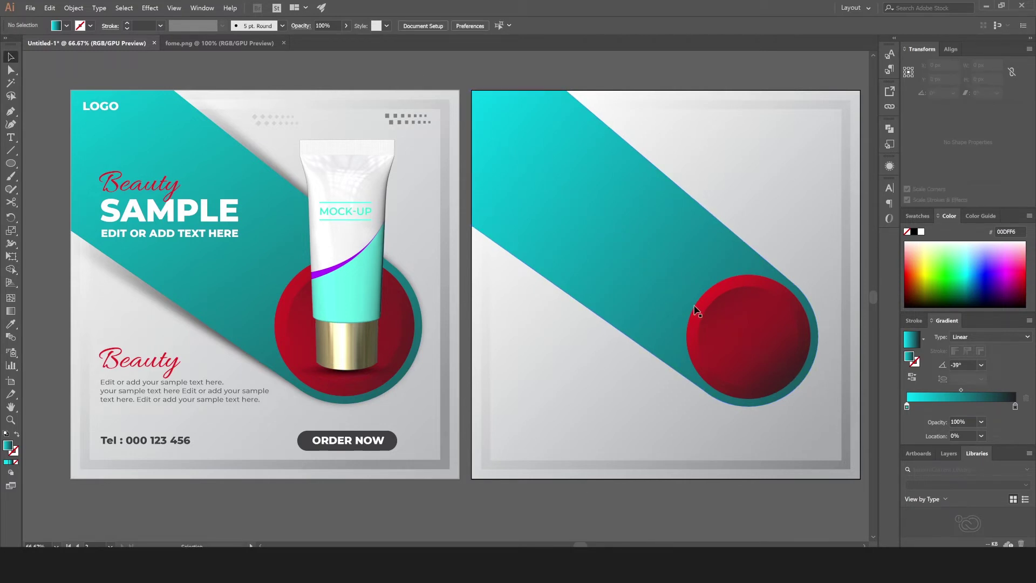
Step: Shorten the inner red circle's shading gradient toward the lower right, then select both red circles
{"action": "left_click", "coordinate": [729, 321]}
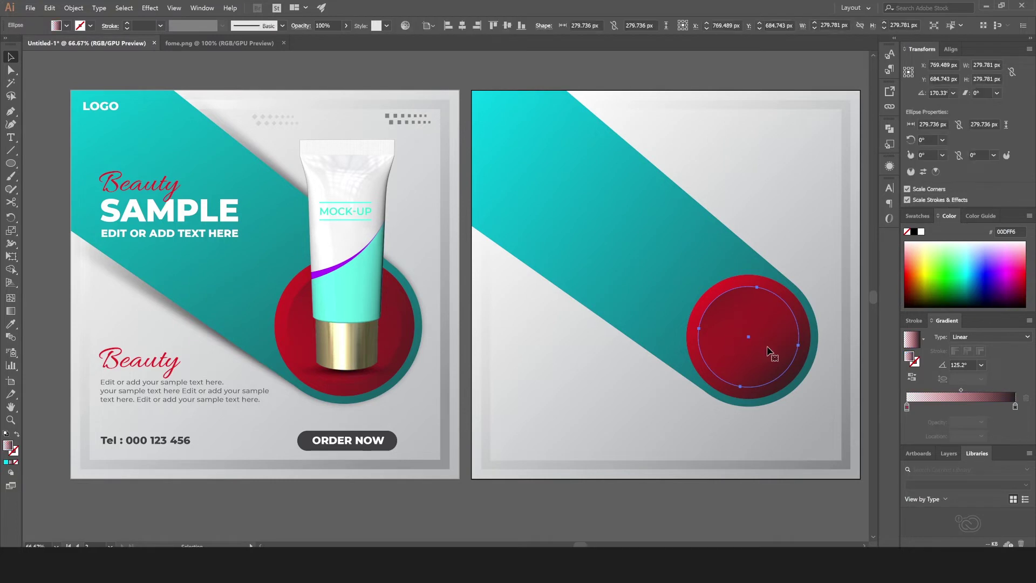
{"action": "key", "text": "g"}
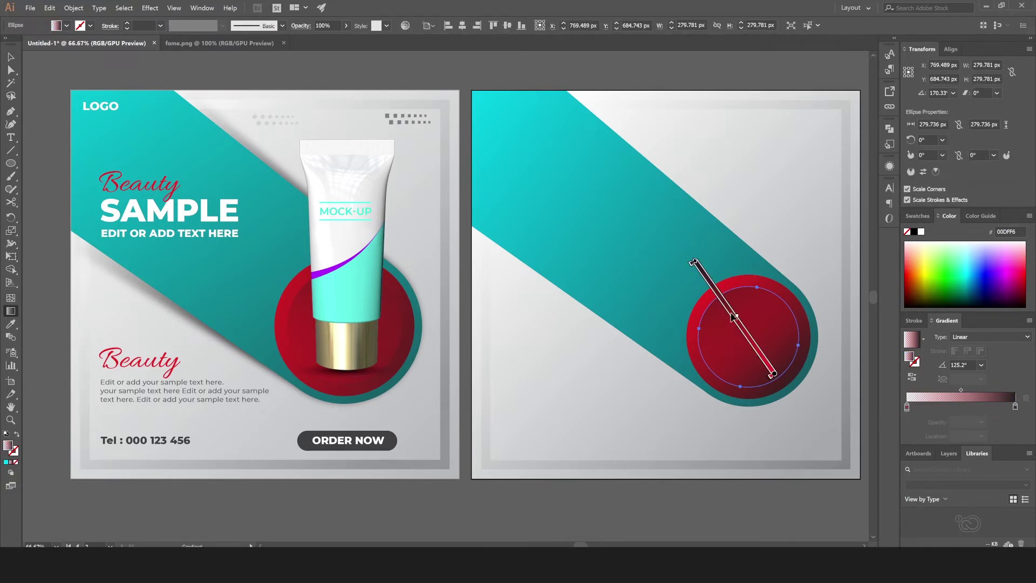
{"action": "left_click_drag", "start_coordinate": [732, 317], "coordinate": [740, 329]}
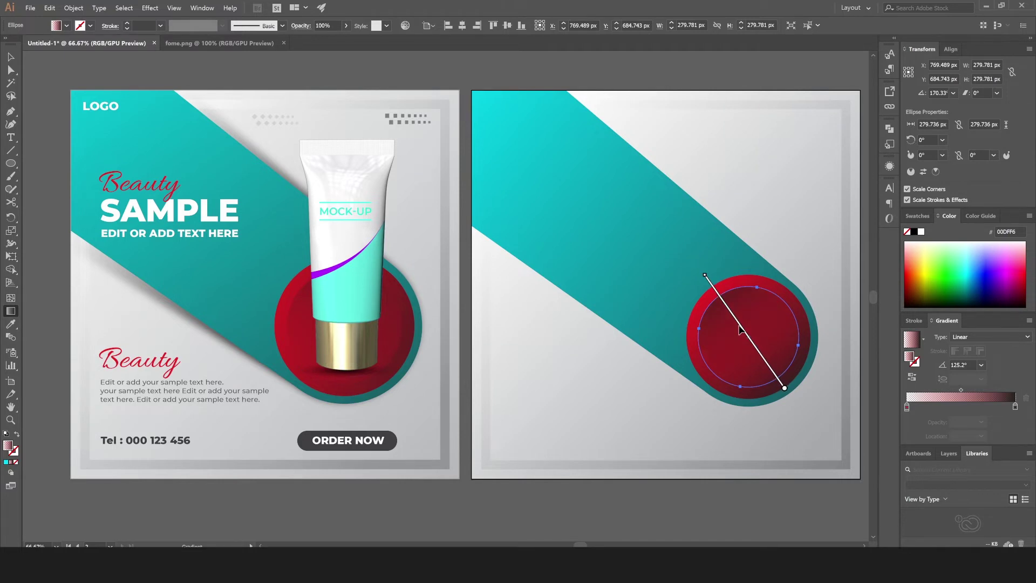
{"action": "left_click", "coordinate": [11, 56]}
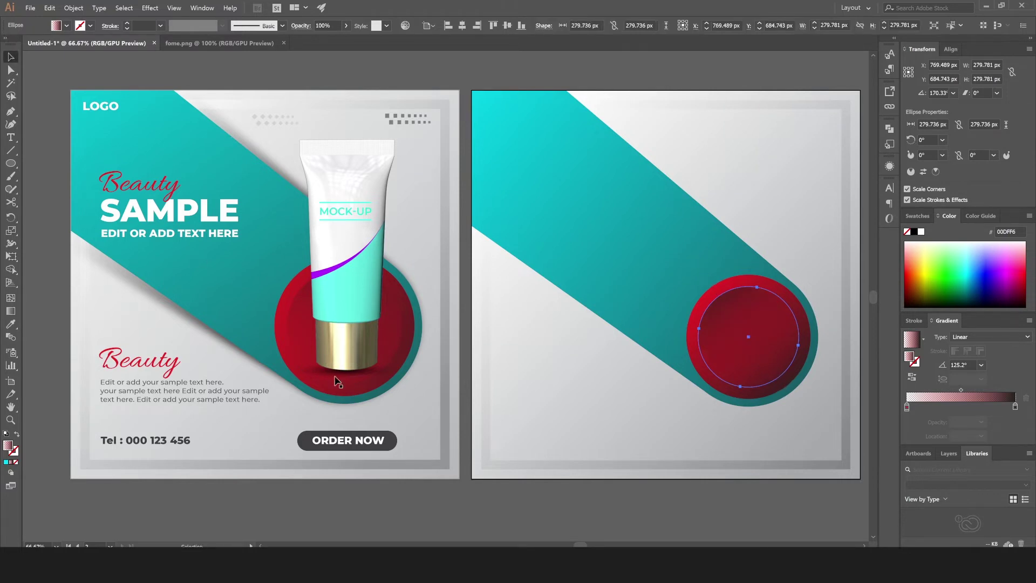
{"action": "left_click", "coordinate": [667, 501]}
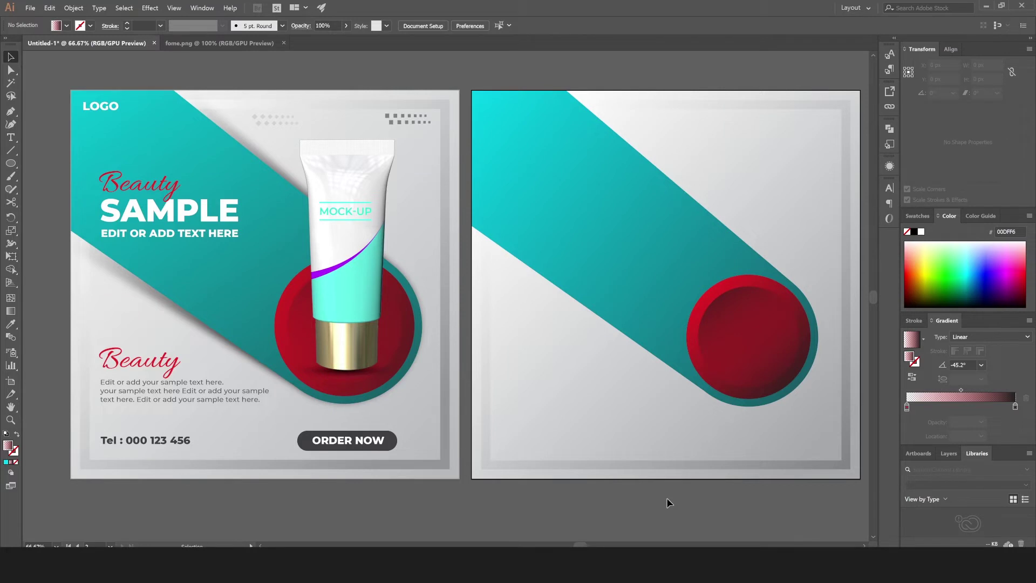
{"action": "left_click", "coordinate": [726, 318]}
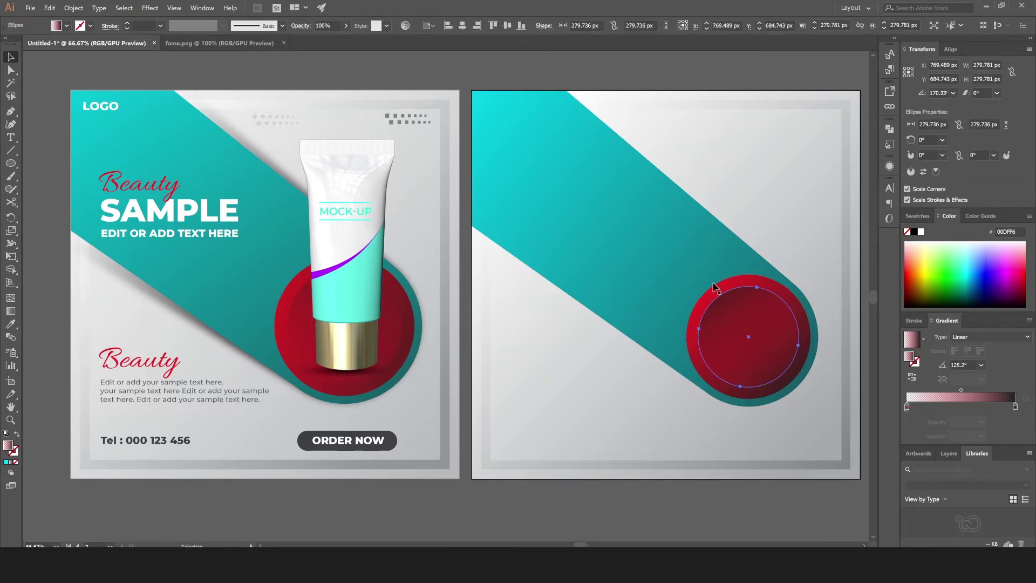
{"action": "left_click", "coordinate": [719, 293], "text": "shift"}
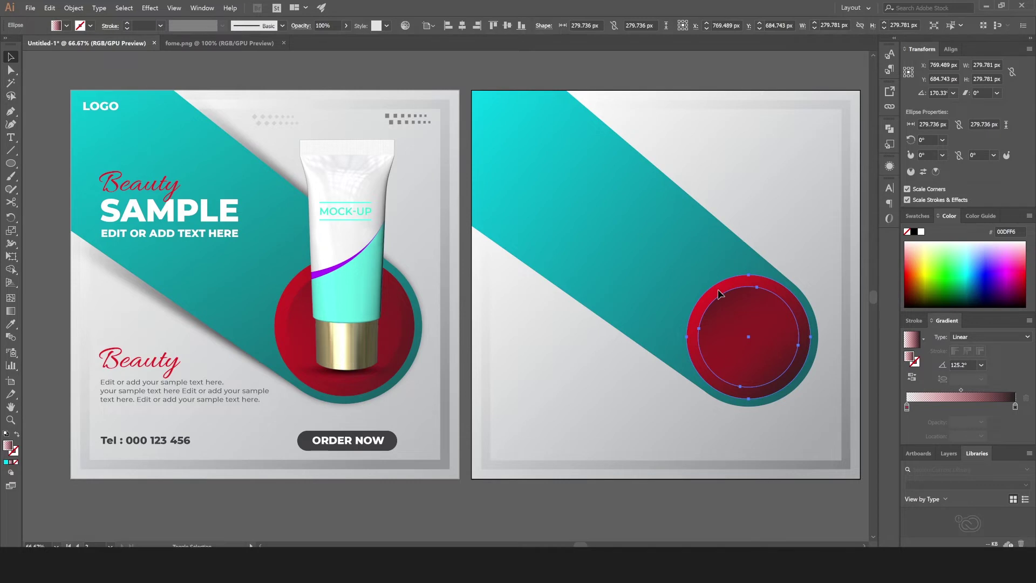
Step: Group the teal band with both red circles
{"action": "left_click", "coordinate": [620, 228], "text": "shift"}
{"action": "right_click", "coordinate": [611, 212]}
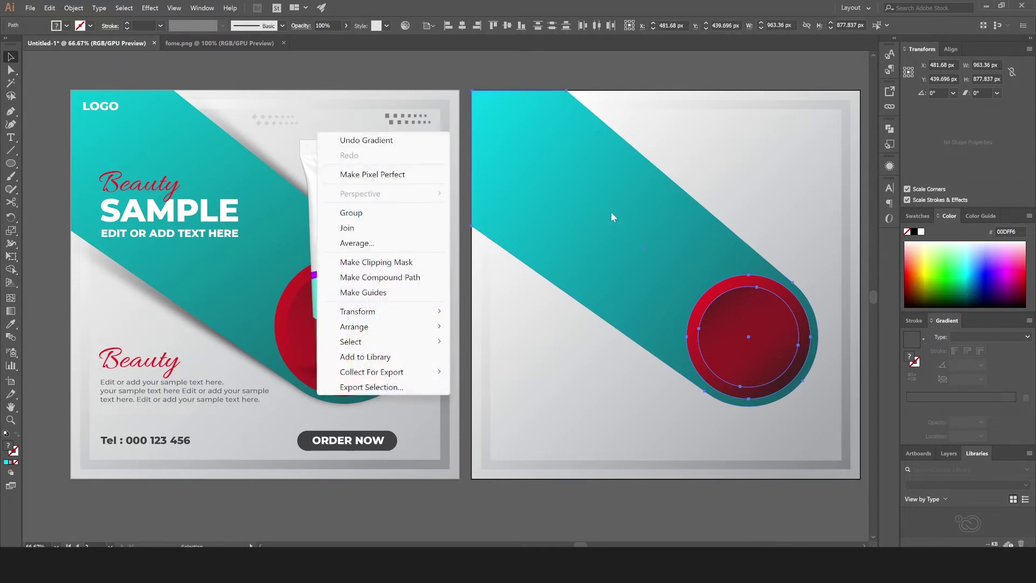
{"action": "left_click", "coordinate": [351, 214]}
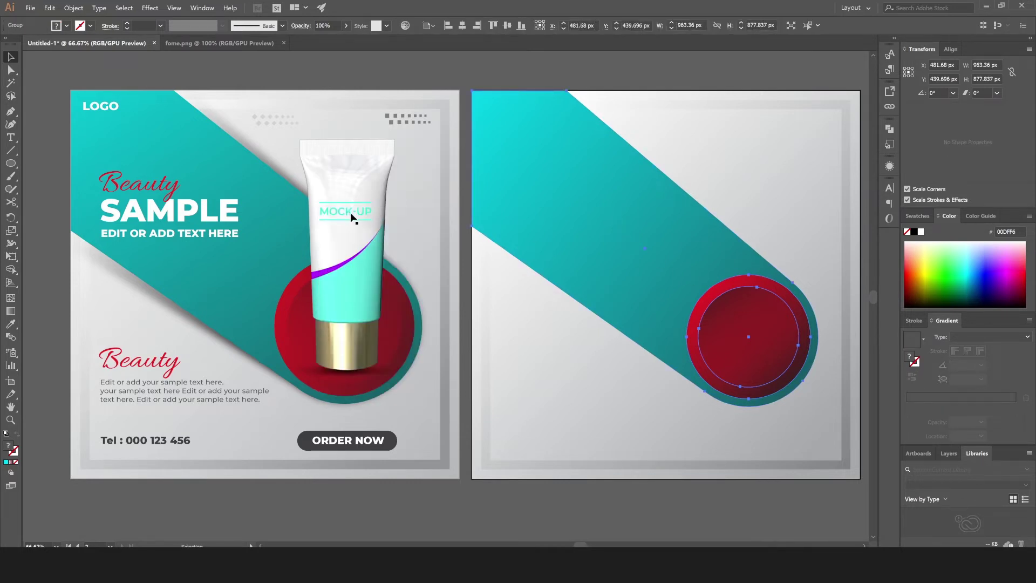
{"action": "left_click", "coordinate": [546, 507]}
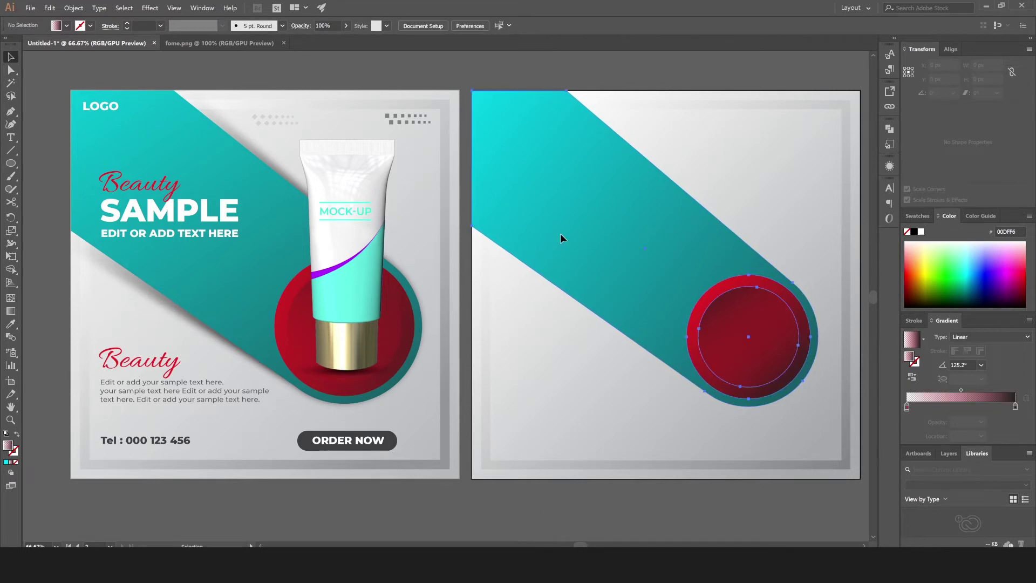
Step: Copy the teal band from inside the group and paste it in place on top
{"action": "double_click", "coordinate": [568, 208]}
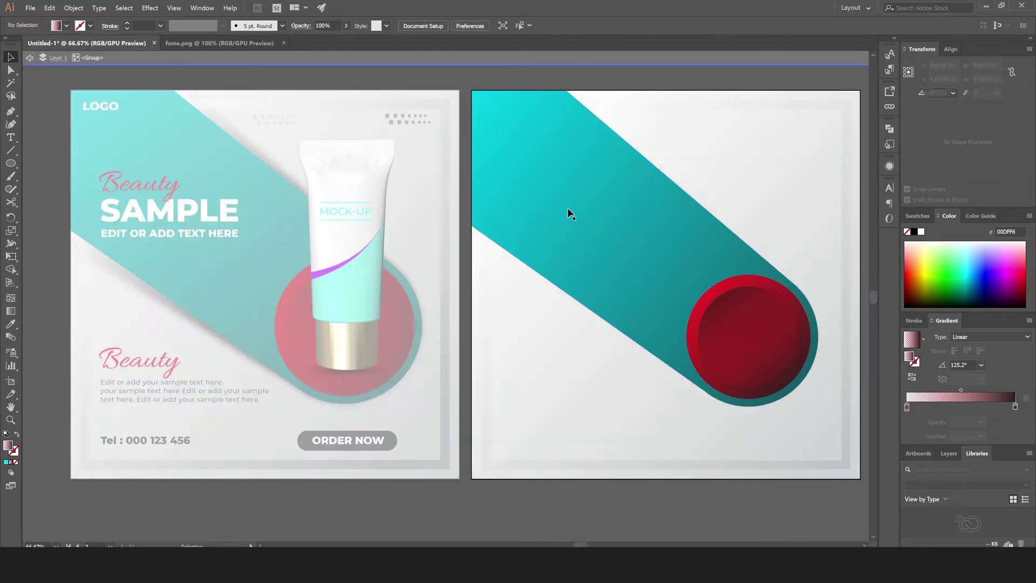
{"action": "left_click", "coordinate": [569, 213]}
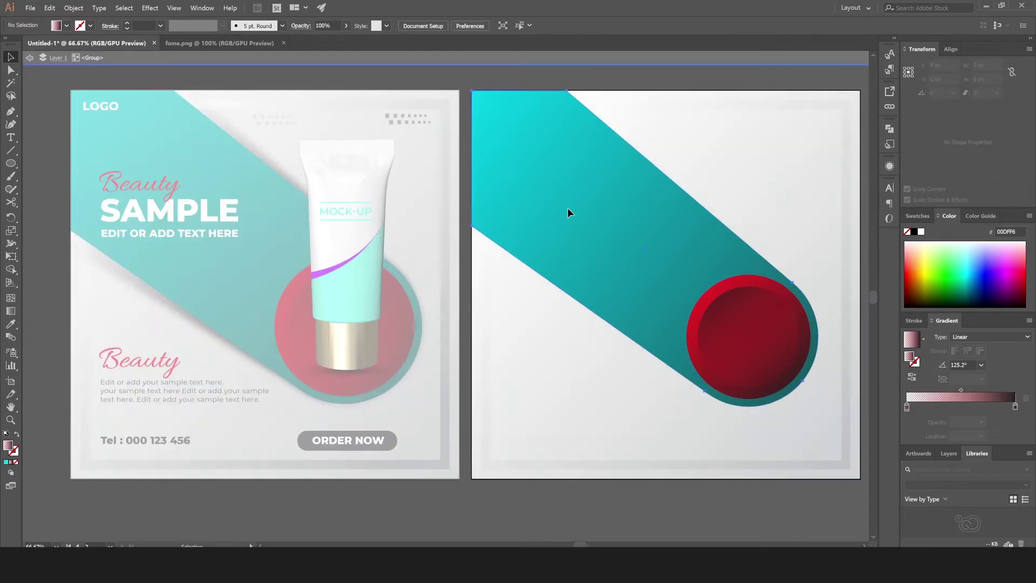
{"action": "left_click", "coordinate": [51, 10]}
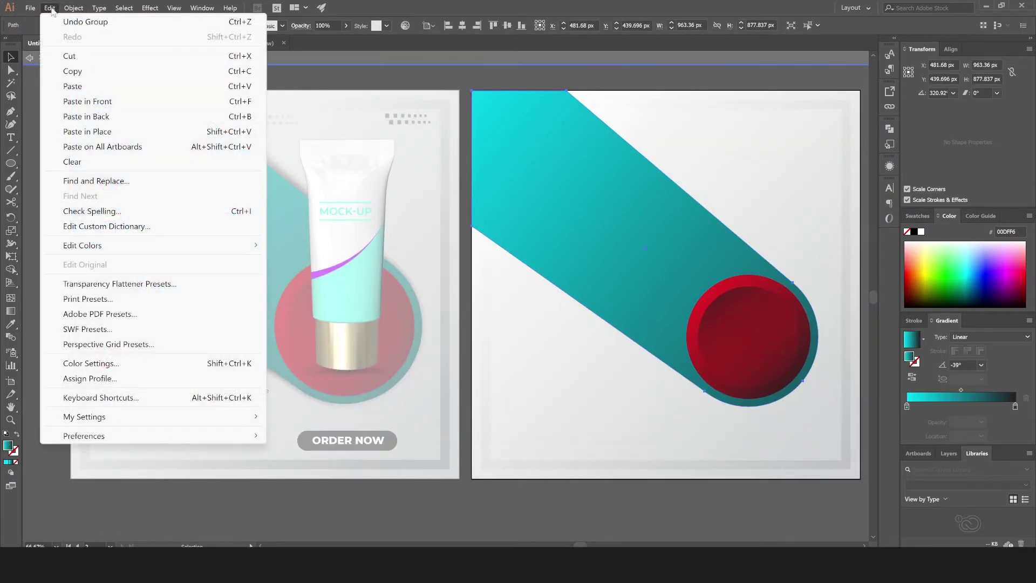
{"action": "left_click", "coordinate": [82, 69]}
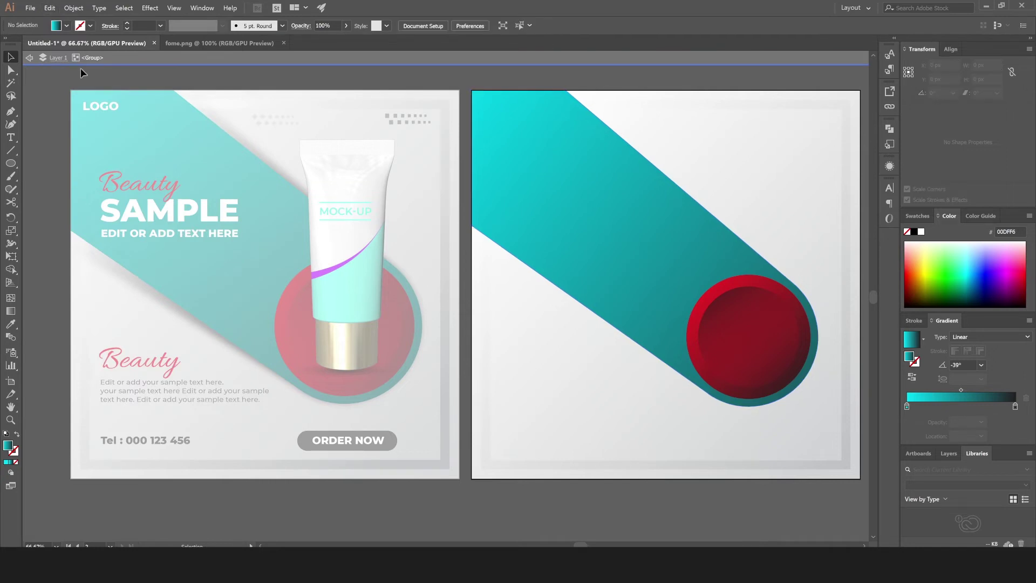
{"action": "double_click", "coordinate": [87, 82]}
{"action": "left_click", "coordinate": [49, 8]}
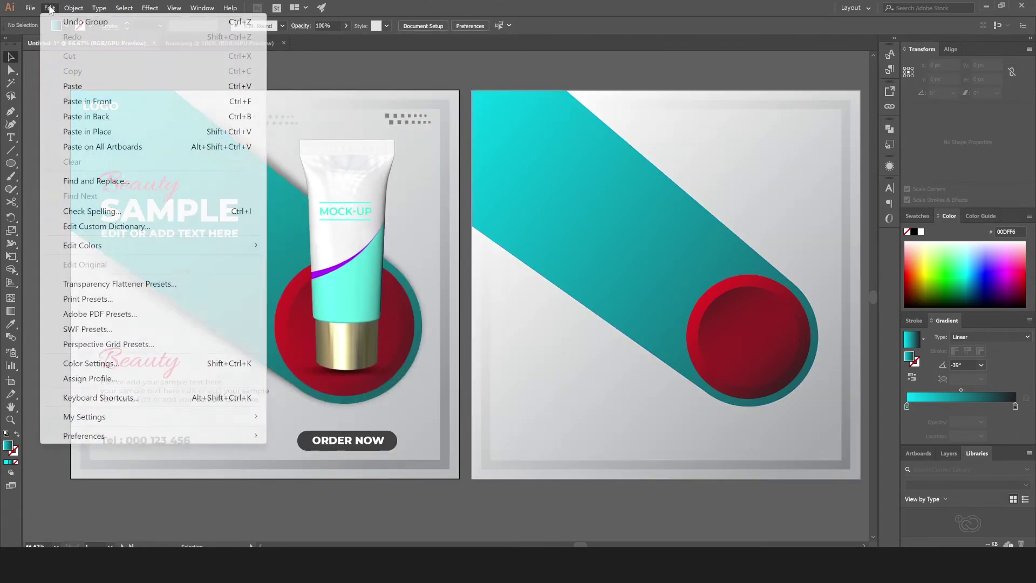
{"action": "left_click", "coordinate": [86, 131]}
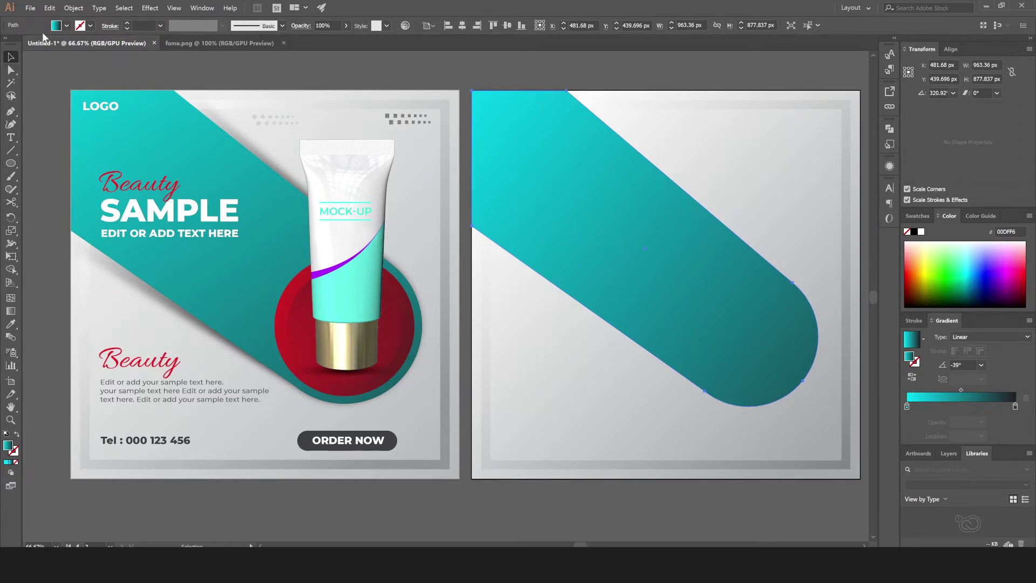
Step: Fill the band copy with a gradient whose starting stop is black at 0% opacity
{"action": "left_click", "coordinate": [67, 25]}
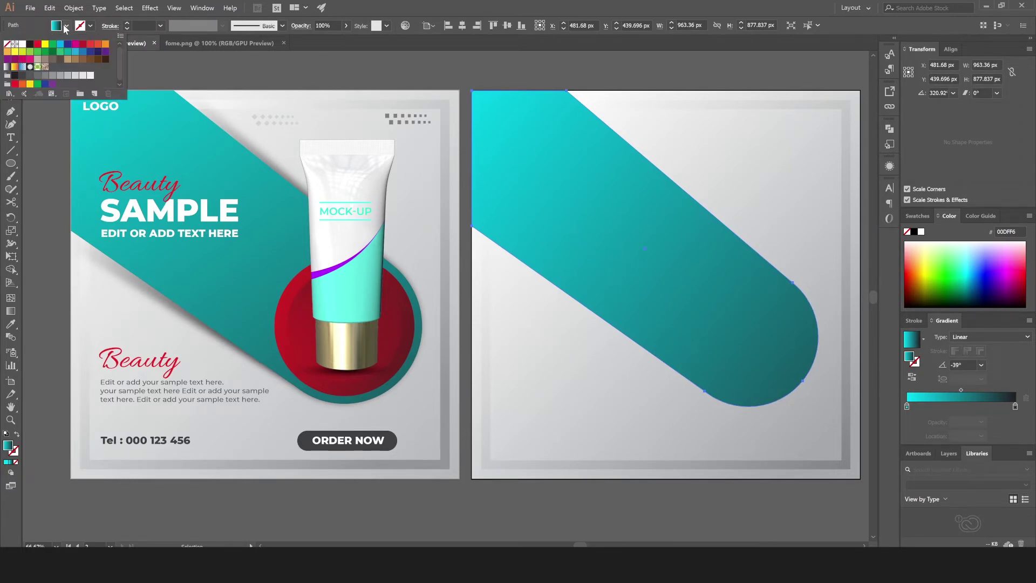
{"action": "left_click", "coordinate": [7, 67]}
{"action": "left_click", "coordinate": [609, 223]}
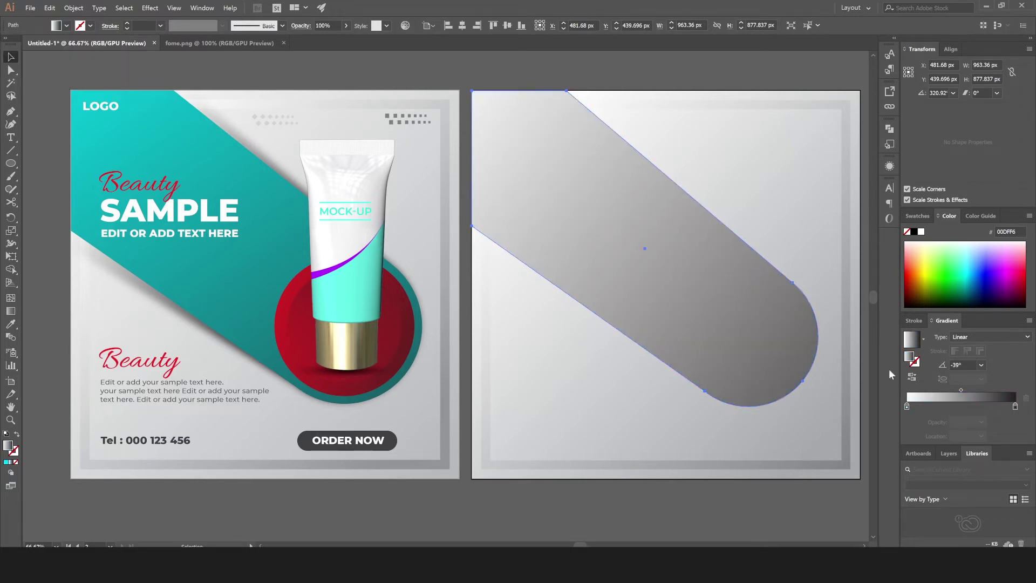
{"action": "double_click", "coordinate": [907, 406]}
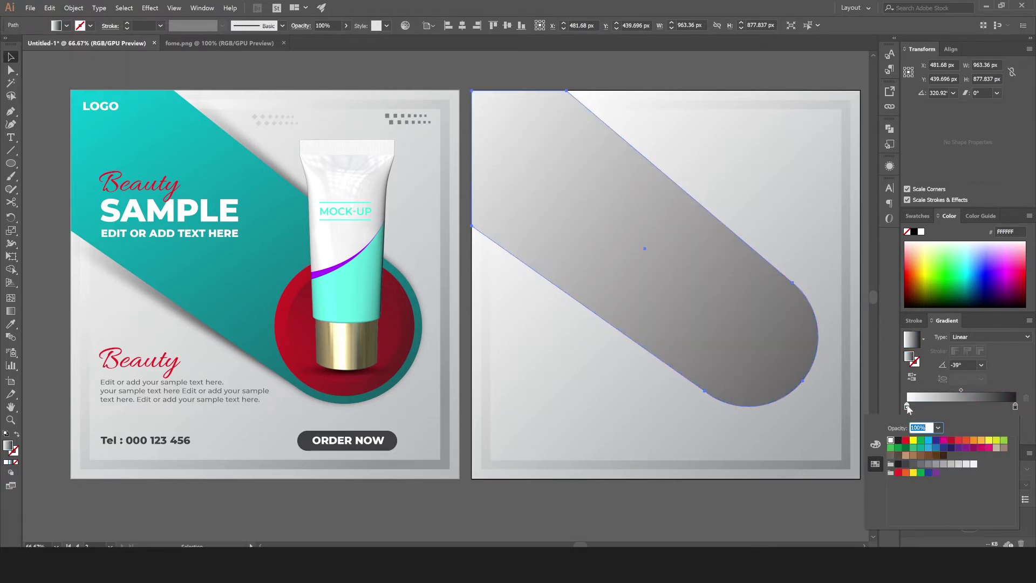
{"action": "left_click", "coordinate": [898, 441]}
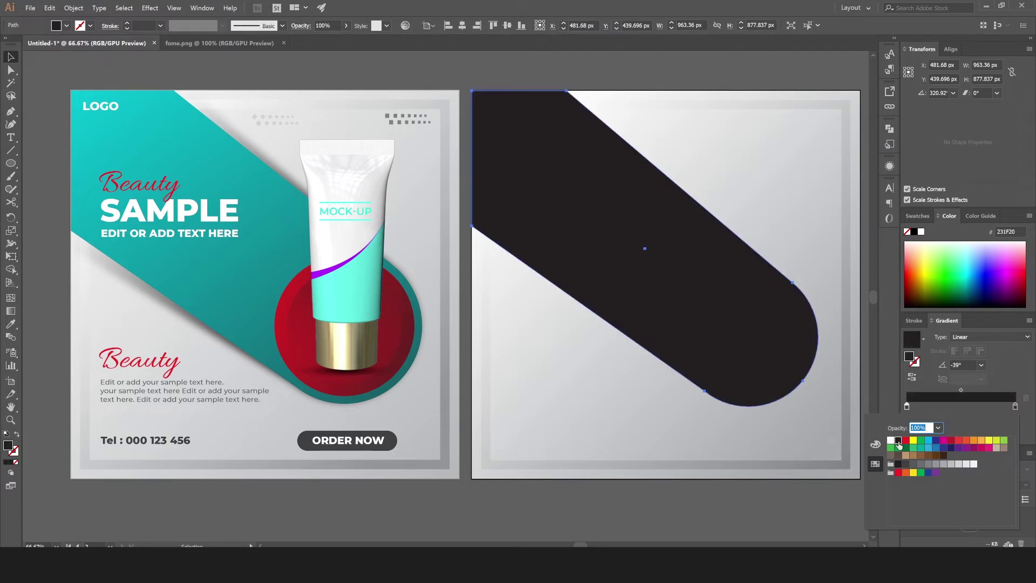
{"action": "left_click", "coordinate": [938, 427]}
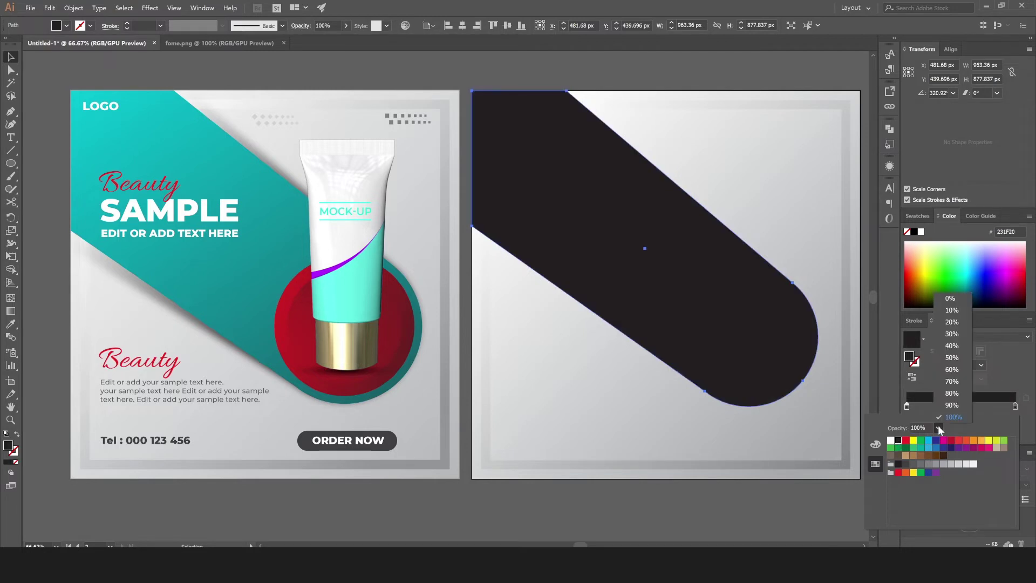
{"action": "left_click", "coordinate": [951, 299]}
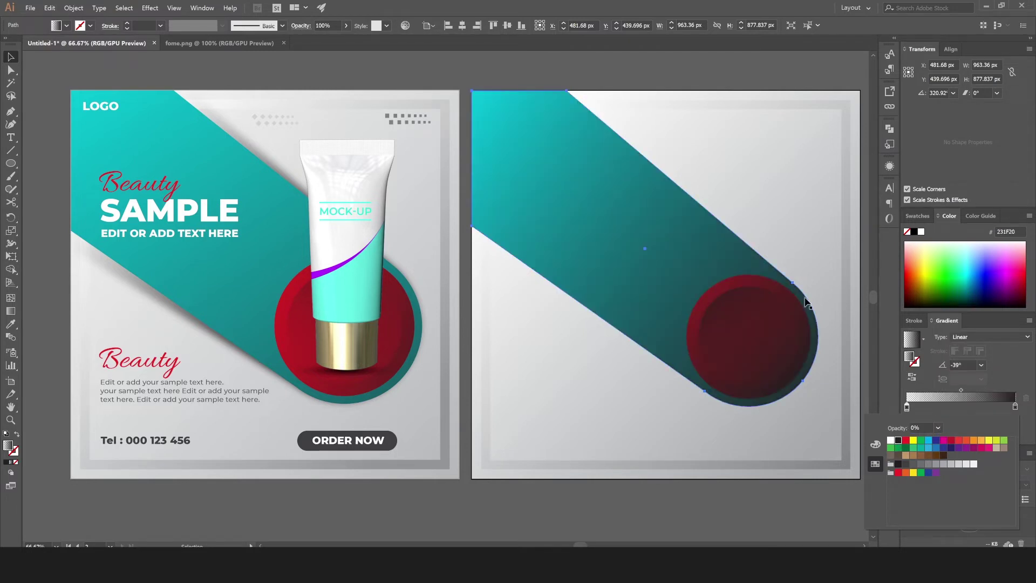
{"action": "left_click", "coordinate": [686, 275]}
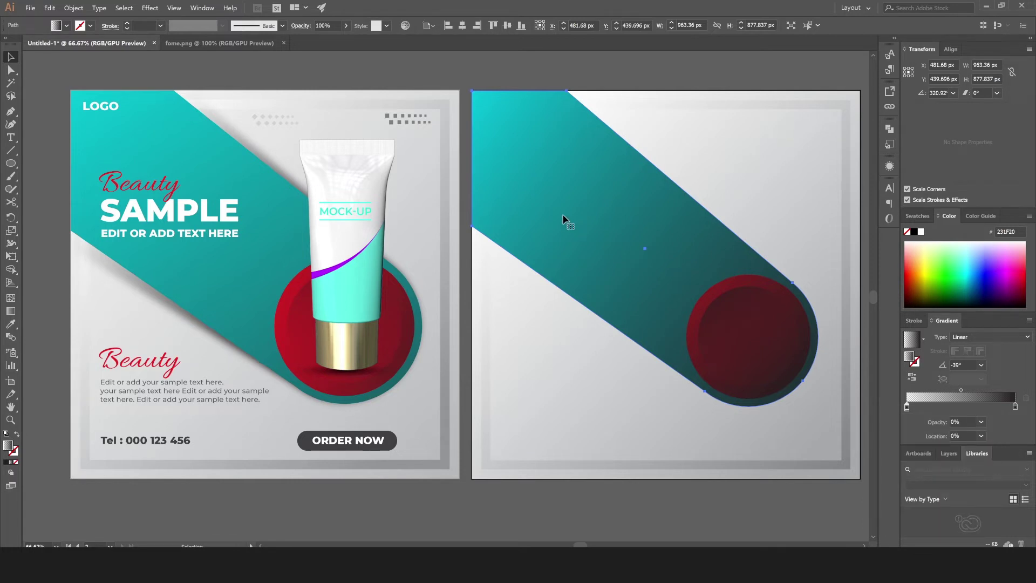
{"action": "key", "text": "g"}
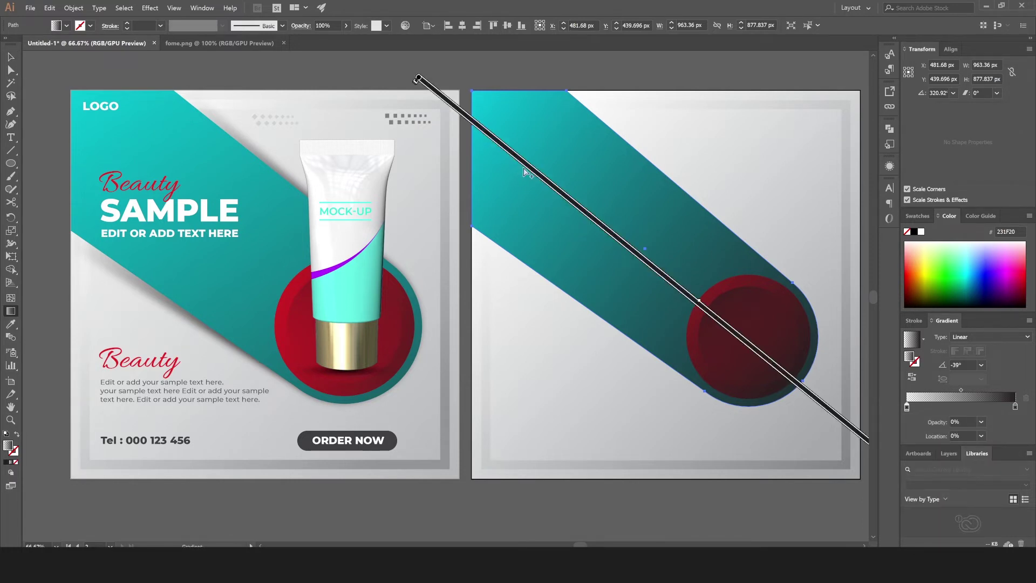
Step: Run the band copy's gradient from the band's upper-left end to past the red circle's lower right
{"action": "left_click_drag", "start_coordinate": [503, 163], "coordinate": [745, 337]}
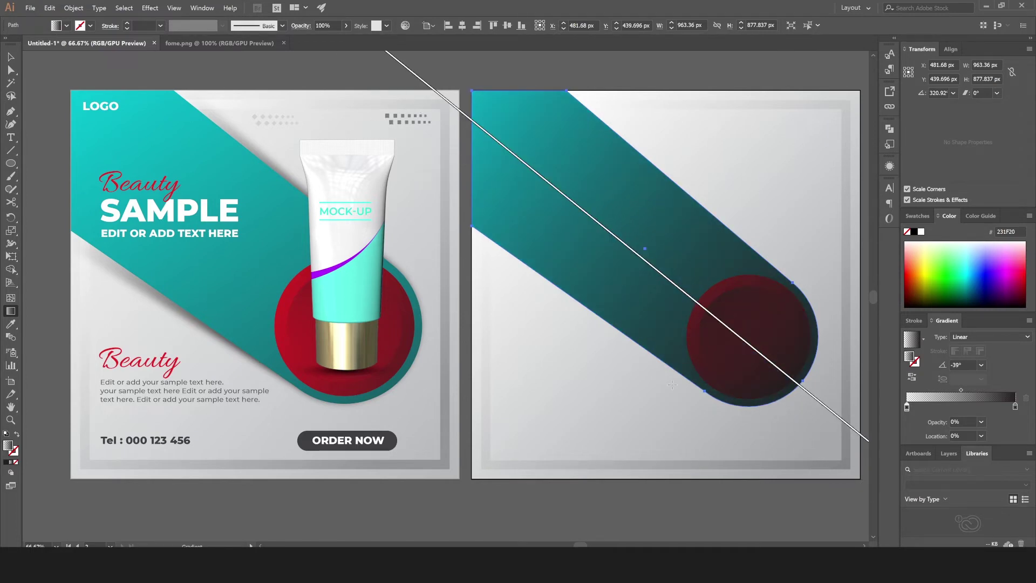
{"action": "key", "text": "ctrl+minus"}
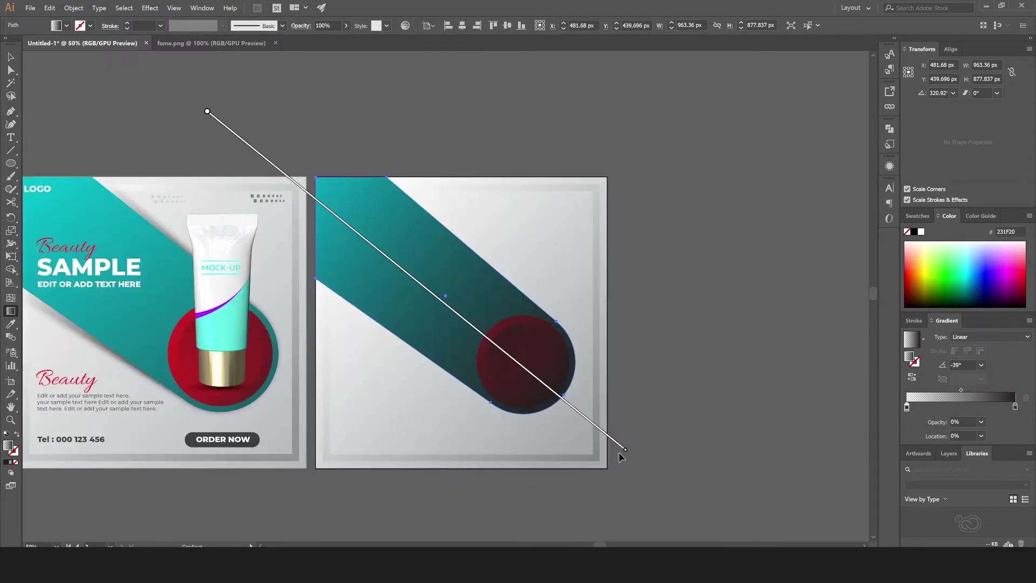
{"action": "left_click_drag", "start_coordinate": [619, 453], "coordinate": [469, 338]}
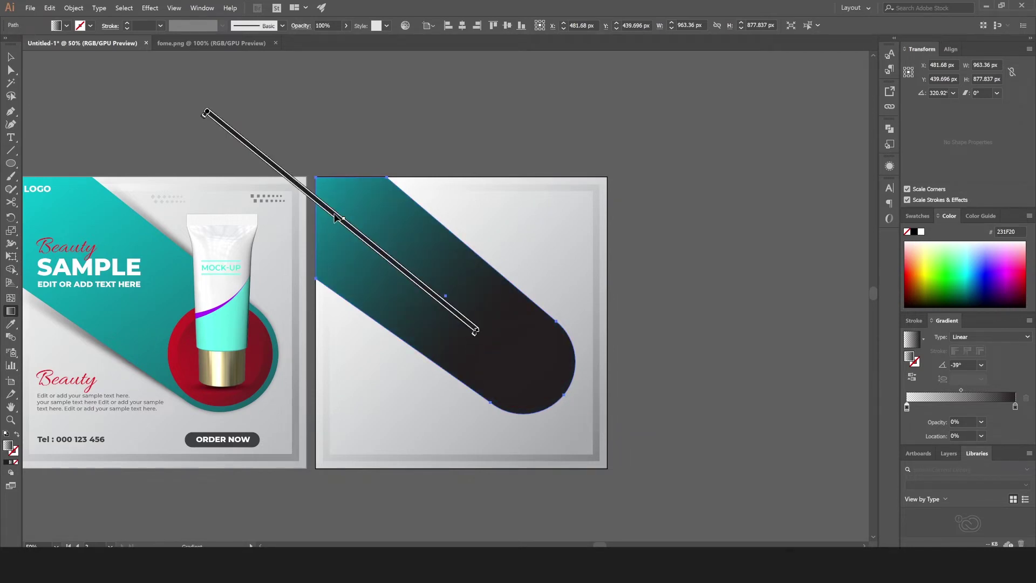
{"action": "left_click_drag", "start_coordinate": [336, 217], "coordinate": [460, 312]}
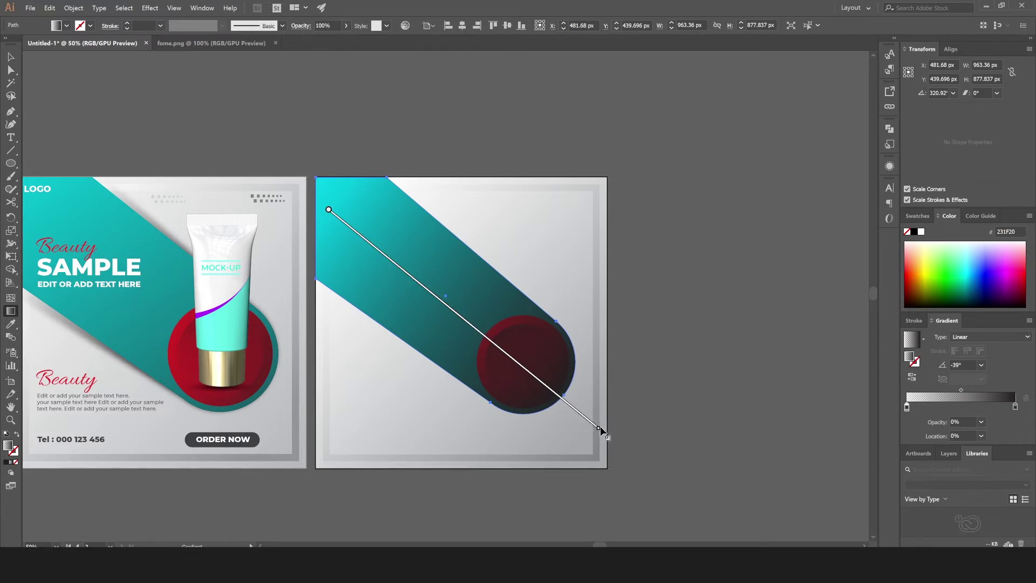
{"action": "left_click_drag", "start_coordinate": [596, 428], "coordinate": [554, 404]}
{"action": "key", "text": "ctrl+plus"}
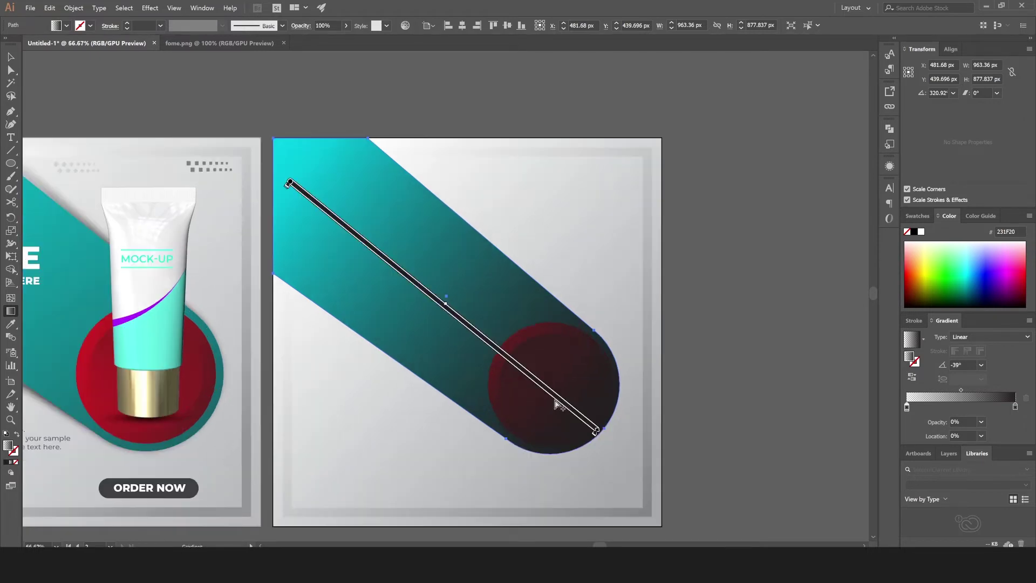
{"action": "scroll", "coordinate": [555, 404], "scroll_direction": "left", "scroll_amount": 5}
{"action": "scroll", "coordinate": [556, 404], "scroll_direction": "left", "scroll_amount": 5}
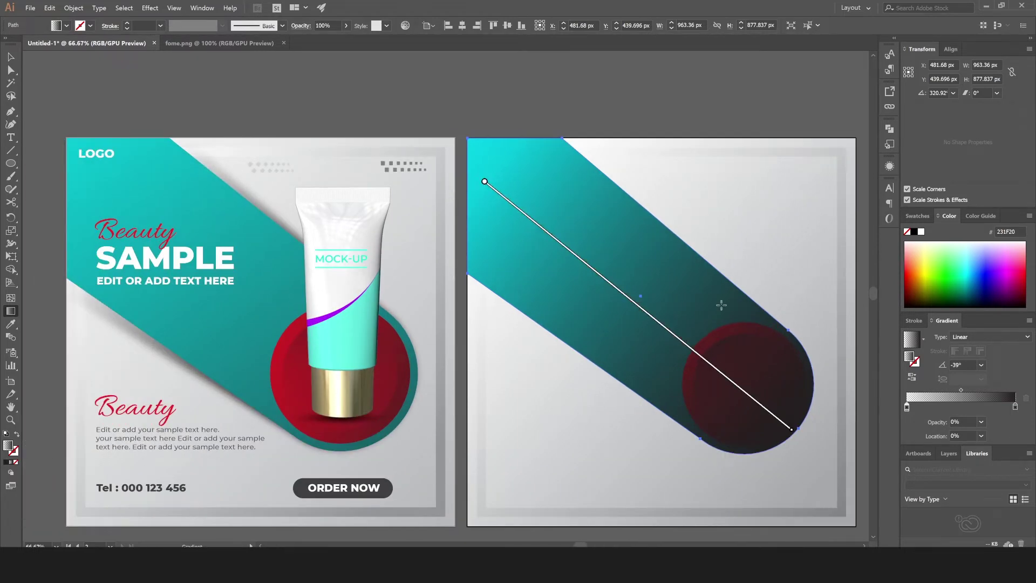
{"action": "left_click_drag", "start_coordinate": [873, 294], "coordinate": [874, 299]}
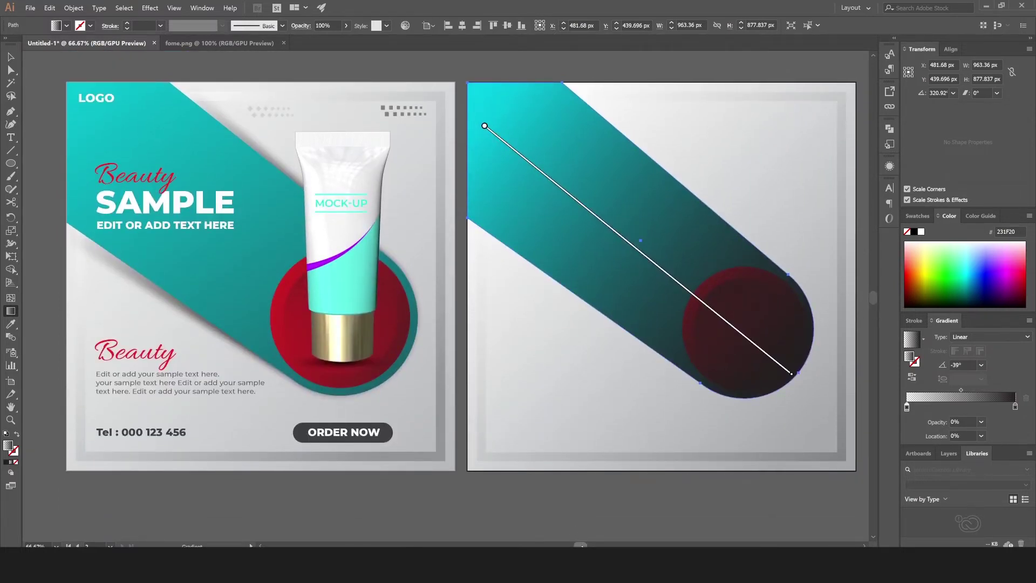
{"action": "left_click_drag", "start_coordinate": [581, 545], "coordinate": [582, 545]}
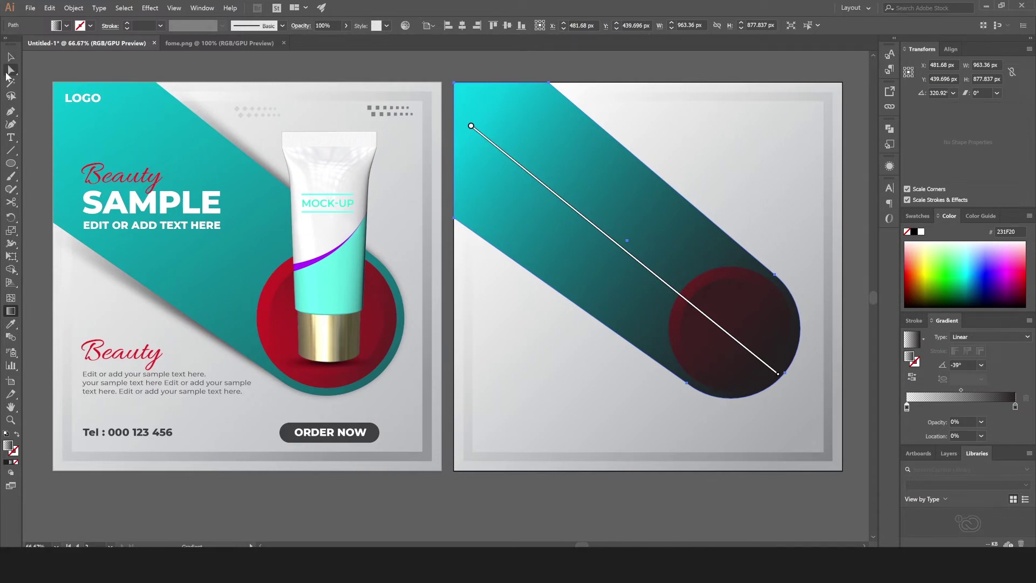
Step: Drag the shading shape's left anchor down and its top anchor right, then reselect the shape
{"action": "left_click", "coordinate": [9, 71]}
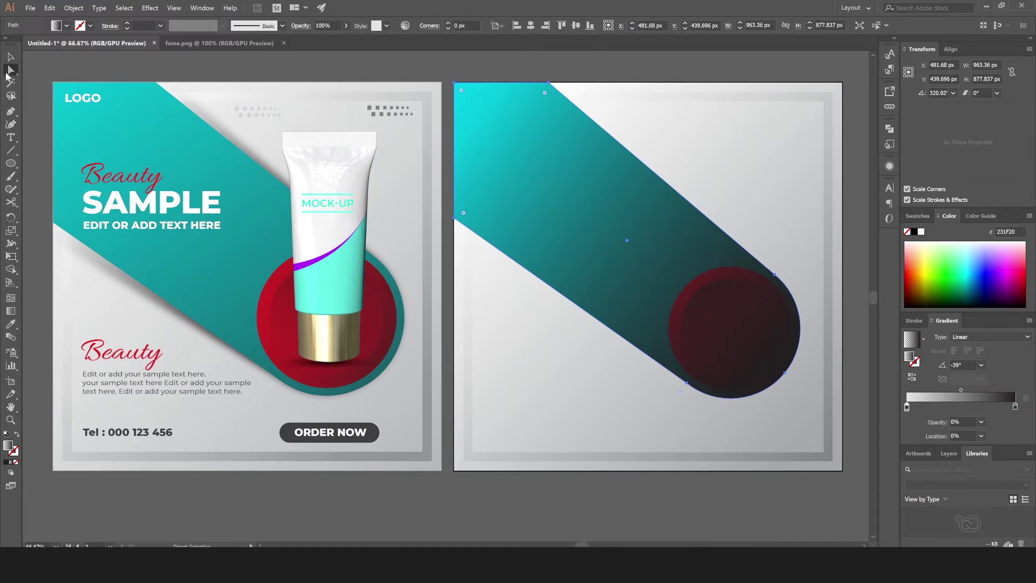
{"action": "left_click", "coordinate": [454, 219]}
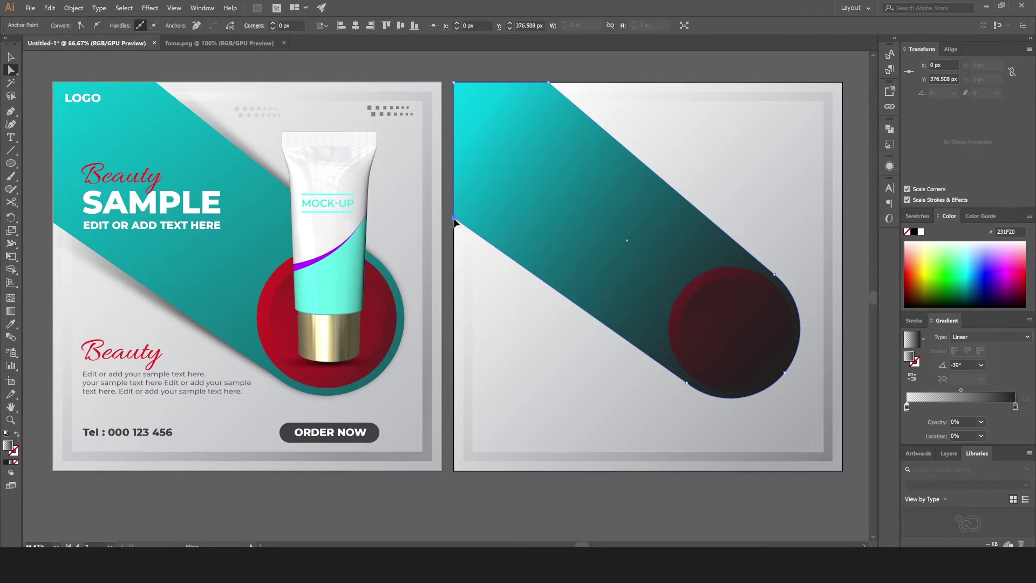
{"action": "left_click_drag", "start_coordinate": [454, 219], "coordinate": [453, 236]}
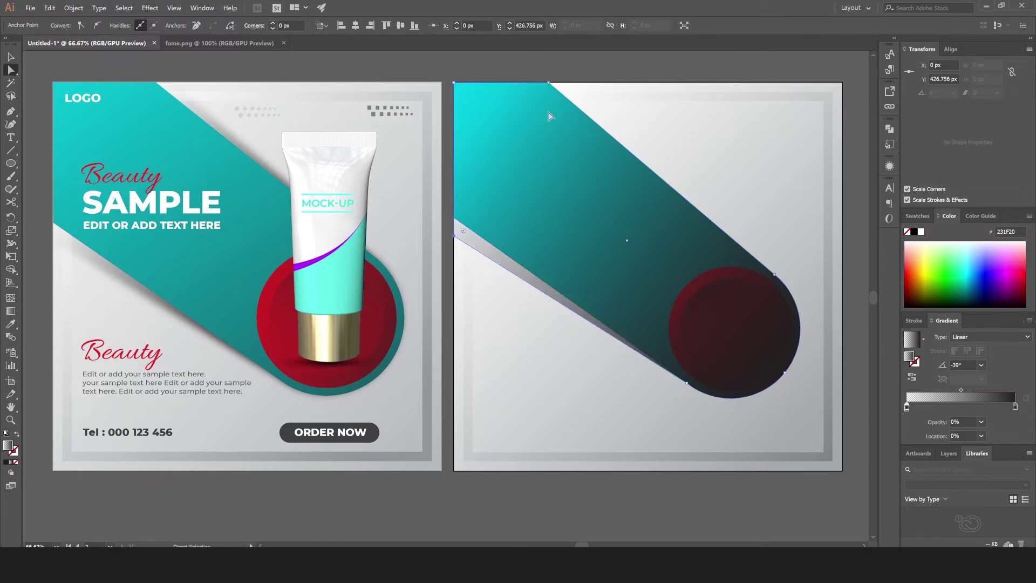
{"action": "left_click", "coordinate": [549, 83]}
{"action": "left_click_drag", "start_coordinate": [551, 84], "coordinate": [571, 84]}
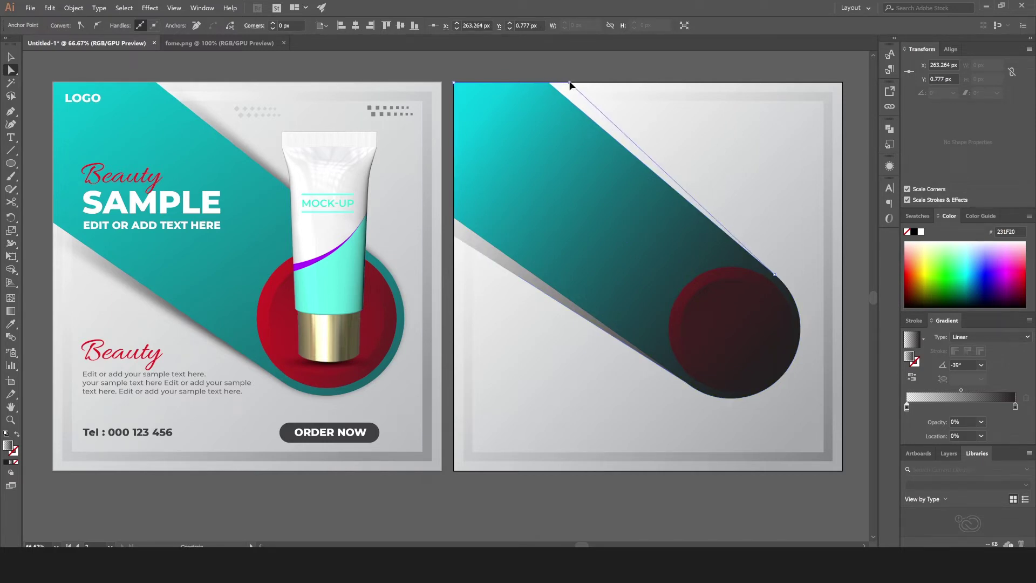
{"action": "left_click_drag", "start_coordinate": [571, 85], "coordinate": [570, 82]}
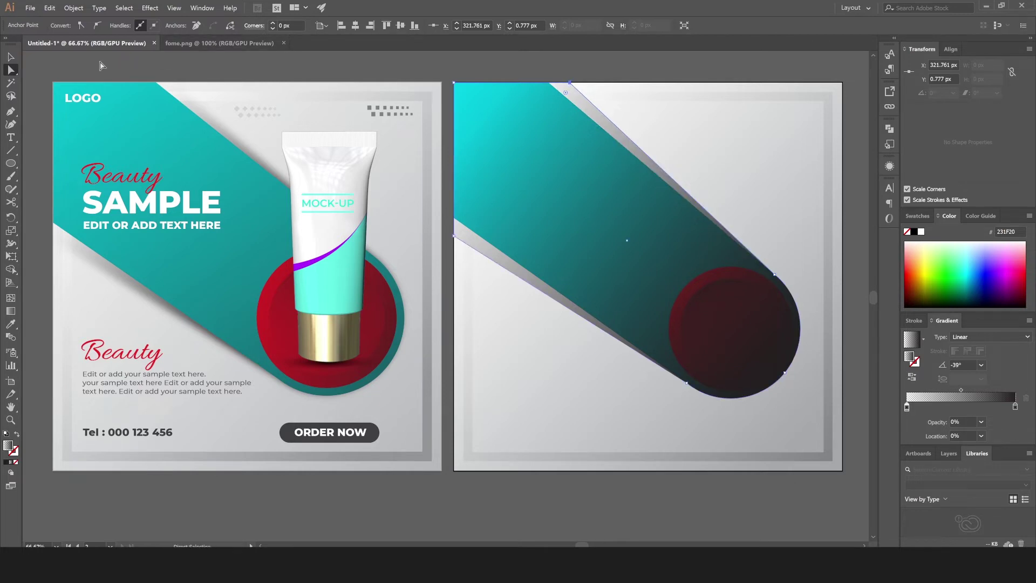
{"action": "left_click", "coordinate": [11, 56]}
{"action": "left_click", "coordinate": [426, 162]}
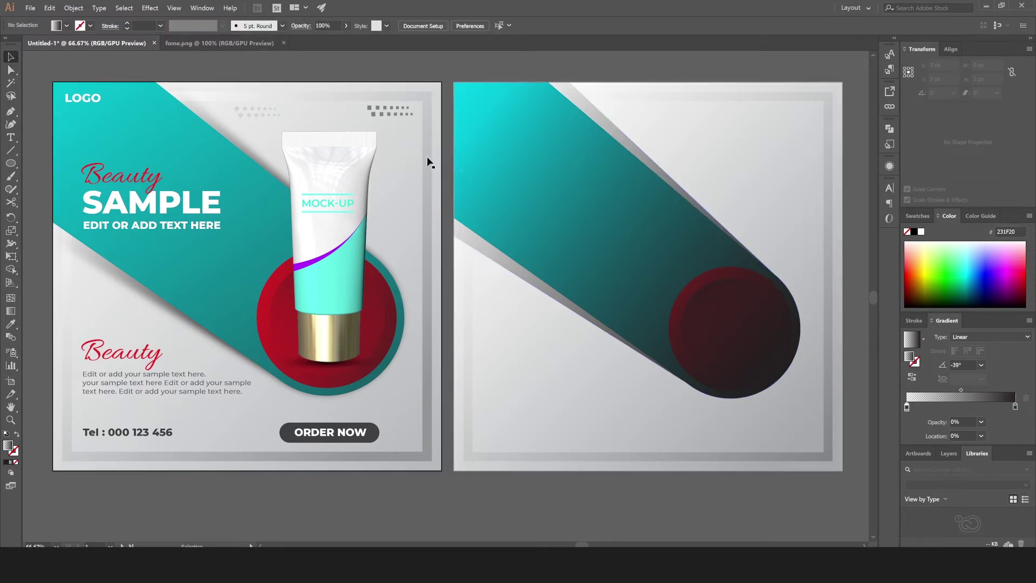
{"action": "left_click", "coordinate": [510, 188]}
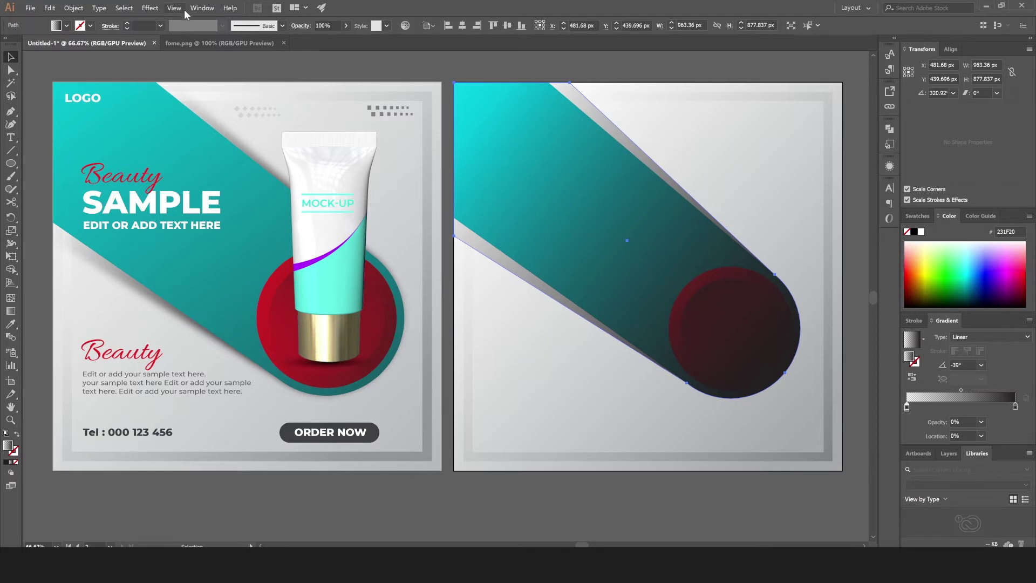
Step: Apply a Gaussian Blur with a 42 px radius to the shading shape
{"action": "left_click", "coordinate": [151, 8]}
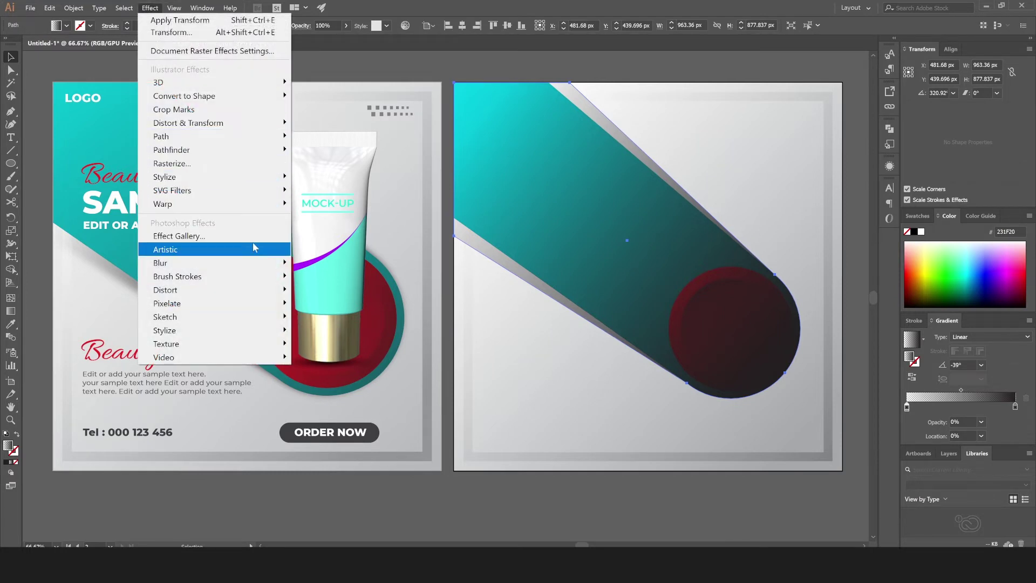
{"action": "mouse_move", "coordinate": [160, 263]}
{"action": "left_click", "coordinate": [337, 265]}
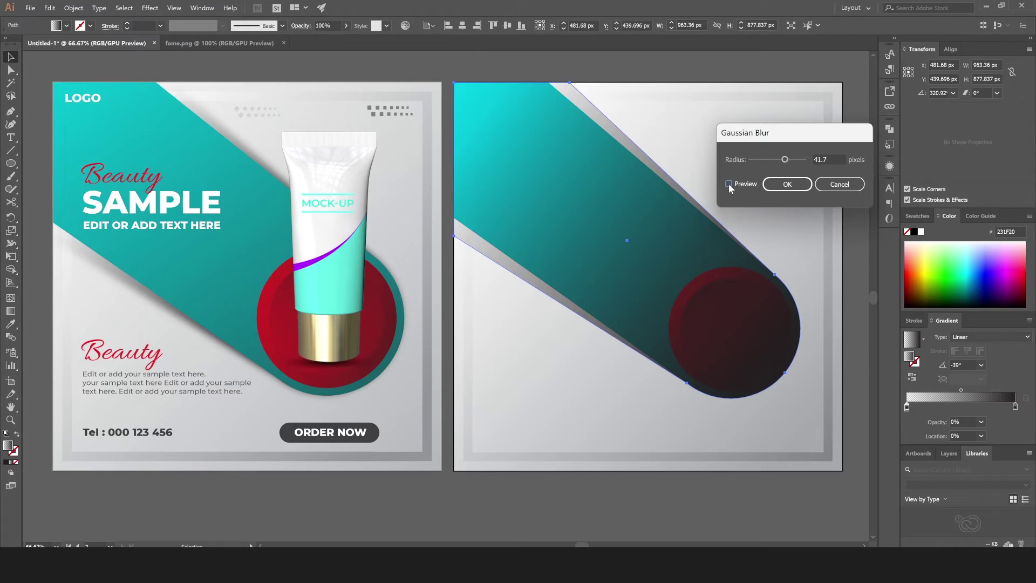
{"action": "left_click", "coordinate": [729, 183]}
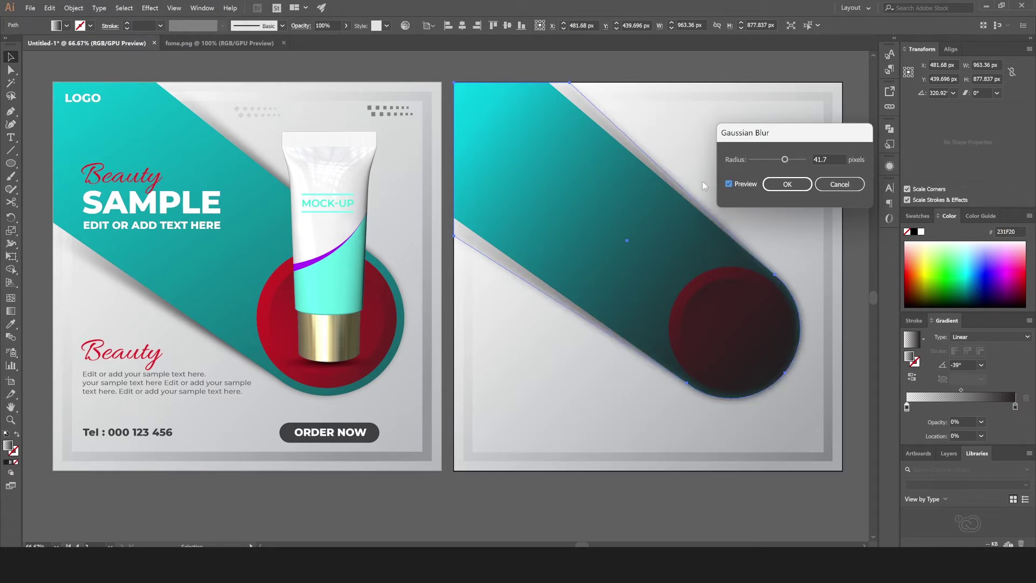
{"action": "double_click", "coordinate": [826, 157]}
{"action": "type", "text": "42"}
{"action": "left_click", "coordinate": [795, 186]}
{"action": "left_click", "coordinate": [803, 187]}
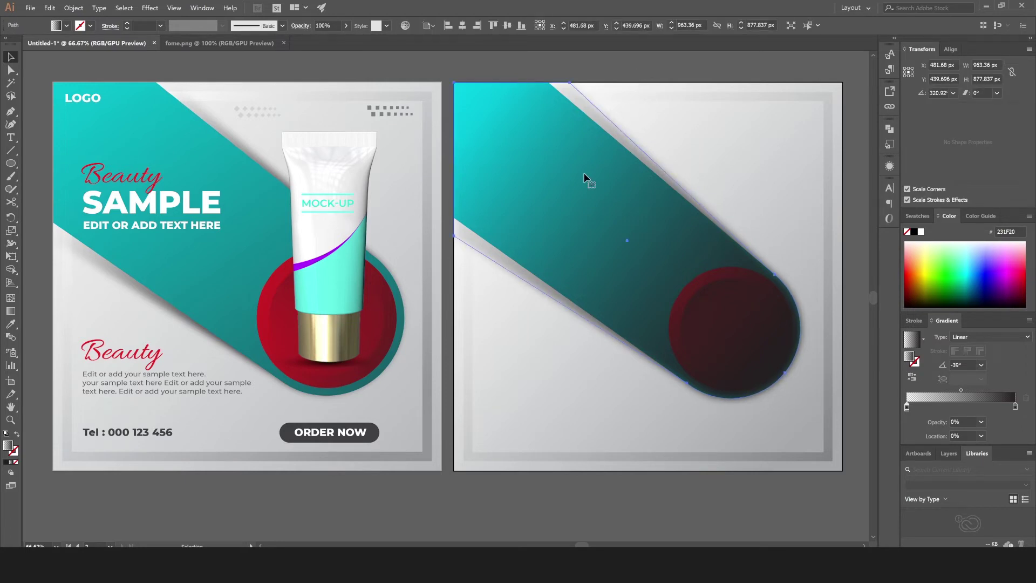
{"action": "key", "text": "e"}
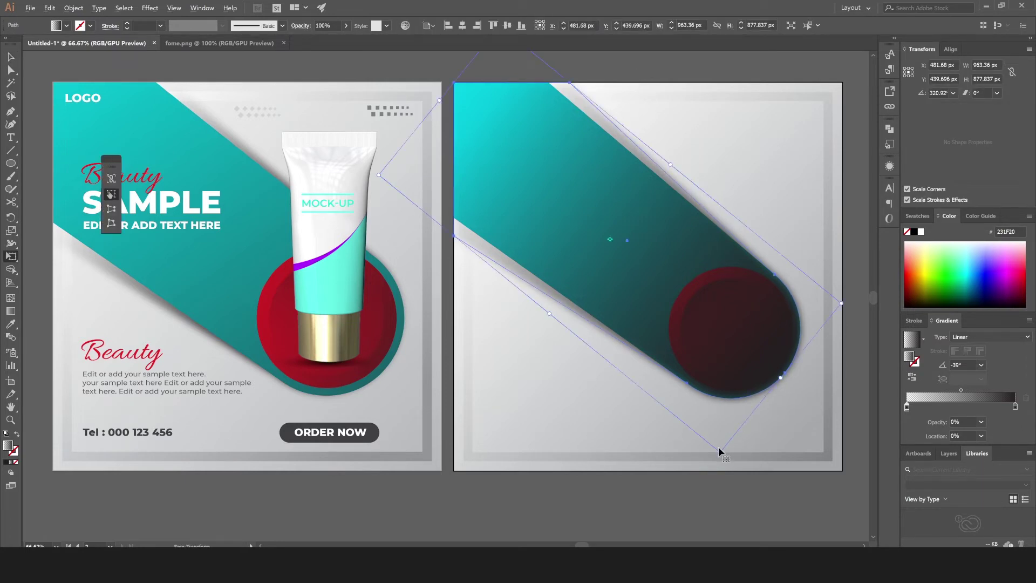
Step: Scale the blurred shading in slightly, then bring the red circle group to the front
{"action": "left_click_drag", "start_coordinate": [718, 449], "coordinate": [715, 443]}
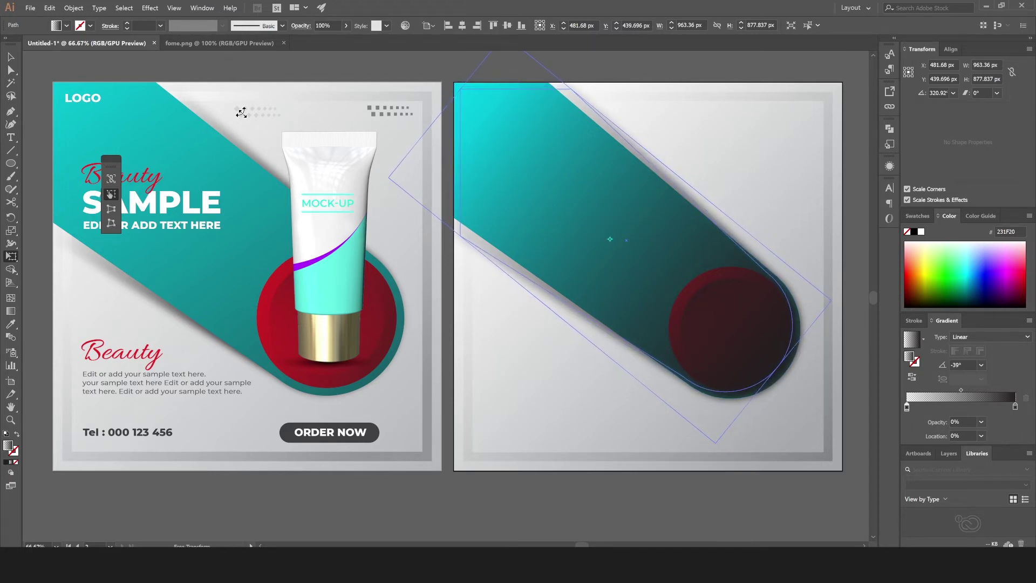
{"action": "left_click", "coordinate": [11, 58]}
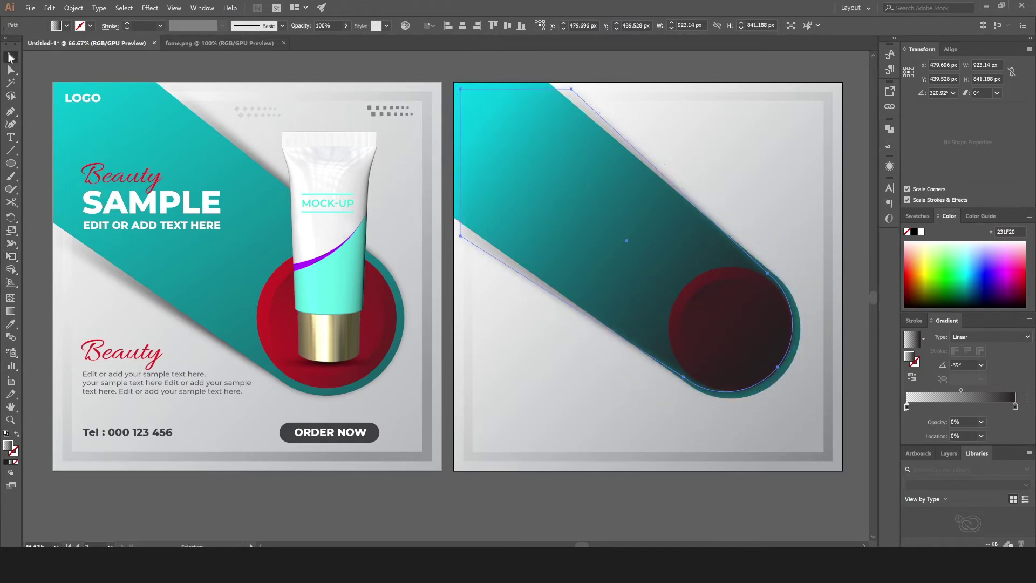
{"action": "left_click", "coordinate": [147, 67]}
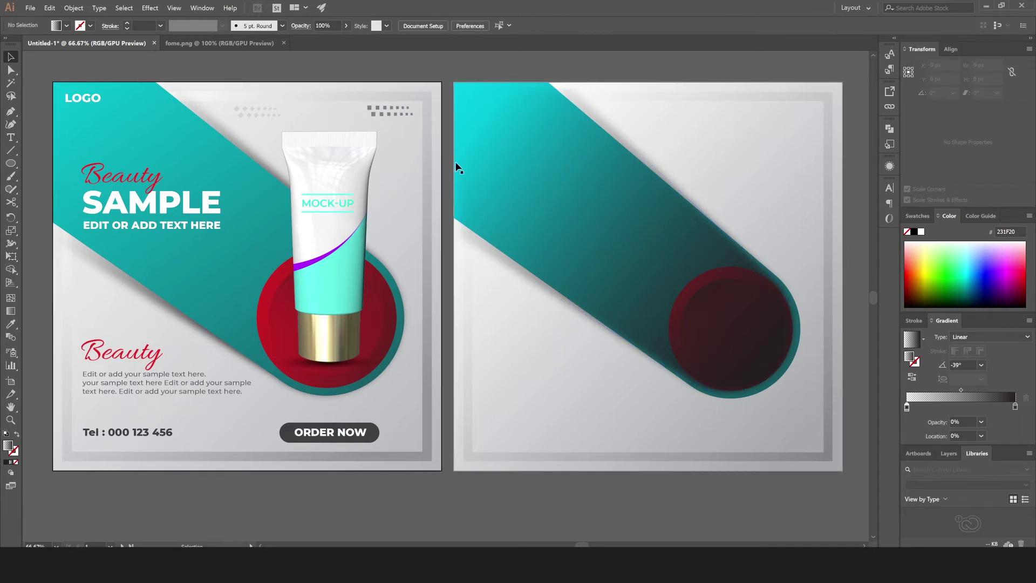
{"action": "left_click", "coordinate": [458, 86]}
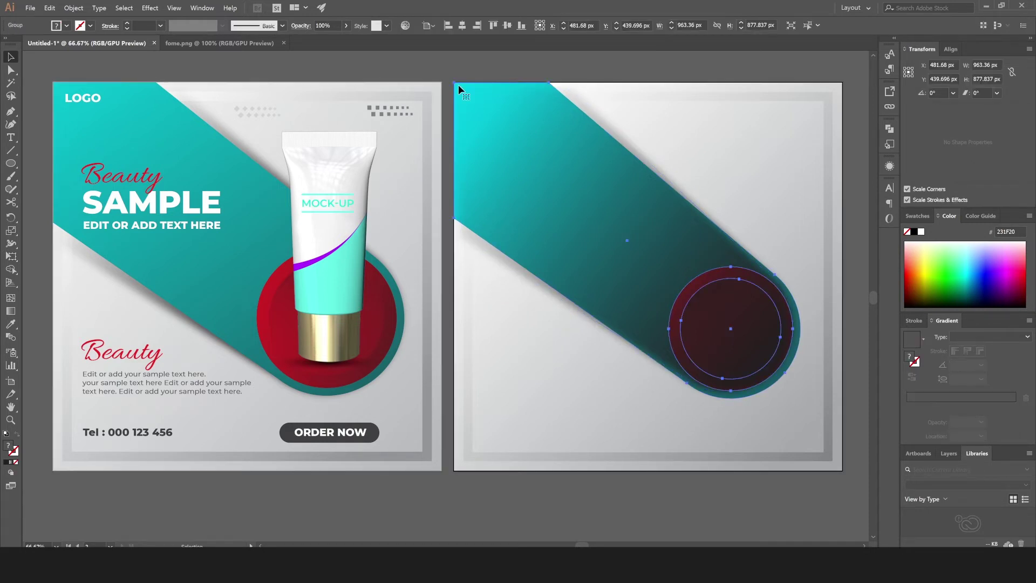
{"action": "right_click", "coordinate": [374, 69]}
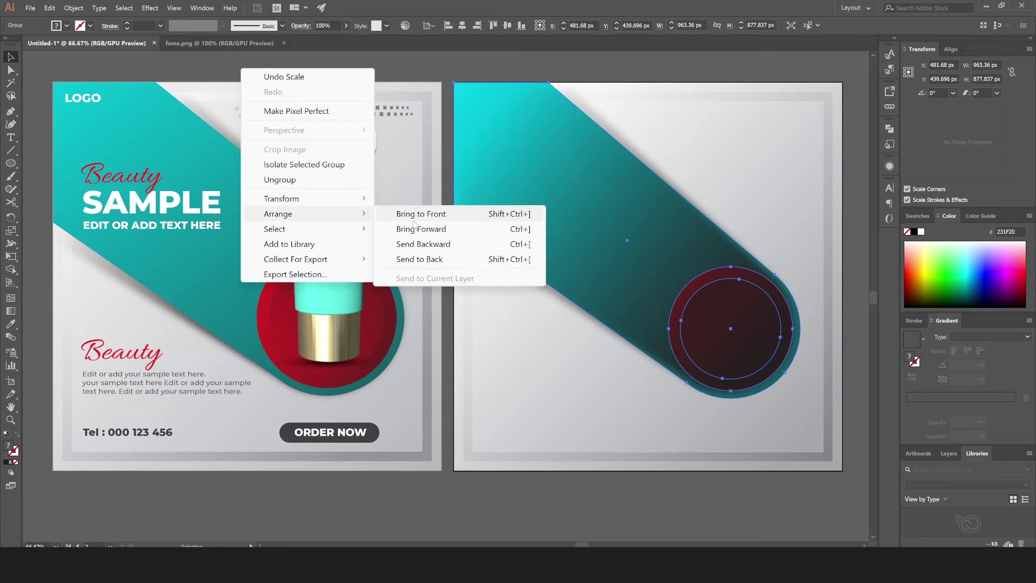
{"action": "left_click", "coordinate": [416, 214]}
{"action": "left_click", "coordinate": [491, 248]}
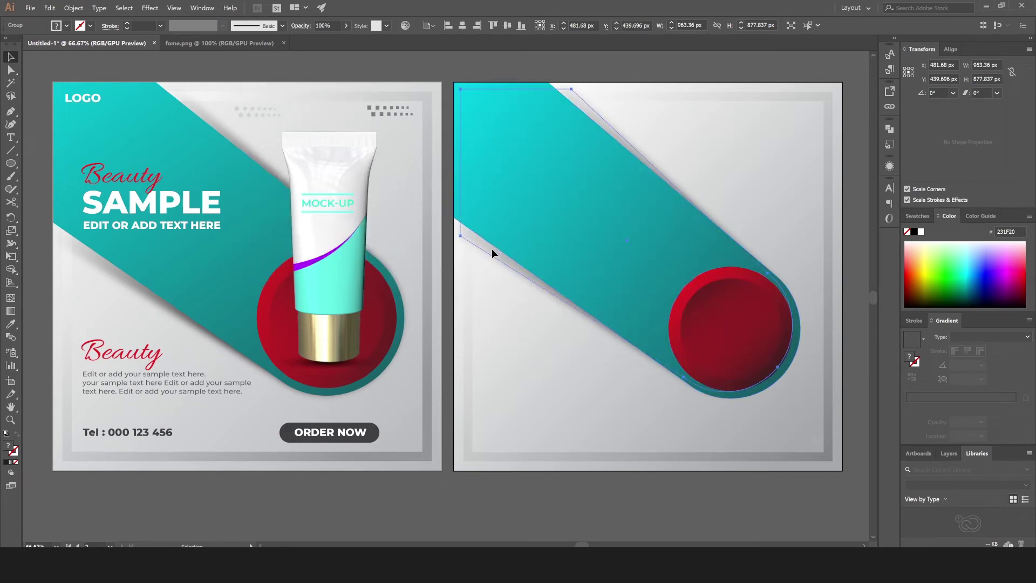
Step: Set the blurred shading shape's blend mode to Darken through the Appearance panel's Opacity settings
{"action": "left_click", "coordinate": [890, 166]}
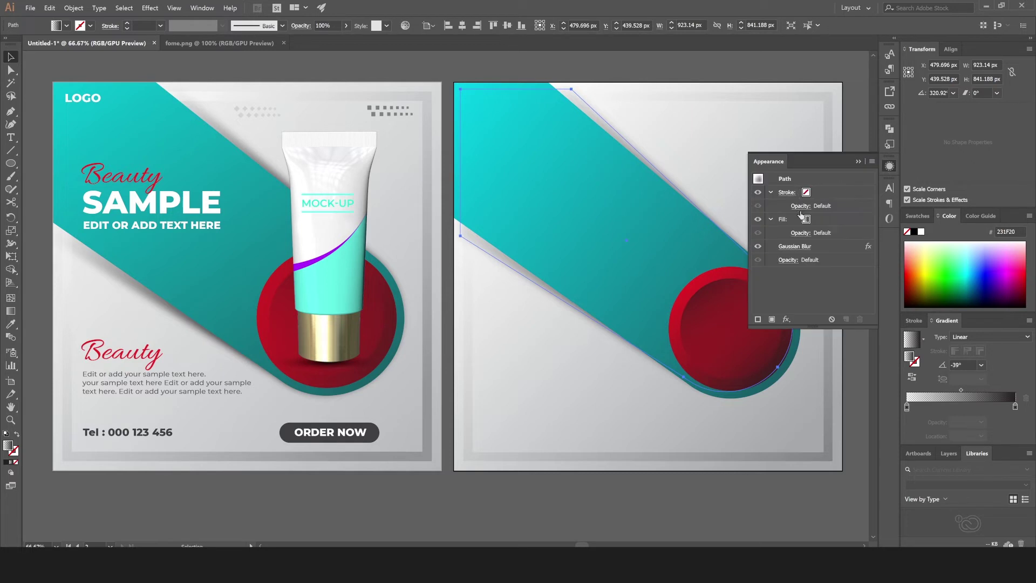
{"action": "left_click", "coordinate": [793, 260]}
{"action": "left_click", "coordinate": [712, 281]}
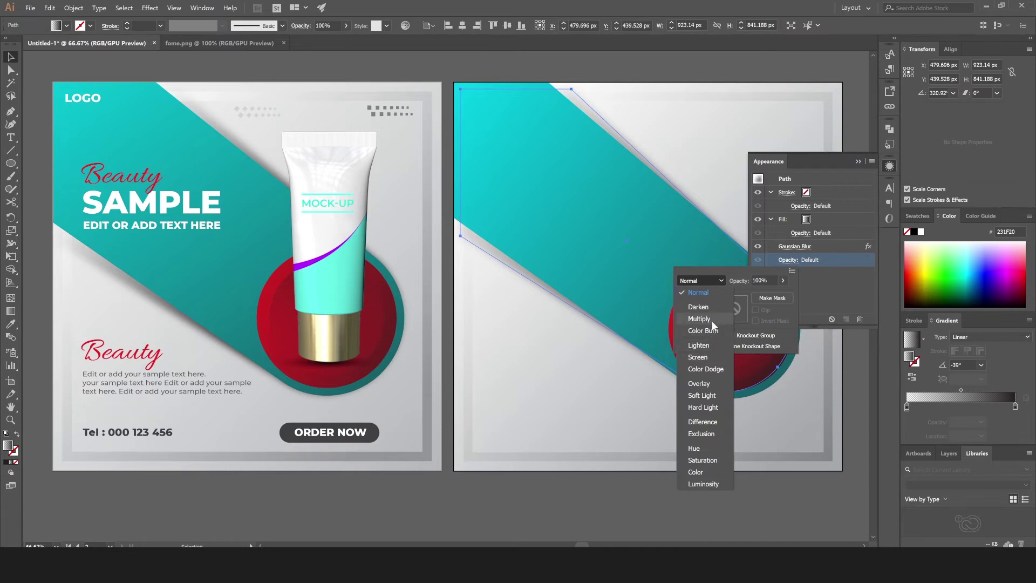
{"action": "key", "text": "Escape"}
{"action": "scroll", "coordinate": [703, 280], "scroll_direction": "down", "scroll_amount": 2}
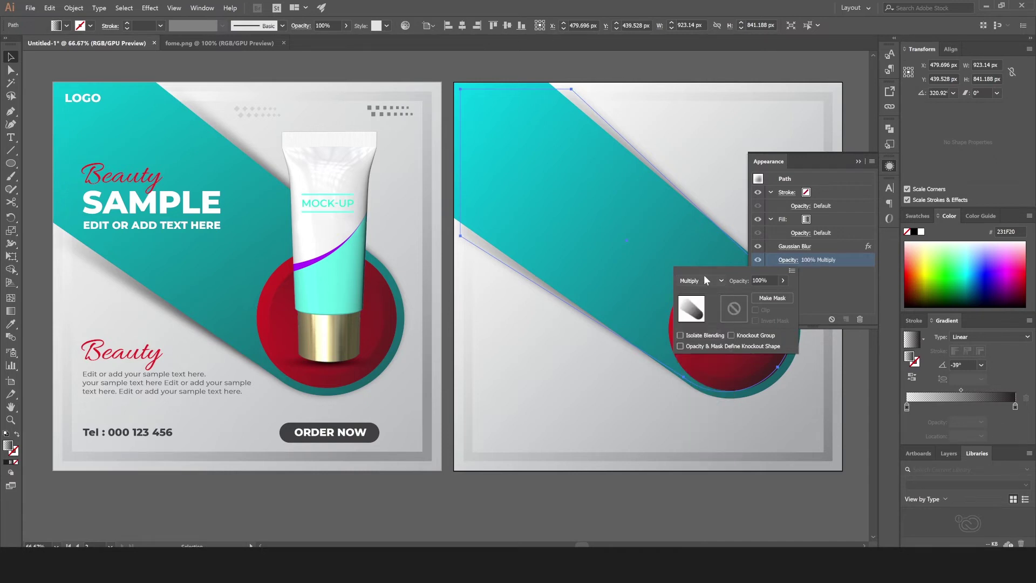
{"action": "left_click", "coordinate": [702, 280]}
{"action": "key", "text": "Escape"}
{"action": "scroll", "coordinate": [705, 282], "scroll_direction": "up", "scroll_amount": 1}
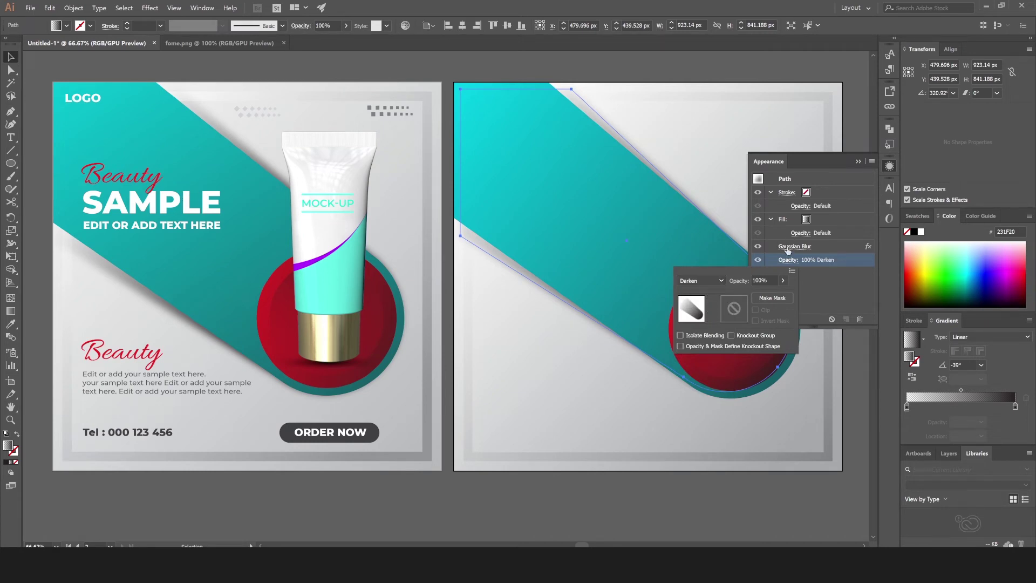
{"action": "left_click", "coordinate": [717, 280]}
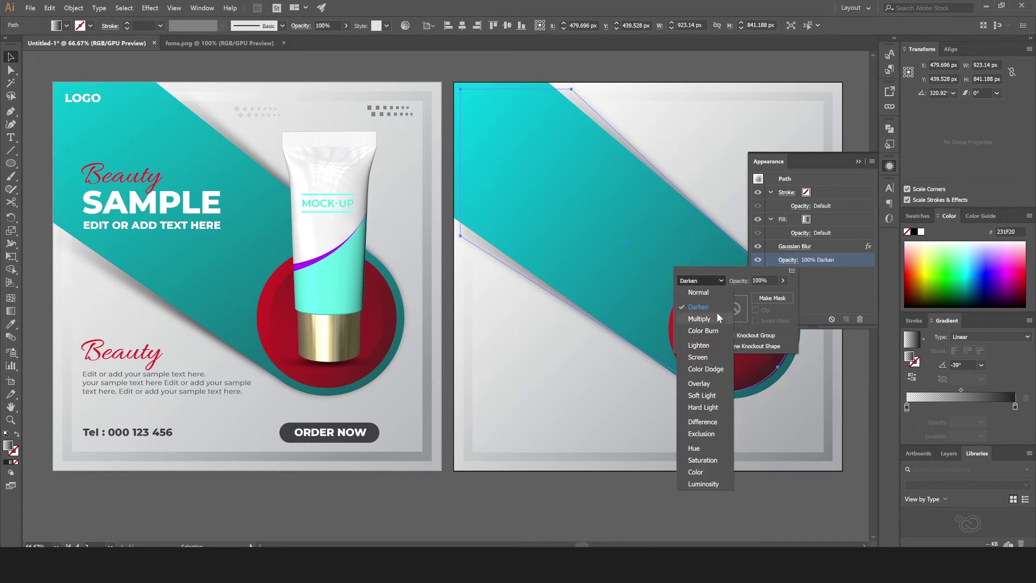
{"action": "key", "text": "Escape"}
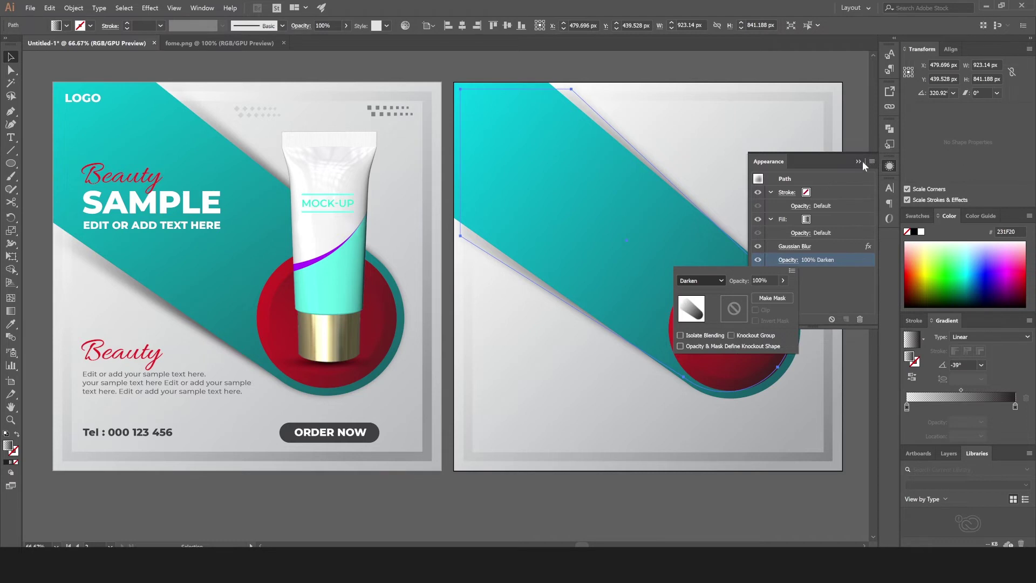
{"action": "left_click", "coordinate": [863, 161]}
{"action": "left_click", "coordinate": [862, 167]}
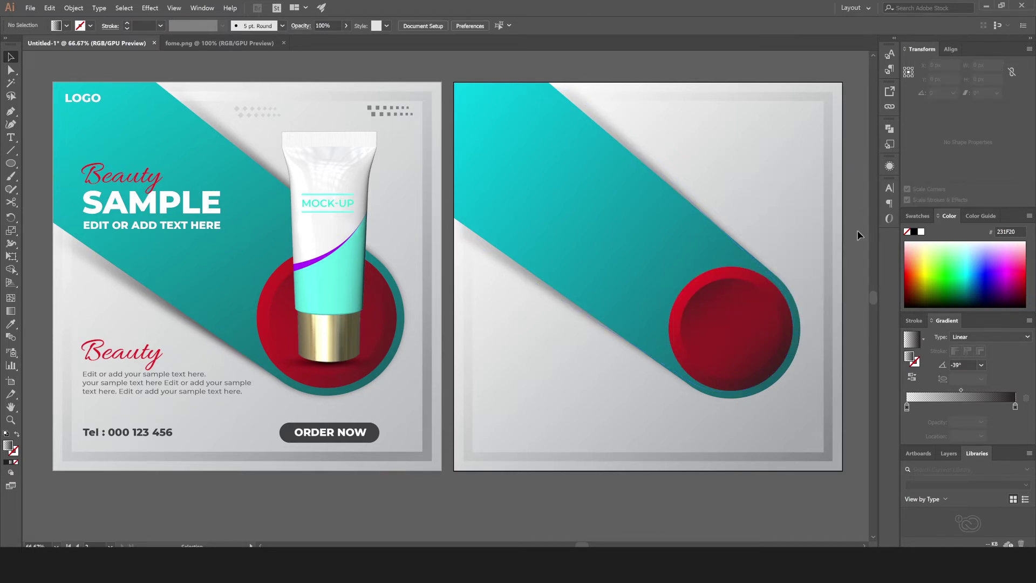
Step: Drag the tube image from fome.png into the Untitled-1 document
{"action": "scroll", "coordinate": [869, 299], "scroll_direction": "down", "scroll_amount": 1}
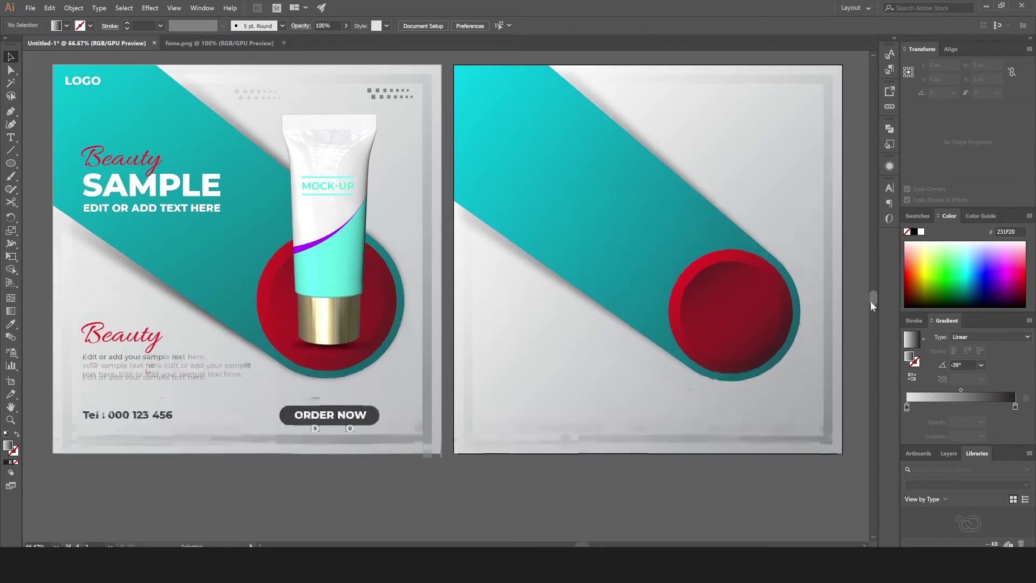
{"action": "scroll", "coordinate": [870, 299], "scroll_direction": "up", "scroll_amount": 1}
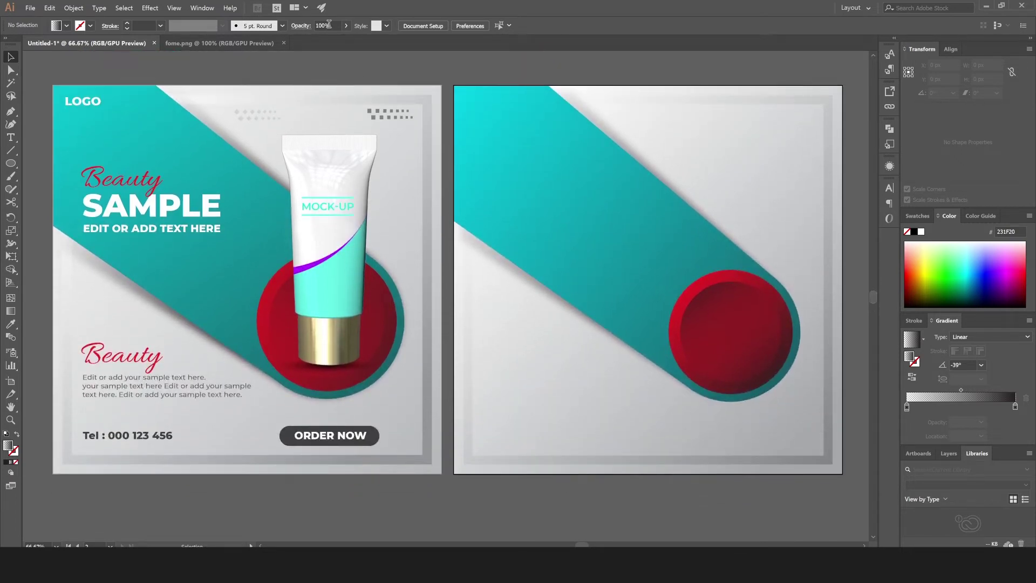
{"action": "left_click", "coordinate": [251, 44]}
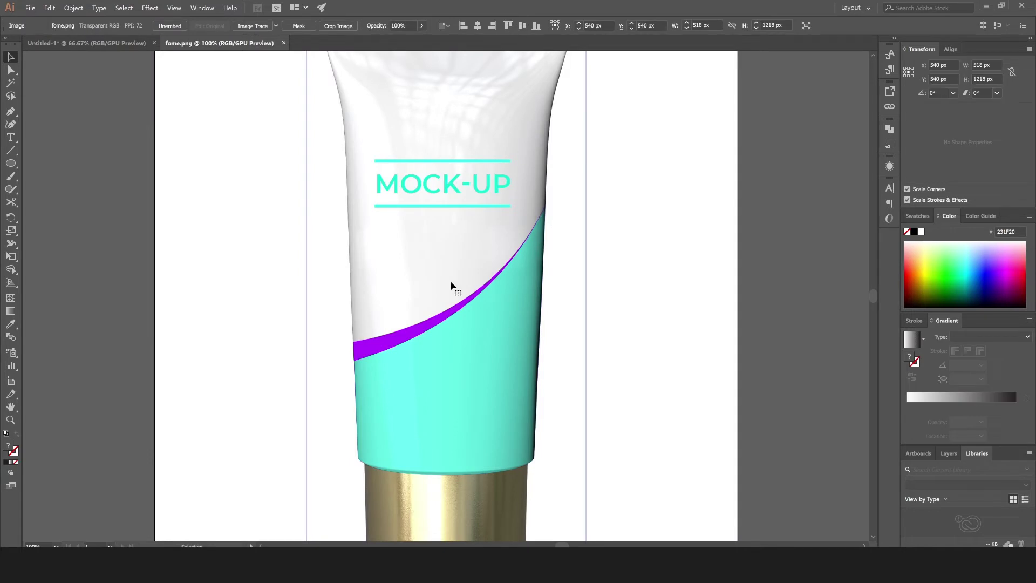
{"action": "mouse_move", "coordinate": [451, 281]}
{"action": "left_mouse_down"}
{"action": "mouse_move", "coordinate": [604, 210]}
{"action": "mouse_move", "coordinate": [634, 231]}
{"action": "left_mouse_up"}
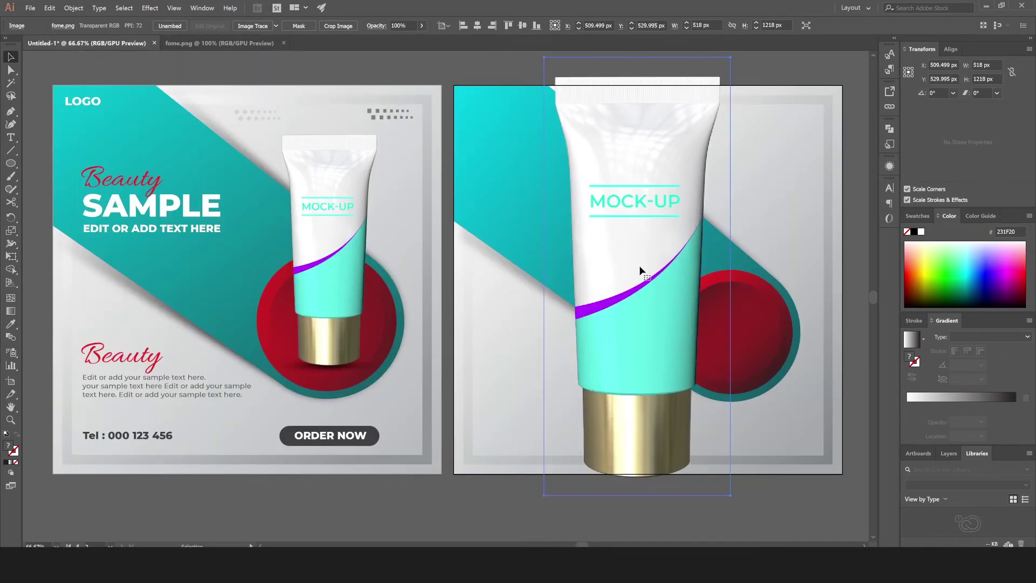
Step: Scale the tube to about 303 × 713 px and position it over the red circle
{"action": "key", "text": "e"}
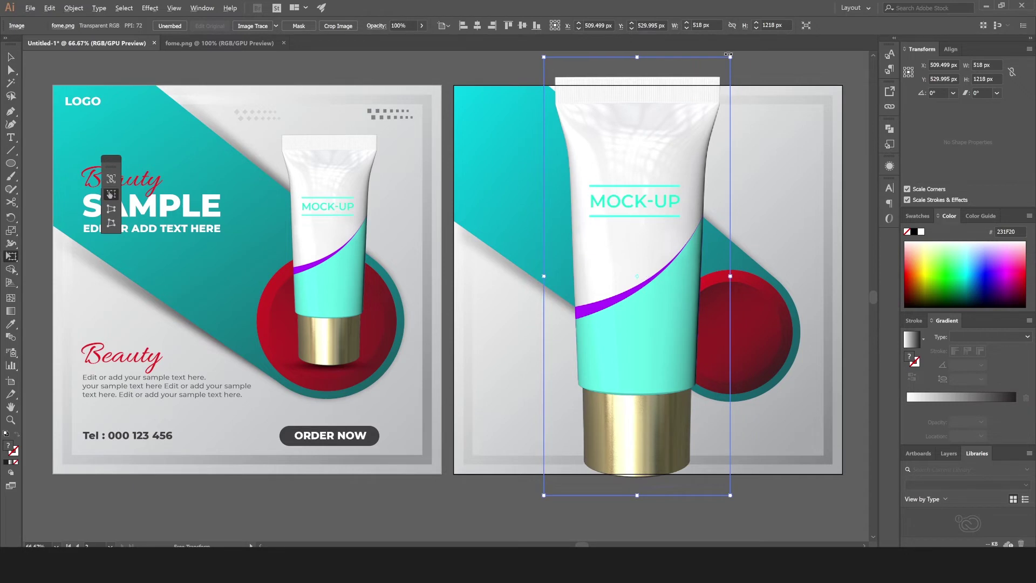
{"action": "left_click_drag", "start_coordinate": [728, 54], "coordinate": [708, 142]}
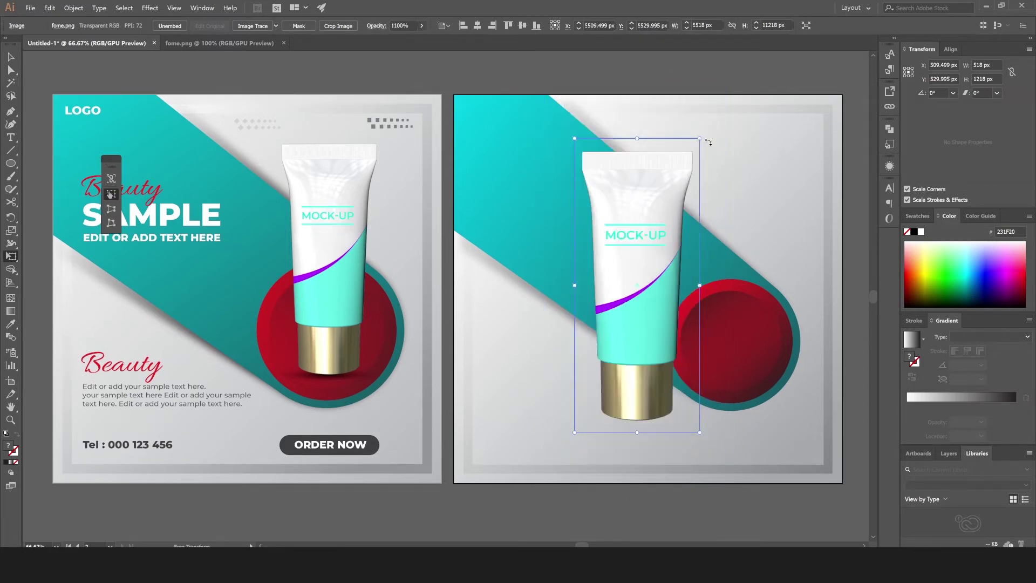
{"action": "left_click_drag", "start_coordinate": [646, 238], "coordinate": [734, 206]}
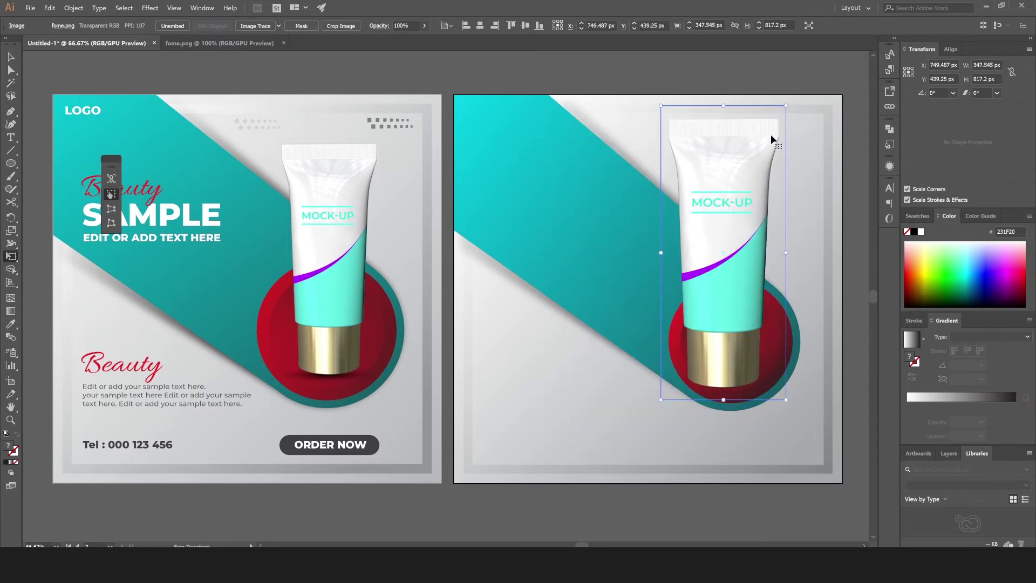
{"action": "left_click_drag", "start_coordinate": [788, 109], "coordinate": [774, 133]}
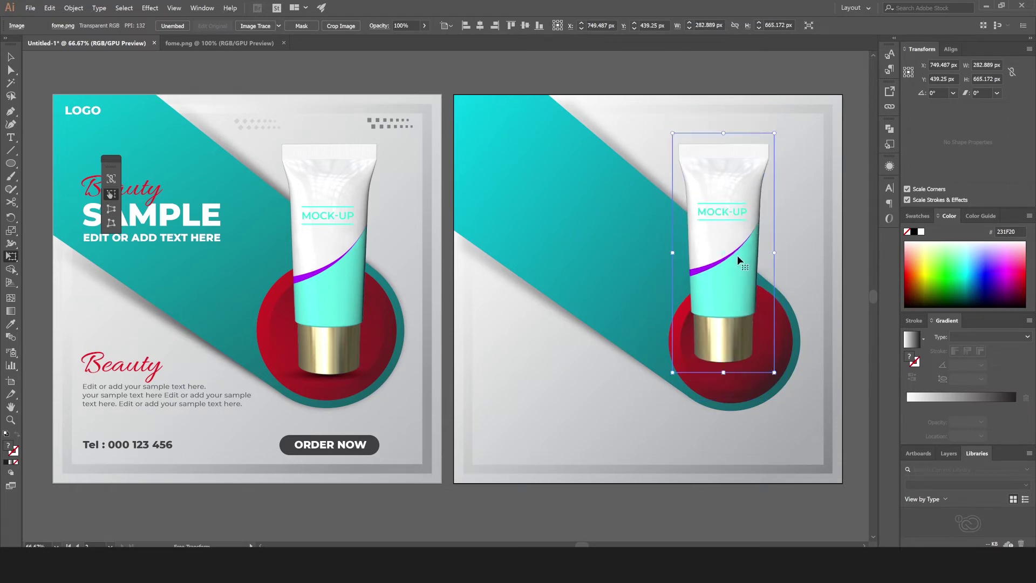
{"action": "left_click_drag", "start_coordinate": [737, 257], "coordinate": [746, 265]}
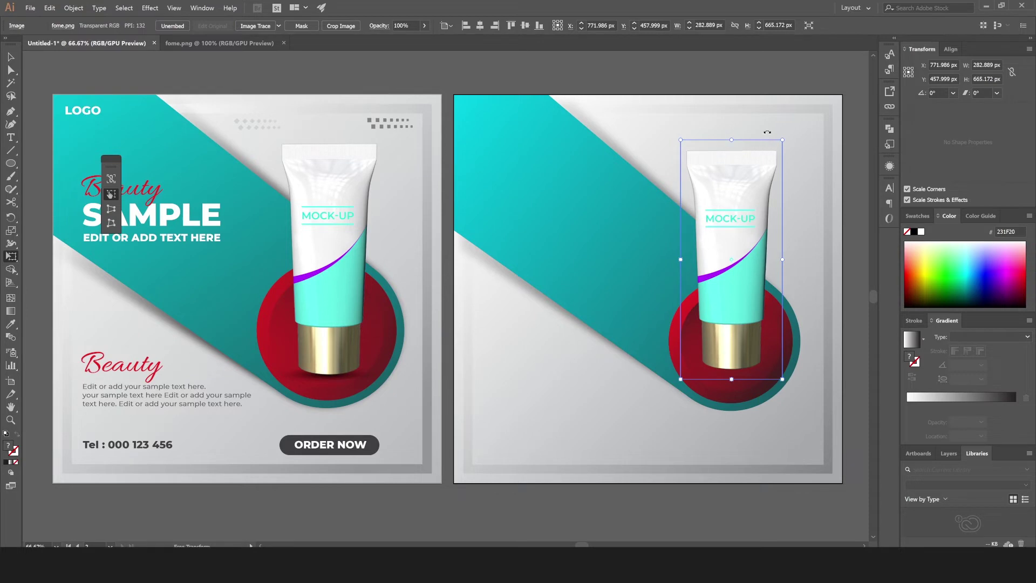
{"action": "left_click_drag", "start_coordinate": [781, 140], "coordinate": [784, 132]}
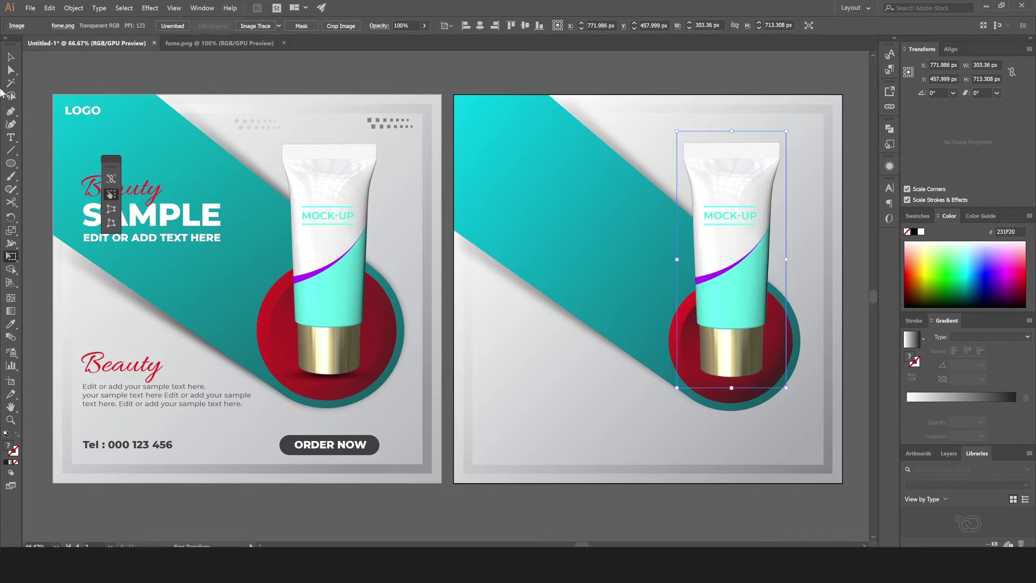
{"action": "left_click", "coordinate": [11, 57]}
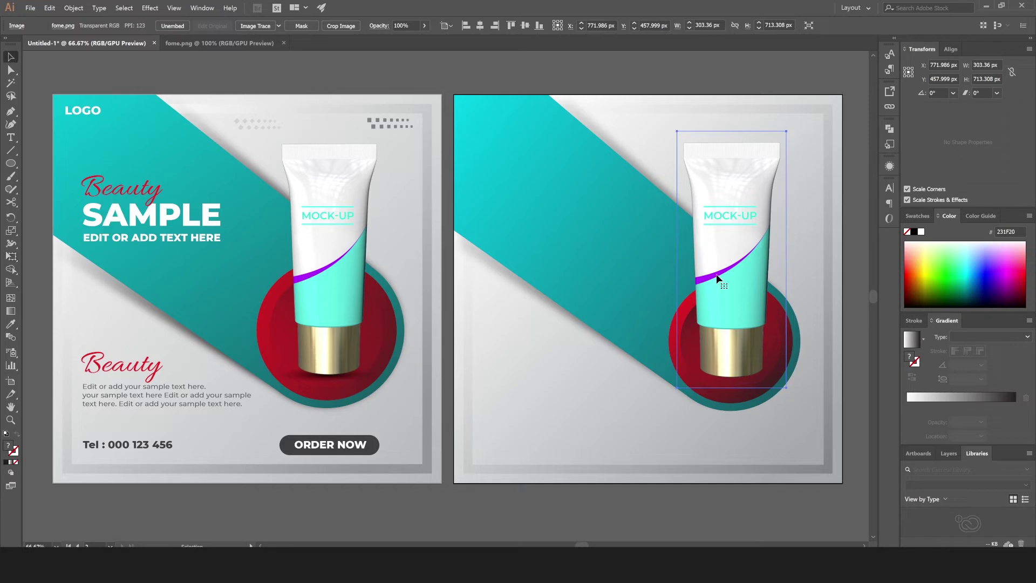
{"action": "left_click_drag", "start_coordinate": [717, 276], "coordinate": [716, 272]}
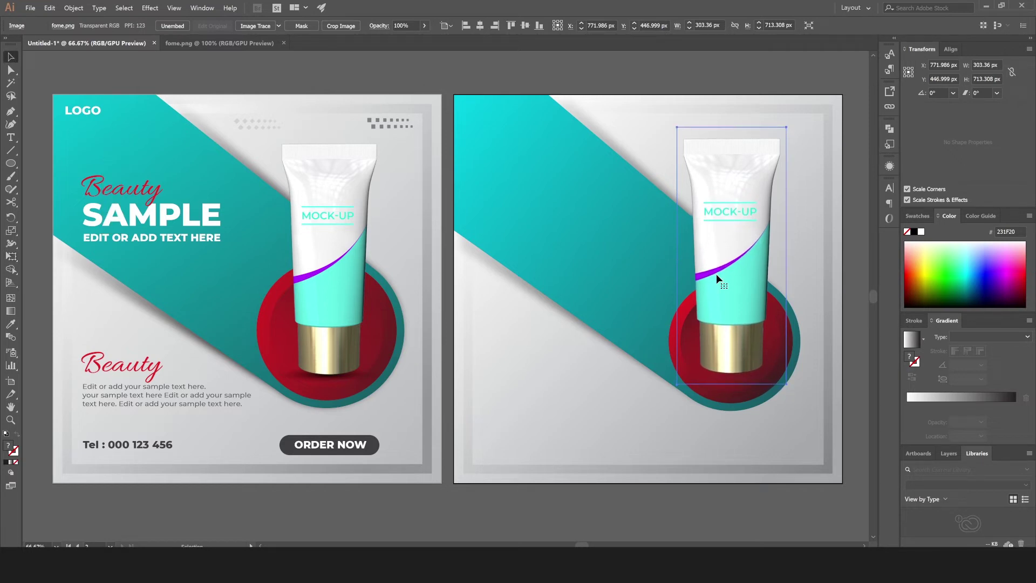
Step: Draw a small circle on the teal band's upper left and give it a gradient fill
{"action": "left_click_drag", "start_coordinate": [10, 163], "coordinate": [64, 189]}
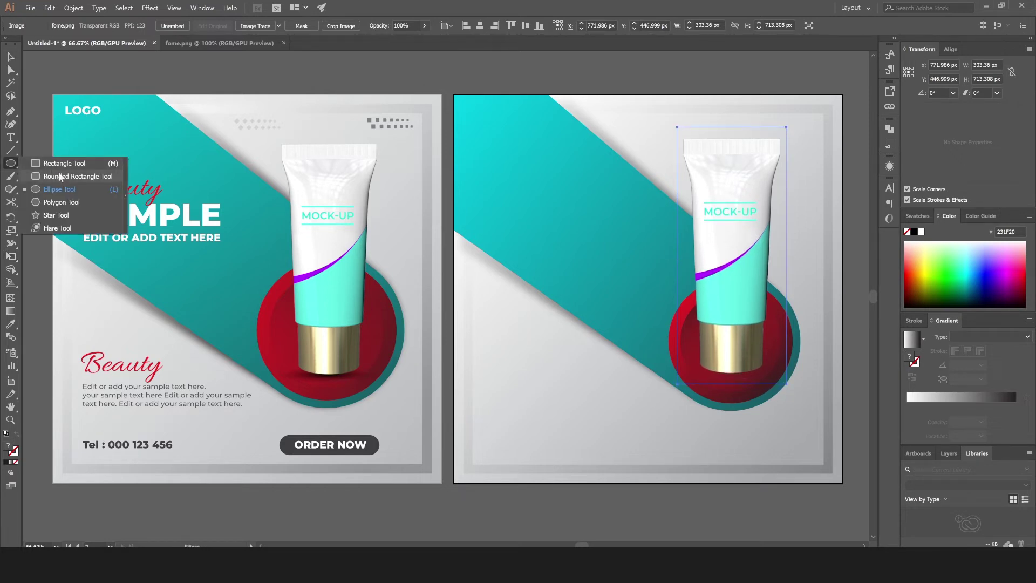
{"action": "left_click", "coordinate": [63, 189]}
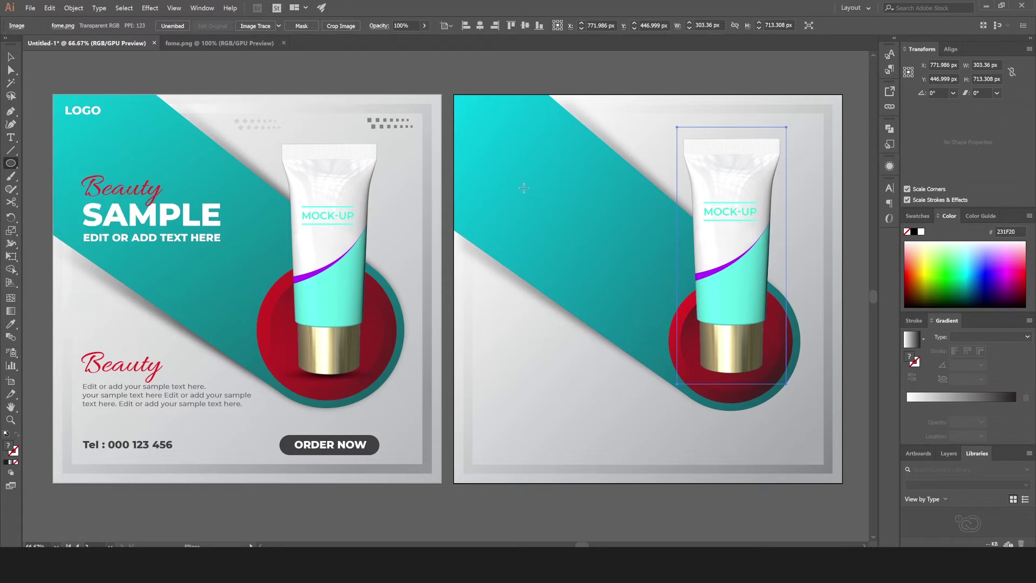
{"action": "left_click_drag", "start_coordinate": [523, 188], "coordinate": [592, 257]}
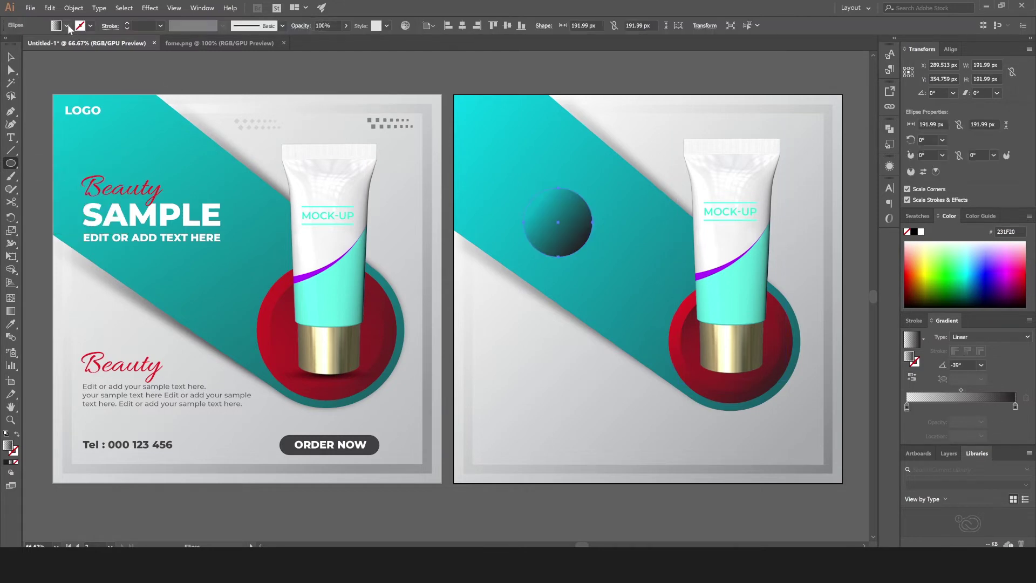
{"action": "left_click", "coordinate": [67, 26]}
{"action": "left_click", "coordinate": [7, 67]}
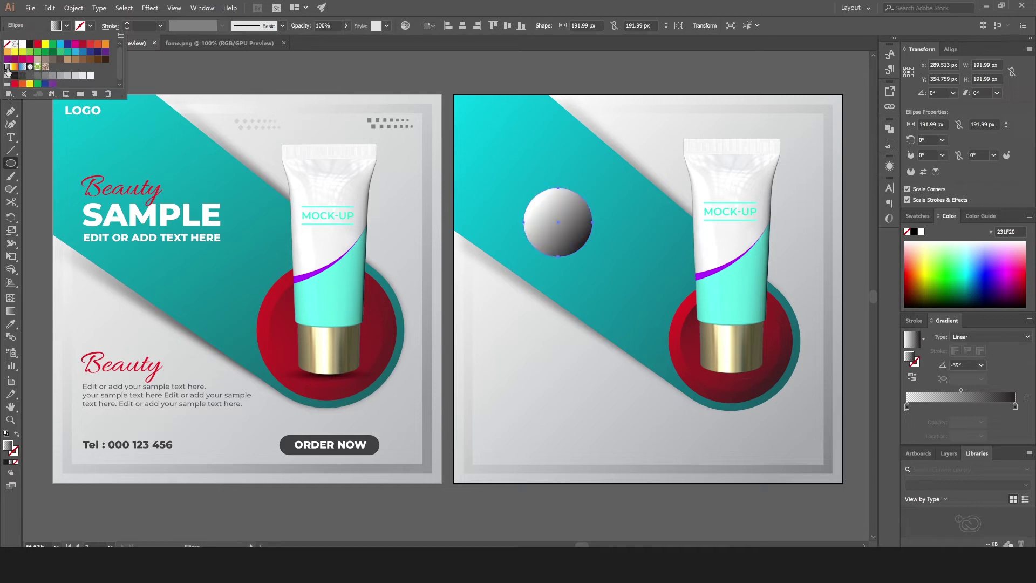
{"action": "left_click", "coordinate": [974, 344]}
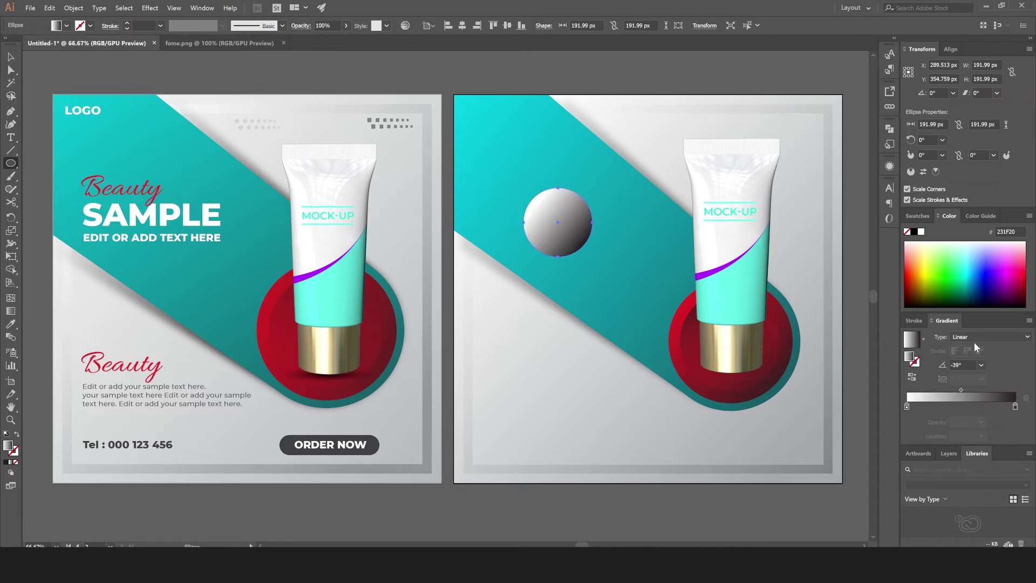
Step: Make the gradient radial, fading from a black left stop to a 0% opacity right stop
{"action": "left_click", "coordinate": [973, 339]}
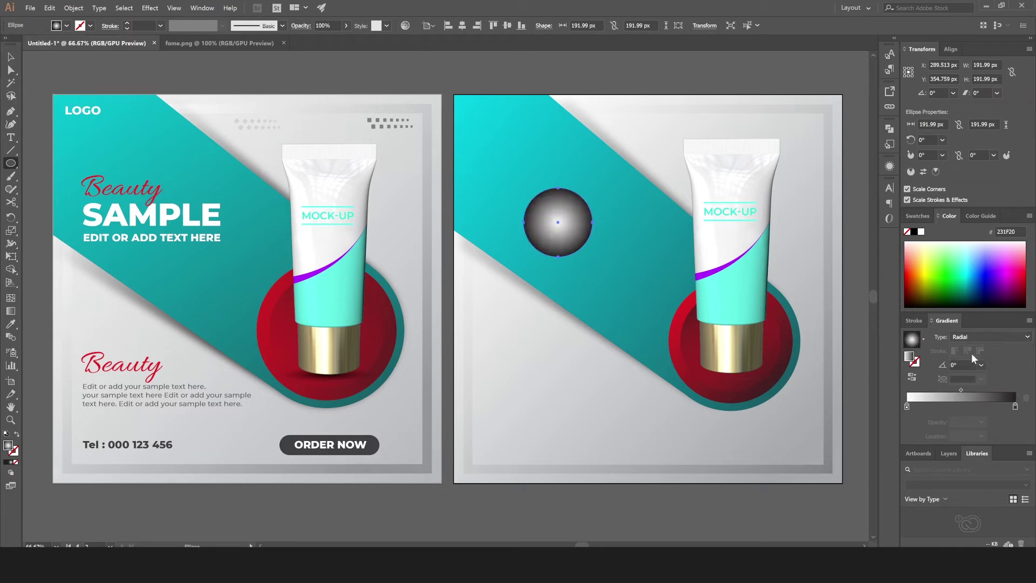
{"action": "double_click", "coordinate": [908, 407]}
{"action": "left_click", "coordinate": [898, 440]}
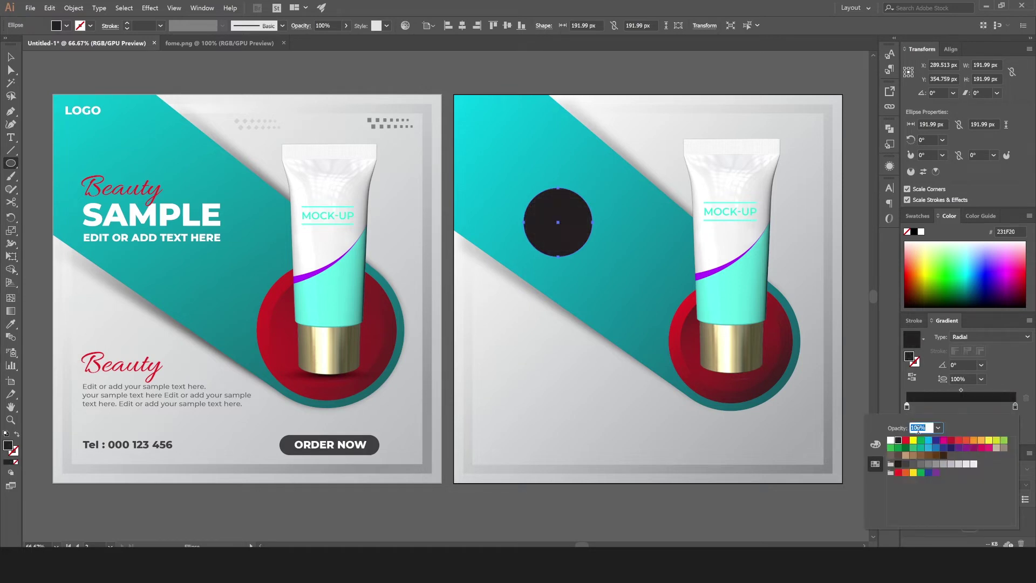
{"action": "left_click", "coordinate": [1015, 406]}
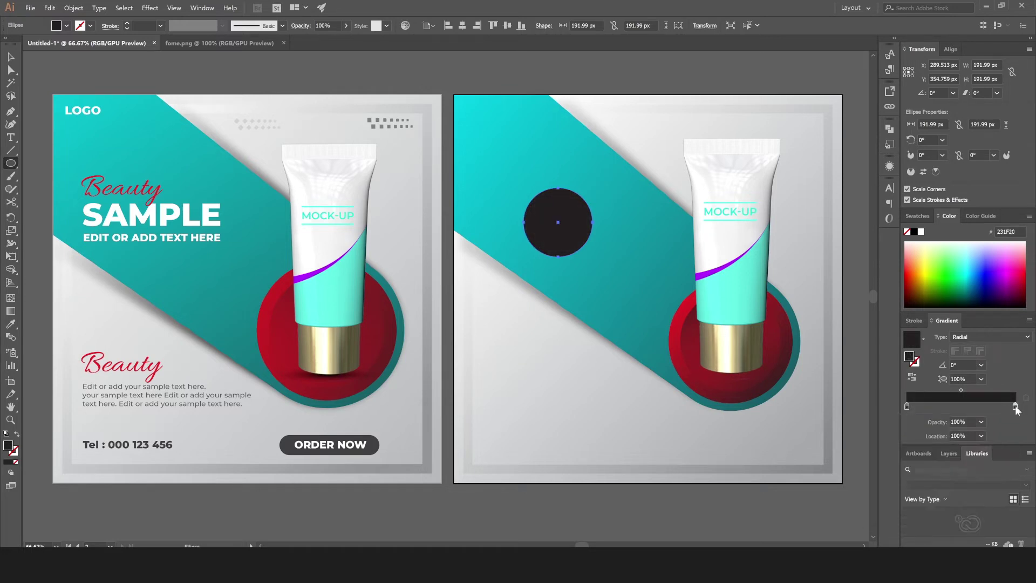
{"action": "left_click", "coordinate": [981, 421]}
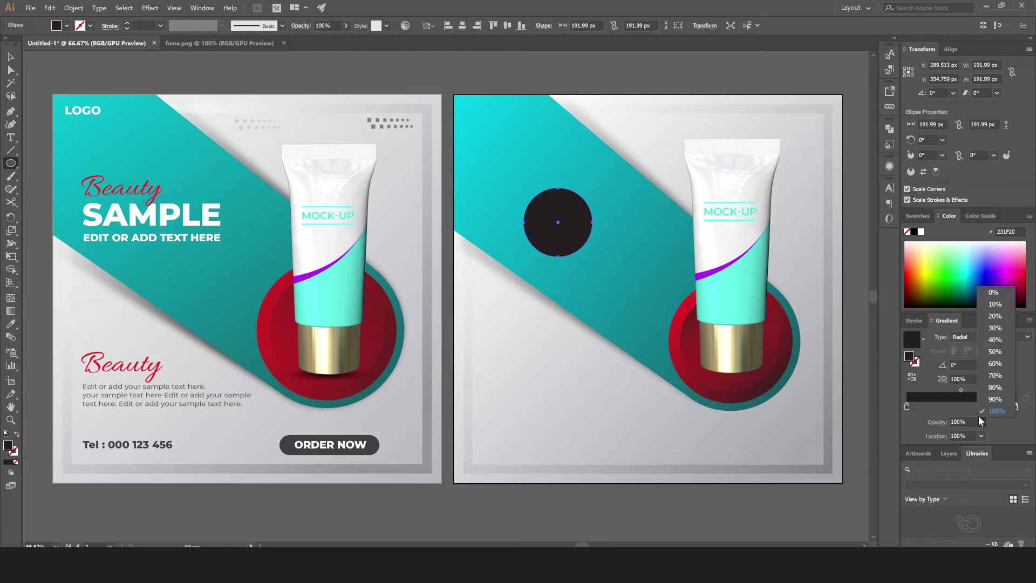
{"action": "left_click", "coordinate": [991, 287]}
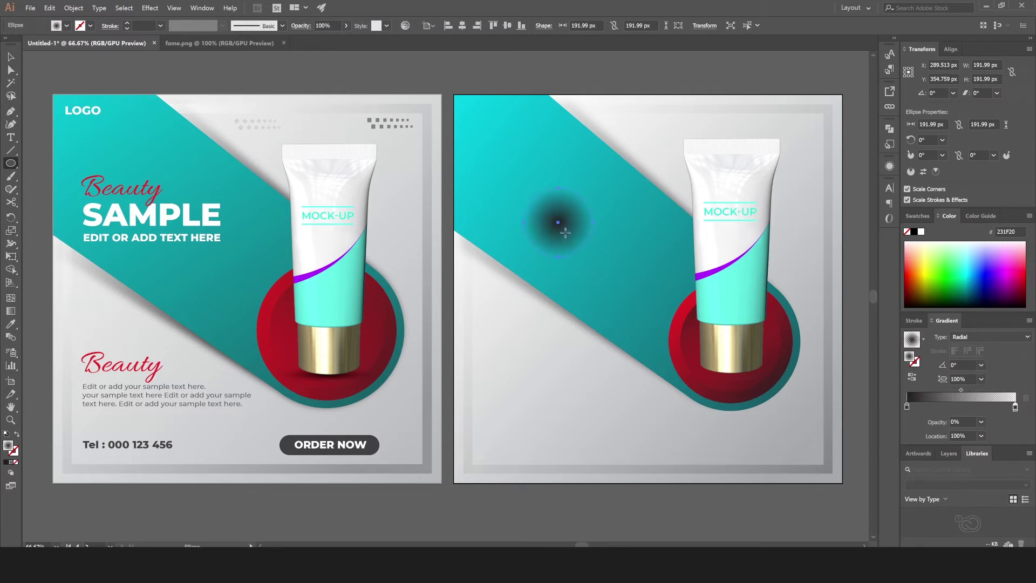
{"action": "key", "text": "g"}
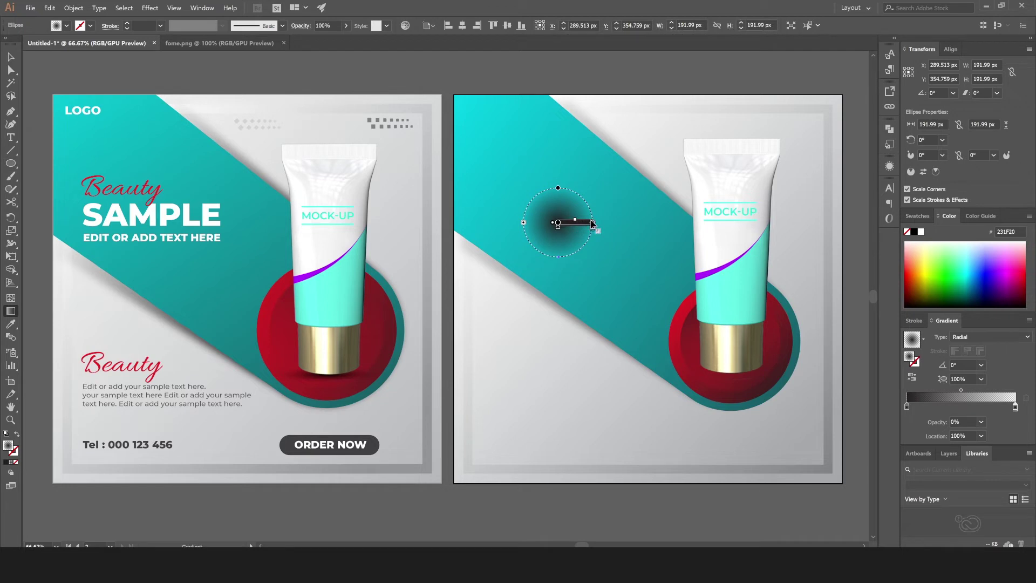
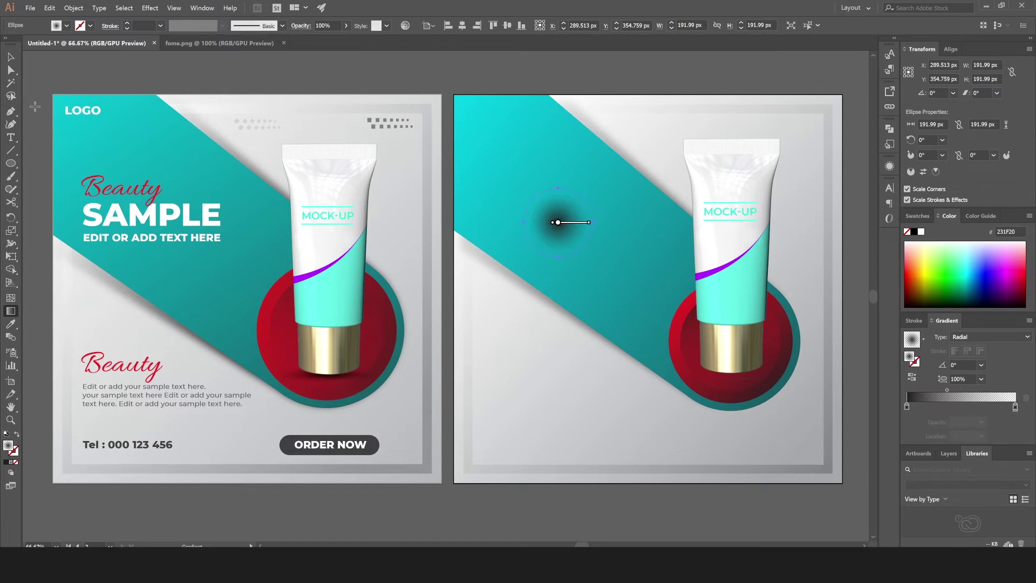
Step: Give the dark radial-gradient ellipse a Multiply blend mode at 100% opacity
{"action": "left_click", "coordinate": [11, 56]}
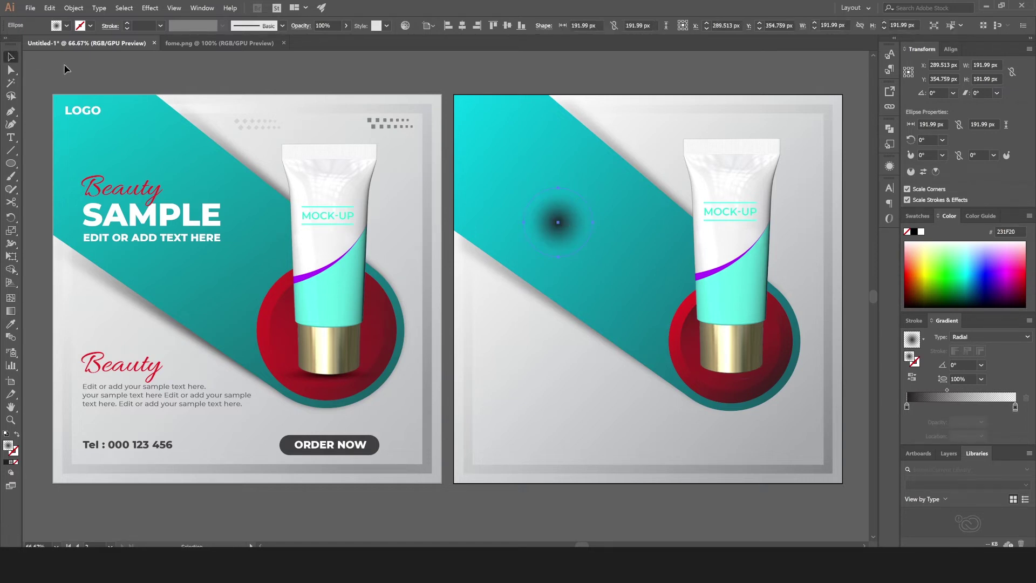
{"action": "left_click", "coordinate": [38, 67]}
{"action": "left_click", "coordinate": [563, 228]}
{"action": "left_click", "coordinate": [890, 166]}
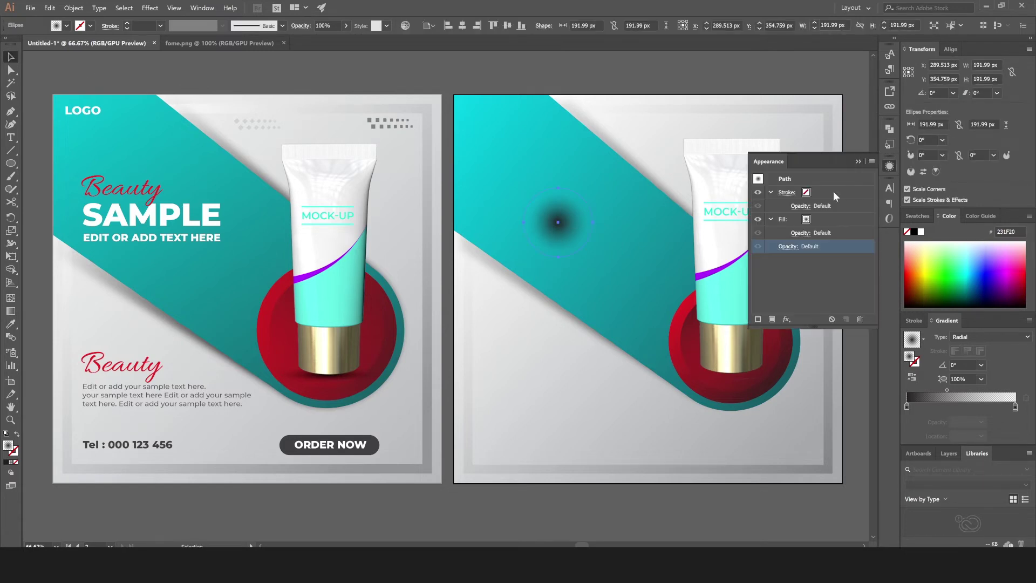
{"action": "left_click", "coordinate": [792, 248]}
{"action": "left_click", "coordinate": [697, 266]}
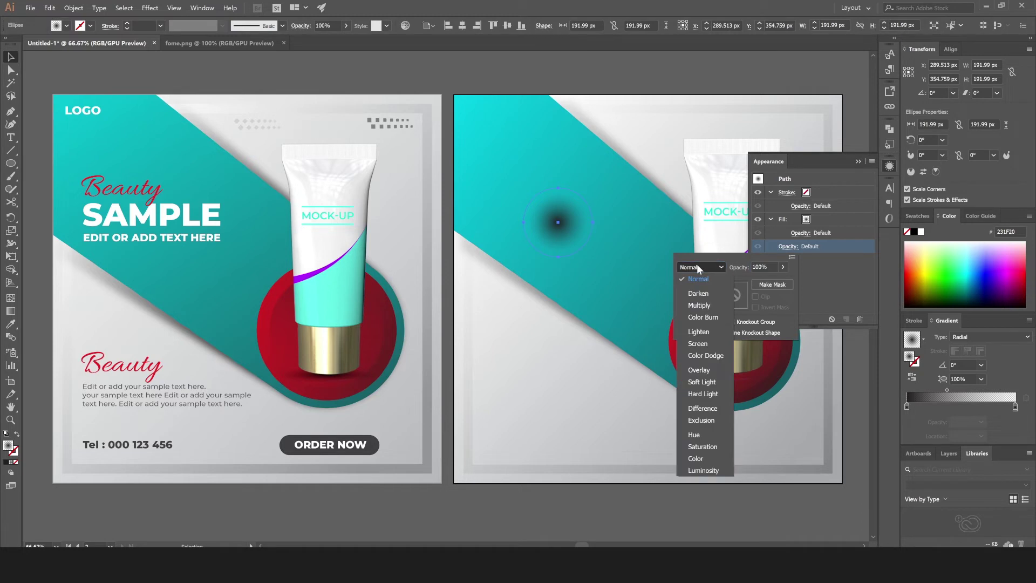
{"action": "left_click", "coordinate": [700, 305]}
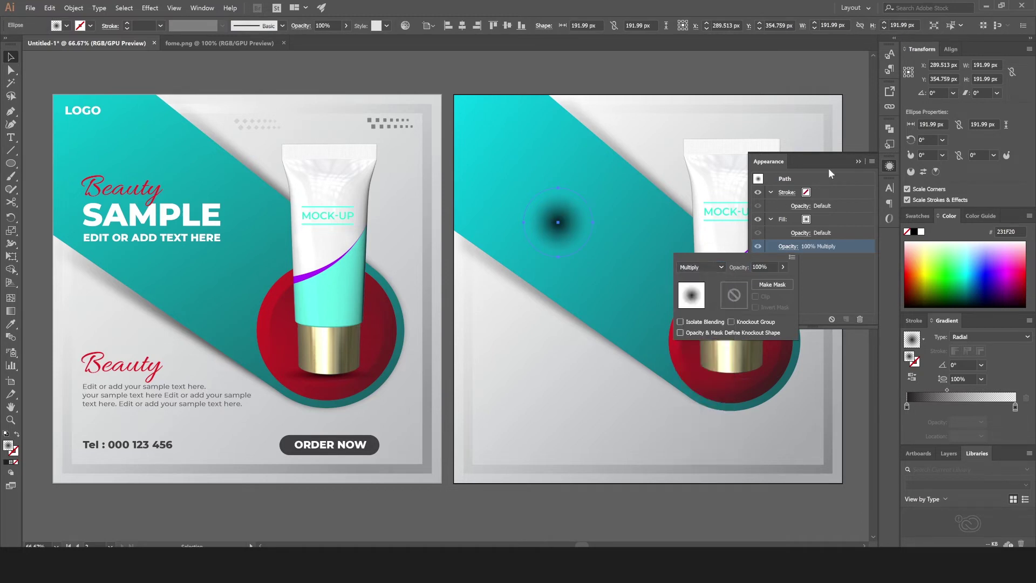
{"action": "left_click", "coordinate": [803, 233]}
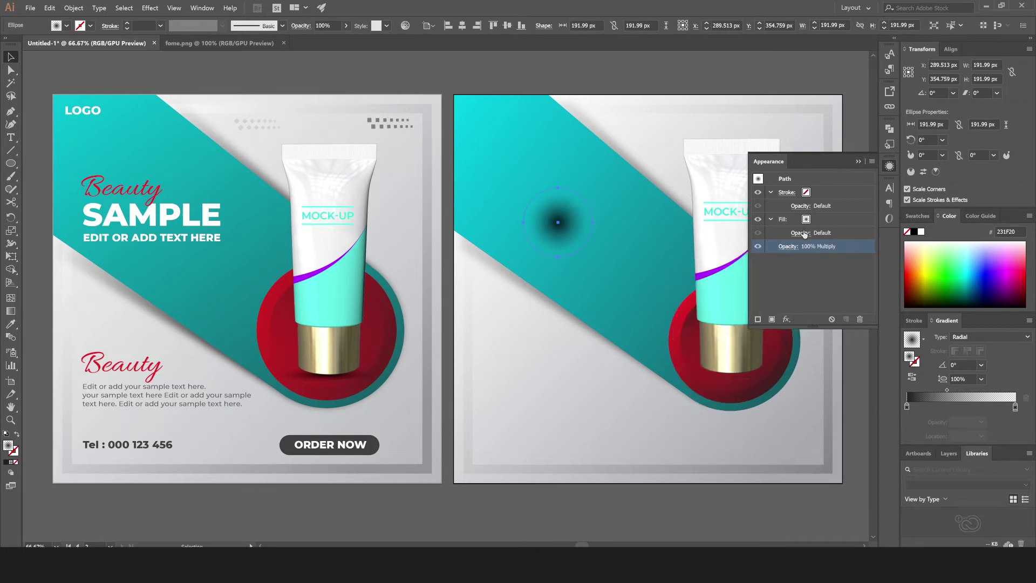
{"action": "left_click", "coordinate": [803, 233]}
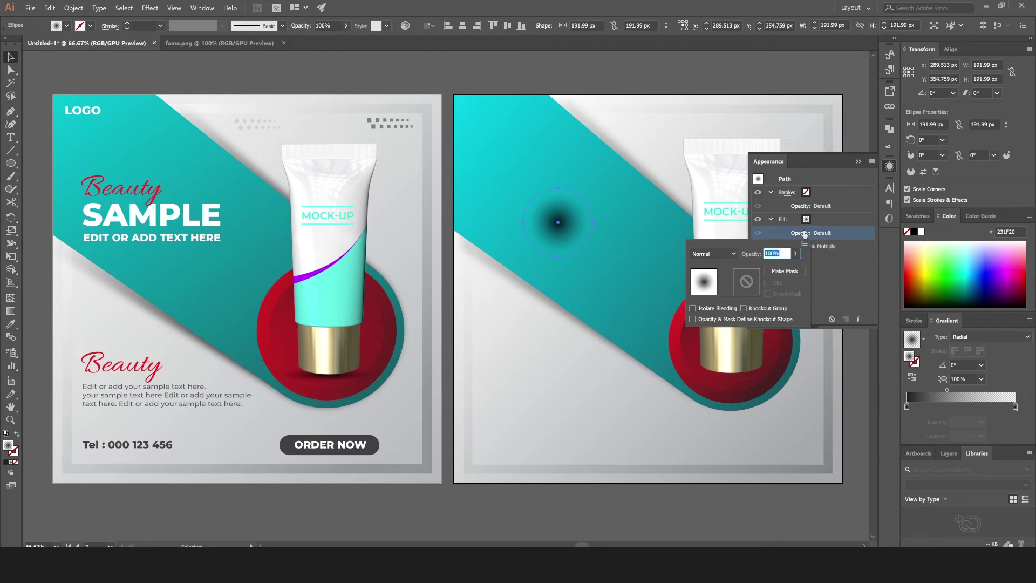
{"action": "left_click", "coordinate": [856, 160]}
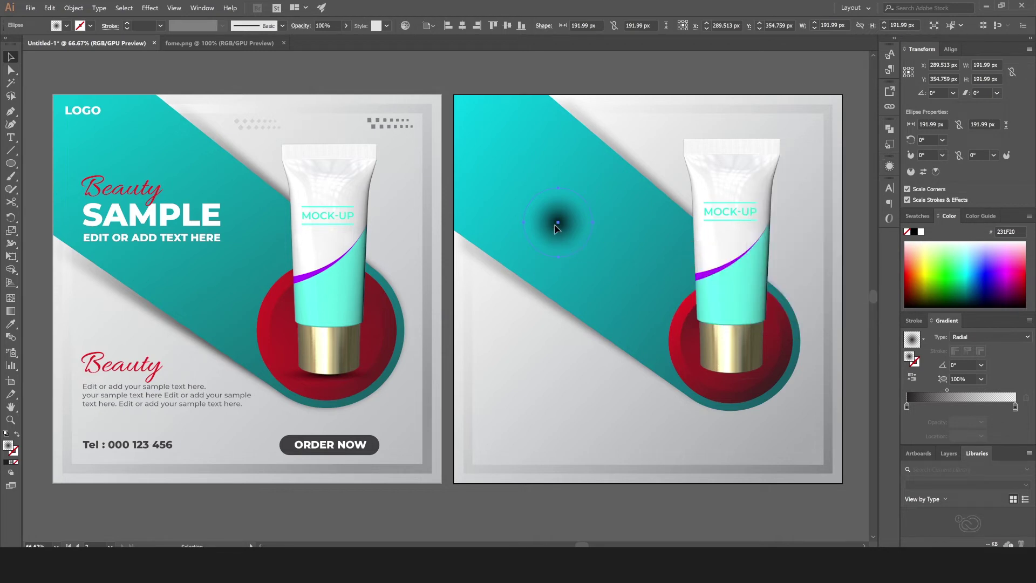
Step: Squash the ellipse into a flat 287.5 × 41.6 px shadow under the tube's gold cap
{"action": "left_click_drag", "start_coordinate": [713, 351], "coordinate": [730, 373]}
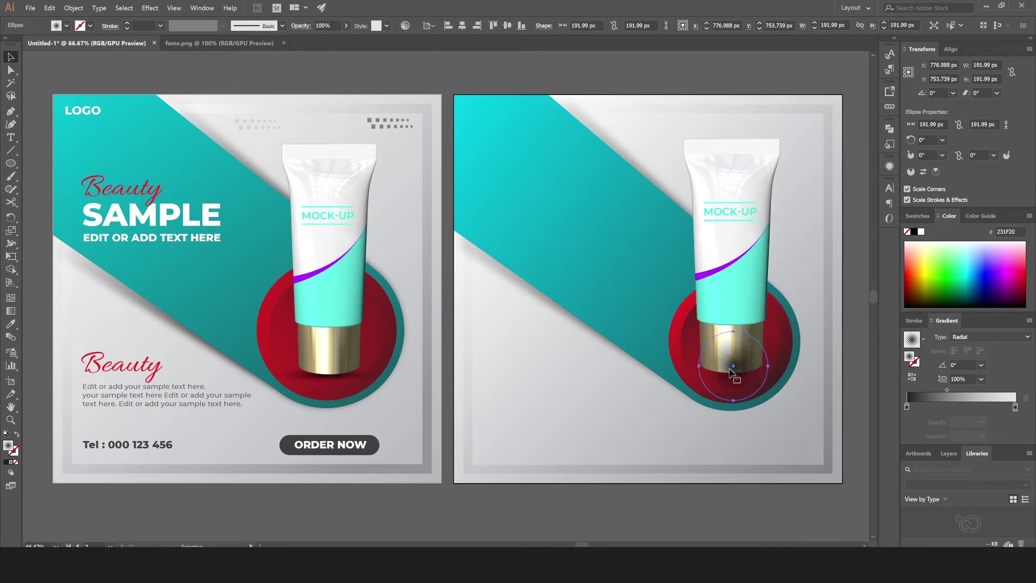
{"action": "key", "text": "e"}
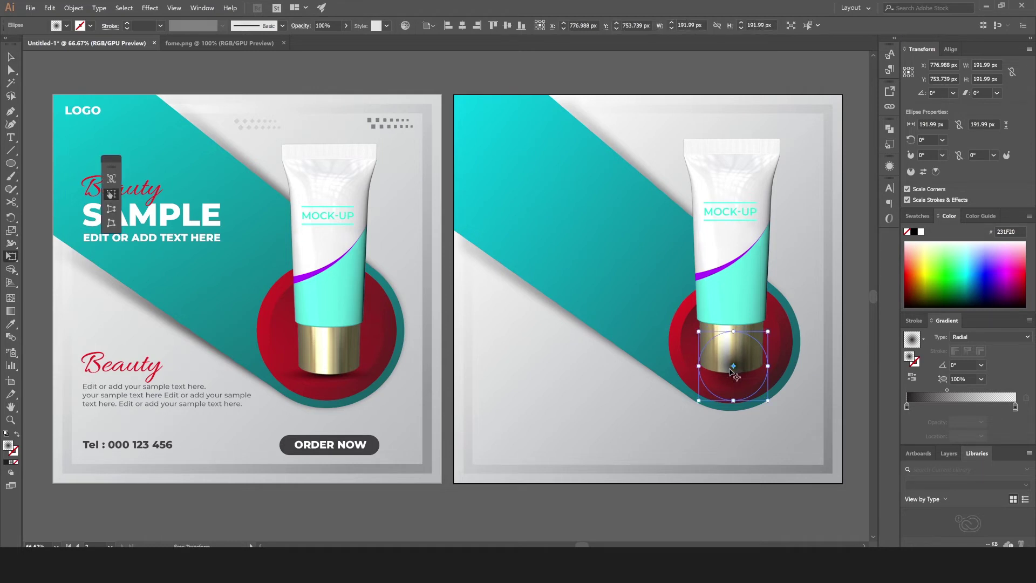
{"action": "left_click_drag", "start_coordinate": [732, 330], "coordinate": [736, 390]}
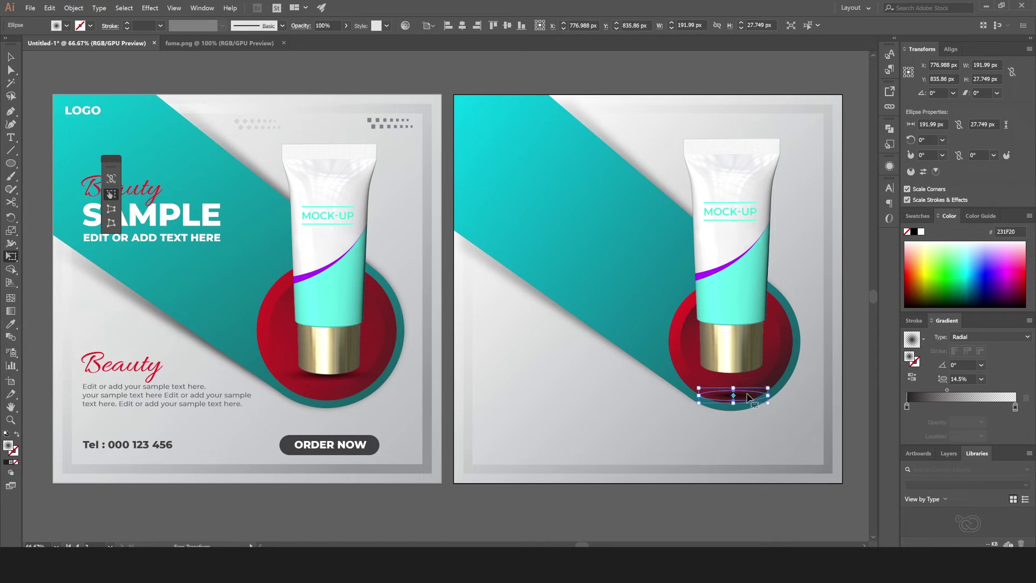
{"action": "mouse_move", "coordinate": [748, 395]}
{"action": "left_mouse_down"}
{"action": "mouse_move", "coordinate": [740, 371]}
{"action": "mouse_move", "coordinate": [788, 390]}
{"action": "left_mouse_up"}
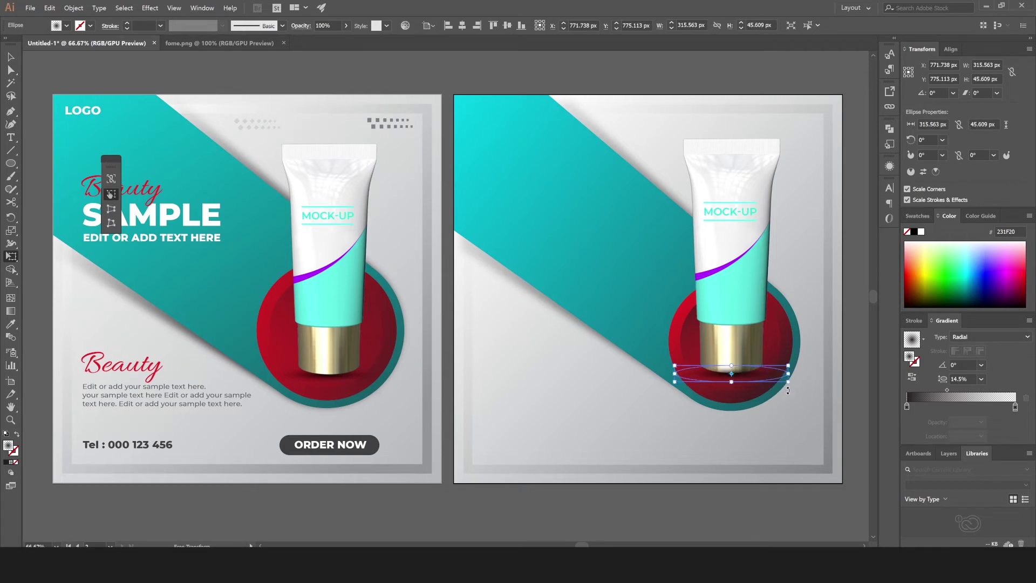
{"action": "key", "text": "v"}
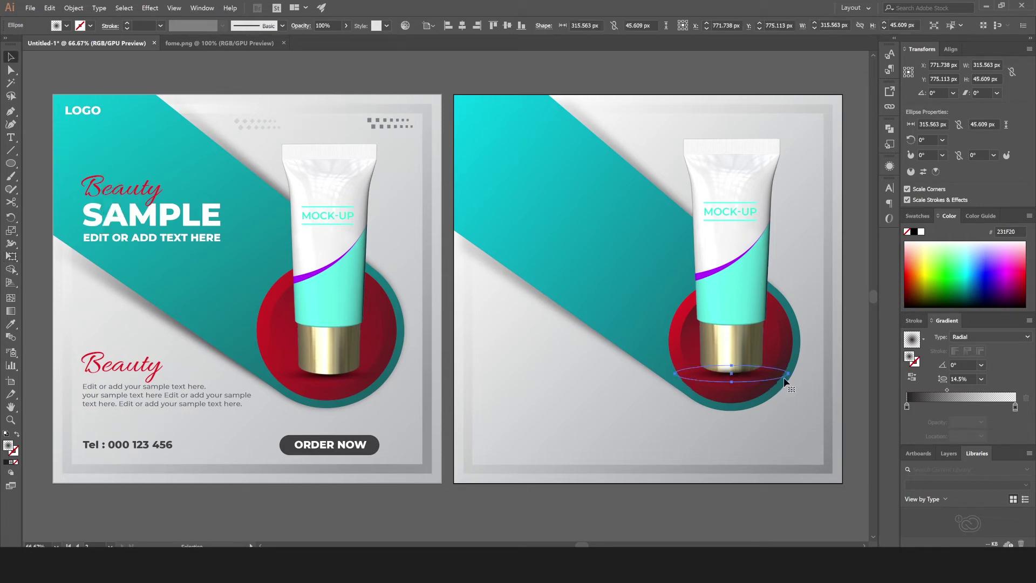
{"action": "key", "text": "e"}
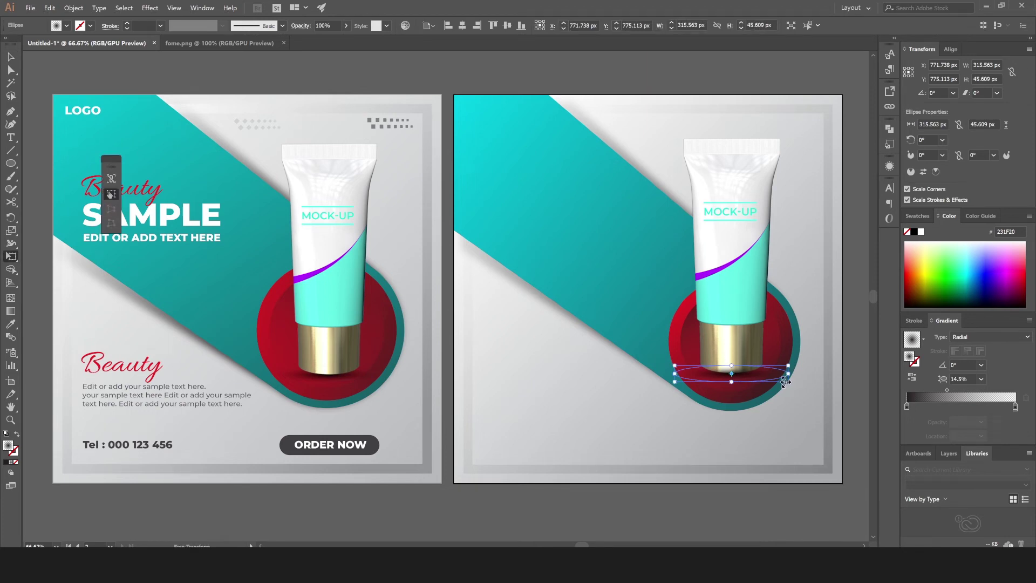
{"action": "left_click_drag", "start_coordinate": [787, 382], "coordinate": [783, 382]}
{"action": "key", "text": "v"}
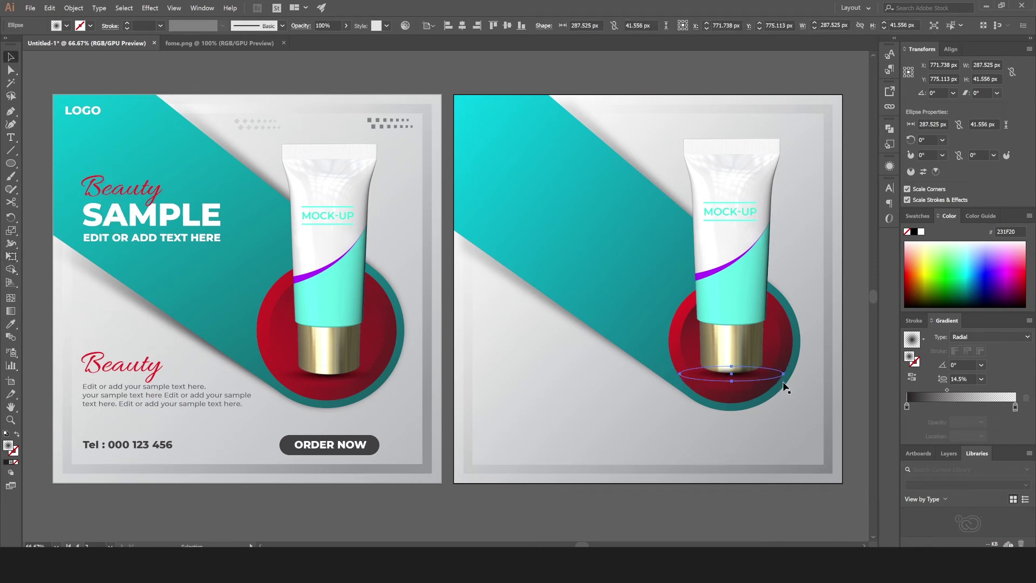
{"action": "left_click", "coordinate": [726, 295]}
Step: Bring the tube image to the front and nudge it down onto the shadow
{"action": "right_click", "coordinate": [727, 294]}
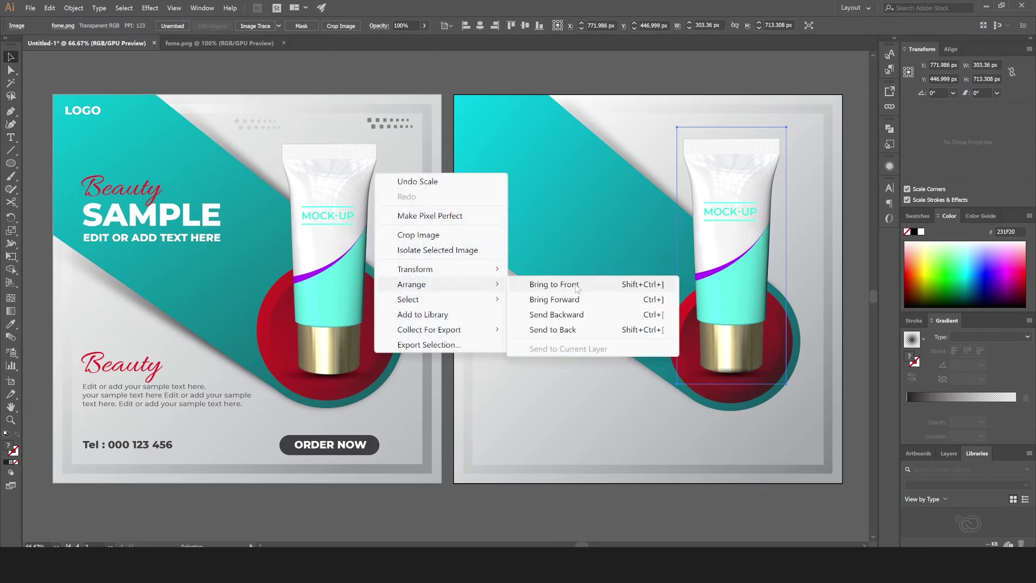
{"action": "left_click", "coordinate": [575, 286]}
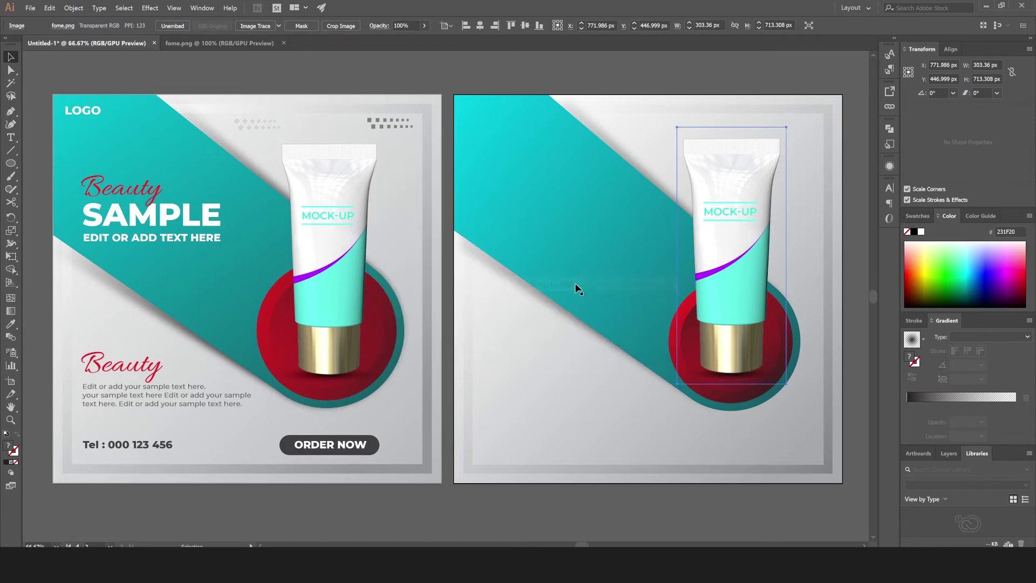
{"action": "left_click", "coordinate": [672, 374]}
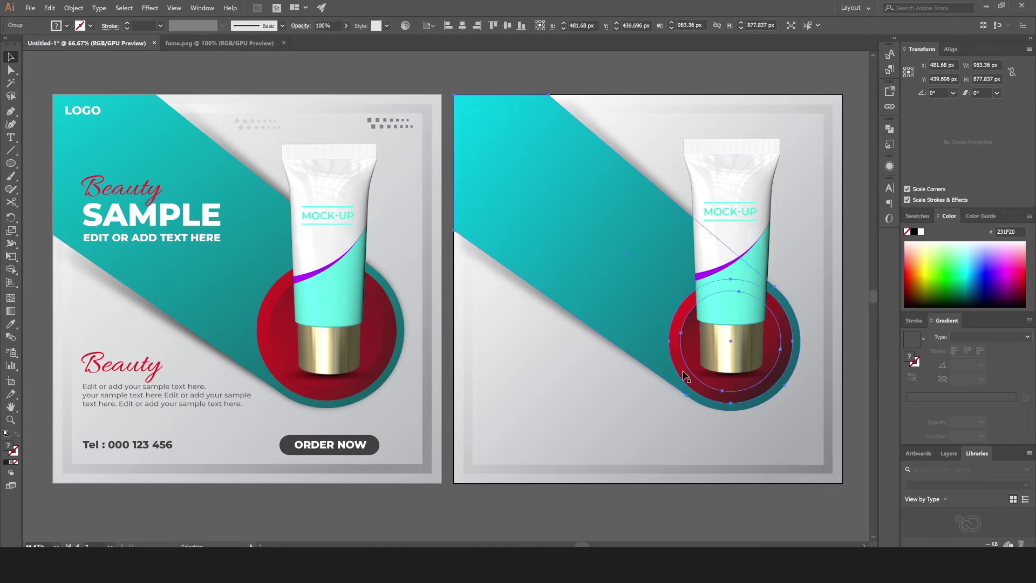
{"action": "left_click", "coordinate": [687, 377]}
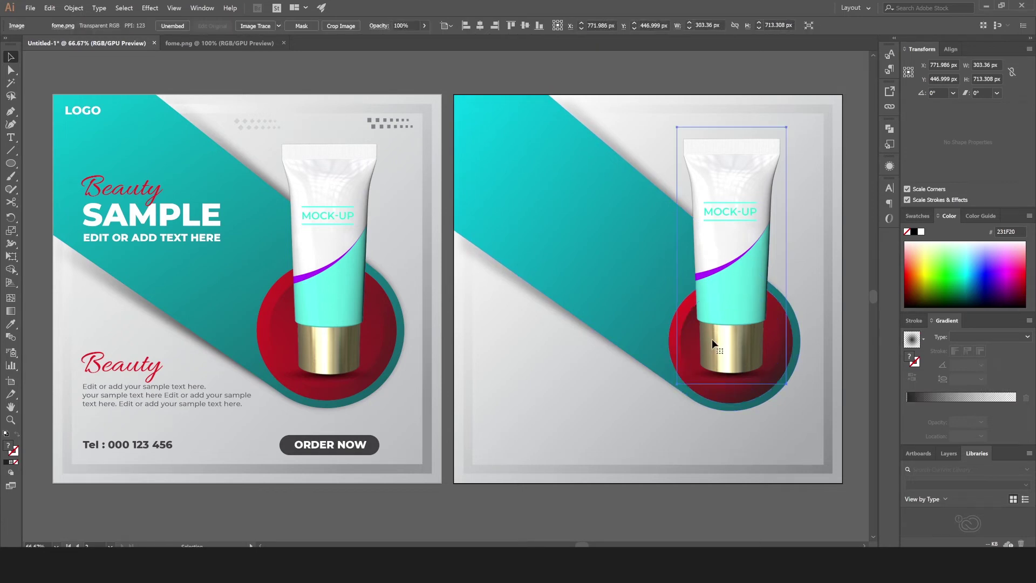
{"action": "key", "text": "Down"}
{"action": "key", "text": "Down"}
{"action": "key", "text": "Down"}
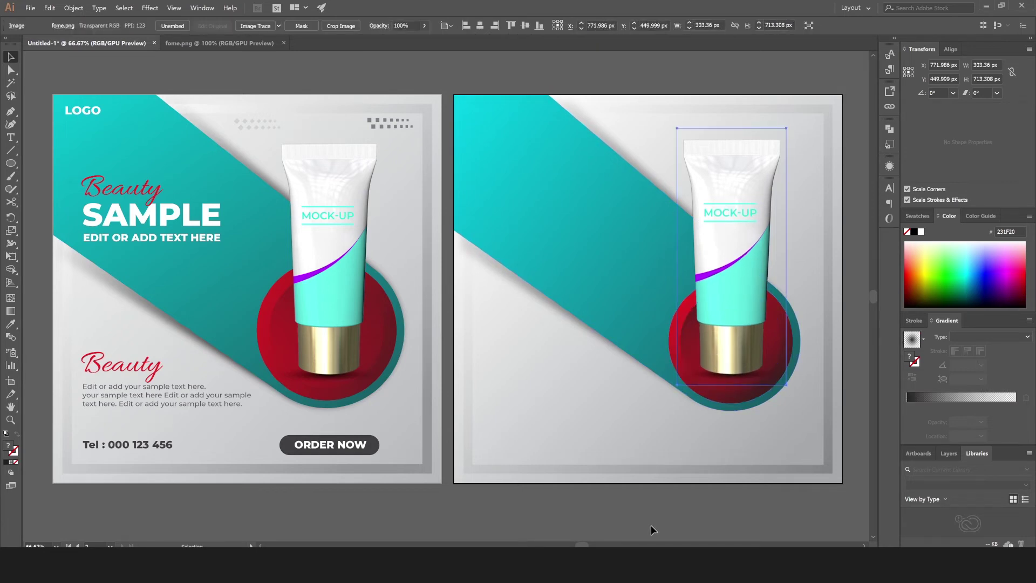
{"action": "left_click", "coordinate": [650, 526]}
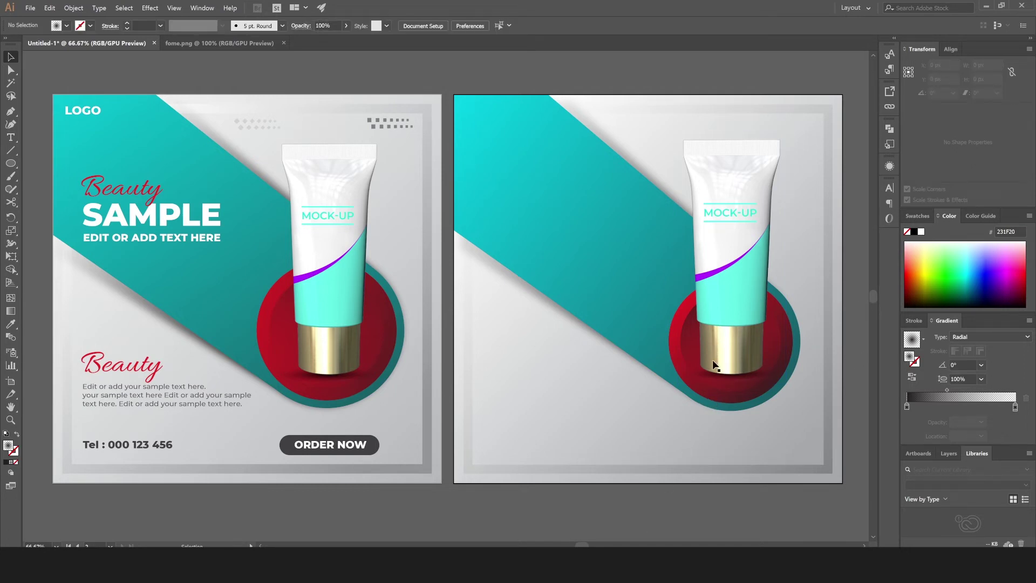
Step: Add a white SAMPLE heading on the right artboard and enlarge it
{"action": "left_click", "coordinate": [14, 141]}
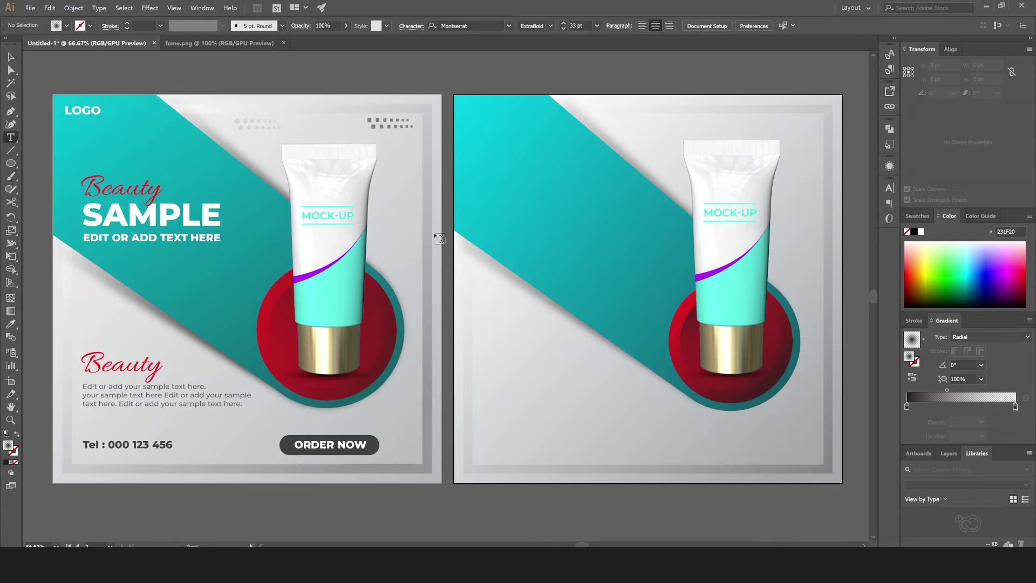
{"action": "left_click", "coordinate": [498, 191]}
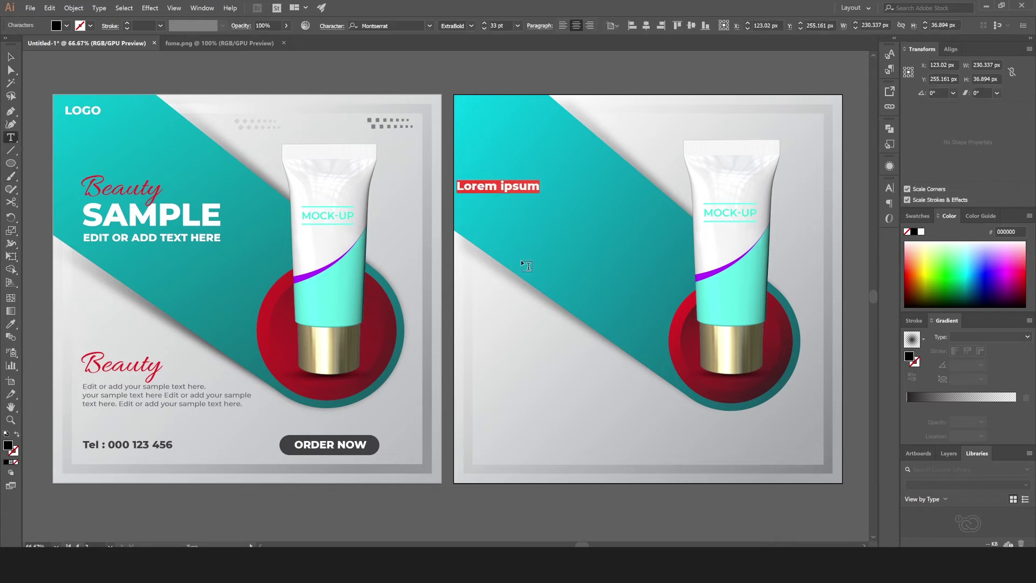
{"action": "type", "text": "SAMPL"}
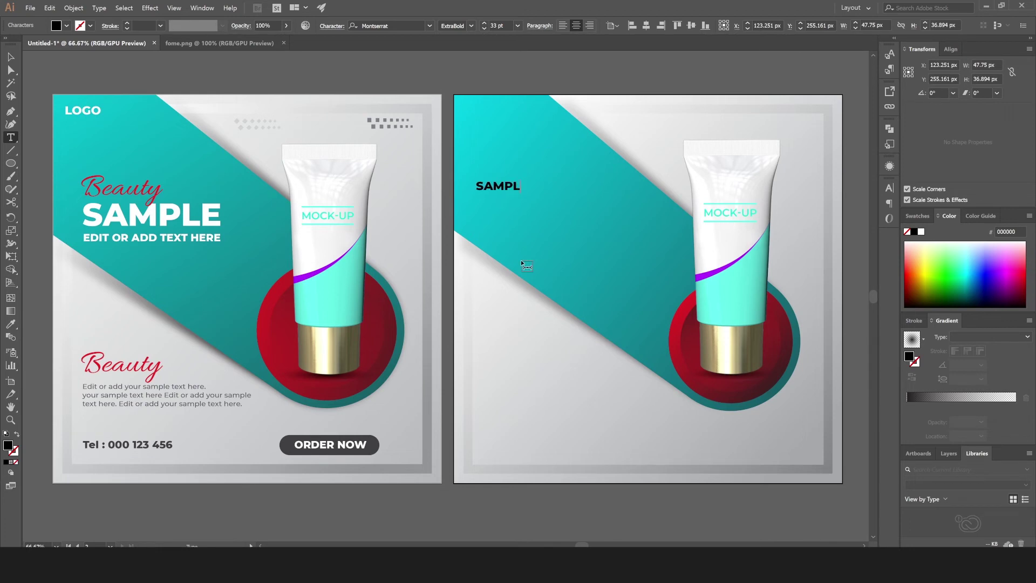
{"action": "type", "text": "E"}
{"action": "left_click", "coordinate": [11, 57]}
{"action": "left_click", "coordinate": [66, 26]}
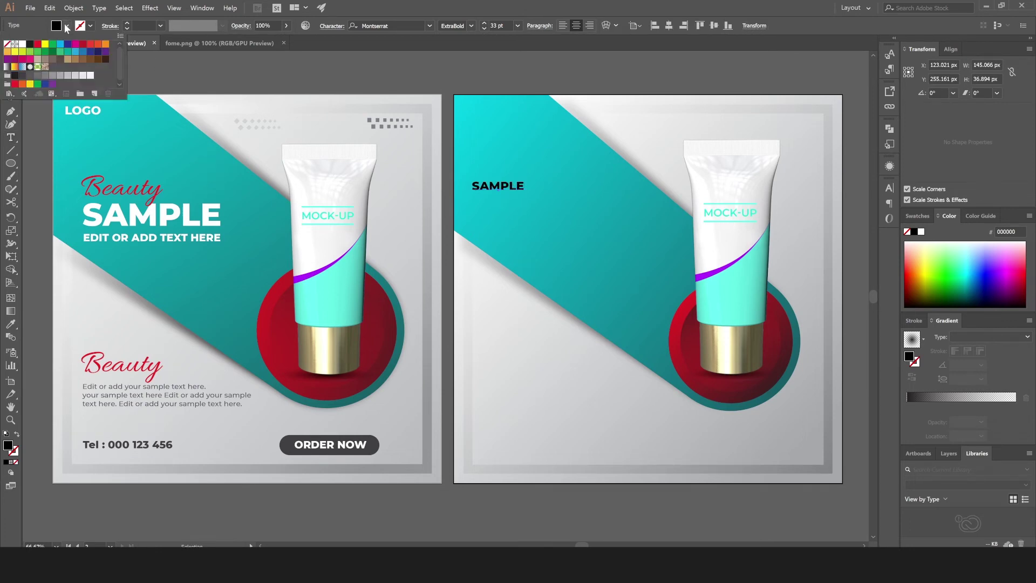
{"action": "left_click", "coordinate": [22, 45]}
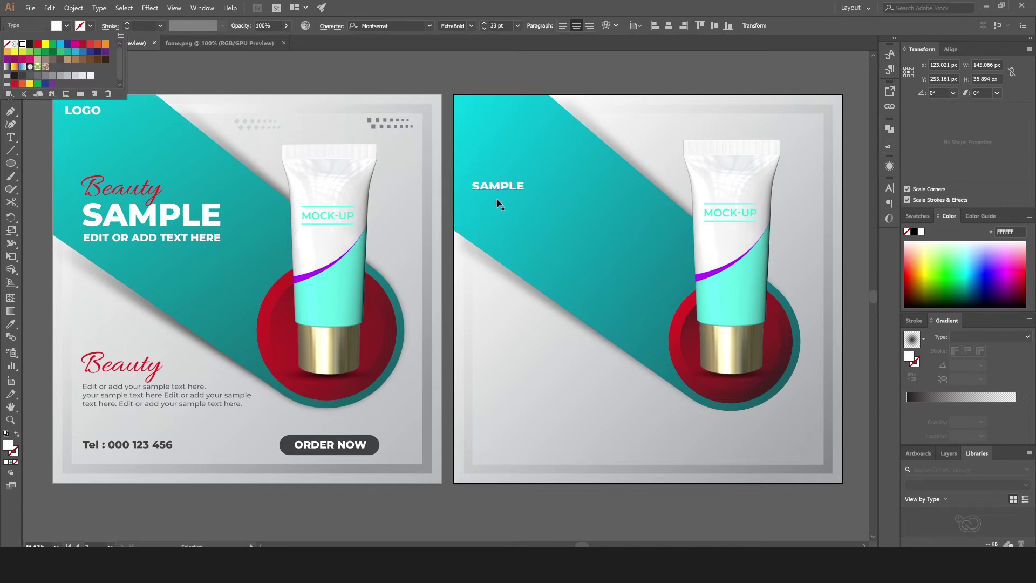
{"action": "key", "text": "e"}
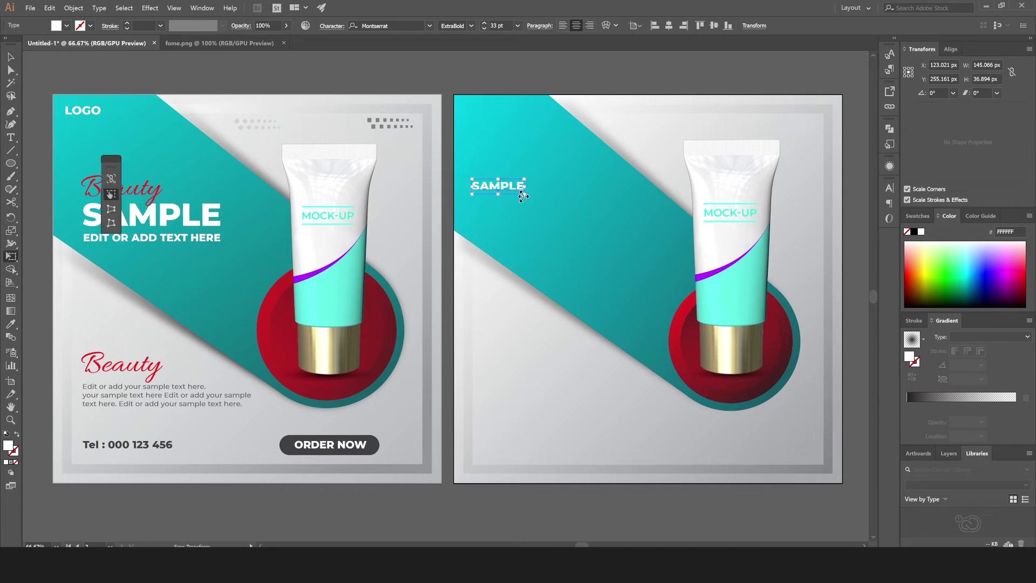
{"action": "mouse_move", "coordinate": [523, 194]}
{"action": "left_mouse_down"}
{"action": "mouse_move", "coordinate": [629, 218]}
{"action": "mouse_move", "coordinate": [597, 215]}
{"action": "left_mouse_up"}
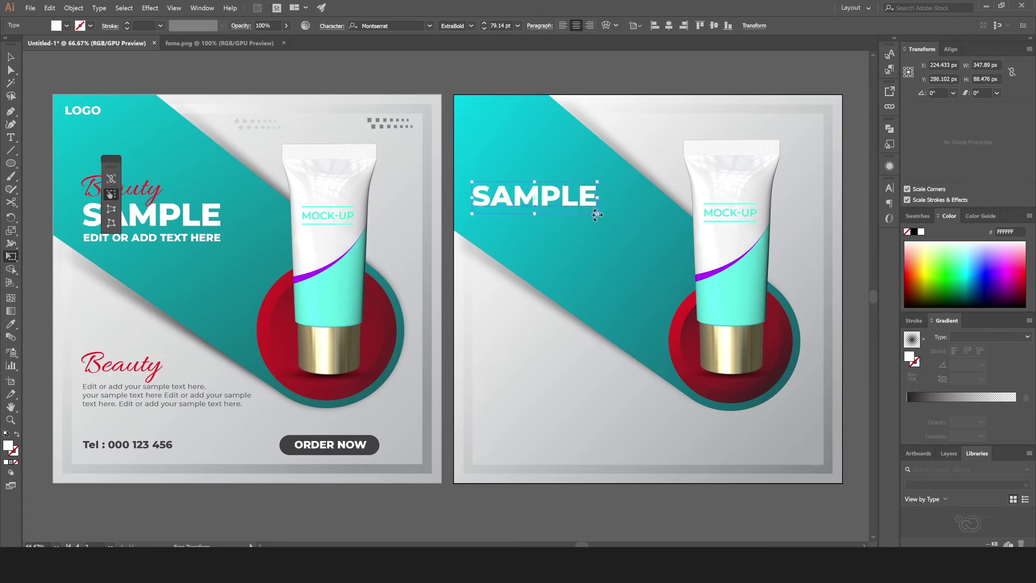
{"action": "key", "text": "v"}
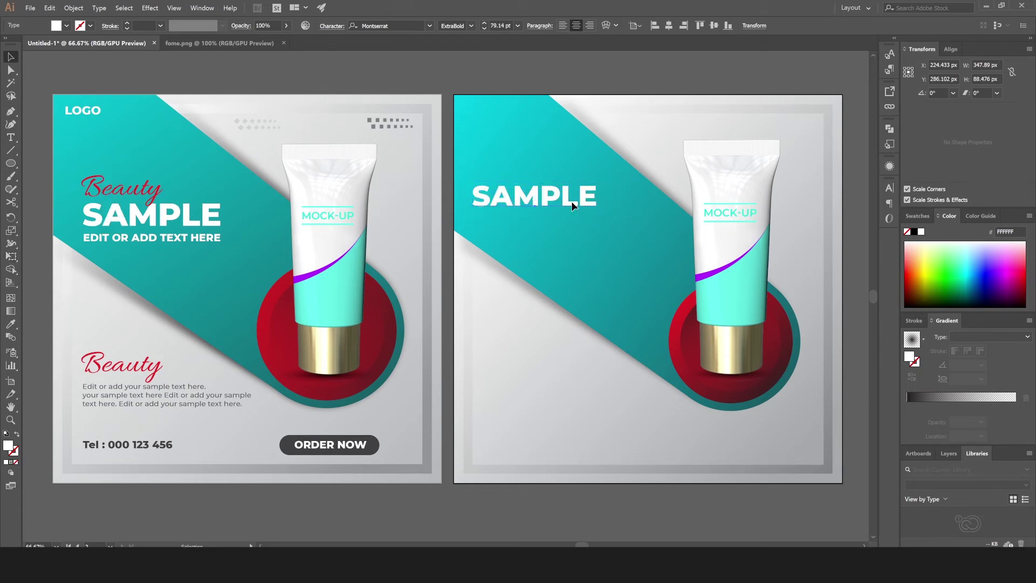
Step: Duplicate SAMPLE just below itself and retype the copy as 'EDIT OR ADD TEXT HERE'
{"action": "double_click", "coordinate": [573, 202]}
{"action": "key", "text": "Escape"}
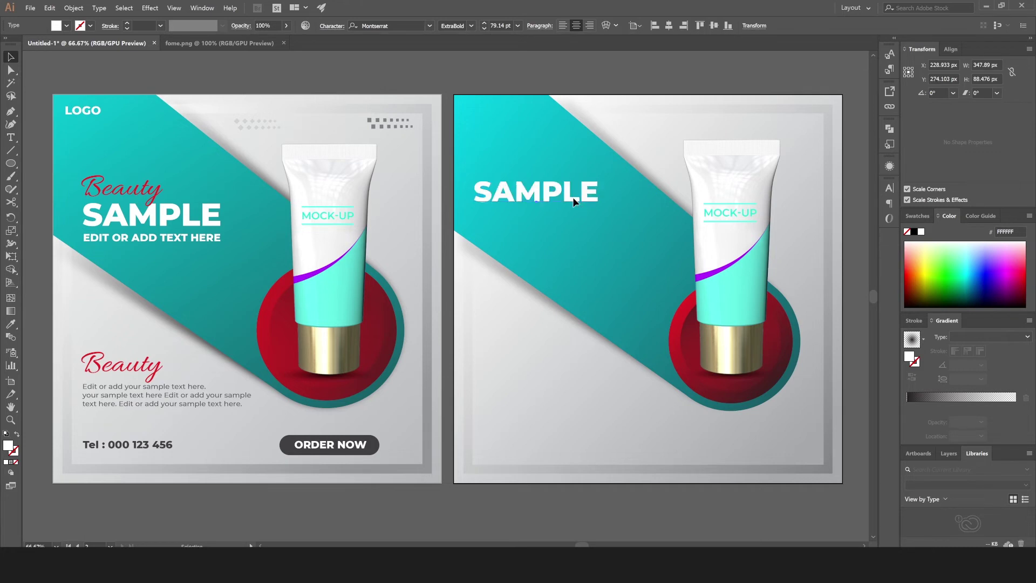
{"action": "left_click_drag", "start_coordinate": [573, 200], "coordinate": [577, 229]}
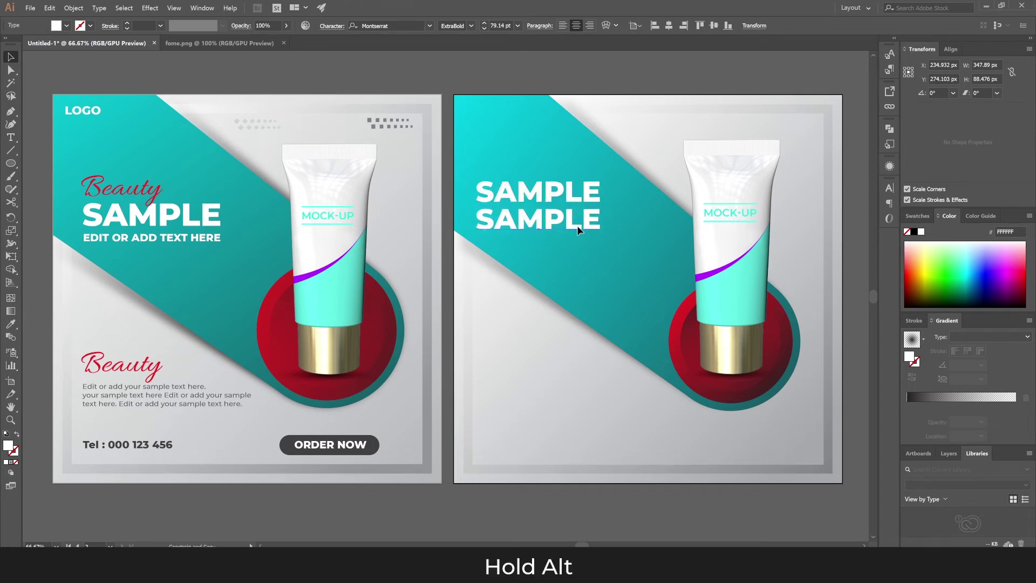
{"action": "double_click", "coordinate": [581, 225]}
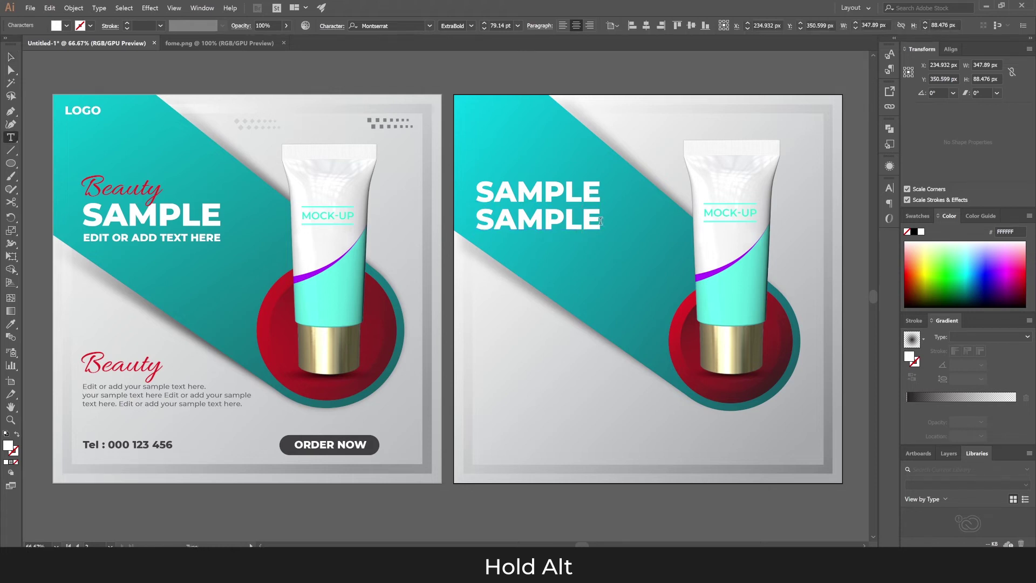
{"action": "left_click_drag", "start_coordinate": [601, 221], "coordinate": [315, 232]}
{"action": "type", "text": "E"}
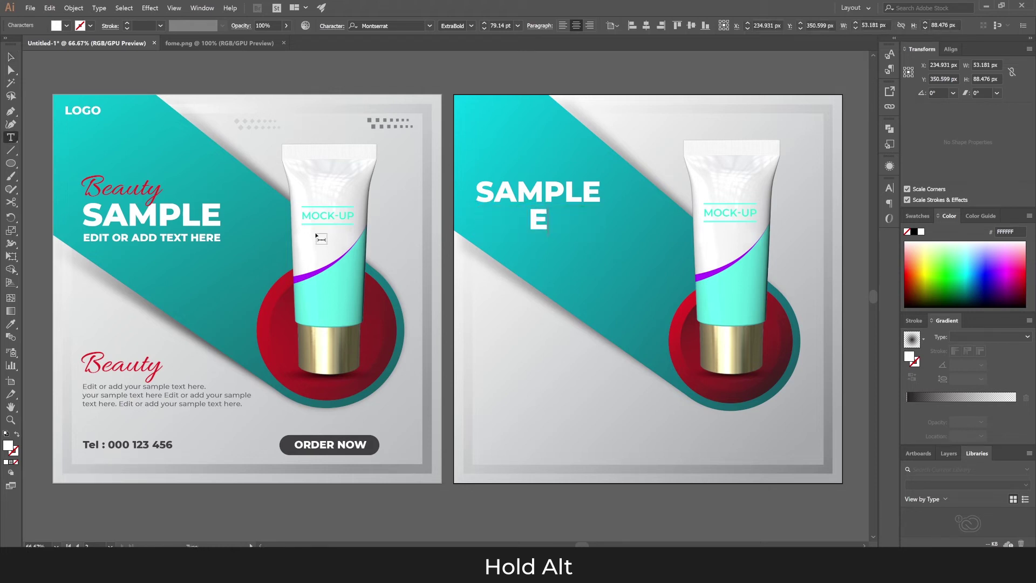
{"action": "type", "text": "DIT O"}
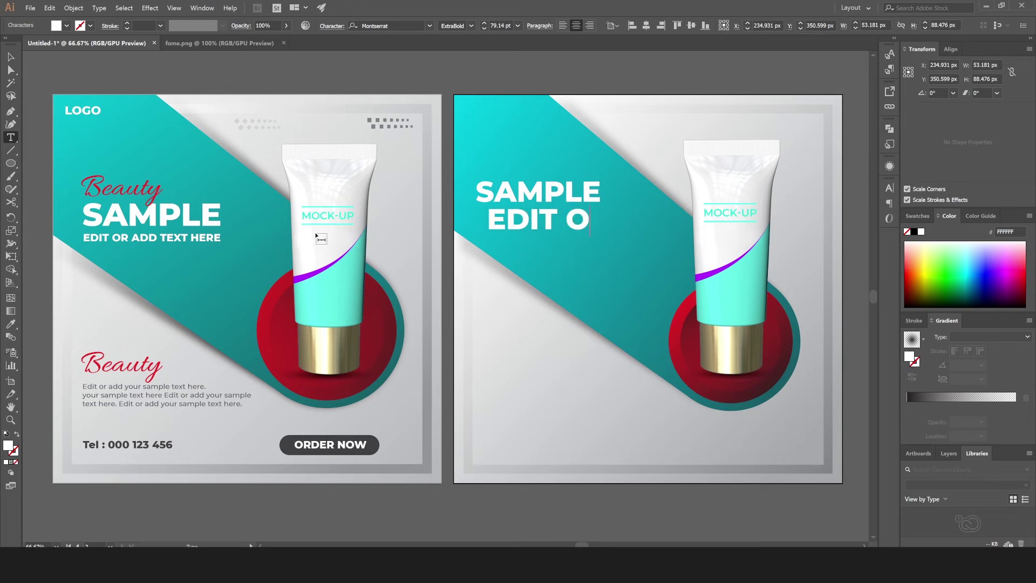
{"action": "type", "text": "R ADD"}
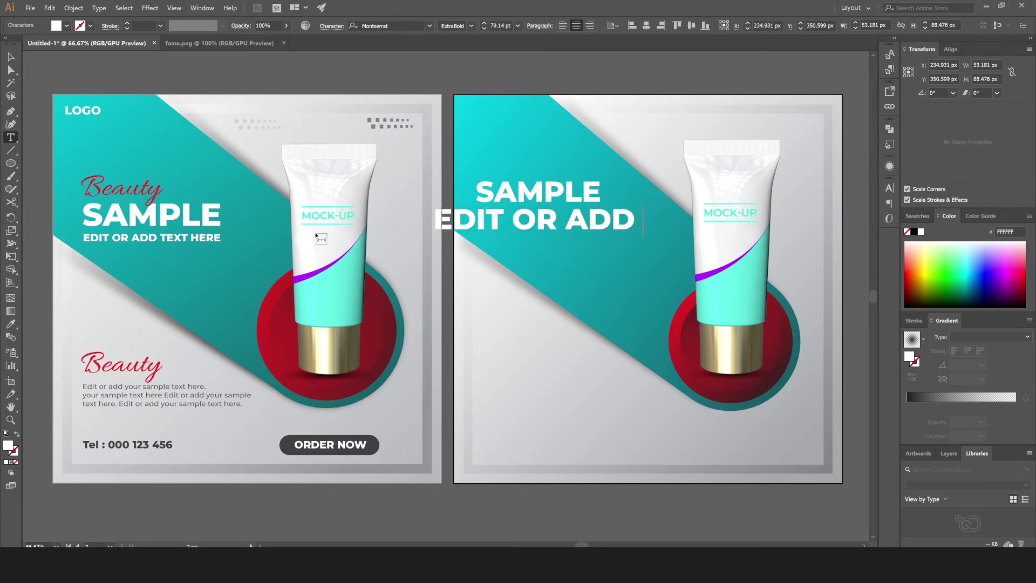
{"action": "type", "text": " Y"}
{"action": "key", "text": "BackSpace"}
{"action": "type", "text": "TEX"}
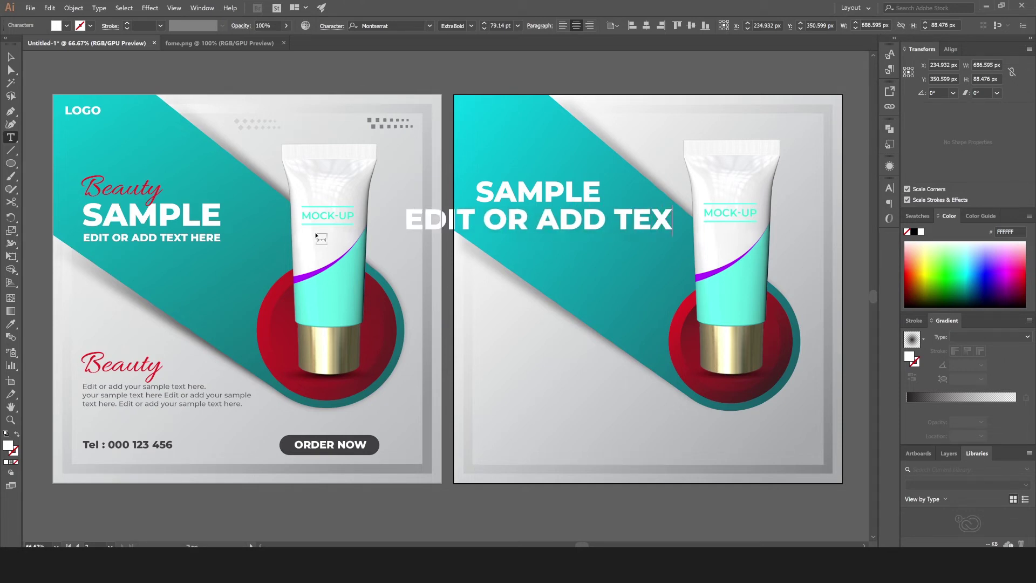
{"action": "type", "text": "T HERE"}
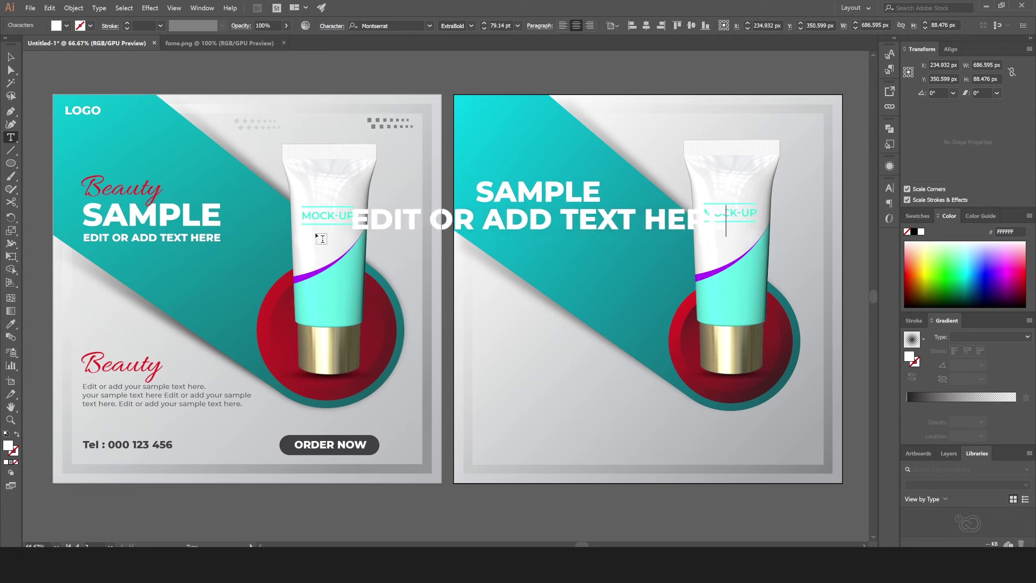
{"action": "left_click", "coordinate": [11, 58]}
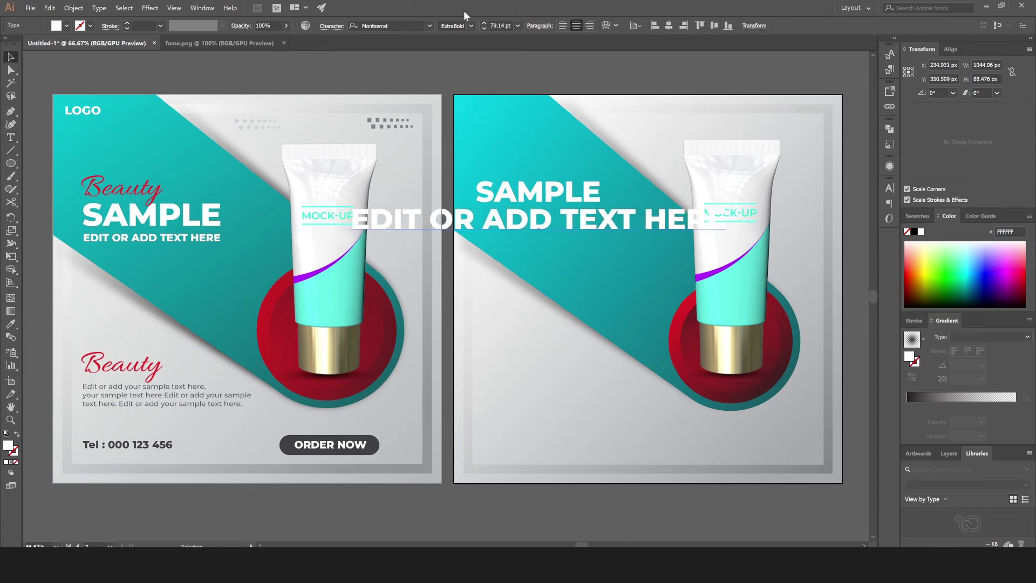
Step: Reduce the subline to 26 pt and move it up closer to SAMPLE
{"action": "left_click", "coordinate": [484, 29]}
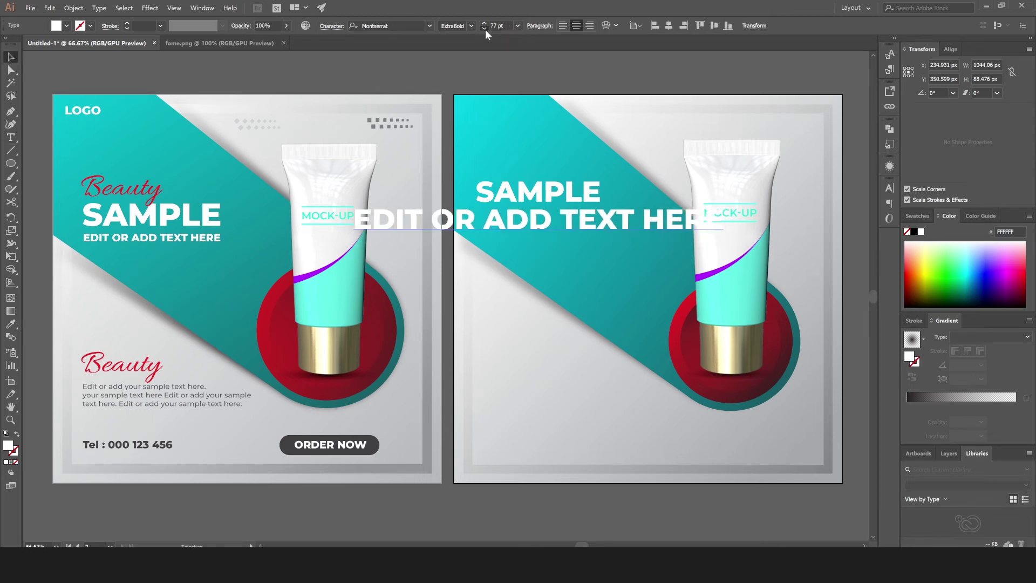
{"action": "left_click", "coordinate": [485, 29]}
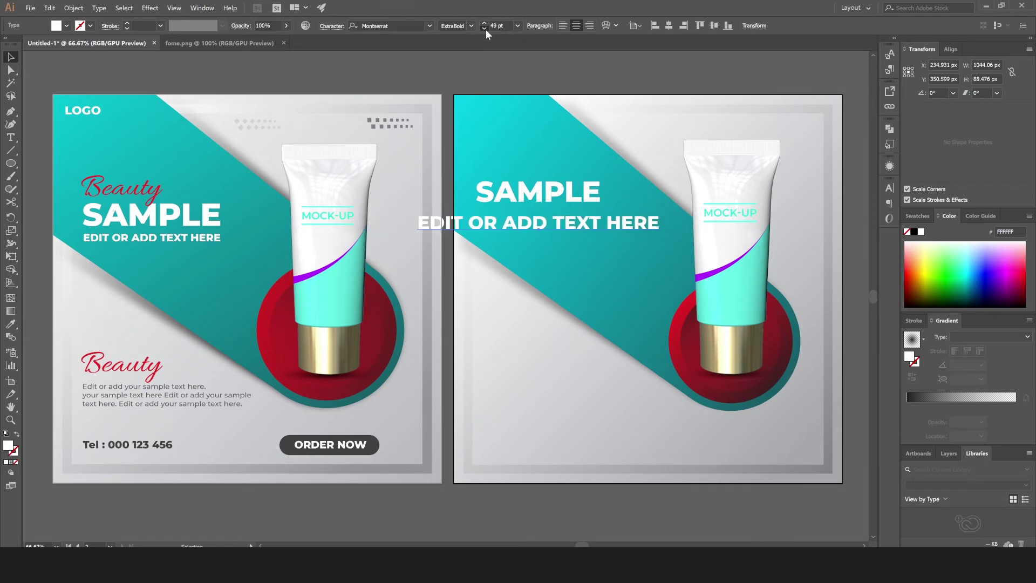
{"action": "left_click", "coordinate": [485, 29]}
{"action": "left_click", "coordinate": [485, 30]}
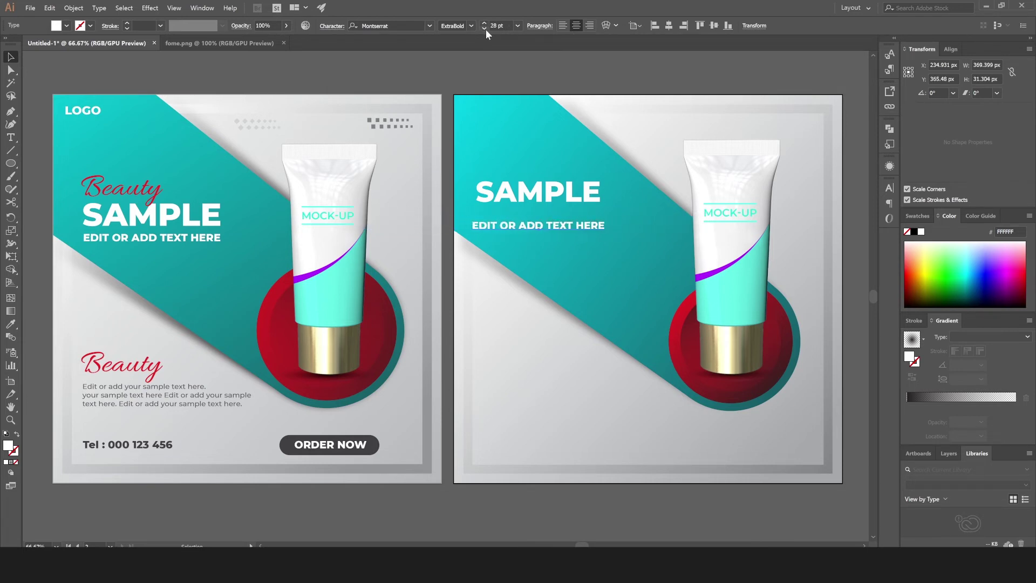
{"action": "left_click", "coordinate": [486, 29]}
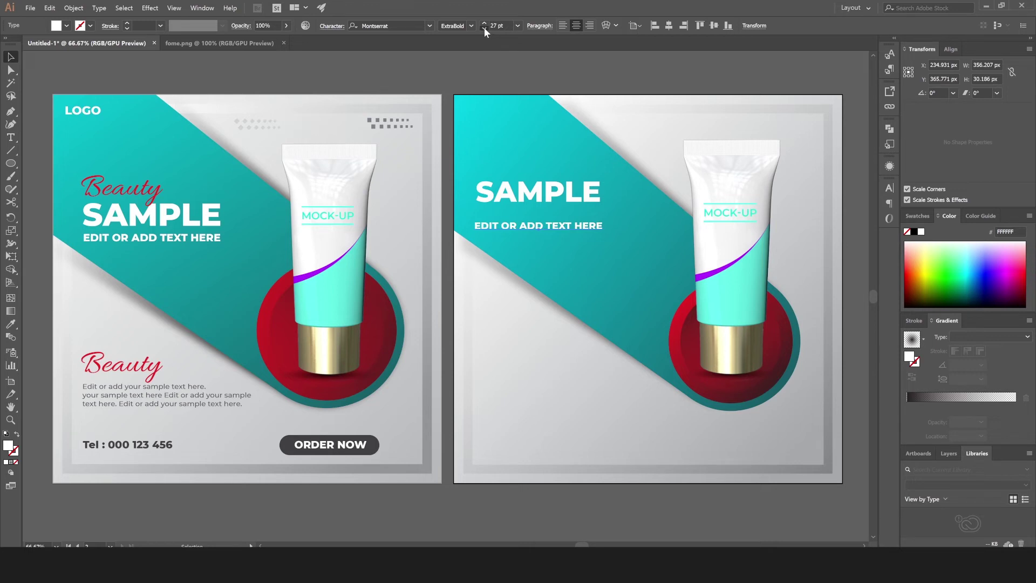
{"action": "left_click", "coordinate": [485, 29]}
{"action": "left_click_drag", "start_coordinate": [569, 226], "coordinate": [569, 217]}
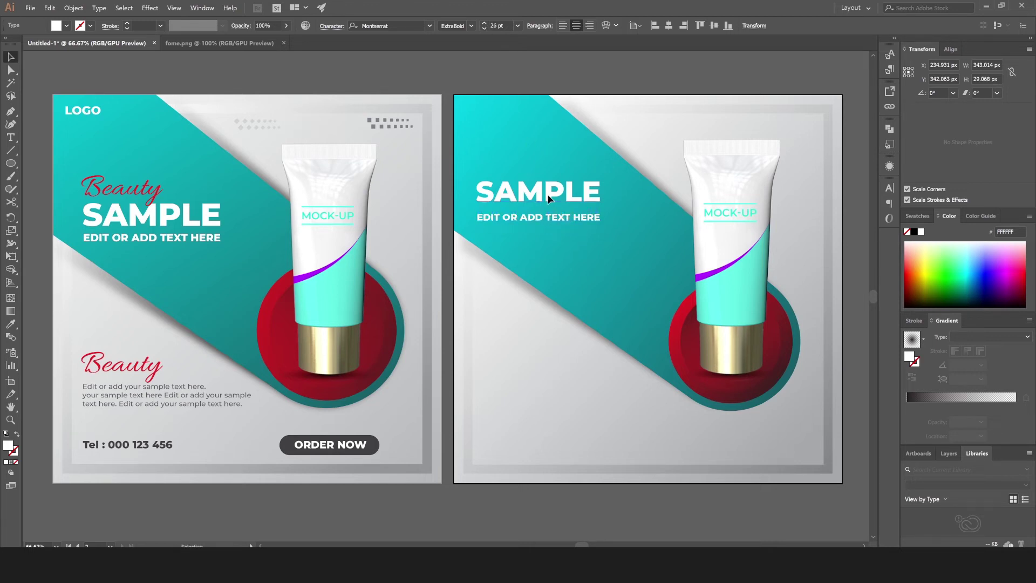
Step: Align SAMPLE and the subline as a pair and scale them up slightly
{"action": "left_click", "coordinate": [547, 199]}
{"action": "left_click_drag", "start_coordinate": [547, 195], "coordinate": [550, 202]}
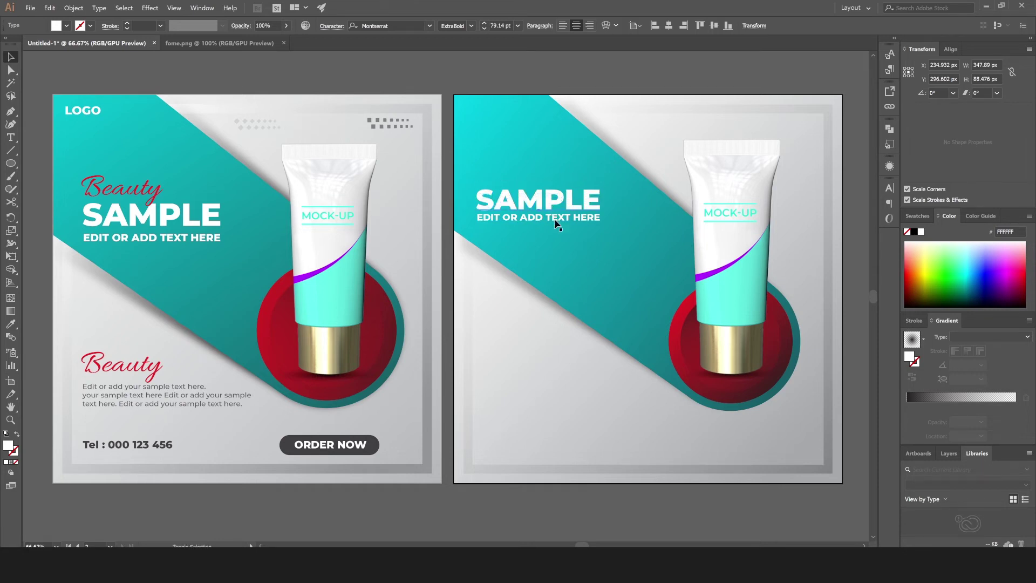
{"action": "left_click", "coordinate": [554, 219], "text": "shift"}
{"action": "left_click_drag", "start_coordinate": [555, 221], "coordinate": [554, 223]}
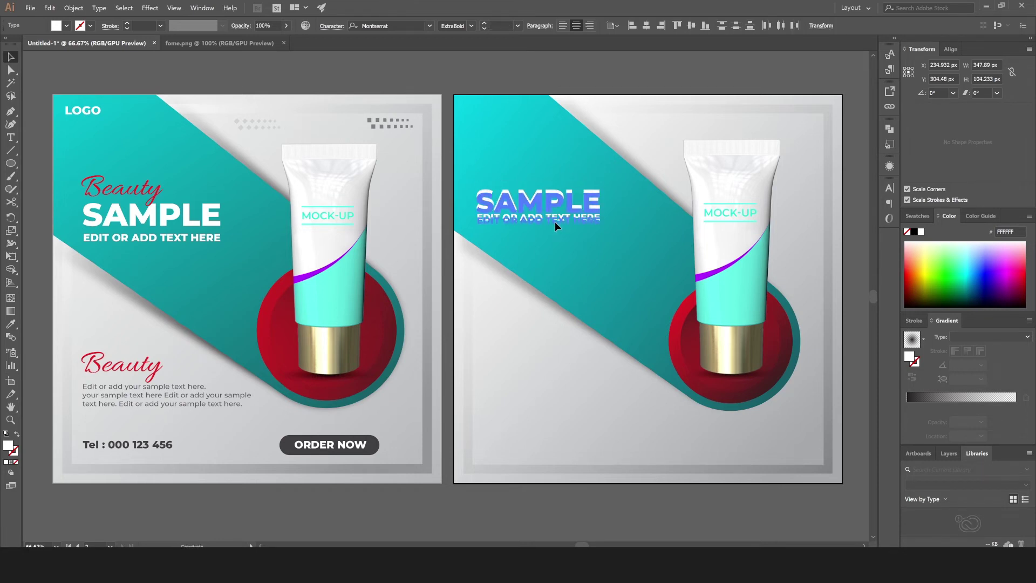
{"action": "key", "text": "e"}
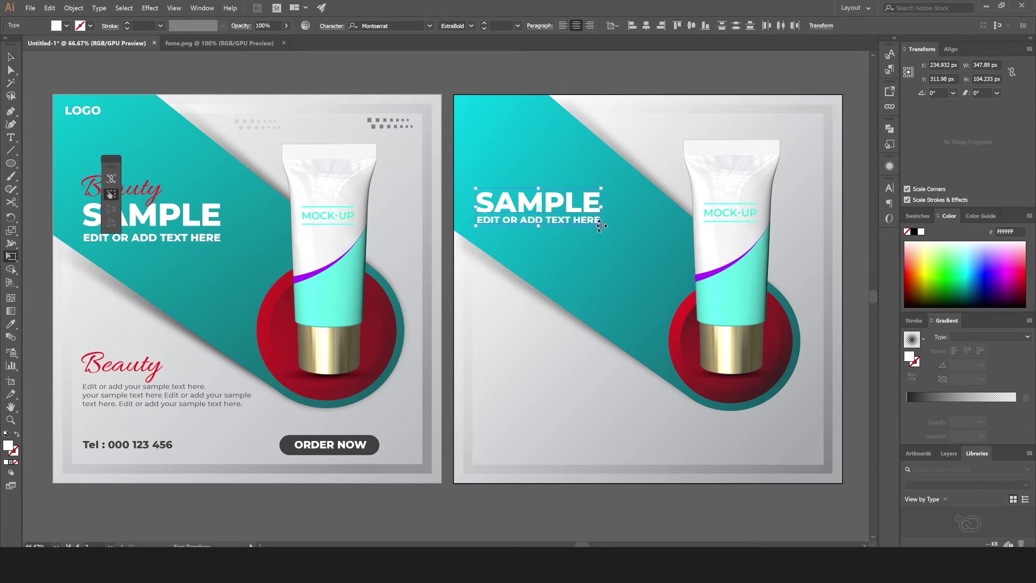
{"action": "mouse_move", "coordinate": [599, 225]}
{"action": "left_mouse_down"}
{"action": "mouse_move", "coordinate": [609, 231]}
{"action": "mouse_move", "coordinate": [561, 228]}
{"action": "left_mouse_up"}
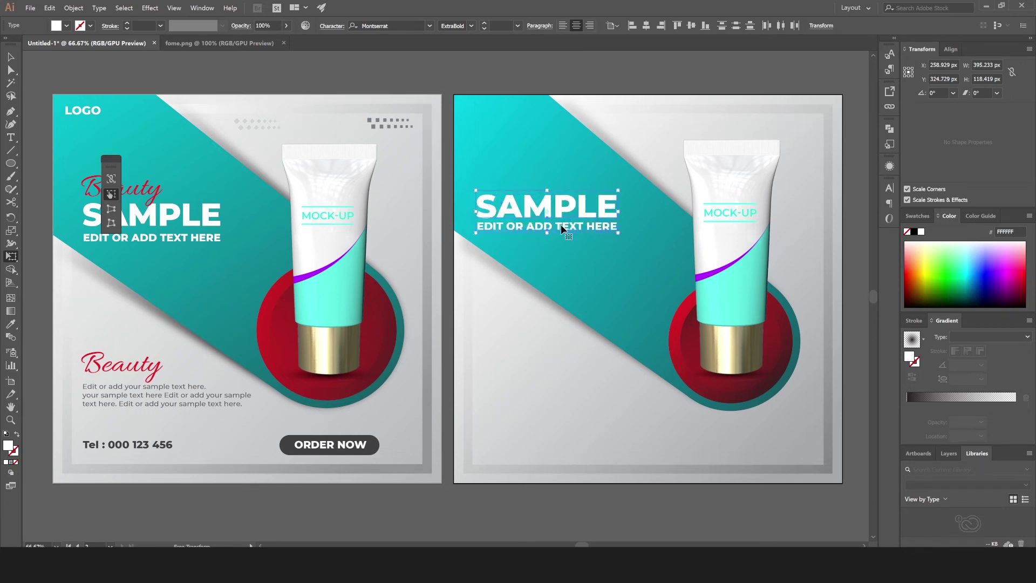
{"action": "left_click_drag", "start_coordinate": [561, 228], "coordinate": [563, 230]}
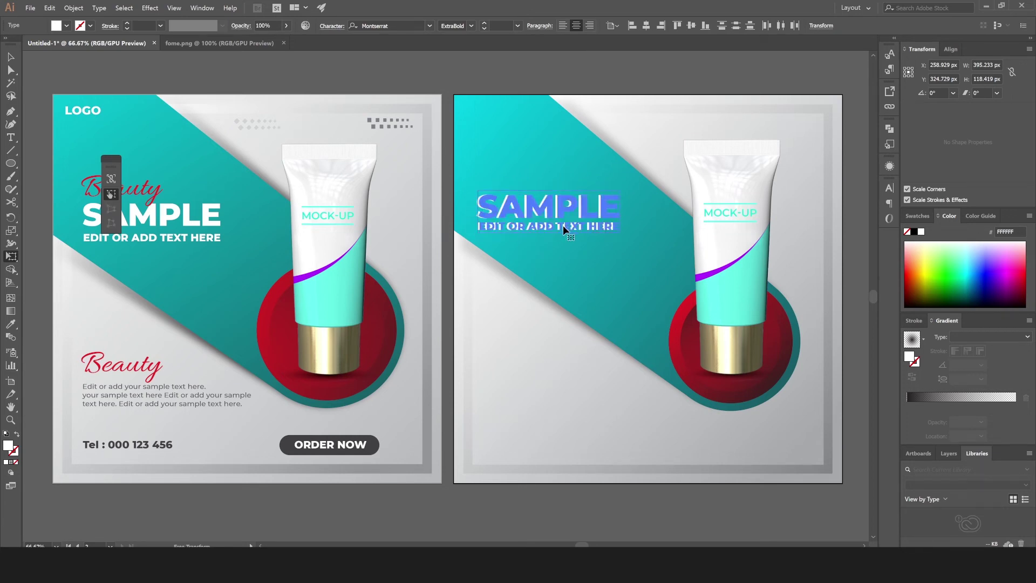
{"action": "left_click", "coordinate": [11, 56]}
{"action": "left_click", "coordinate": [447, 190]}
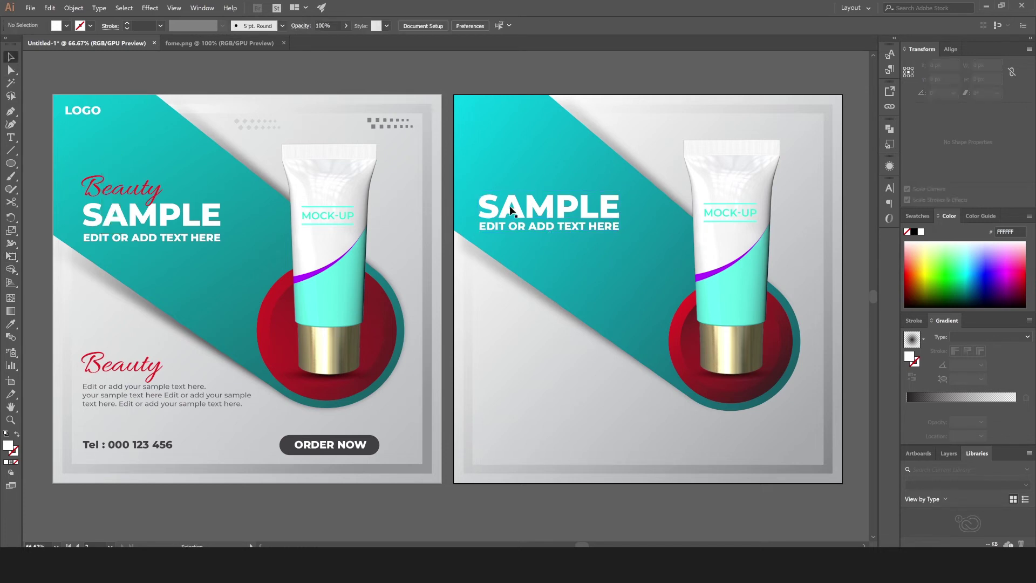
{"action": "left_click", "coordinate": [516, 212]}
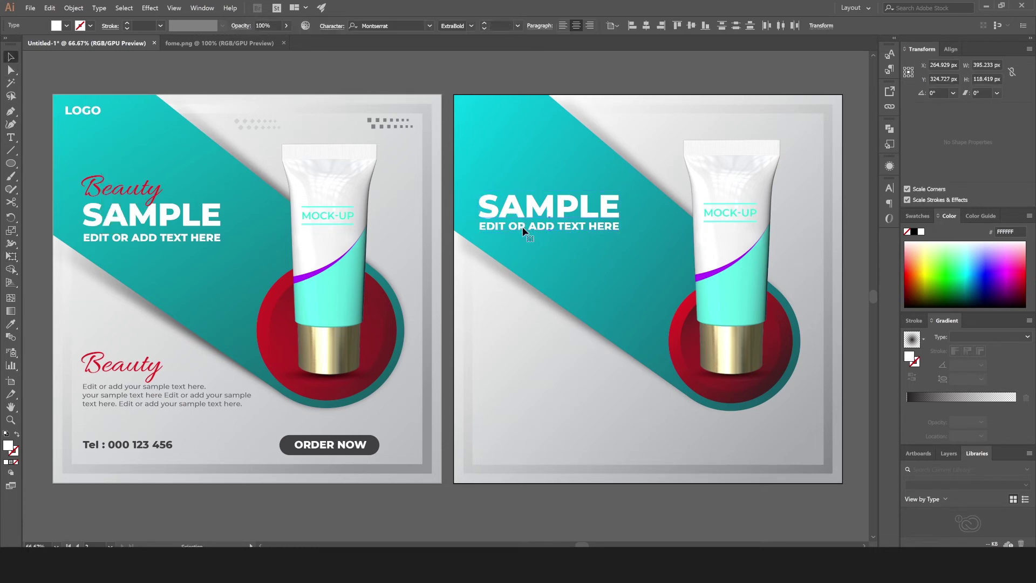
{"action": "key", "text": "Left"}
{"action": "key", "text": "Left"}
{"action": "key", "text": "Left"}
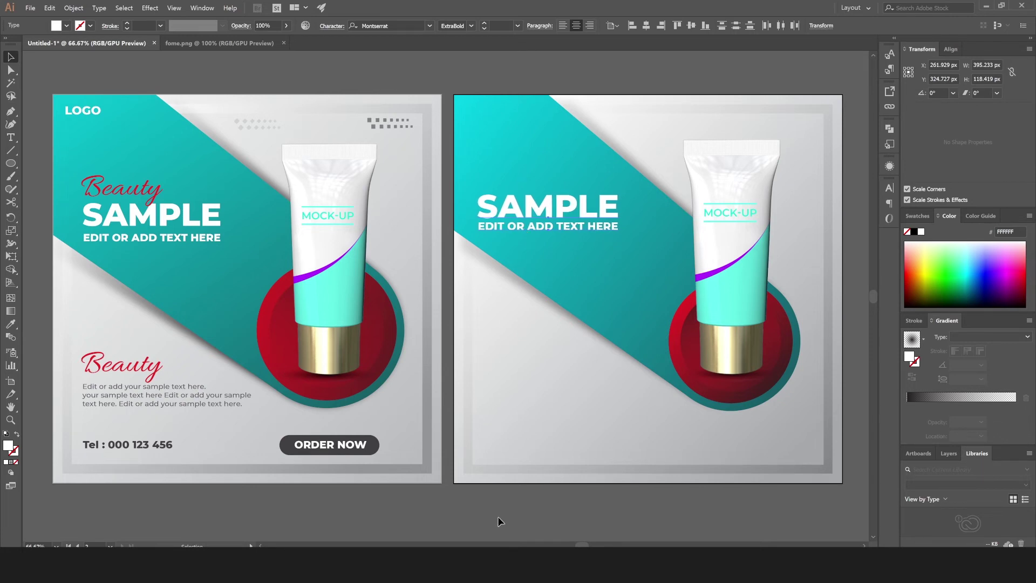
Step: Copy SAMPLE above itself, set it in Allura Regular and retype it as 'Beauty'
{"action": "left_click", "coordinate": [497, 206]}
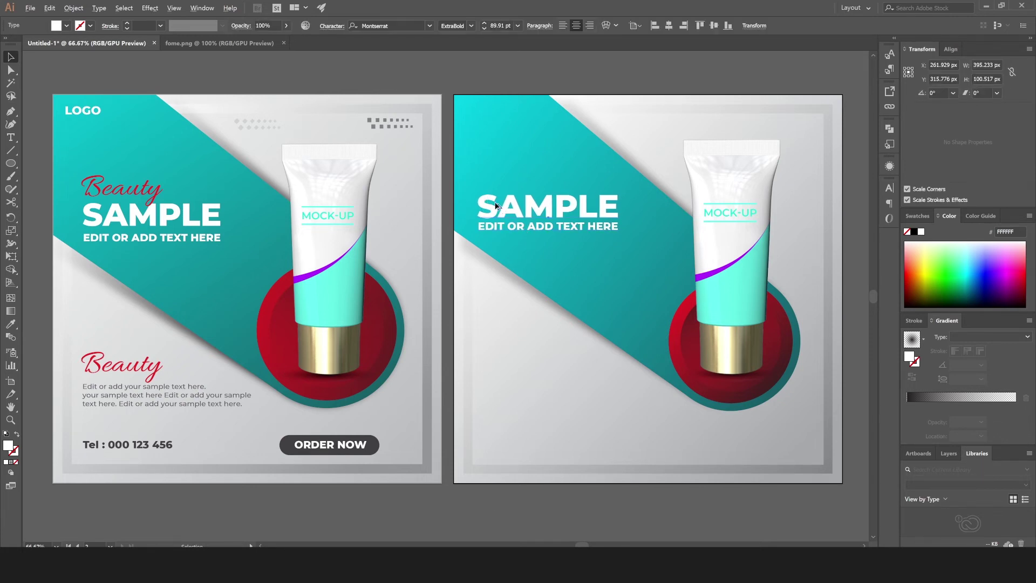
{"action": "left_click_drag", "start_coordinate": [496, 199], "coordinate": [496, 170]}
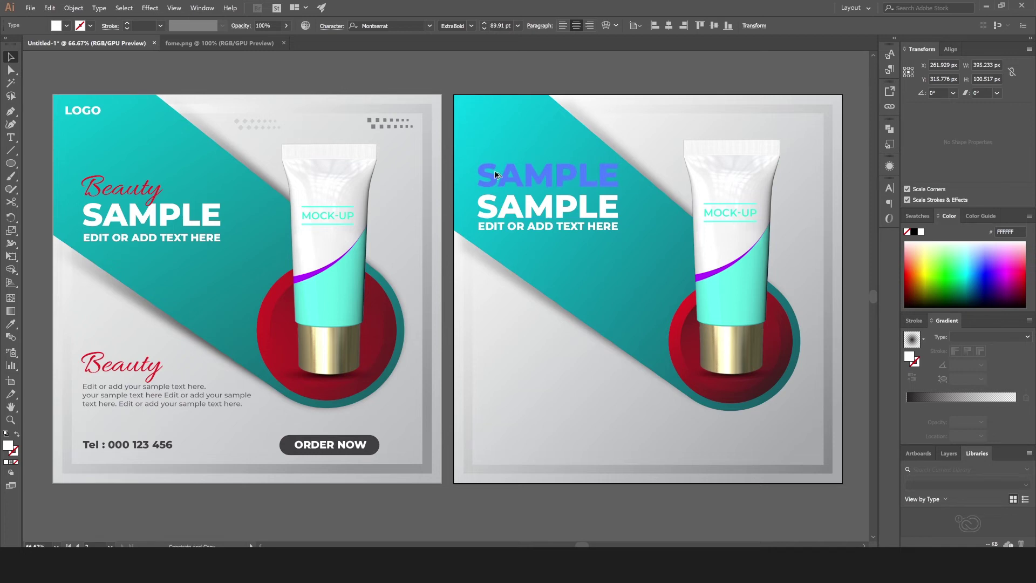
{"action": "left_click_drag", "start_coordinate": [495, 174], "coordinate": [494, 170]}
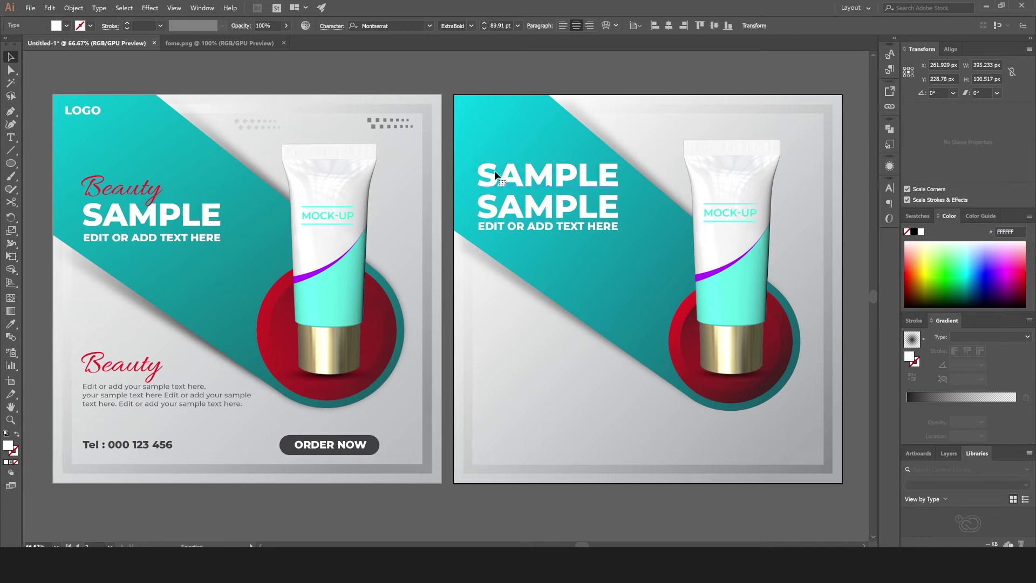
{"action": "left_click", "coordinate": [404, 24]}
{"action": "type", "text": "all"}
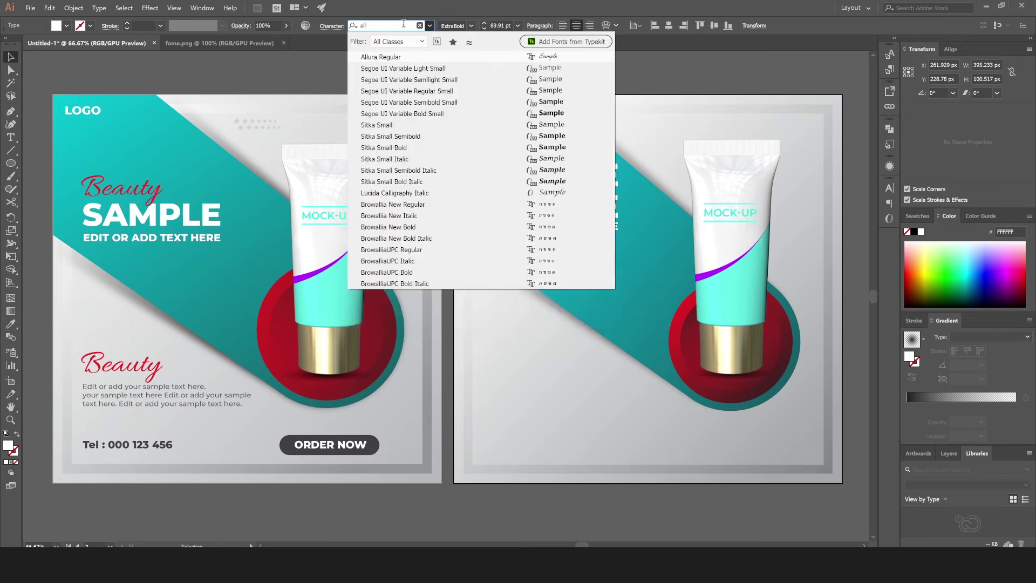
{"action": "left_click", "coordinate": [384, 59]}
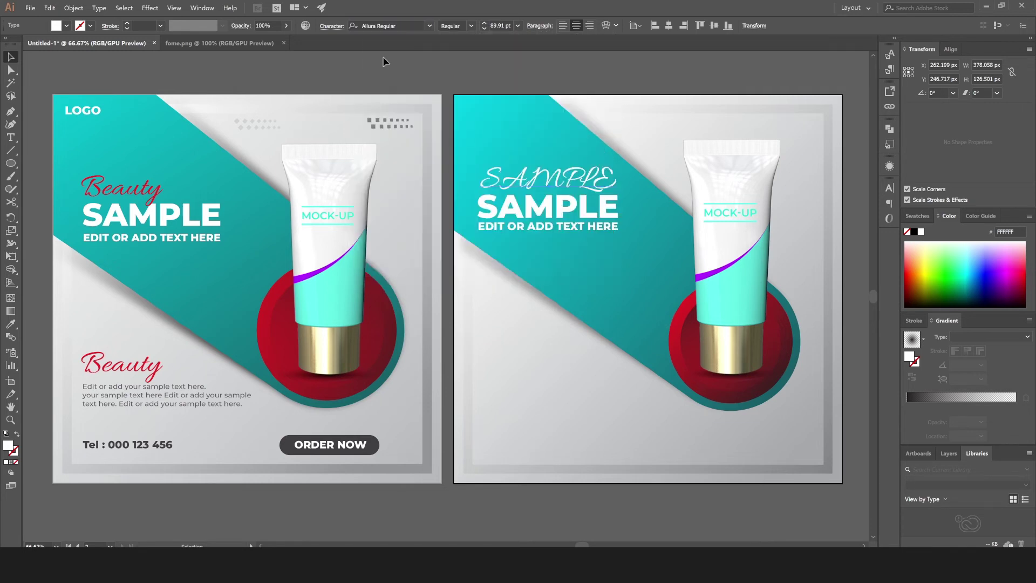
{"action": "double_click", "coordinate": [521, 175]}
{"action": "left_click_drag", "start_coordinate": [500, 175], "coordinate": [623, 180]}
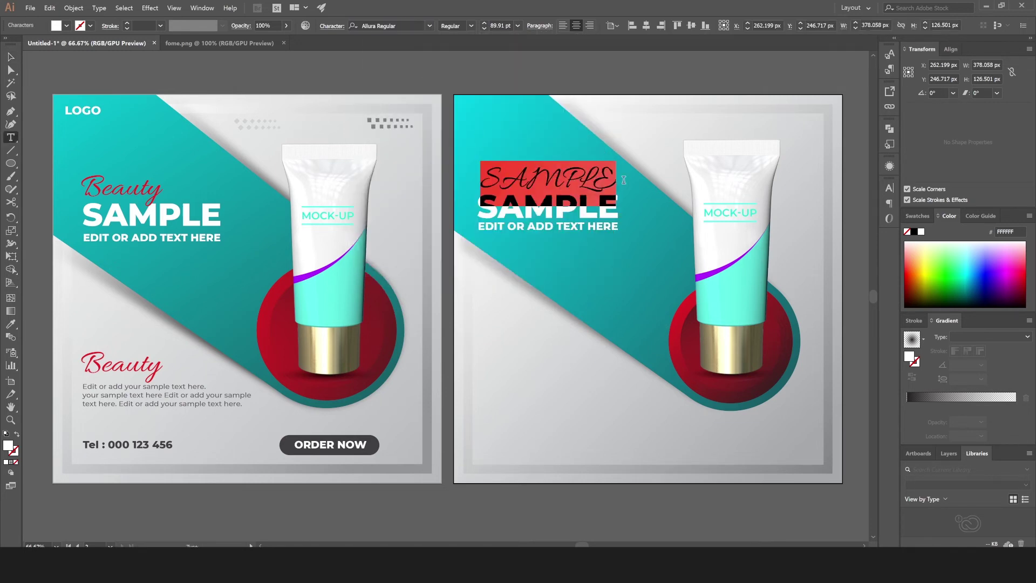
{"action": "type", "text": "Bea"}
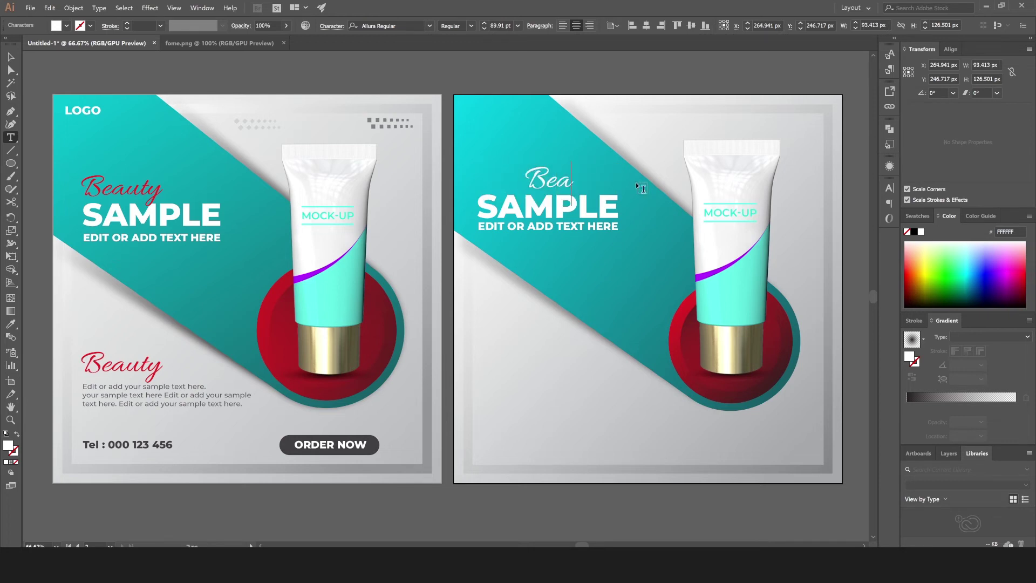
{"action": "type", "text": "uty"}
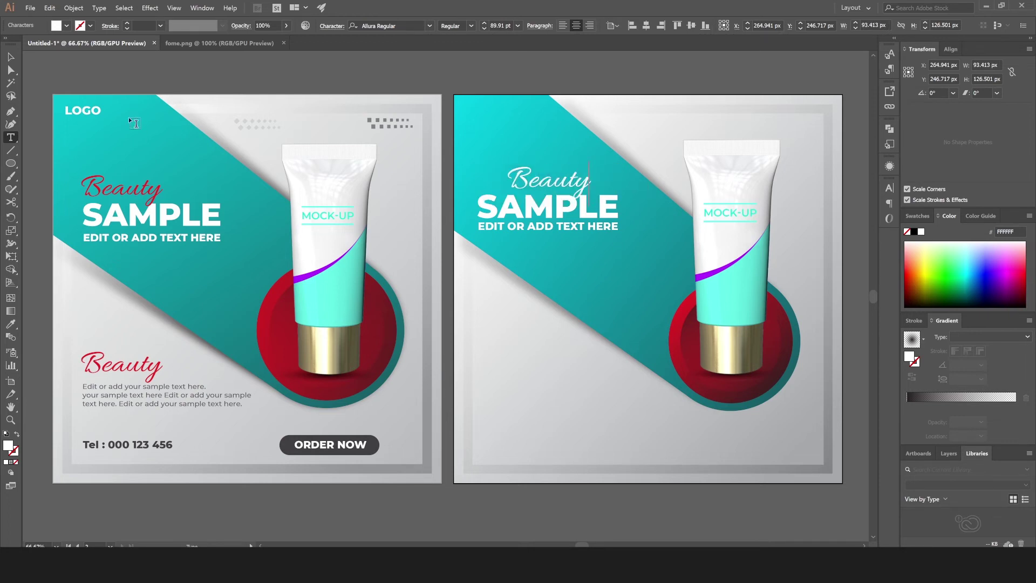
Step: Fill Beauty red, set it just above SAMPLE, and place a copy lower down
{"action": "left_click", "coordinate": [11, 57]}
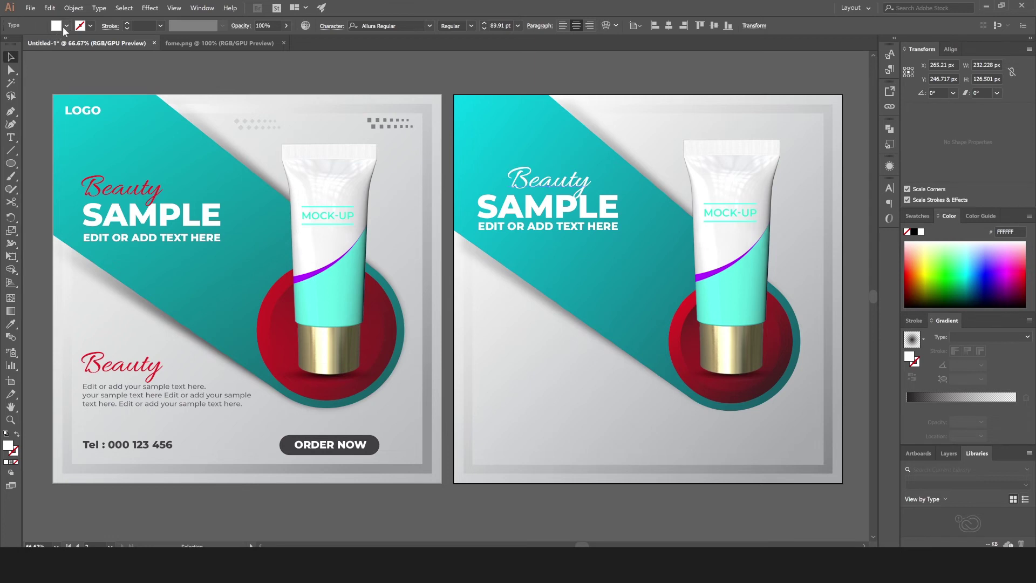
{"action": "left_click", "coordinate": [63, 27]}
{"action": "left_click", "coordinate": [37, 45]}
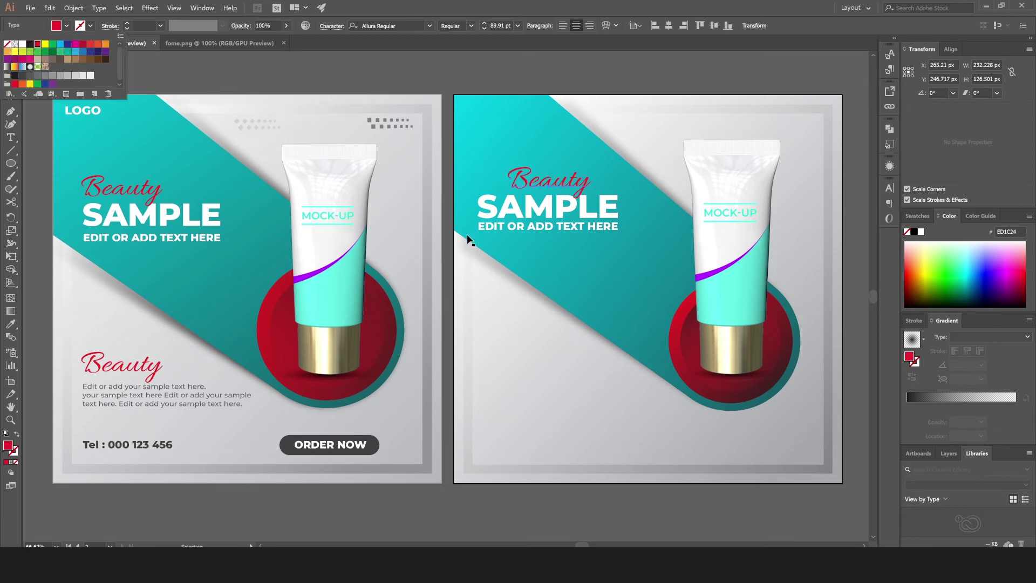
{"action": "left_click", "coordinate": [549, 181]}
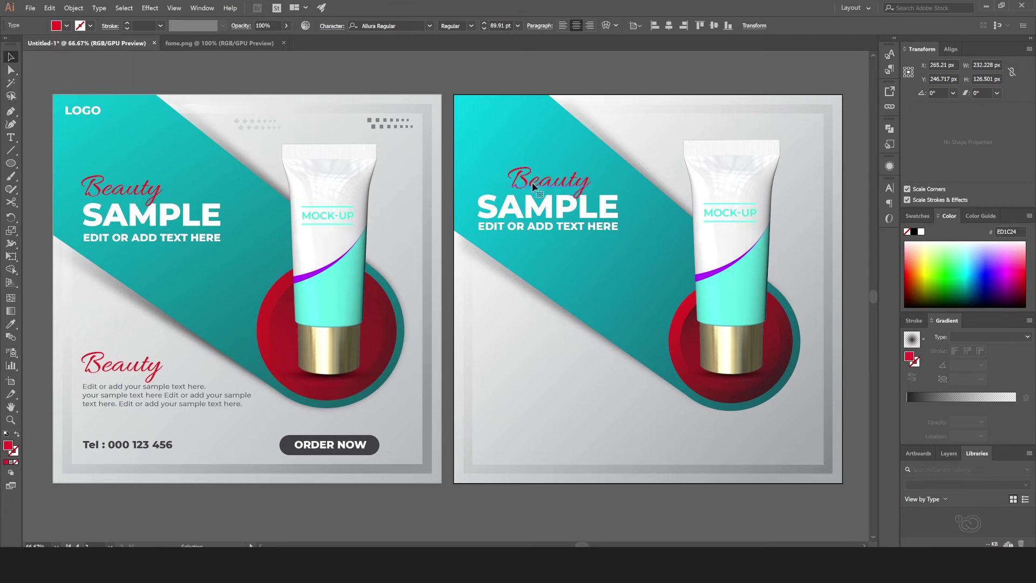
{"action": "left_click_drag", "start_coordinate": [514, 185], "coordinate": [509, 182]}
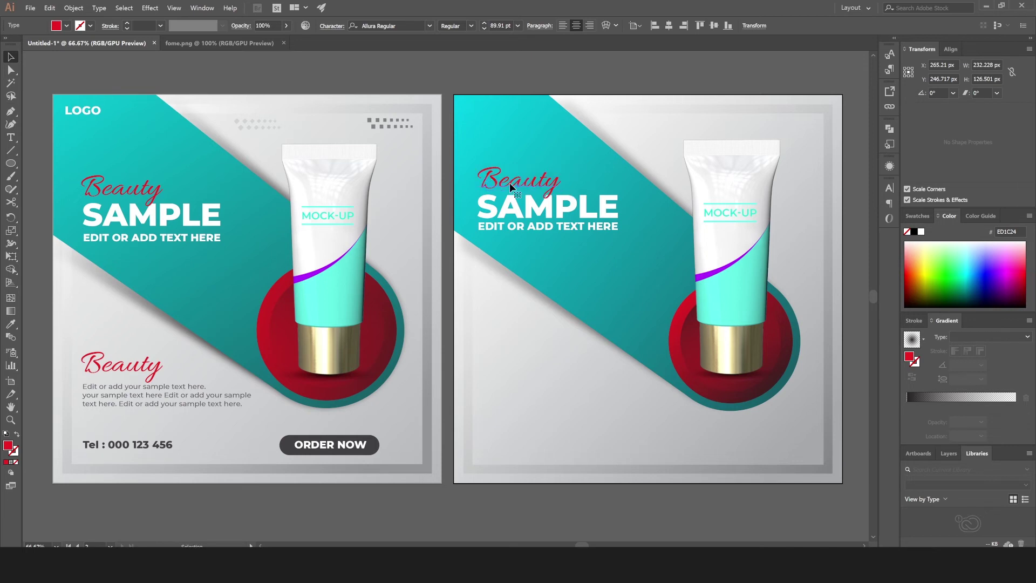
{"action": "left_click", "coordinate": [551, 508]}
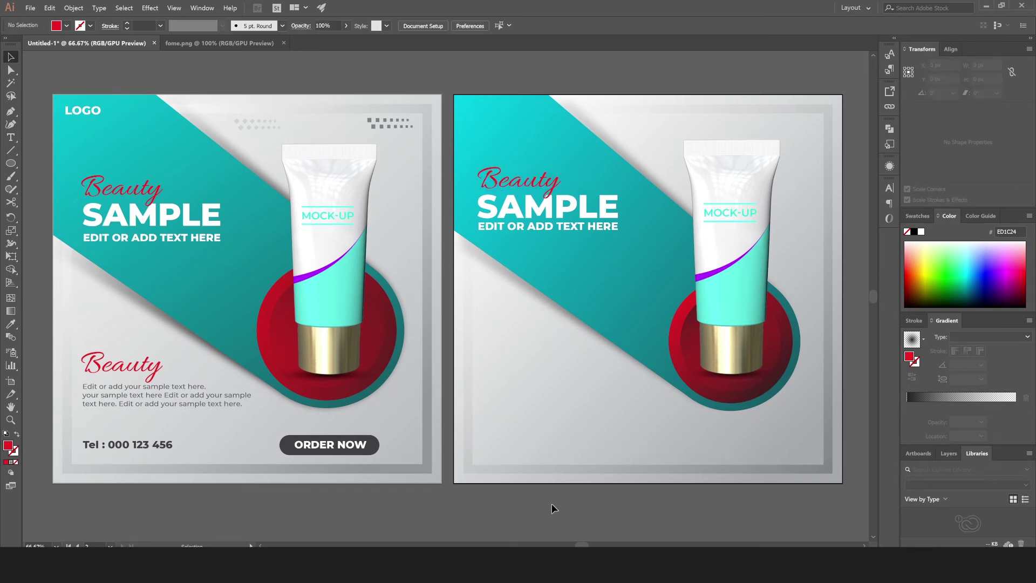
{"action": "left_click", "coordinate": [551, 184]}
{"action": "left_click_drag", "start_coordinate": [550, 184], "coordinate": [551, 352]}
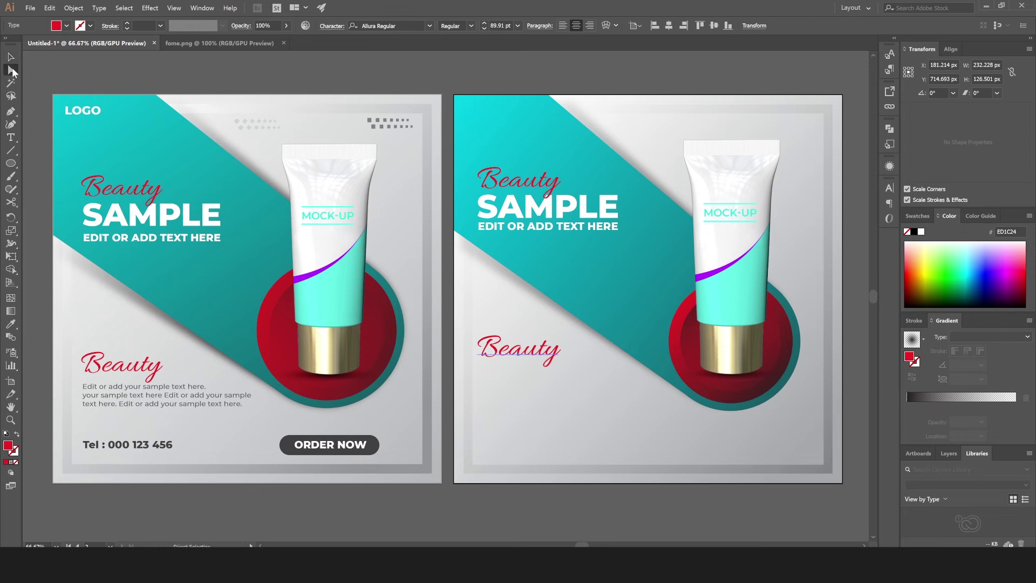
Step: Copy the left artboard's body paragraph and paste it under the lower Beauty
{"action": "left_click", "coordinate": [125, 397]}
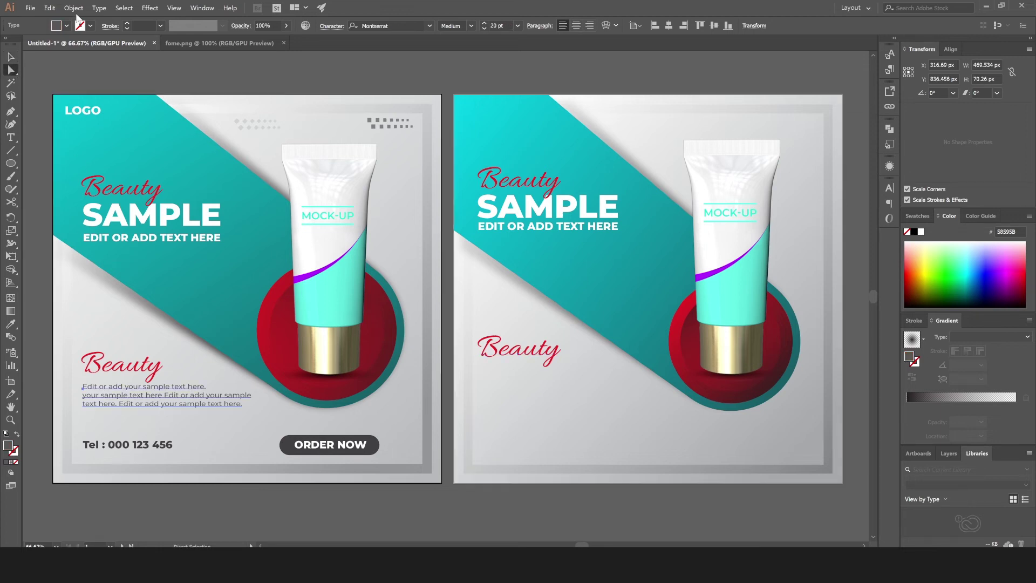
{"action": "left_click", "coordinate": [50, 9]}
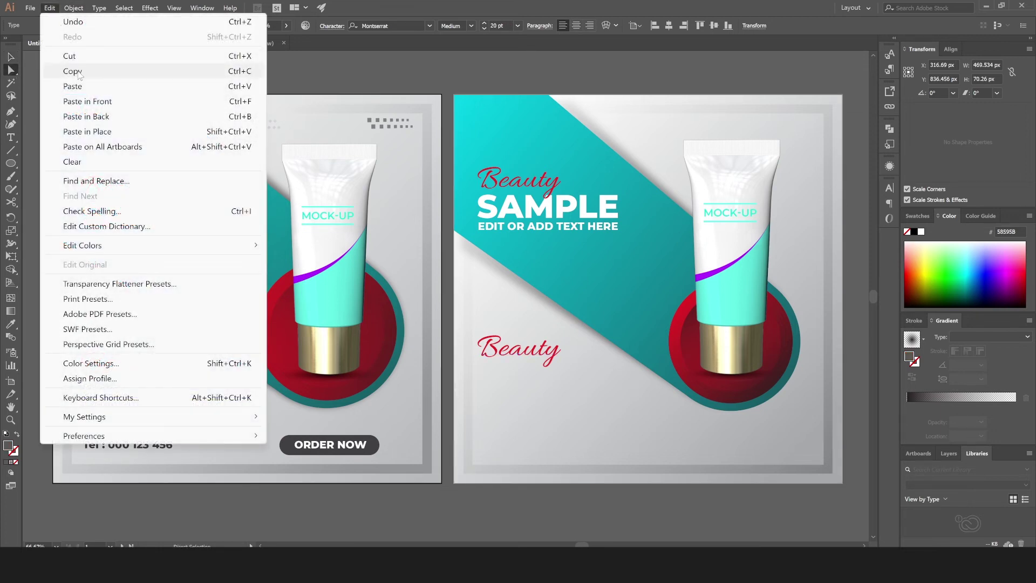
{"action": "left_click", "coordinate": [78, 71]}
{"action": "left_click", "coordinate": [11, 57]}
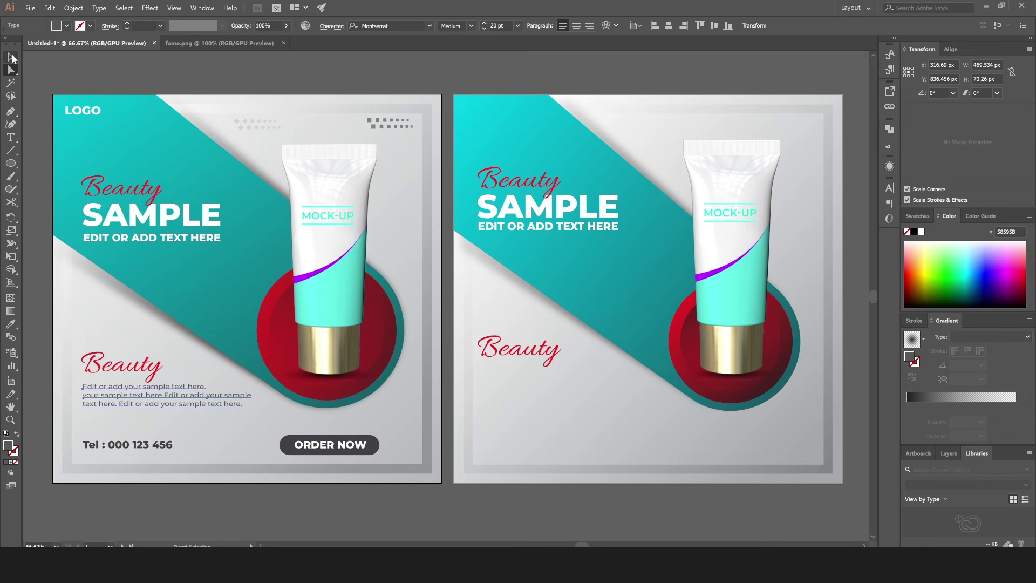
{"action": "left_click", "coordinate": [50, 8]}
{"action": "left_click", "coordinate": [92, 82]}
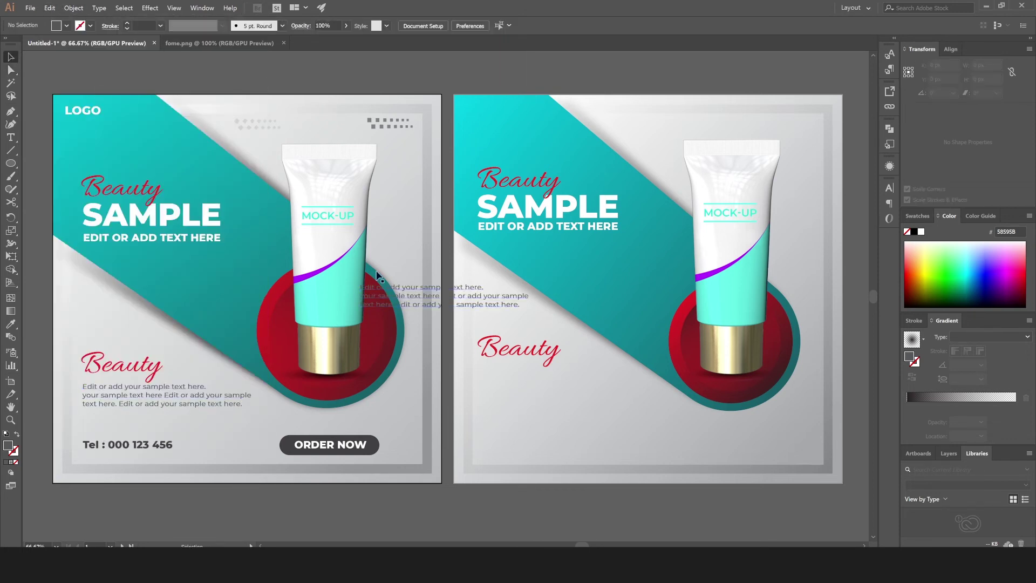
{"action": "mouse_move", "coordinate": [424, 300]}
{"action": "left_mouse_down"}
{"action": "mouse_move", "coordinate": [482, 354]}
{"action": "mouse_move", "coordinate": [542, 381]}
{"action": "left_mouse_up"}
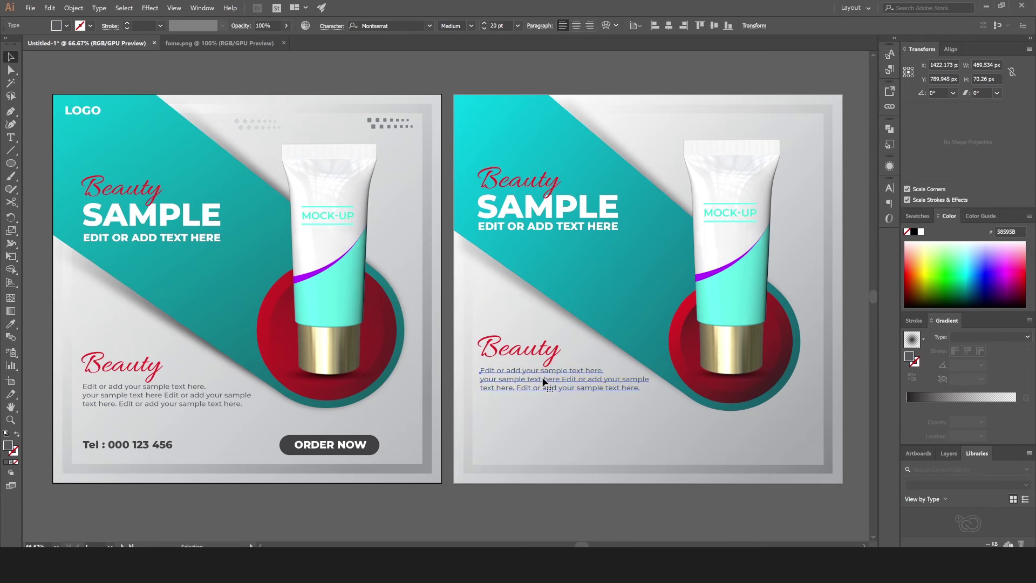
Step: Duplicate the EDIT OR ADD TEXT HERE line near the bottom and make it dark grey
{"action": "left_click", "coordinate": [536, 230]}
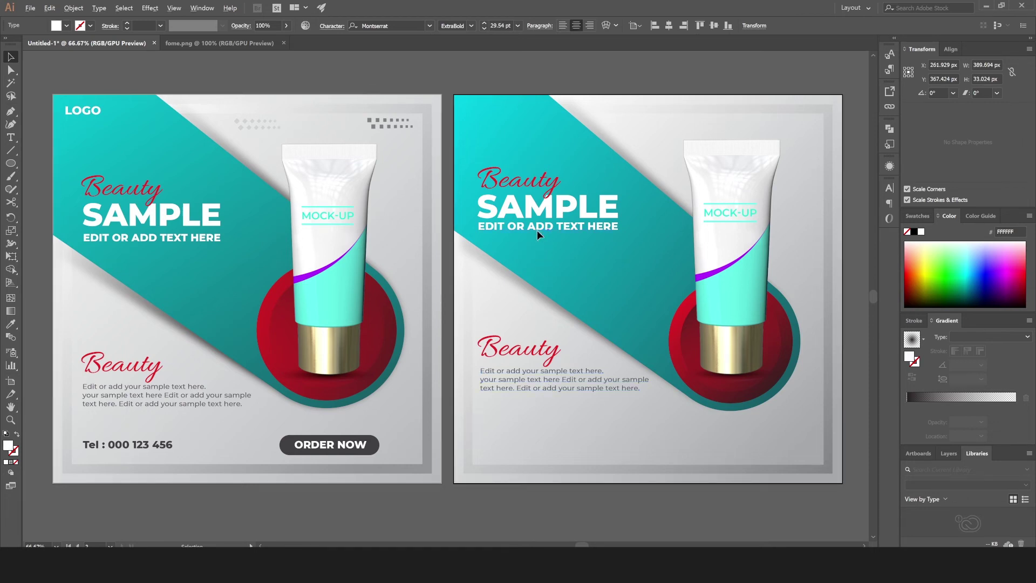
{"action": "left_click_drag", "start_coordinate": [536, 230], "coordinate": [574, 448]}
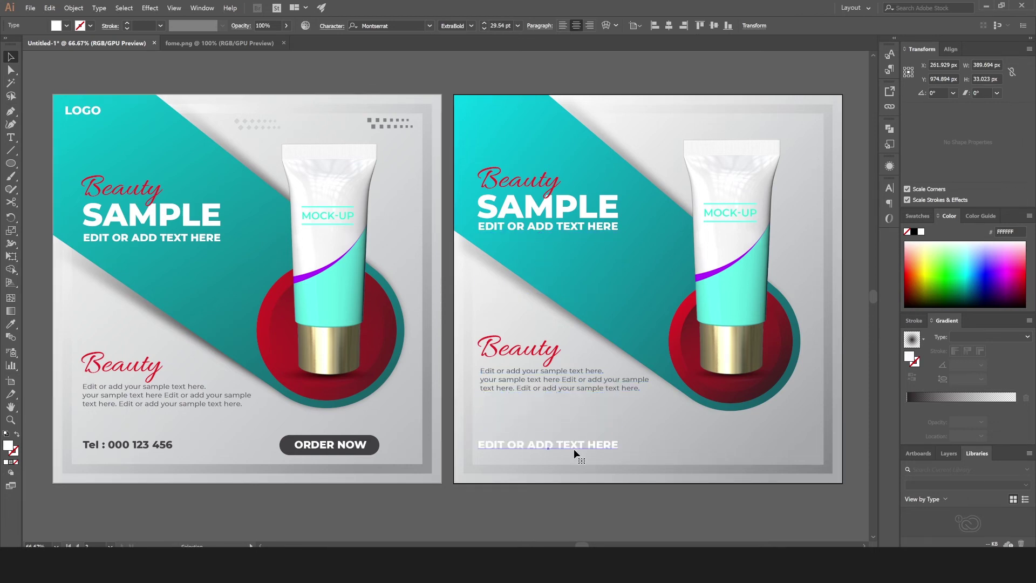
{"action": "left_click", "coordinate": [67, 25]}
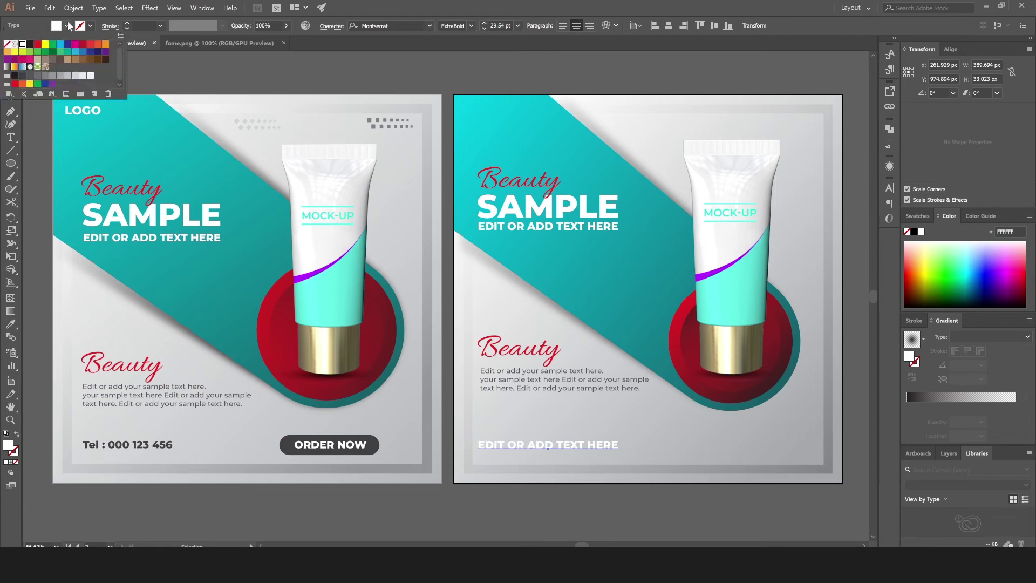
{"action": "left_click", "coordinate": [14, 76]}
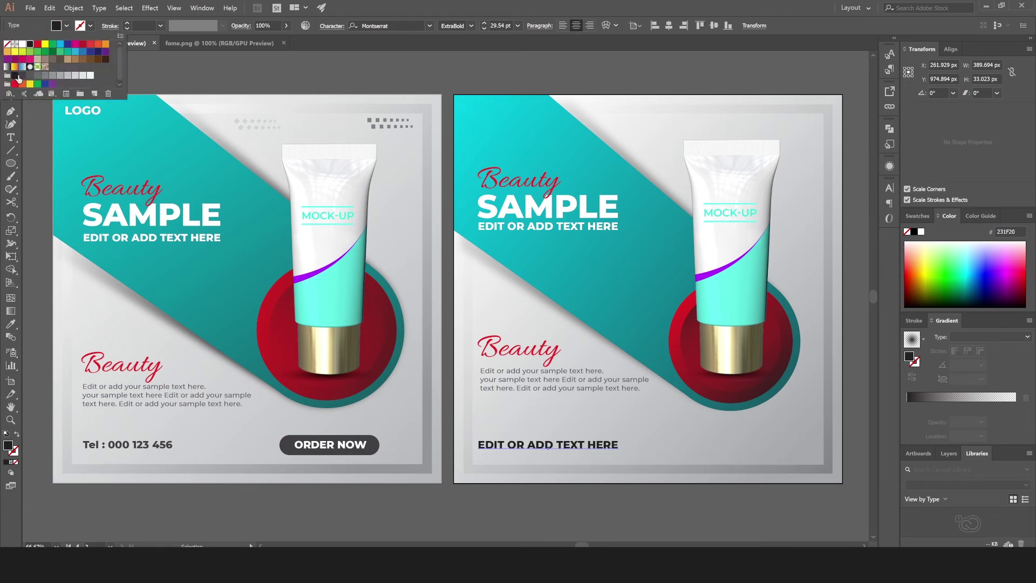
{"action": "left_click", "coordinate": [22, 75]}
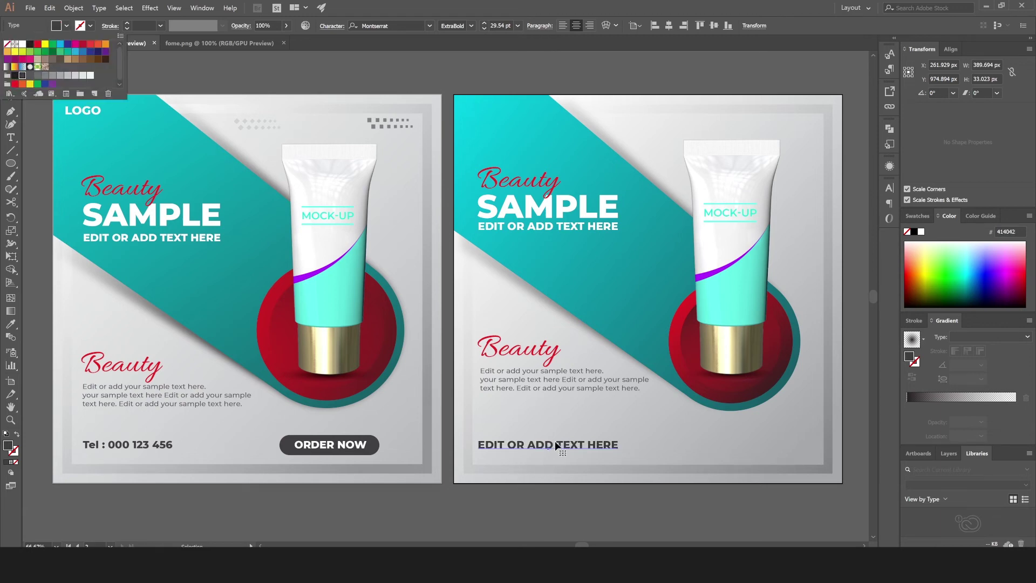
Step: Retype the dark bottom line as the Tel phone-number line and copy it to the top-left
{"action": "left_click", "coordinate": [555, 441]}
{"action": "left_click", "coordinate": [607, 442]}
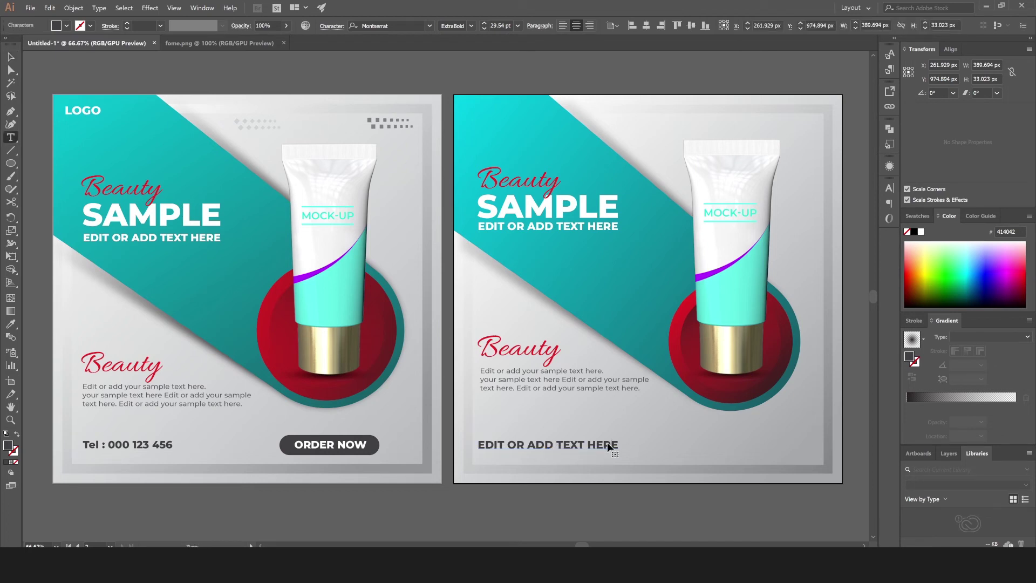
{"action": "key", "text": "ctrl+a"}
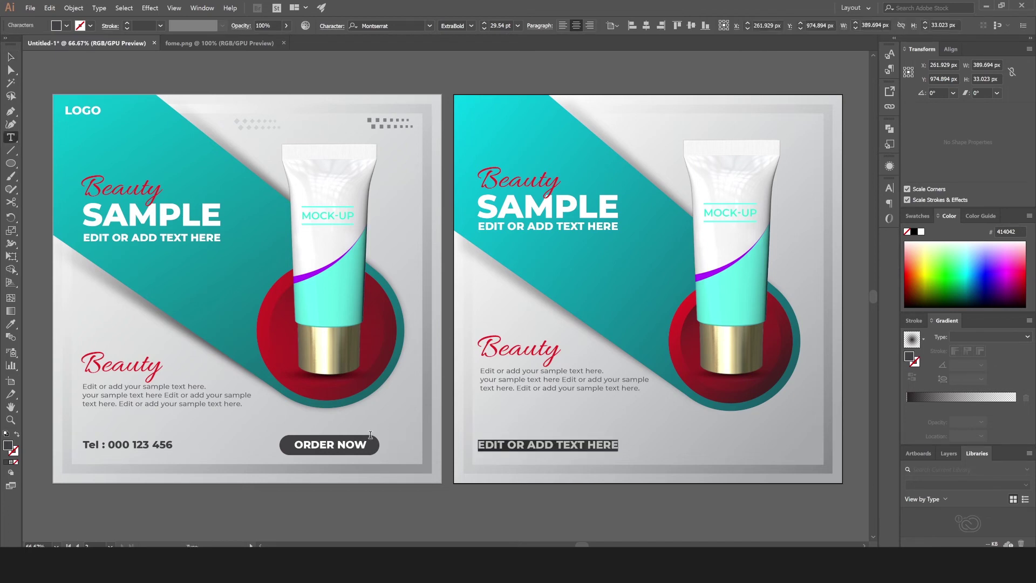
{"action": "type", "text": "Tel : "}
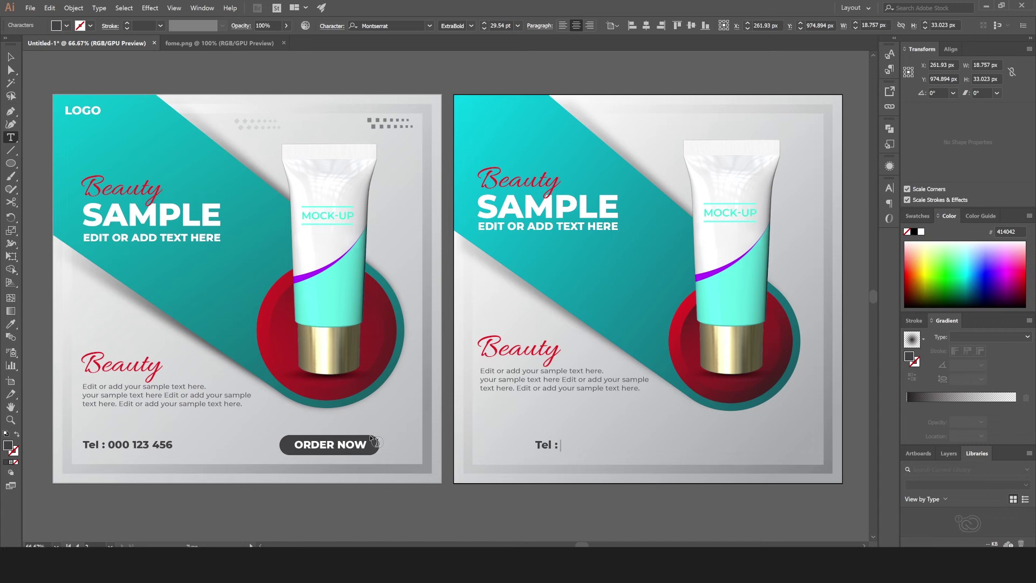
{"action": "type", "text": "000 1"}
{"action": "type", "text": "23 456"}
{"action": "left_click", "coordinate": [10, 57]}
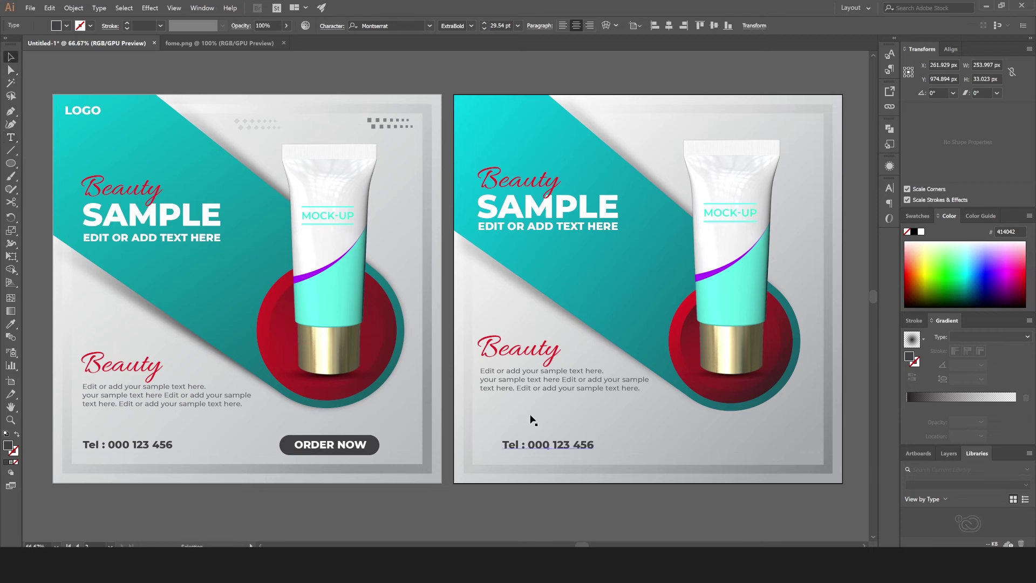
{"action": "mouse_move", "coordinate": [529, 445]}
{"action": "left_mouse_down"}
{"action": "mouse_move", "coordinate": [509, 447]}
{"action": "mouse_move", "coordinate": [518, 107]}
{"action": "mouse_move", "coordinate": [510, 128]}
{"action": "left_mouse_up"}
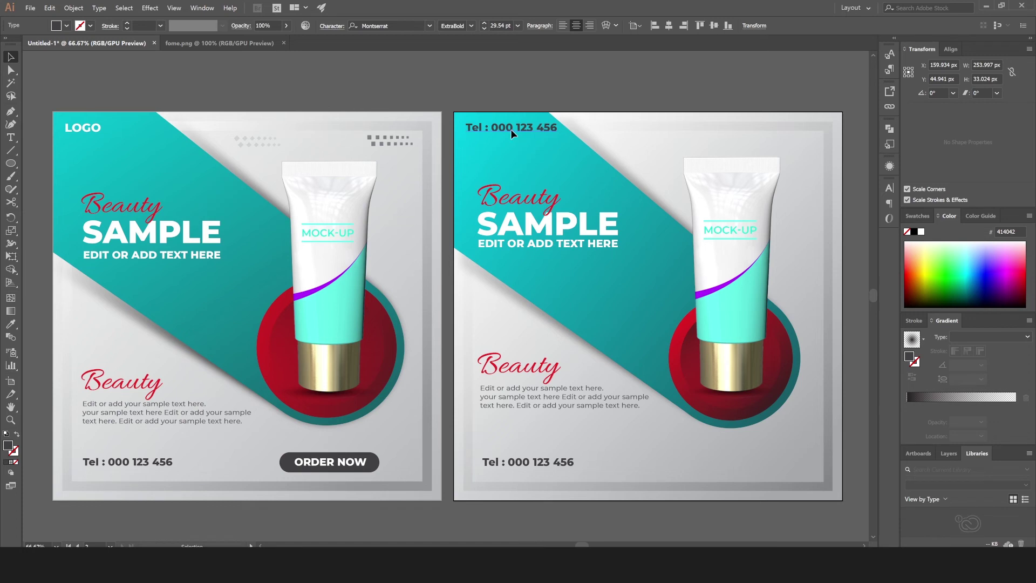
Step: Retype the top copy as 'LOGO', make it white at 32 pt, and set it top-left
{"action": "double_click", "coordinate": [510, 129]}
{"action": "left_click_drag", "start_coordinate": [557, 129], "coordinate": [346, 116]}
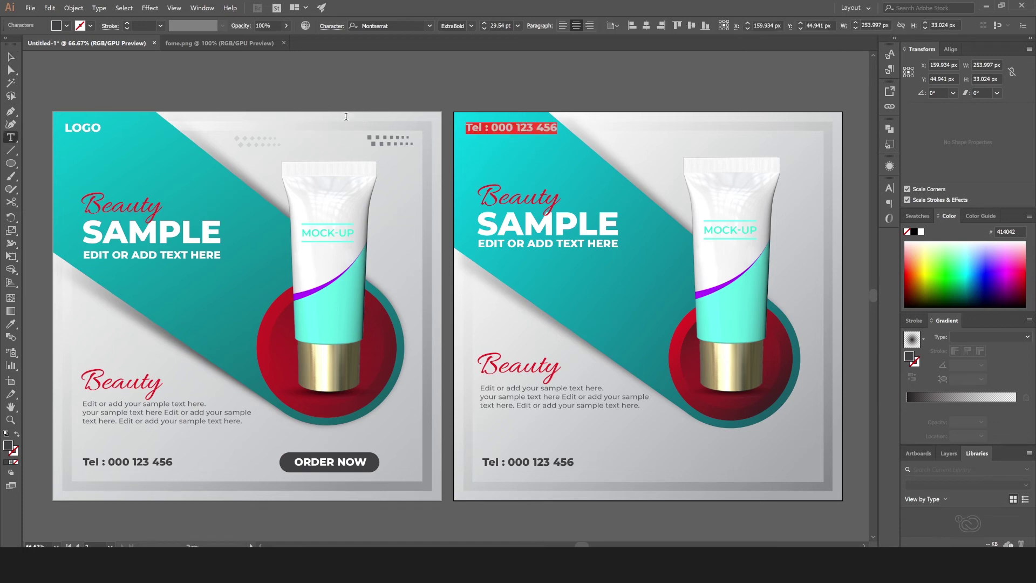
{"action": "type", "text": "LOGO"}
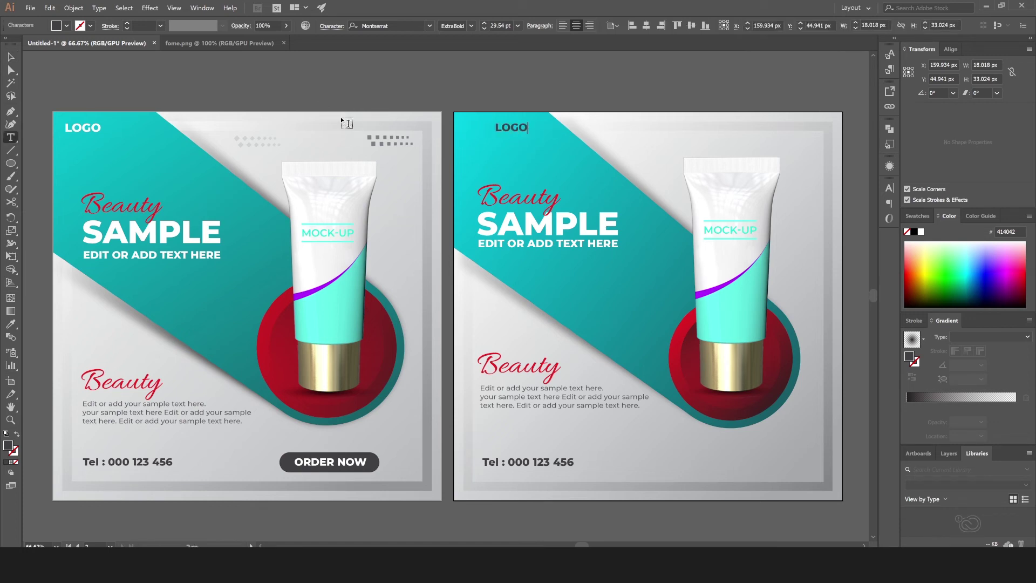
{"action": "left_click", "coordinate": [10, 63]}
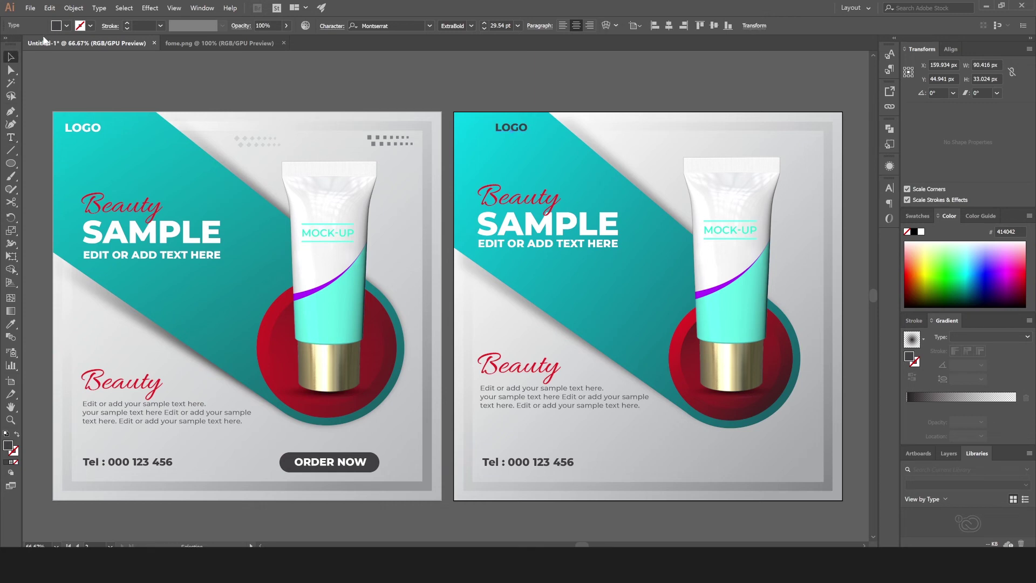
{"action": "left_click", "coordinate": [66, 26]}
{"action": "left_click", "coordinate": [22, 45]}
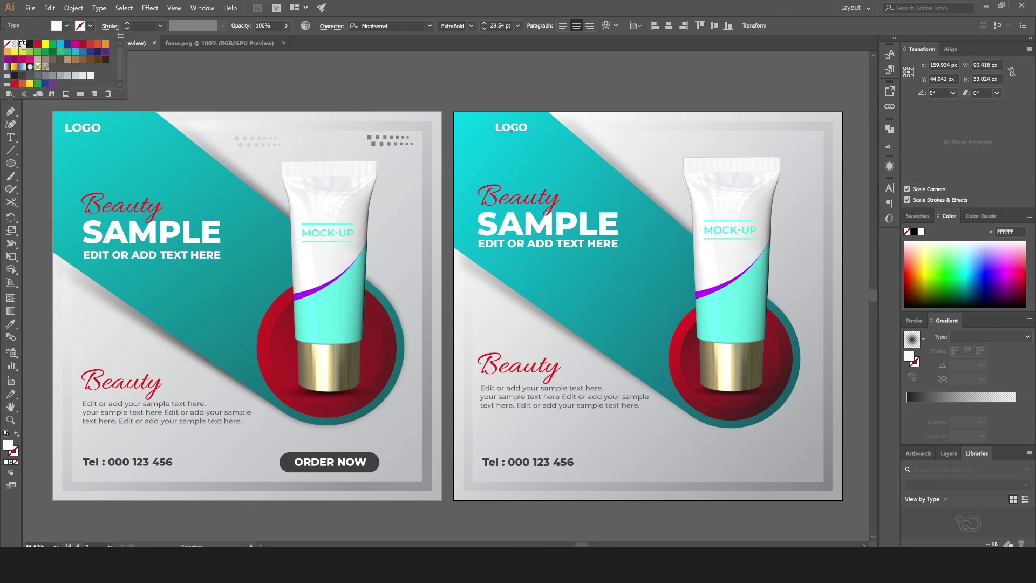
{"action": "left_click", "coordinate": [484, 22]}
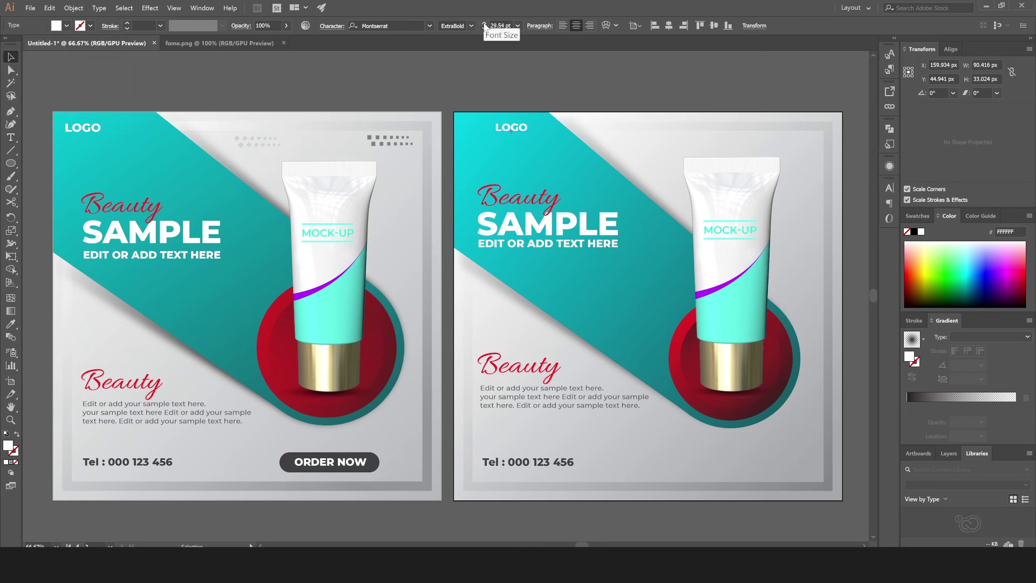
{"action": "left_click", "coordinate": [484, 22]}
{"action": "type", "text": "32"}
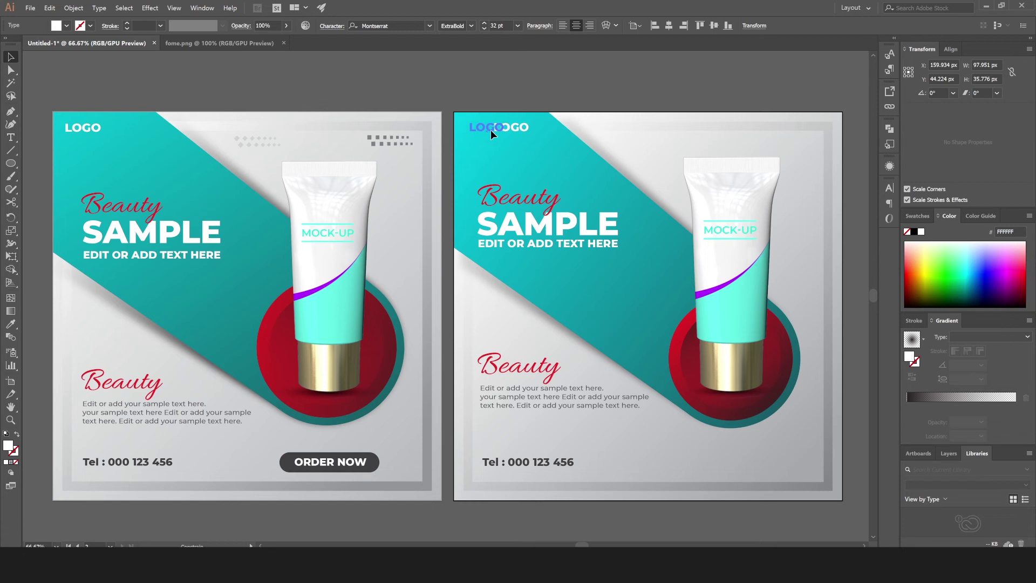
{"action": "left_click_drag", "start_coordinate": [491, 129], "coordinate": [490, 130]}
{"action": "scroll", "coordinate": [490, 130], "scroll_direction": "down", "scroll_amount": 2}
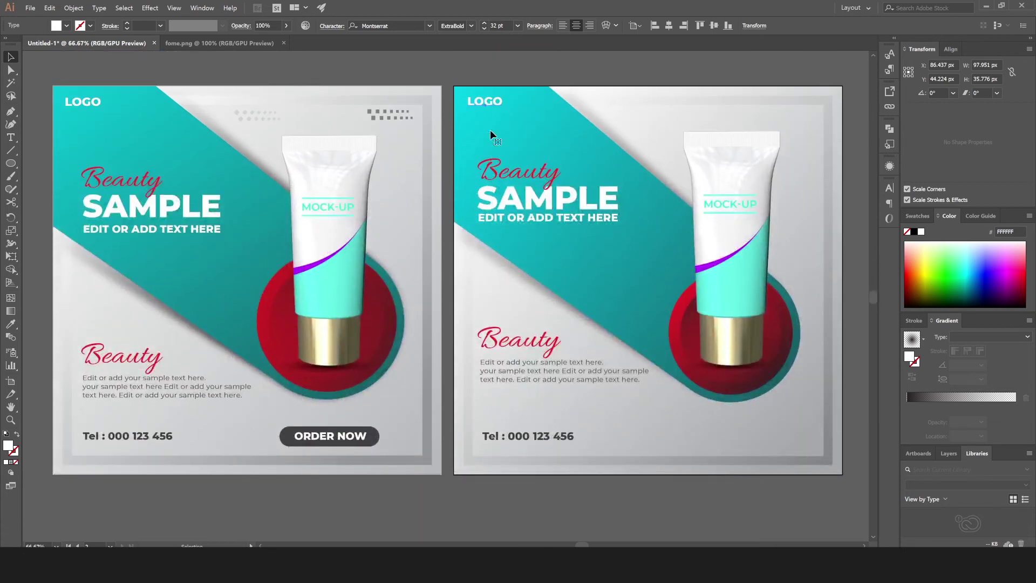
{"action": "left_click", "coordinate": [543, 63]}
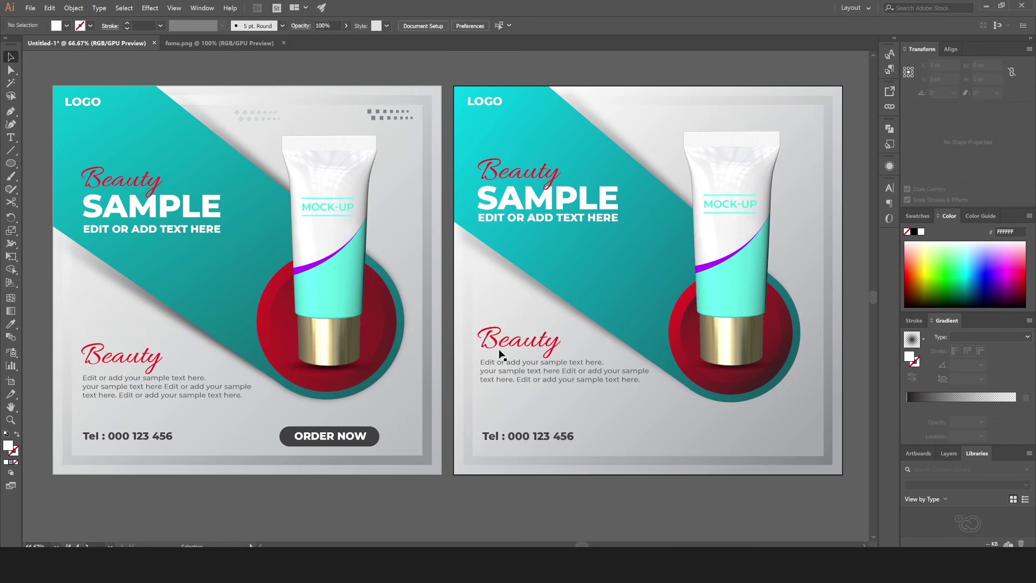
Step: Draw a dark 286.486 × 59.997 px pill-shaped rectangle bottom-right, level with the Tel line
{"action": "left_click", "coordinate": [546, 434]}
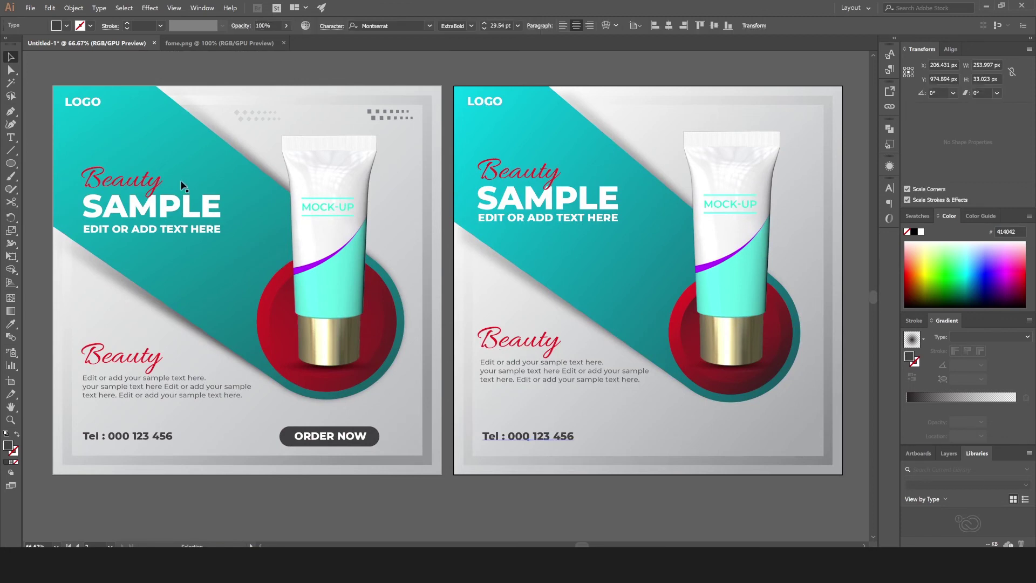
{"action": "left_click", "coordinate": [11, 164]}
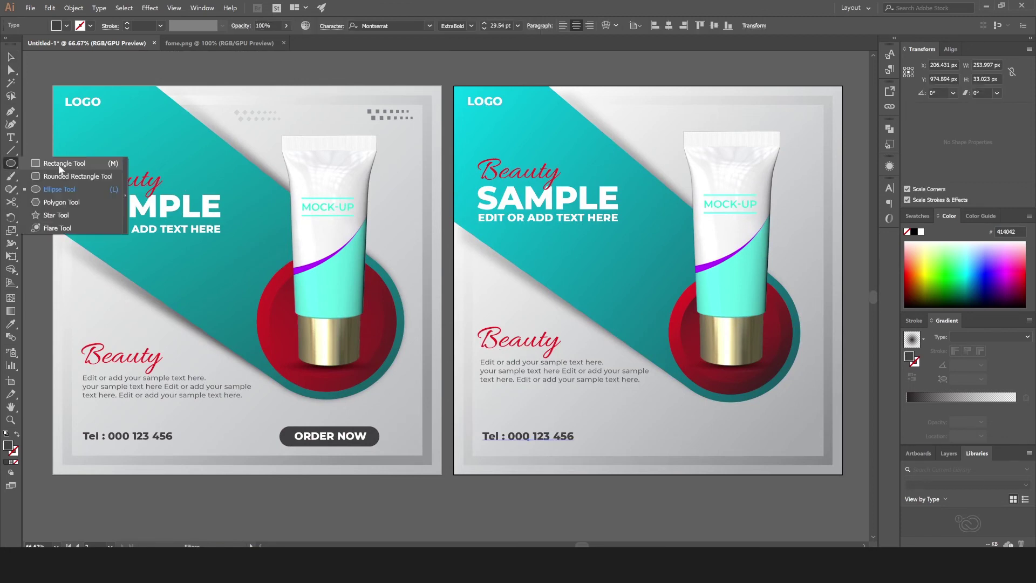
{"action": "left_click", "coordinate": [43, 161]}
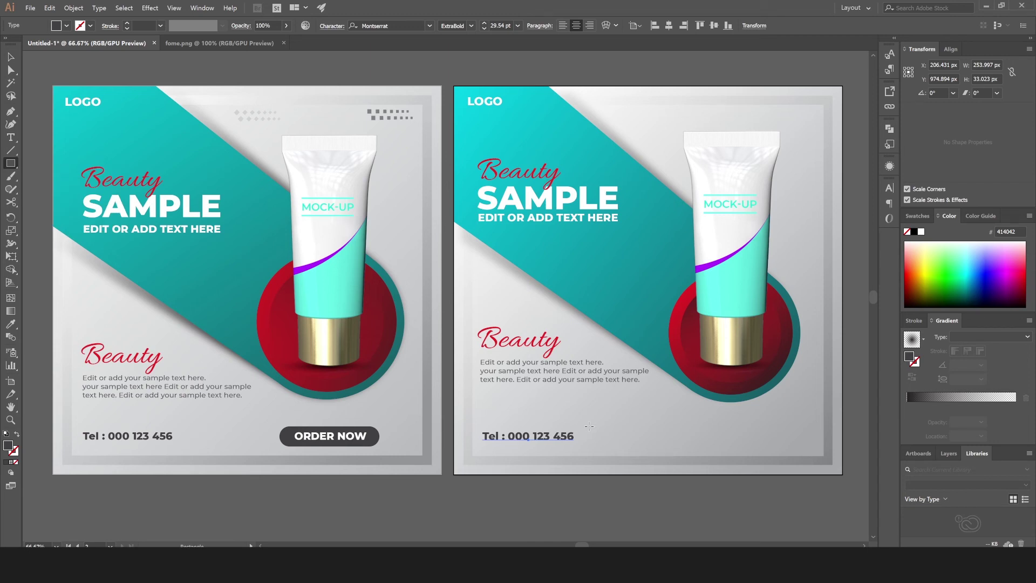
{"action": "left_click_drag", "start_coordinate": [591, 428], "coordinate": [693, 445]}
{"action": "left_click_drag", "start_coordinate": [694, 446], "coordinate": [692, 448]}
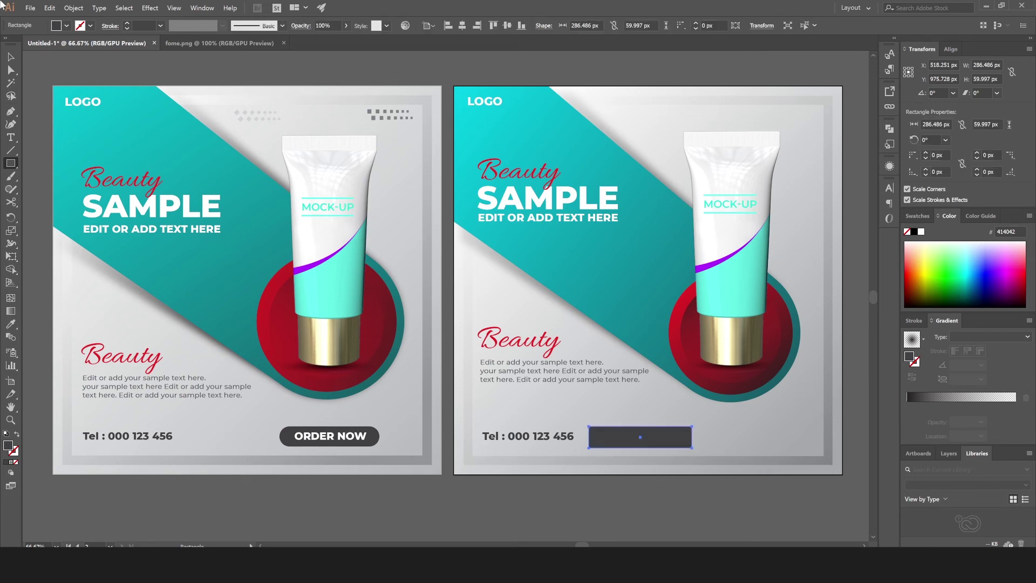
{"action": "left_click", "coordinate": [10, 70]}
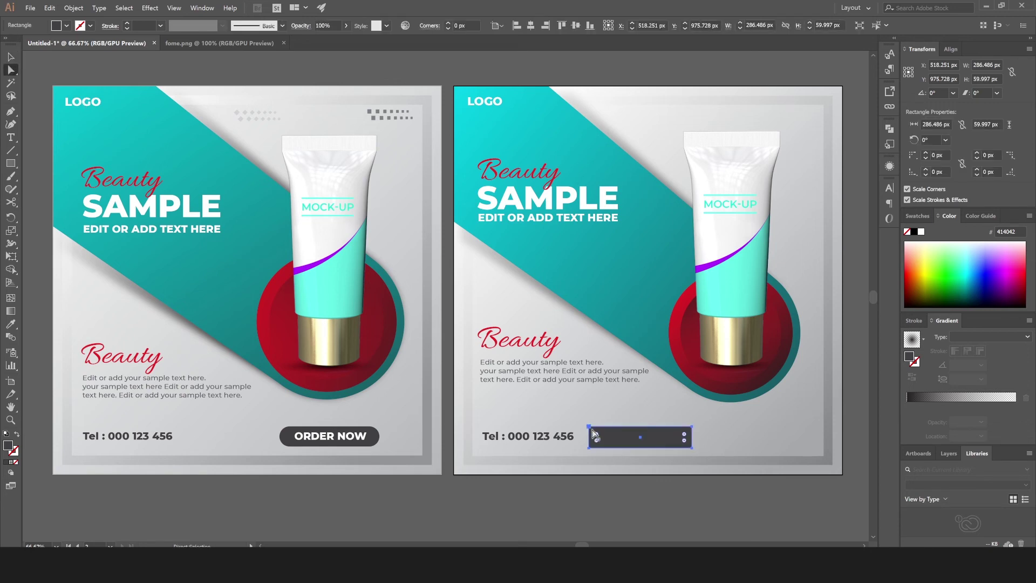
{"action": "left_click_drag", "start_coordinate": [593, 433], "coordinate": [615, 440]}
{"action": "left_click", "coordinate": [12, 58]}
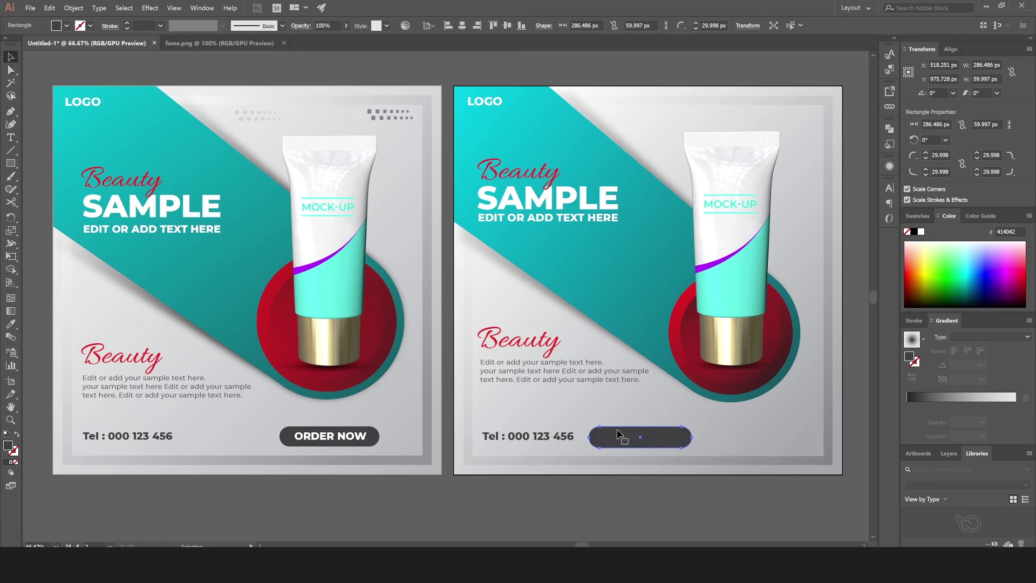
{"action": "left_click_drag", "start_coordinate": [617, 430], "coordinate": [710, 438]}
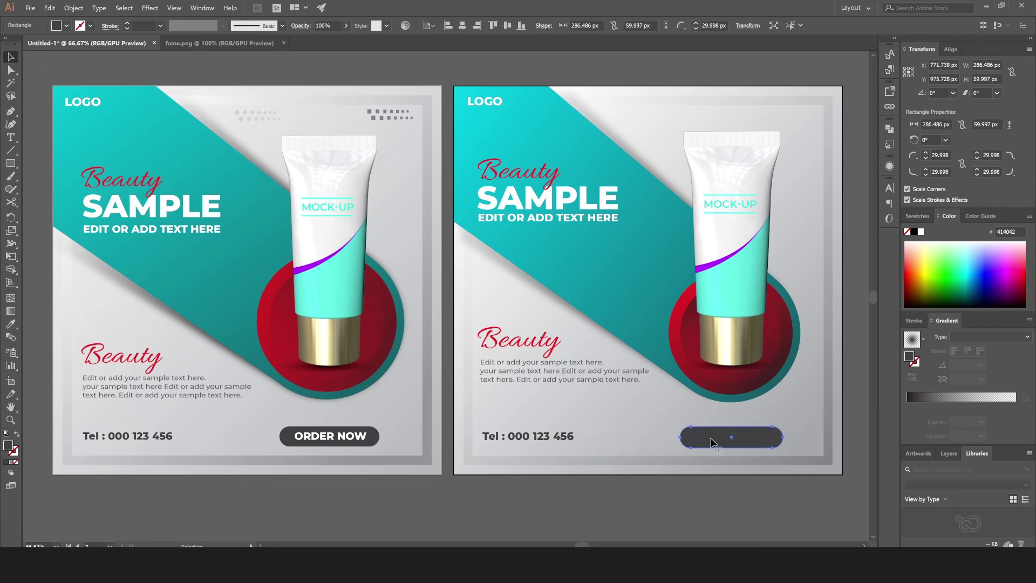
{"action": "key", "text": "Up"}
{"action": "key", "text": "Up"}
{"action": "key", "text": "Up"}
{"action": "key", "text": "Up"}
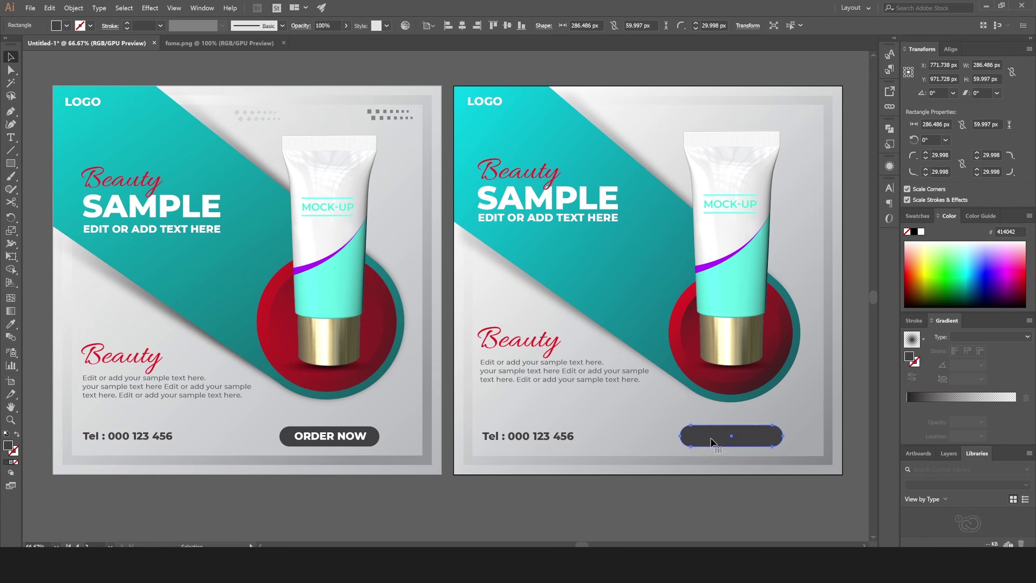
{"action": "key", "text": "Up"}
Step: Copy the Tel text onto the pill, bring it to front, make it white and retype it 'ORDER NOW'
{"action": "left_click", "coordinate": [524, 439]}
{"action": "left_click_drag", "start_coordinate": [524, 439], "coordinate": [726, 457]}
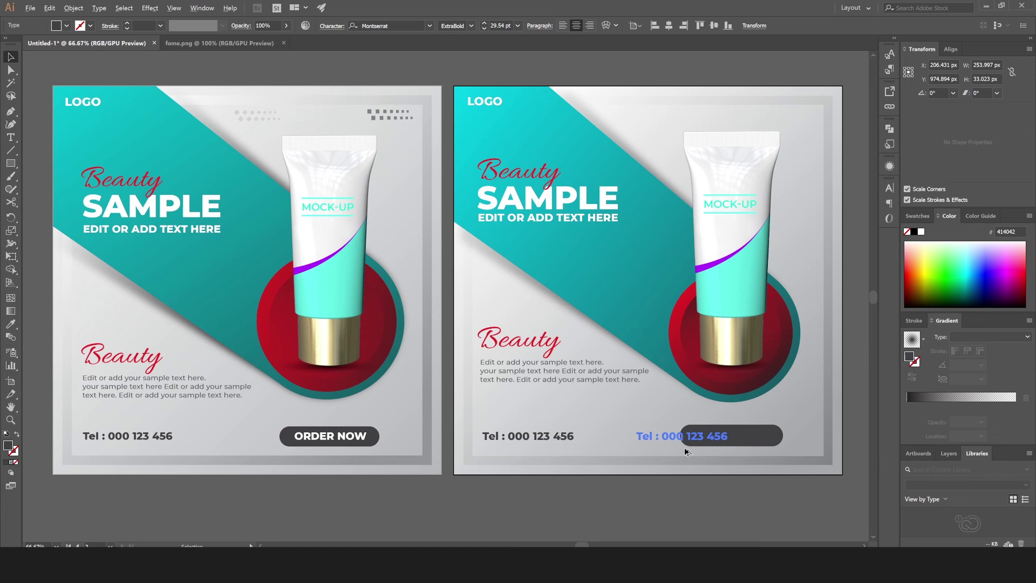
{"action": "right_click", "coordinate": [726, 455]}
{"action": "mouse_move", "coordinate": [412, 443]}
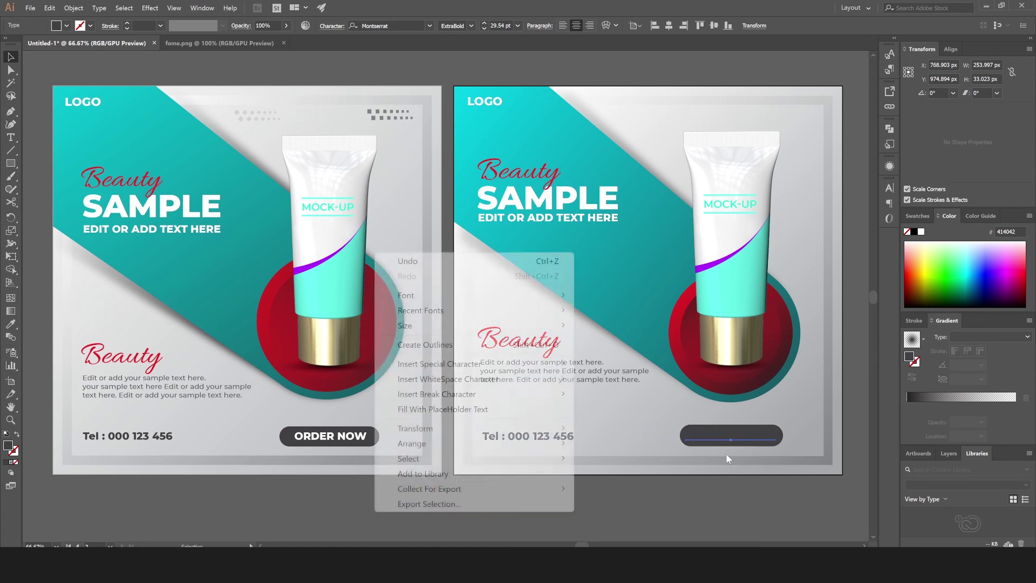
{"action": "left_click", "coordinate": [621, 443]}
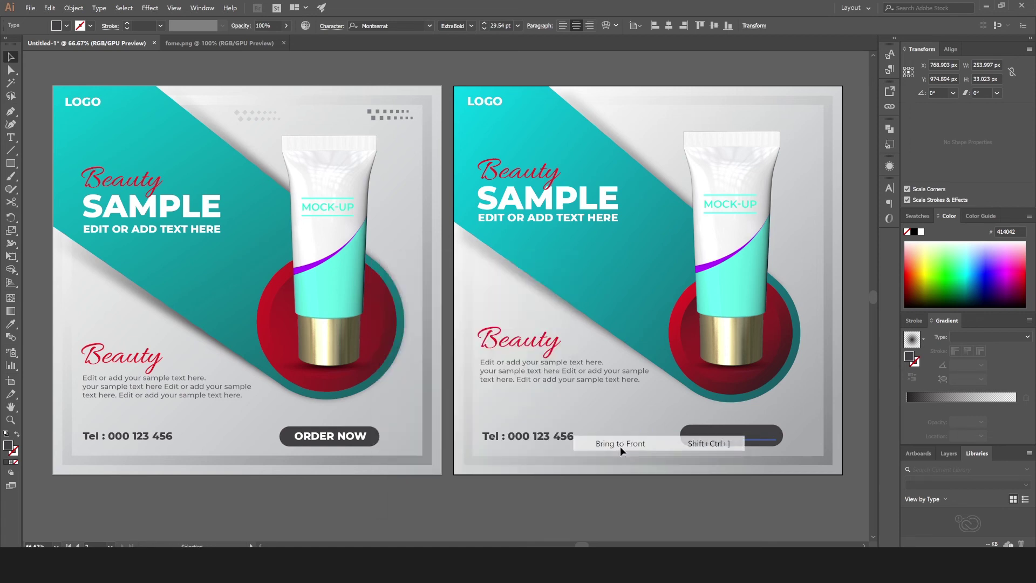
{"action": "left_click", "coordinate": [66, 26]}
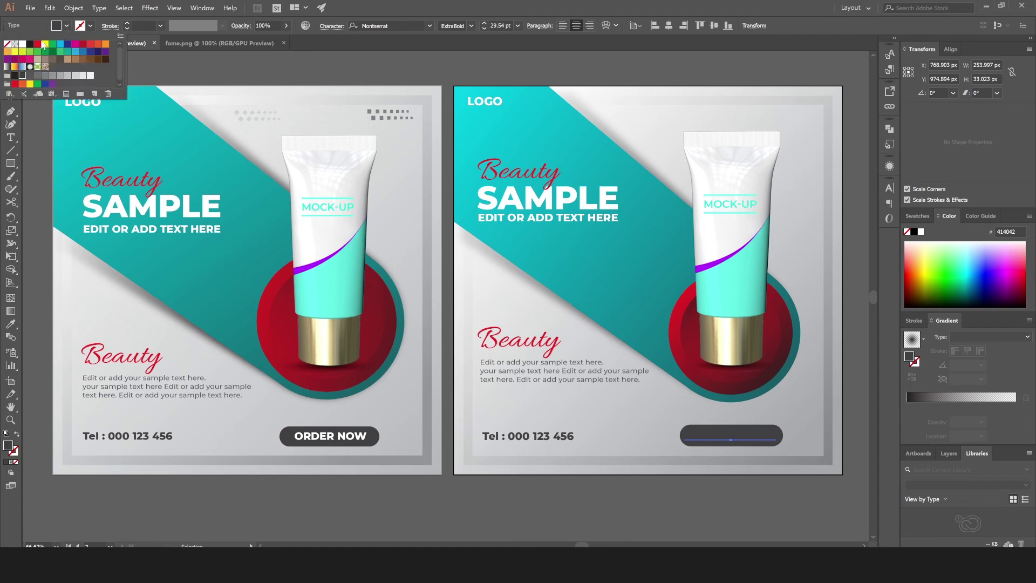
{"action": "left_click", "coordinate": [23, 46]}
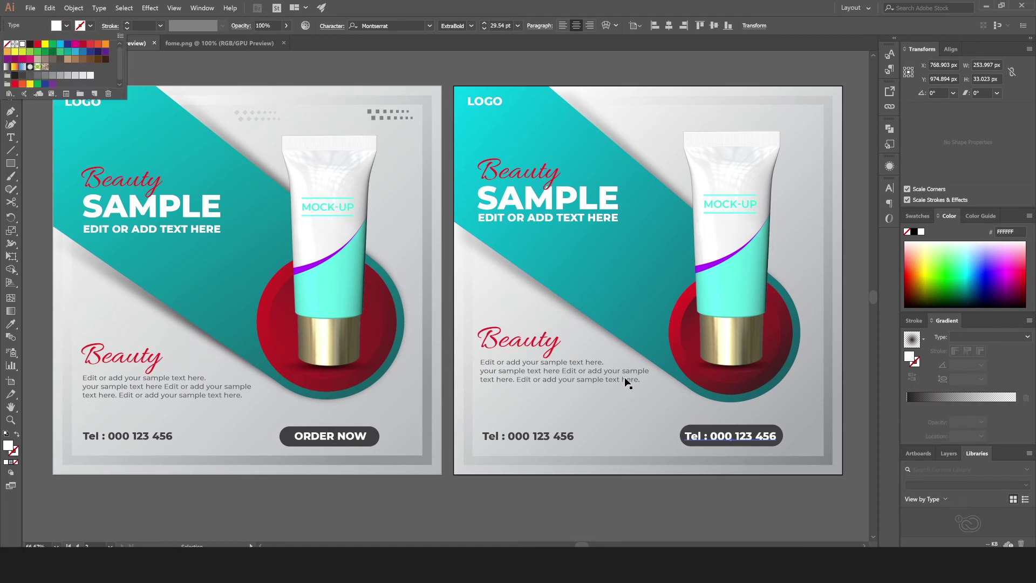
{"action": "left_click", "coordinate": [735, 438]}
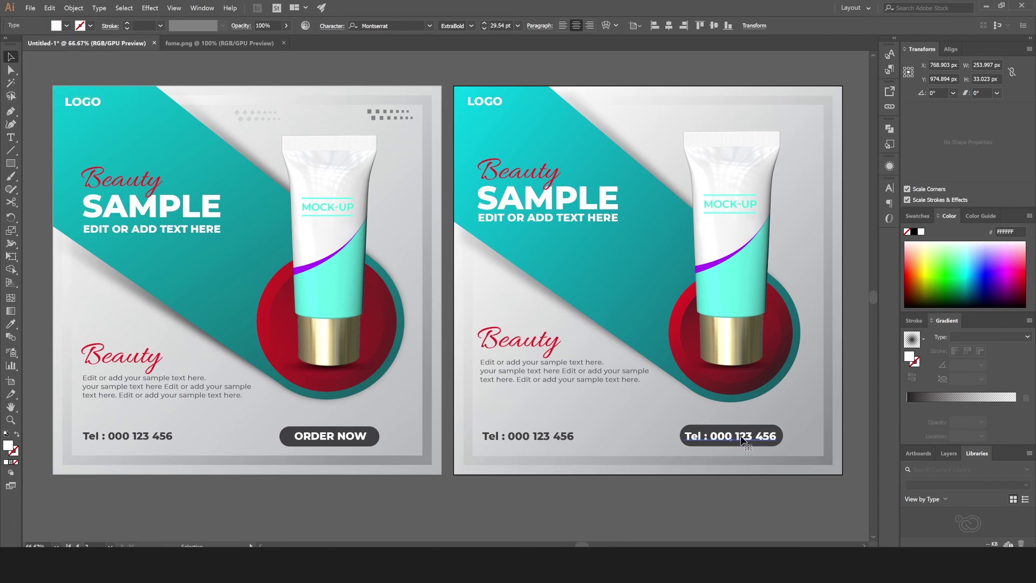
{"action": "double_click", "coordinate": [740, 437]}
{"action": "key", "text": "ctrl+a"}
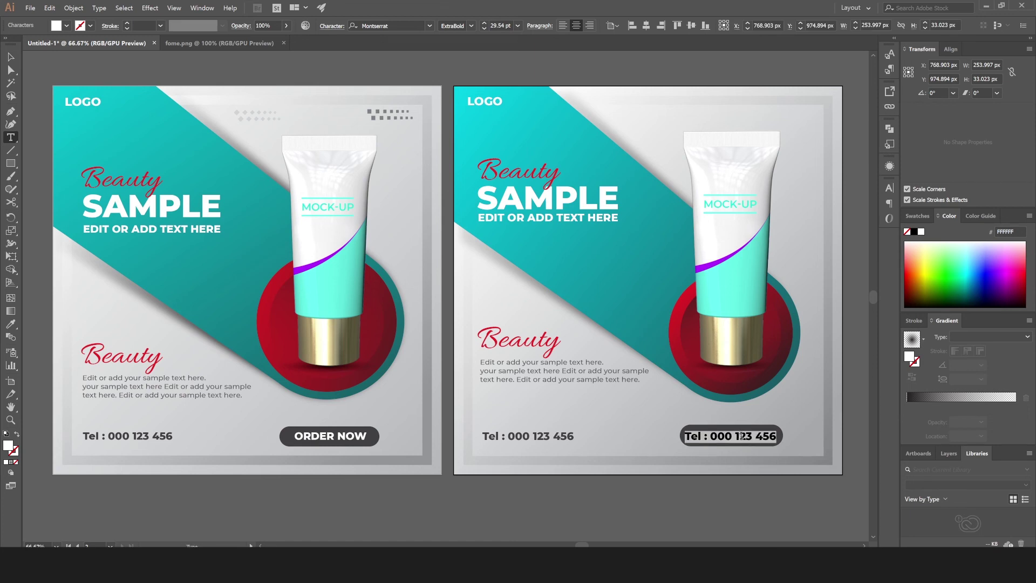
{"action": "type", "text": "ORDER"}
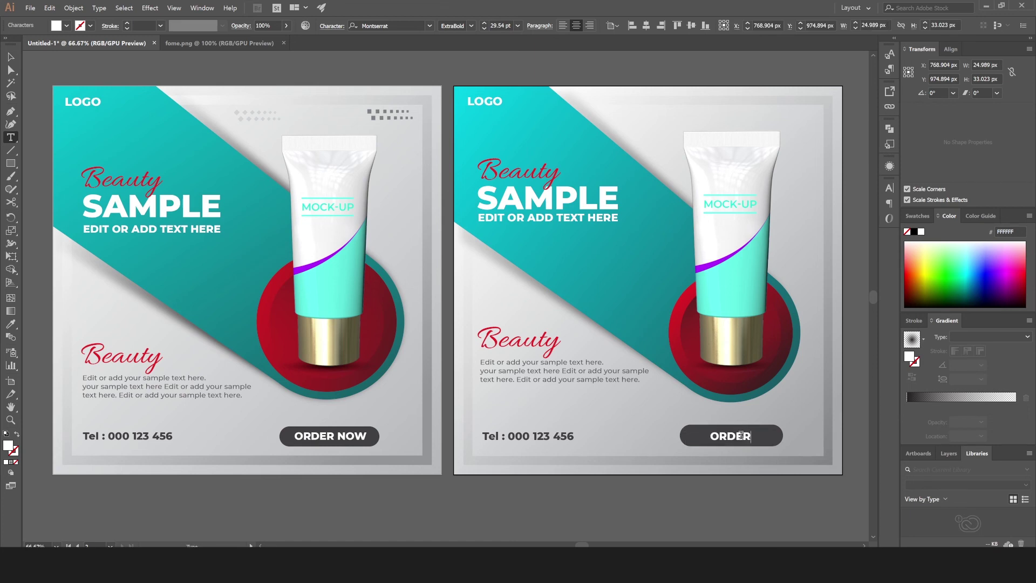
{"action": "type", "text": " NOW"}
{"action": "left_click", "coordinate": [11, 57]}
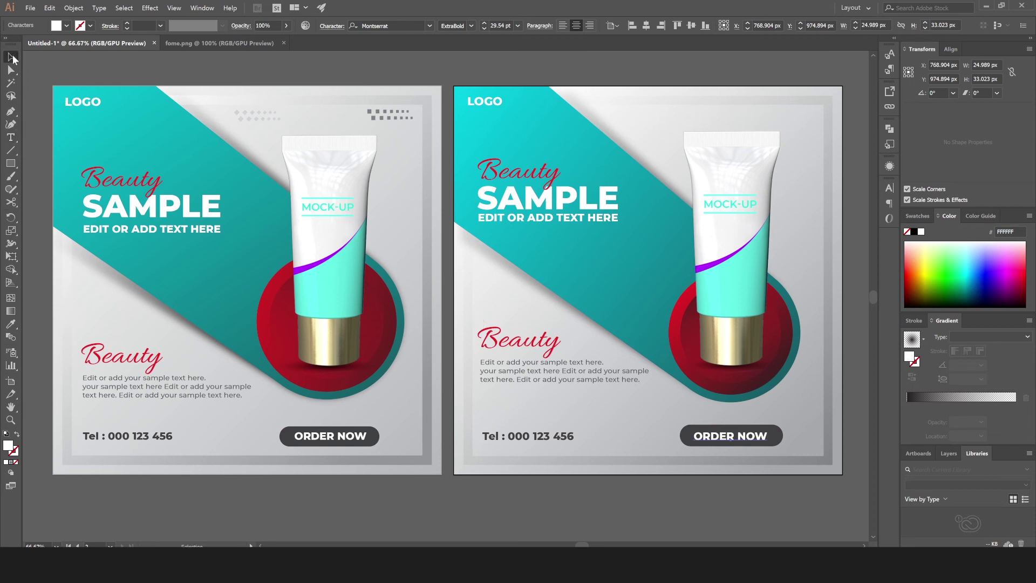
{"action": "left_click", "coordinate": [692, 519]}
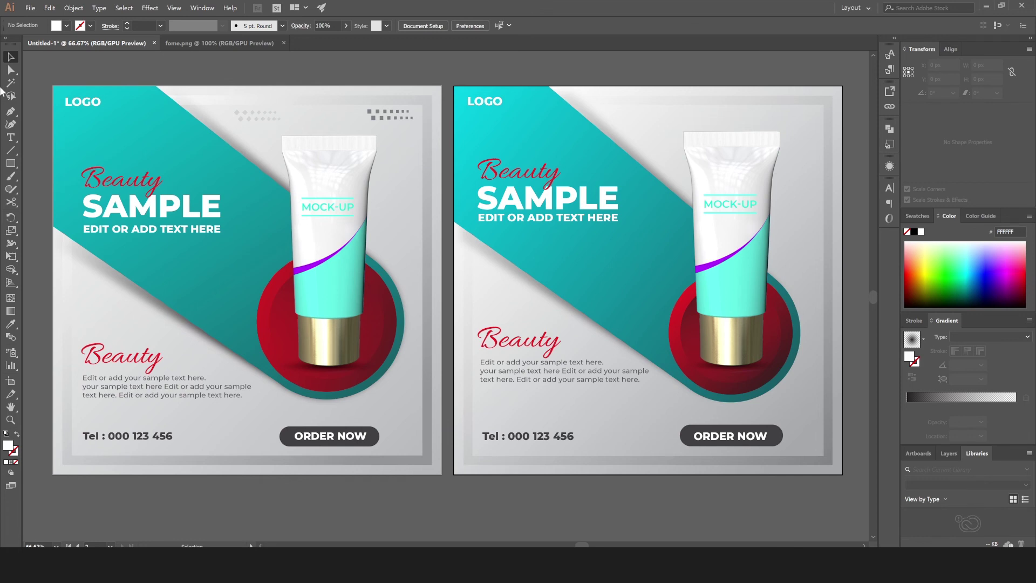
Step: Draw a tiny square near the top of the right artboard and rotate it 315° into a diamond
{"action": "left_click", "coordinate": [11, 164]}
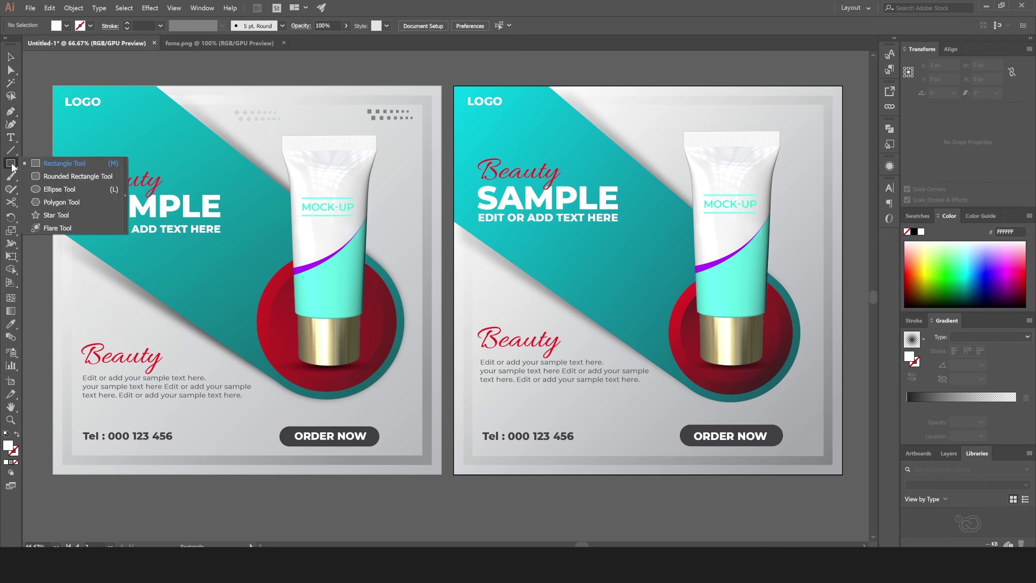
{"action": "left_click", "coordinate": [49, 162]}
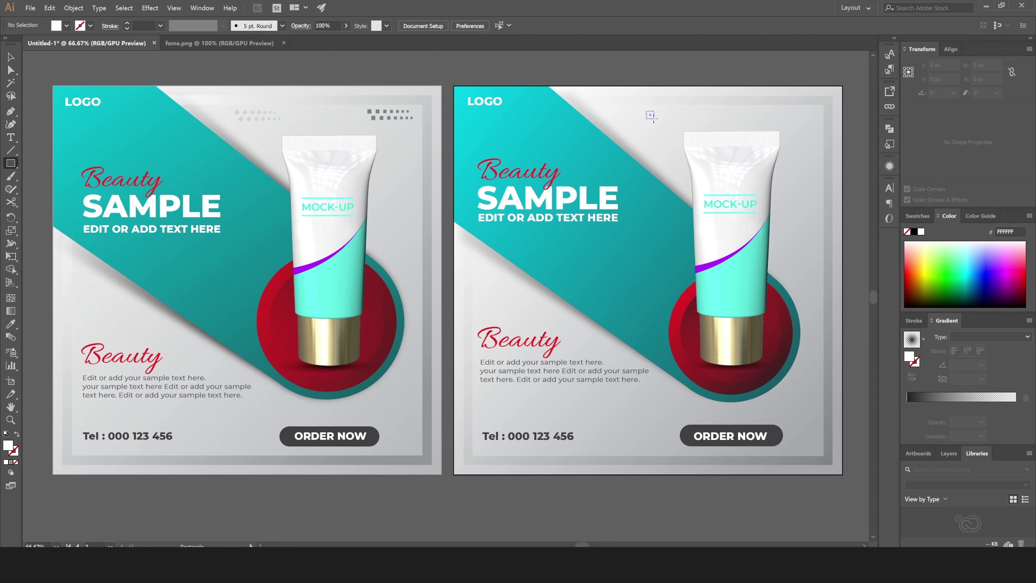
{"action": "left_click_drag", "start_coordinate": [647, 112], "coordinate": [653, 117]}
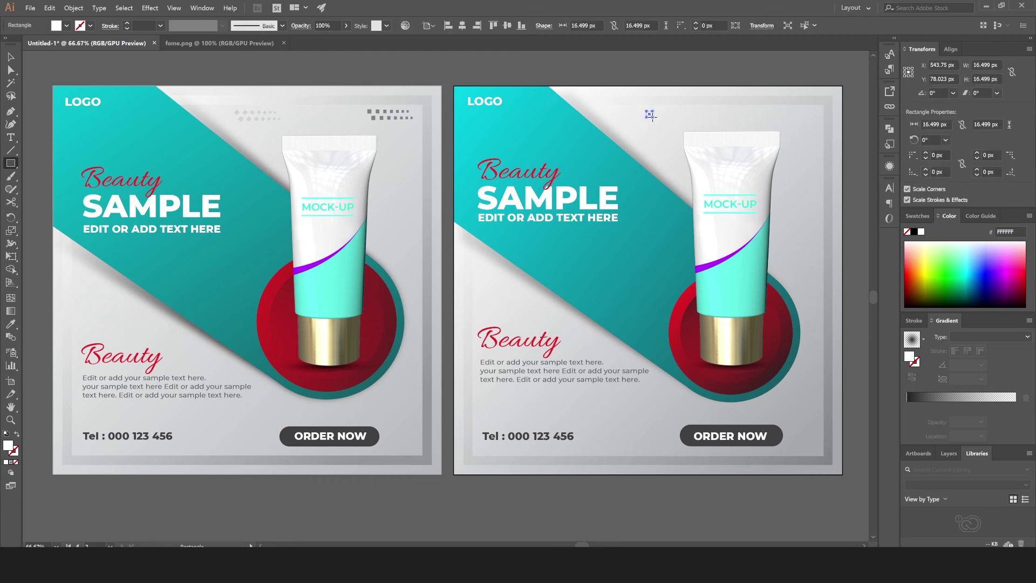
{"action": "left_click", "coordinate": [11, 257]}
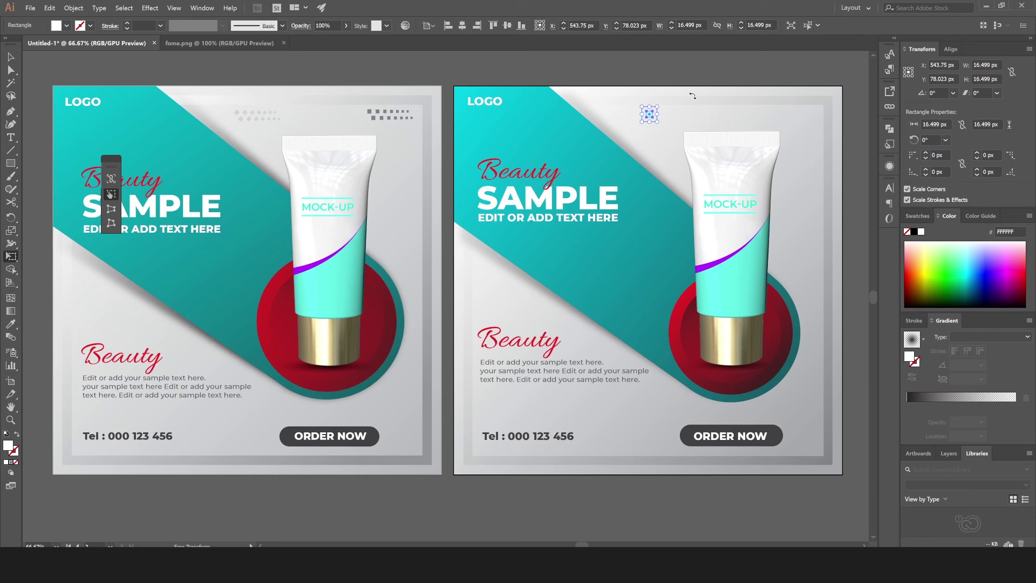
{"action": "left_click_drag", "start_coordinate": [709, 81], "coordinate": [684, 110]}
{"action": "left_click_drag", "start_coordinate": [687, 128], "coordinate": [686, 128]}
Step: Fill the diamond with light grey BCBEC0 from the control-bar swatches
{"action": "left_click", "coordinate": [10, 57]}
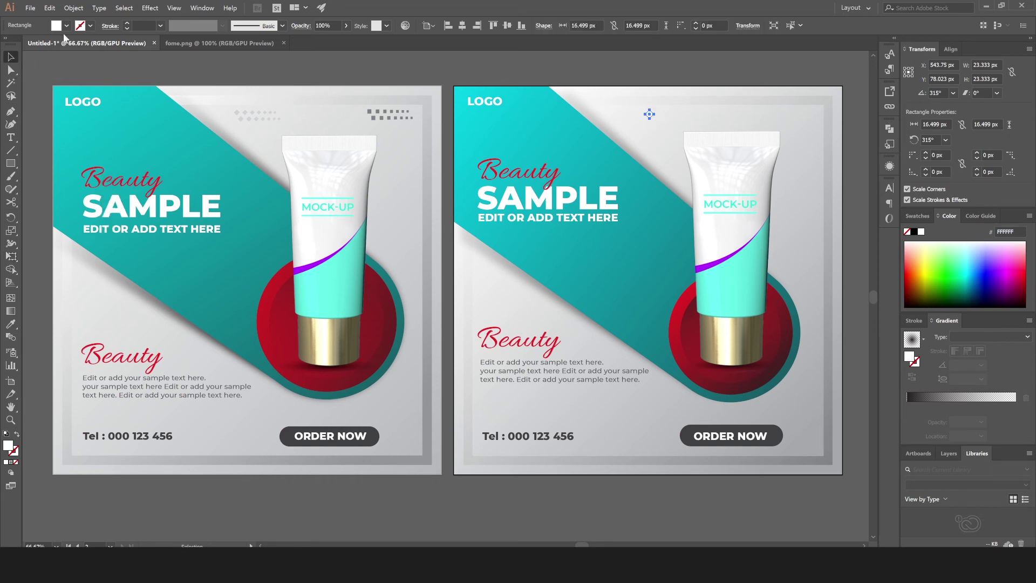
{"action": "left_click", "coordinate": [66, 26]}
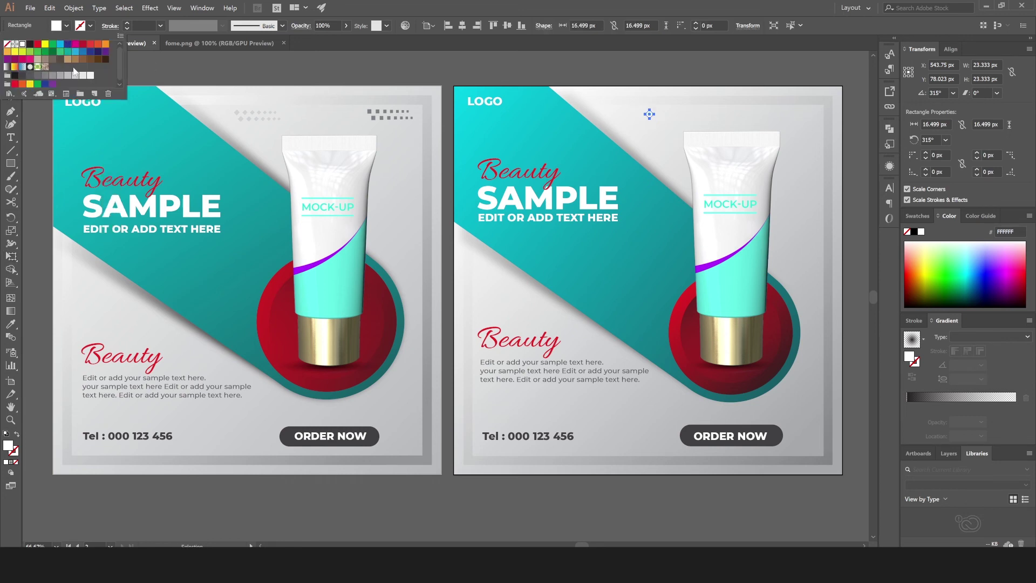
{"action": "left_click", "coordinate": [67, 76]}
{"action": "left_click", "coordinate": [326, 62]}
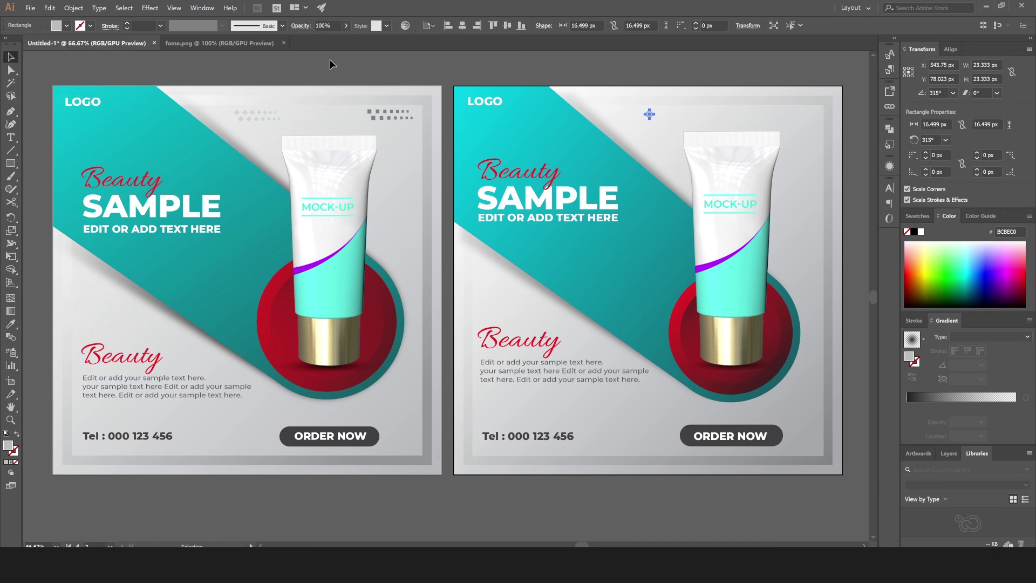
{"action": "left_click", "coordinate": [150, 8]}
{"action": "mouse_move", "coordinate": [189, 122]}
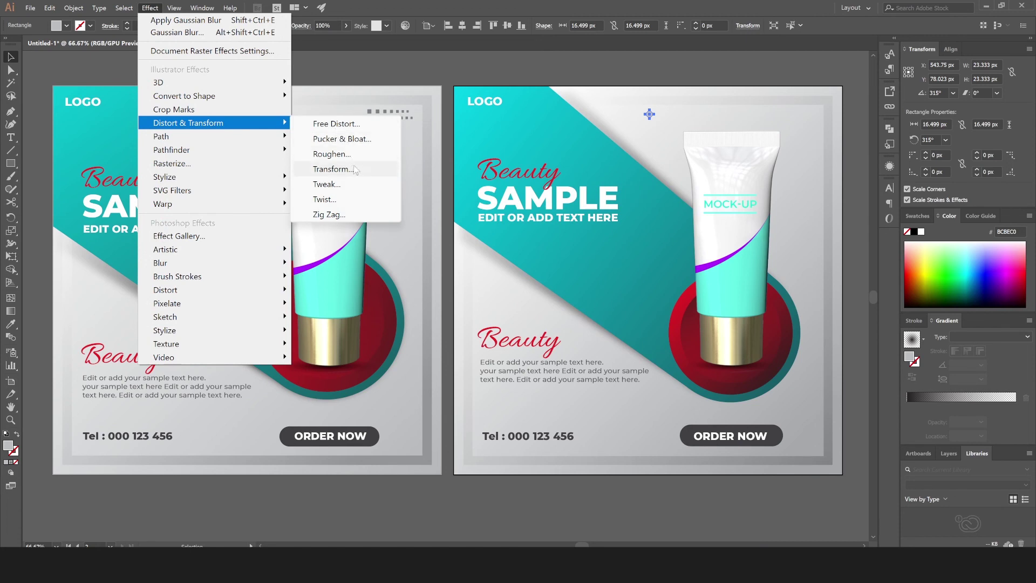
Step: Add a Transform effect to the diamond with 6 copies spread horizontally
{"action": "left_click", "coordinate": [354, 169]}
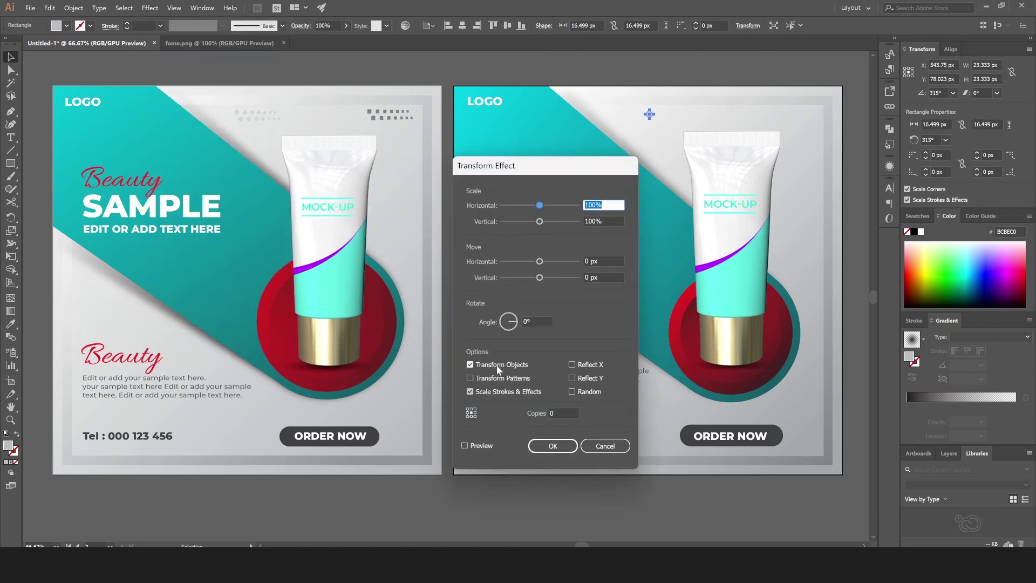
{"action": "left_click", "coordinate": [464, 445]}
{"action": "double_click", "coordinate": [567, 417]}
{"action": "type", "text": "6"}
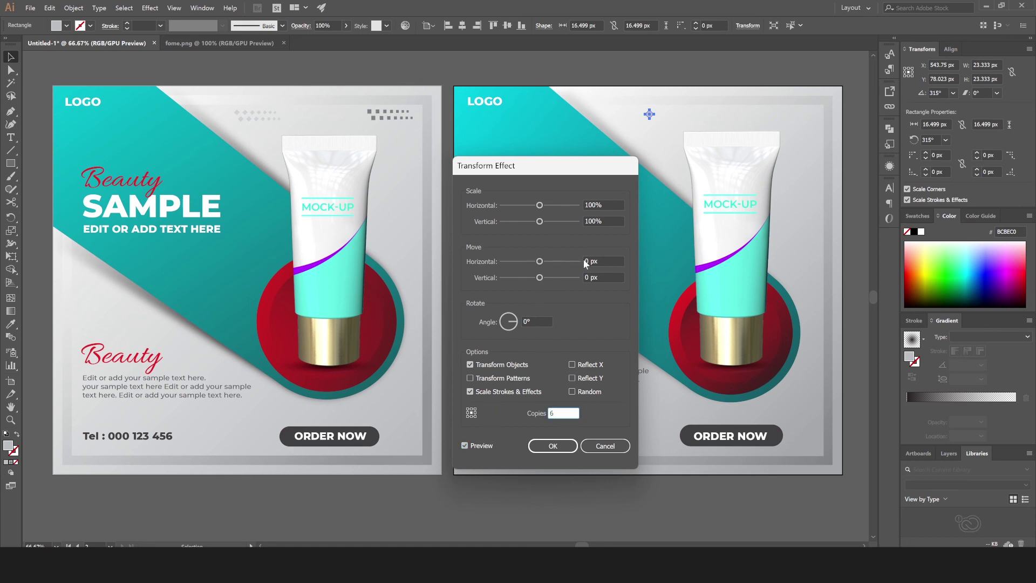
{"action": "left_click", "coordinate": [608, 259]}
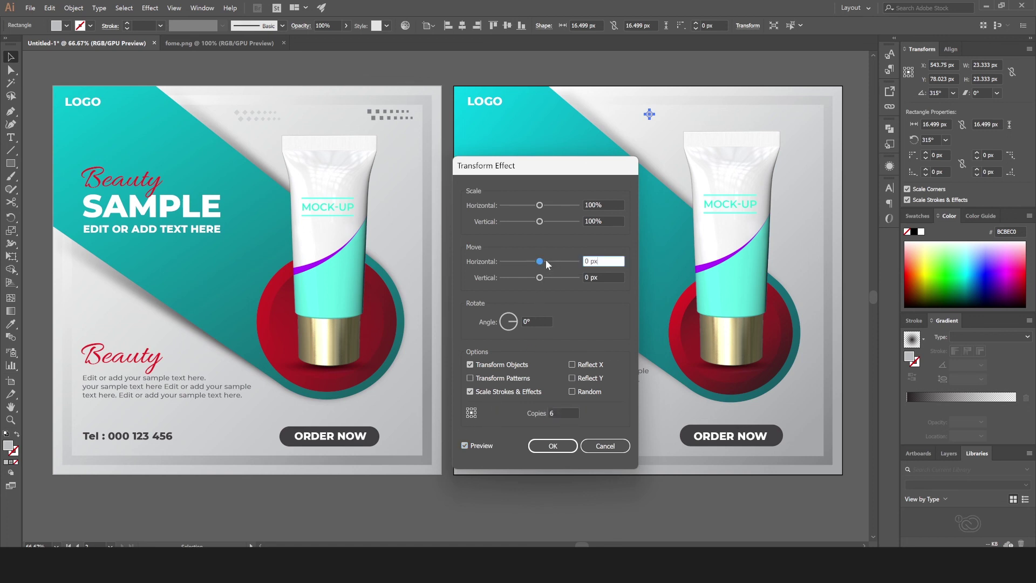
{"action": "left_click_drag", "start_coordinate": [546, 262], "coordinate": [552, 261]}
Step: Scale each copy to 90% horizontal and vertical, tighten the shift to 30 px, and apply
{"action": "left_click", "coordinate": [608, 205]}
{"action": "double_click", "coordinate": [608, 204]}
{"action": "type", "text": "90"}
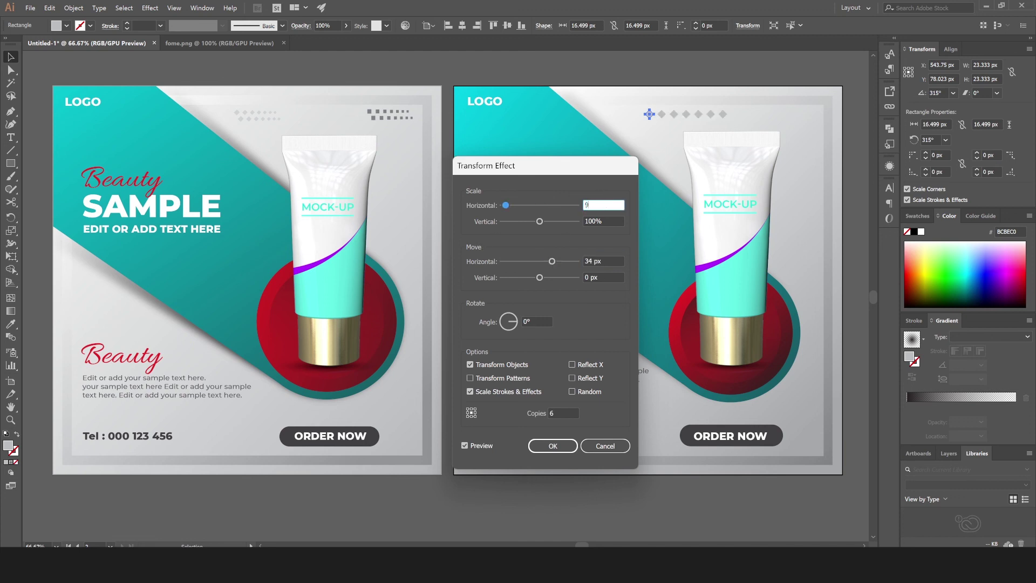
{"action": "left_click", "coordinate": [614, 221]}
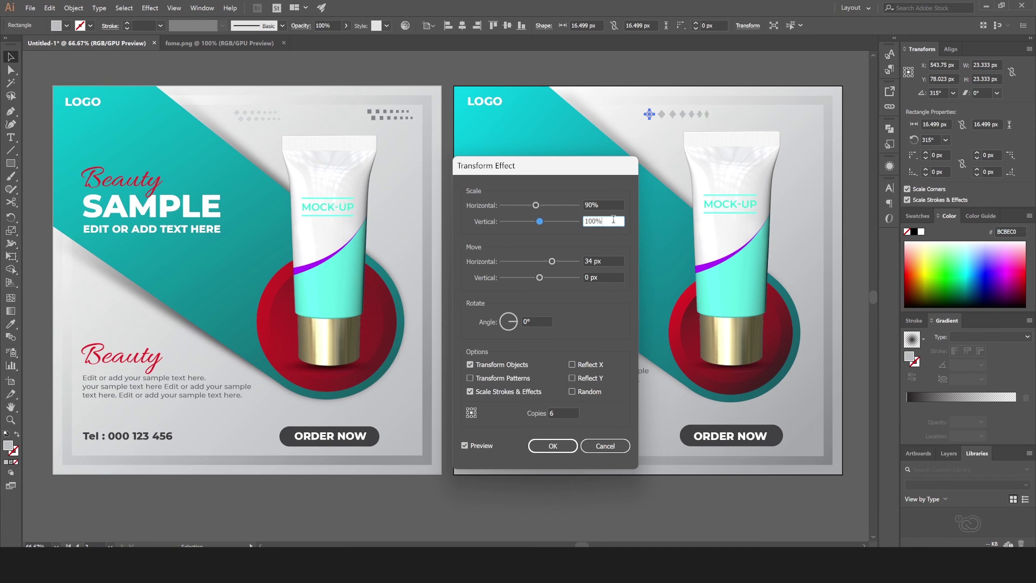
{"action": "double_click", "coordinate": [614, 220]}
{"action": "type", "text": "90"}
{"action": "left_click", "coordinate": [619, 261]}
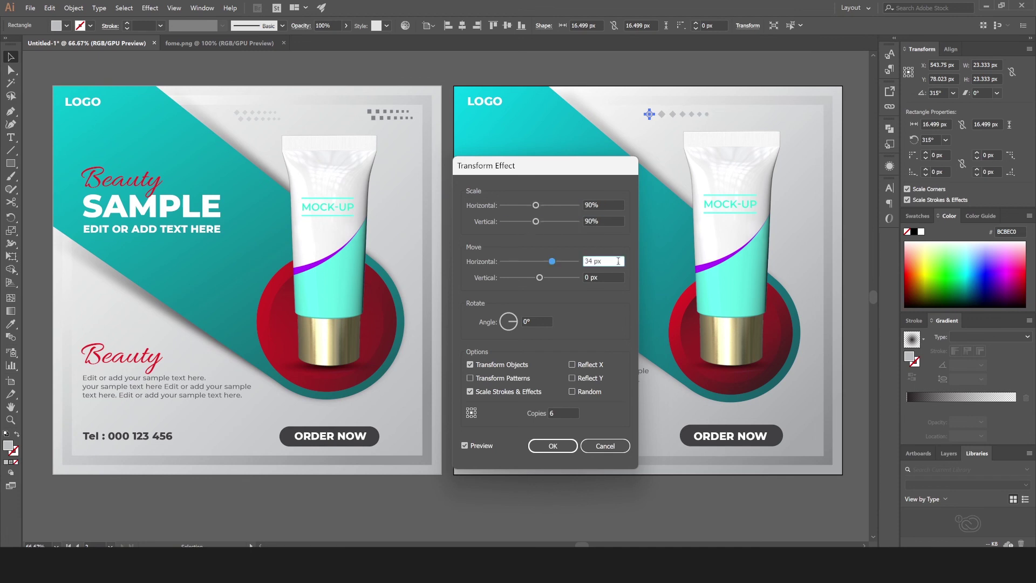
{"action": "key", "text": "Down"}
{"action": "key", "text": "Down"}
{"action": "left_click", "coordinate": [567, 450]}
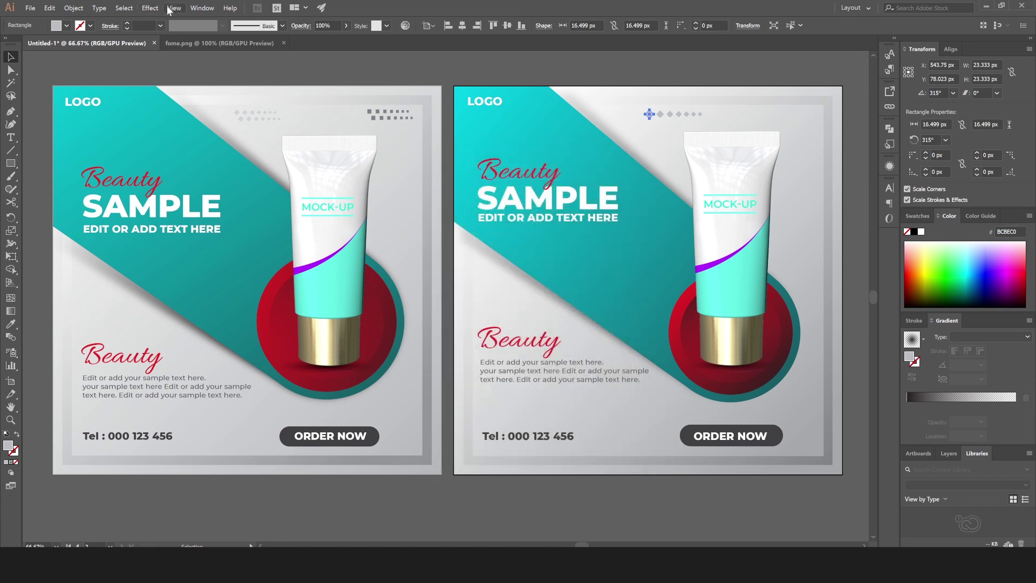
{"action": "left_click", "coordinate": [150, 7]}
{"action": "mouse_move", "coordinate": [214, 123]}
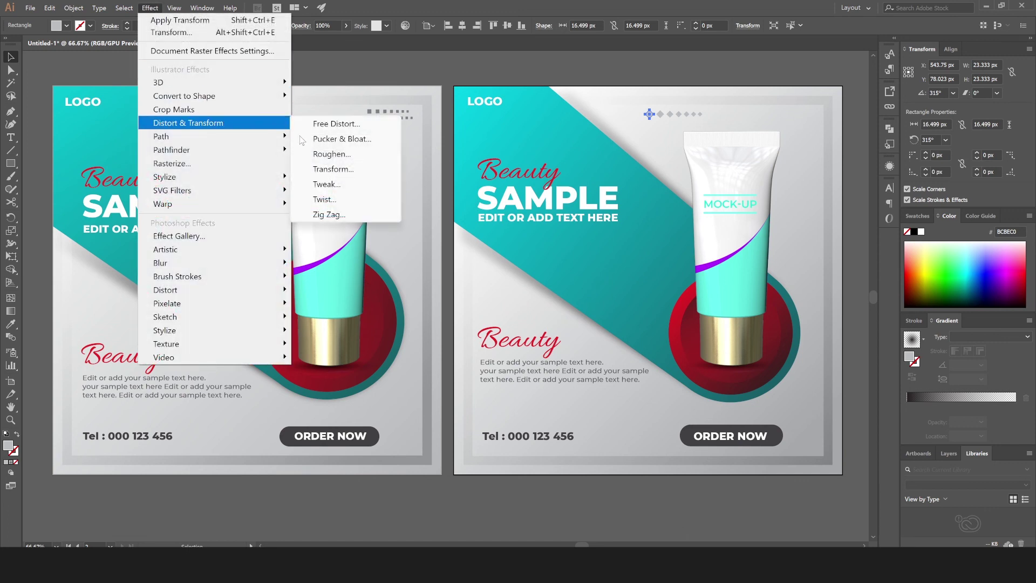
Step: Apply a new, second Transform effect to the diamond row with 1 copy
{"action": "left_click", "coordinate": [367, 164]}
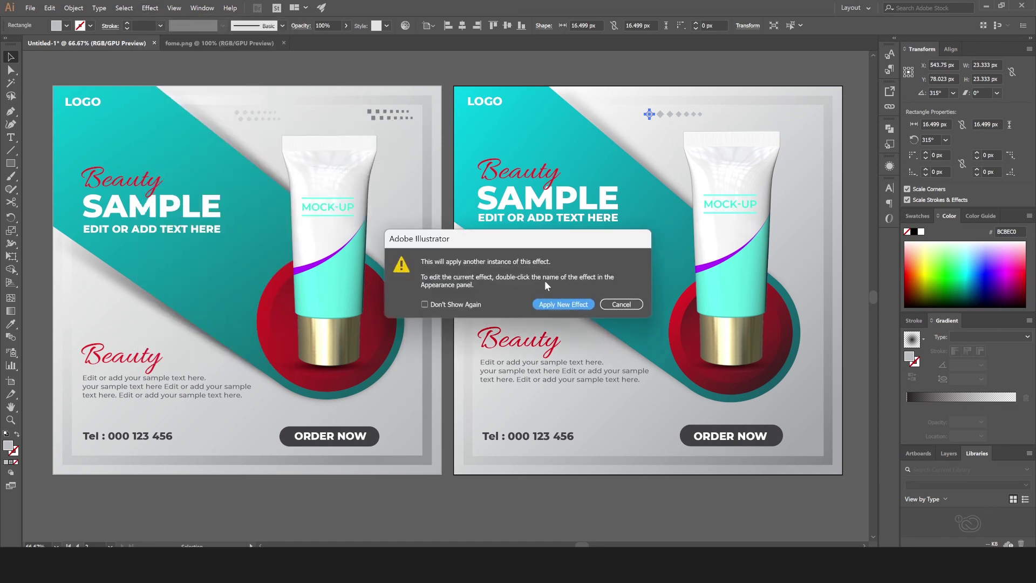
{"action": "left_click", "coordinate": [553, 305]}
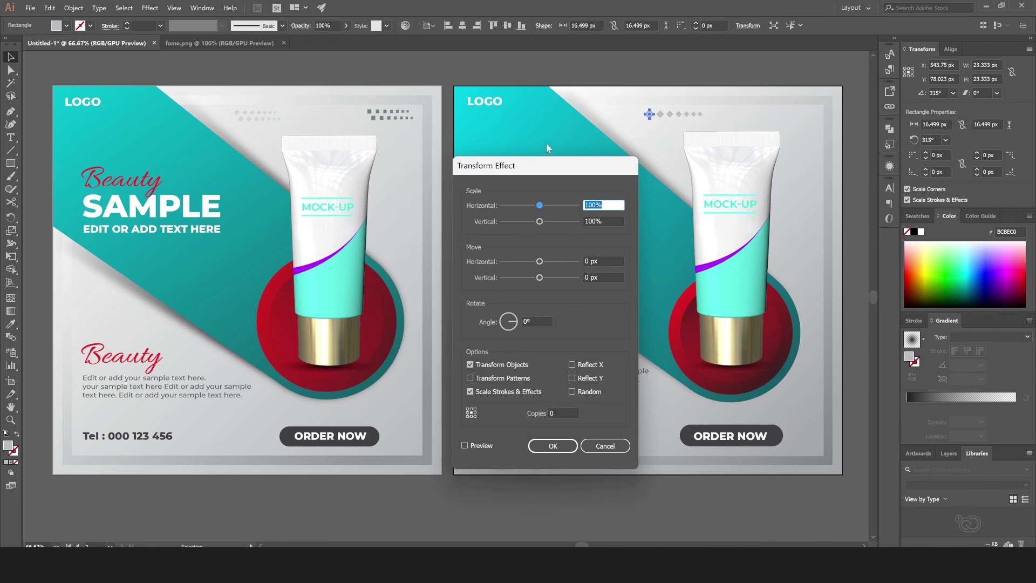
{"action": "left_click_drag", "start_coordinate": [549, 168], "coordinate": [363, 176]}
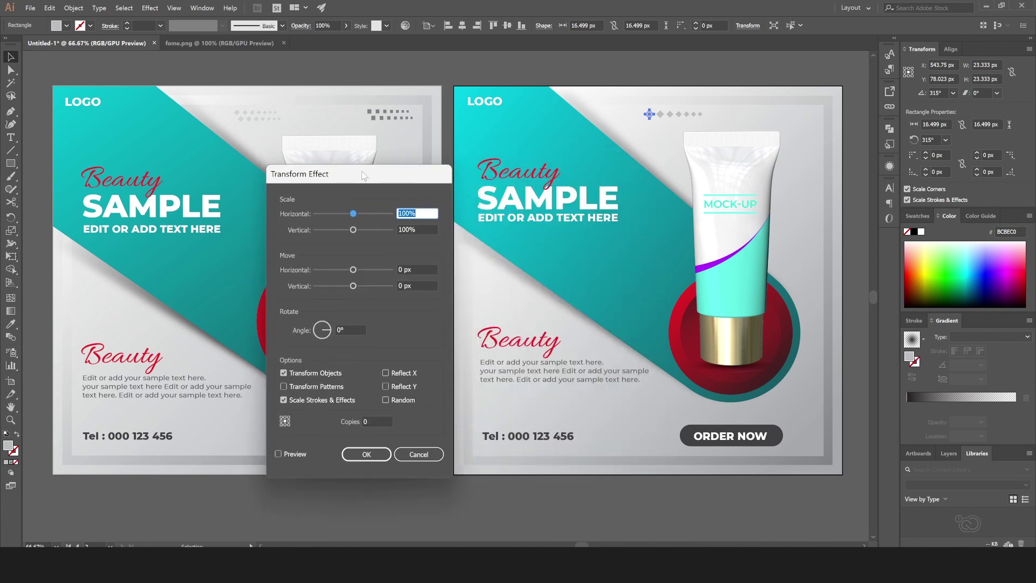
{"action": "left_click", "coordinate": [377, 422]}
{"action": "type", "text": "1"}
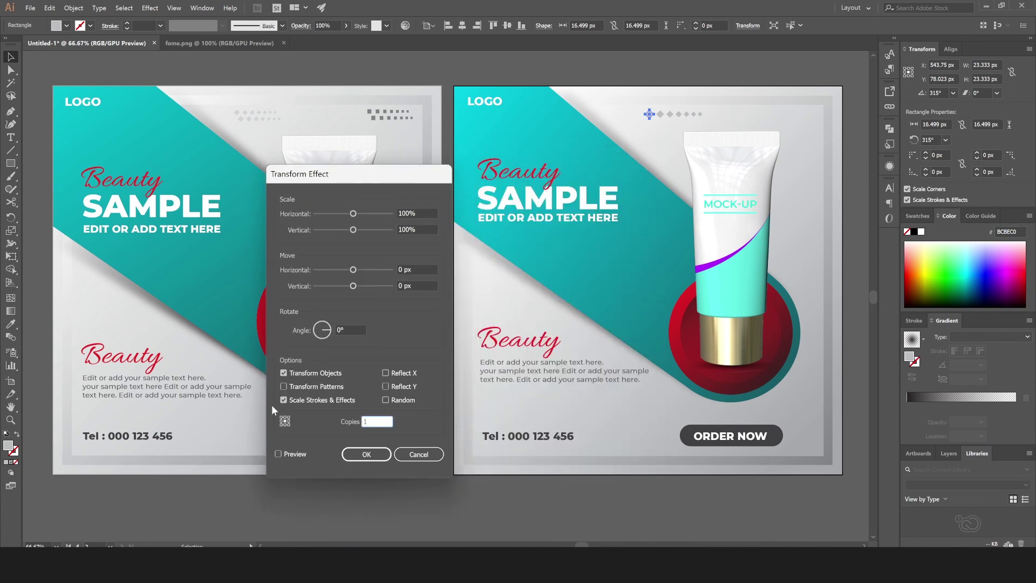
{"action": "left_click", "coordinate": [278, 454]}
{"action": "left_click_drag", "start_coordinate": [352, 270], "coordinate": [362, 270]}
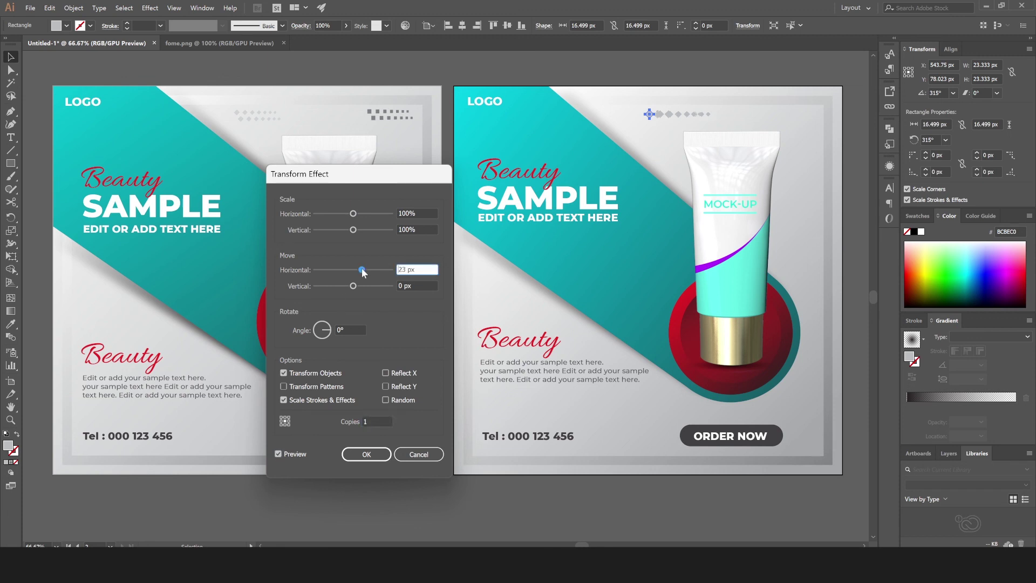
Step: Offset the copied row 16 px right and 18 px down, then apply the effect
{"action": "double_click", "coordinate": [424, 269]}
{"action": "type", "text": "0"}
{"action": "left_click", "coordinate": [426, 285]}
{"action": "left_click_drag", "start_coordinate": [352, 286], "coordinate": [360, 287]}
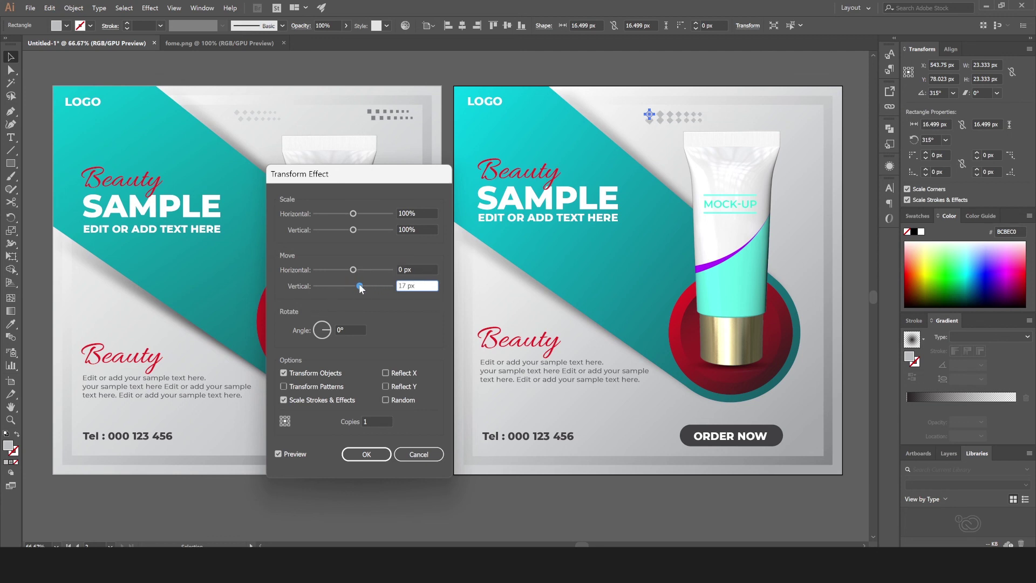
{"action": "left_click", "coordinate": [426, 285]}
{"action": "left_click", "coordinate": [424, 269]}
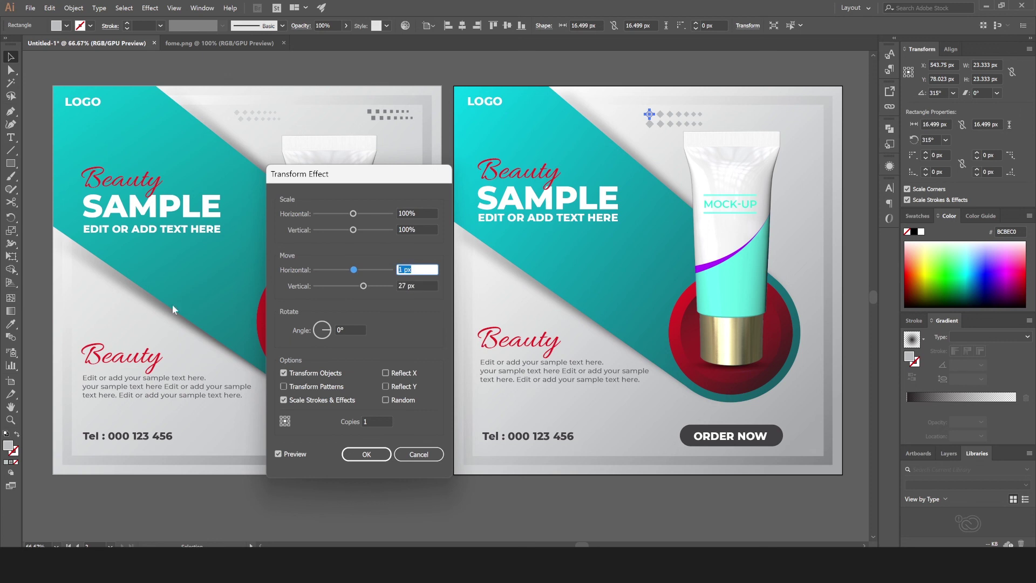
{"action": "key", "text": "Up"}
{"action": "key", "text": "Up"}
{"action": "key", "text": "Up"}
{"action": "key", "text": "Up"}
{"action": "key", "text": "Up"}
{"action": "key", "text": "Up"}
{"action": "key", "text": "Tab"}
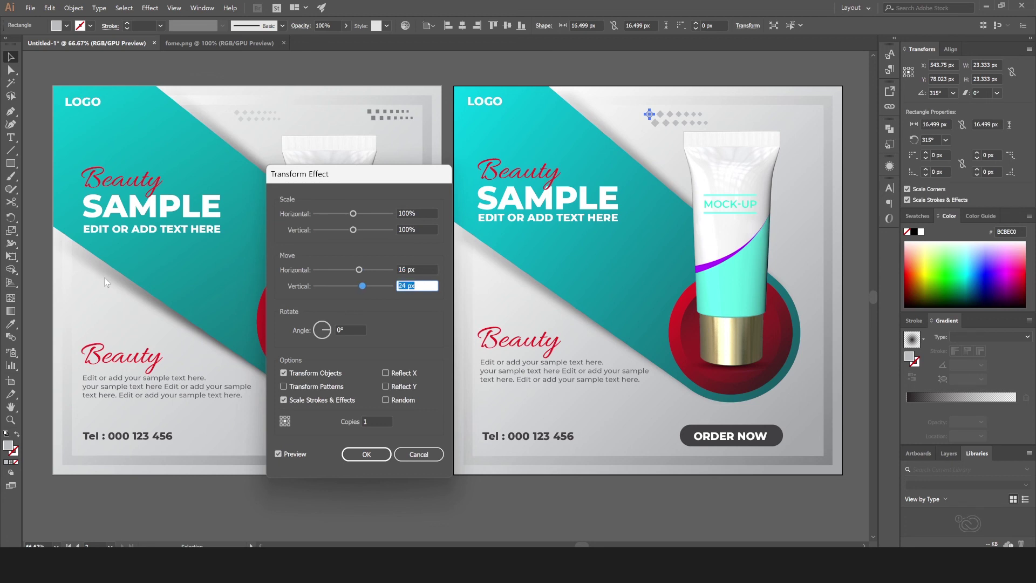
{"action": "key", "text": "Down"}
{"action": "key", "text": "Down"}
{"action": "key", "text": "Down"}
{"action": "left_click", "coordinate": [366, 453]}
Step: Move the diamond grid up slightly and shrink it with Free Transform
{"action": "left_click", "coordinate": [406, 484]}
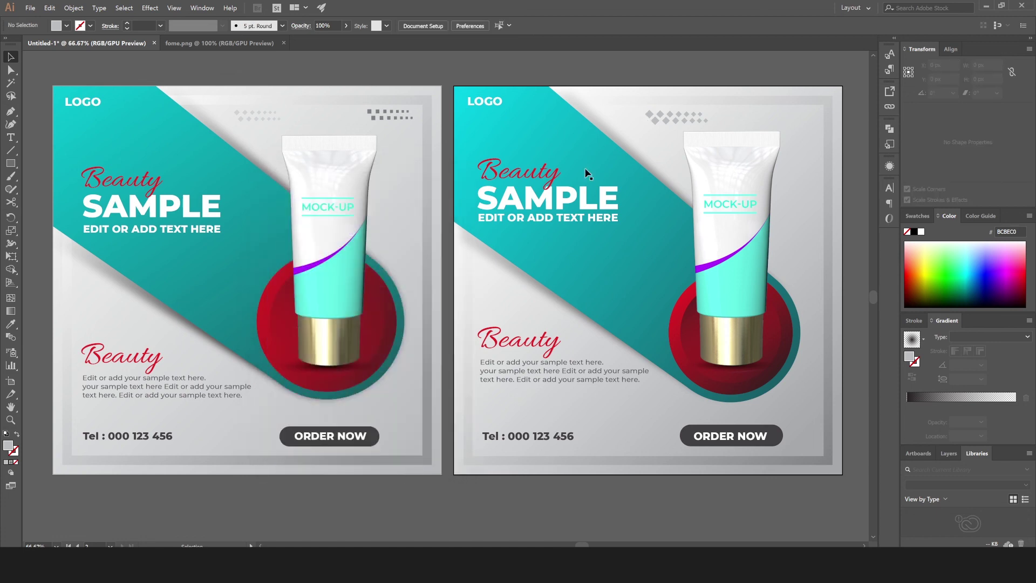
{"action": "left_click", "coordinate": [652, 114]}
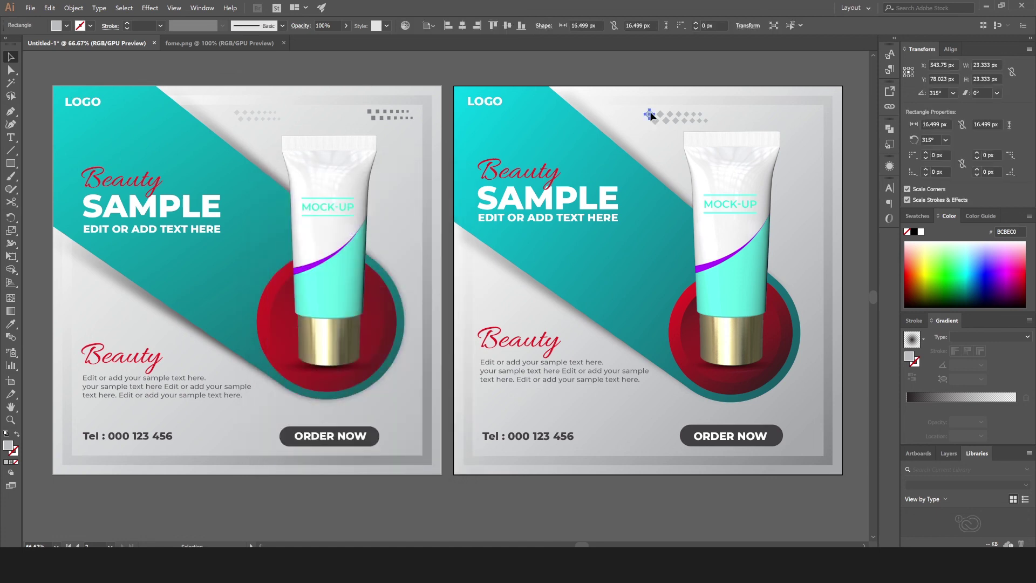
{"action": "left_click_drag", "start_coordinate": [649, 109], "coordinate": [649, 110]}
{"action": "key", "text": "e"}
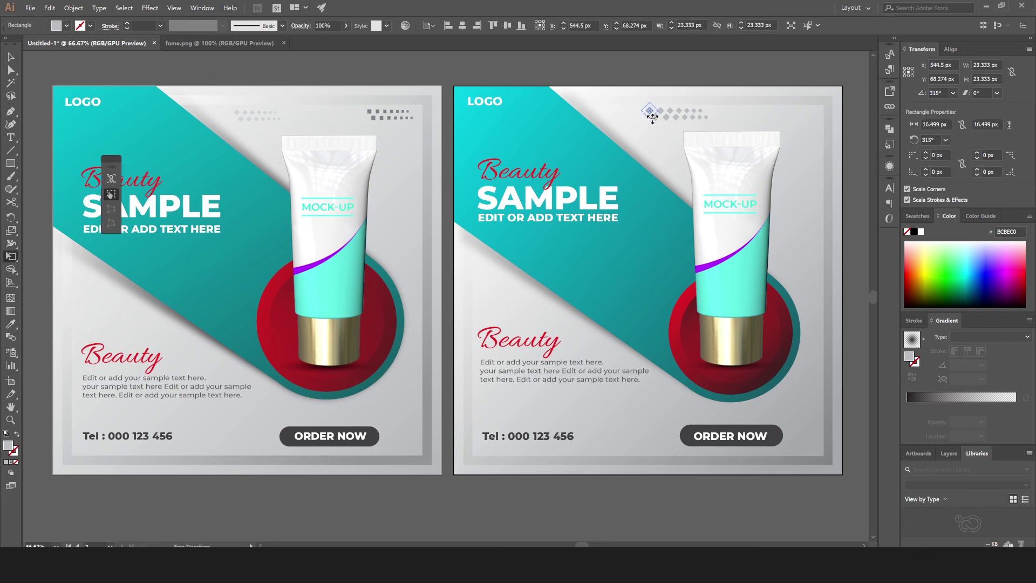
{"action": "left_click_drag", "start_coordinate": [652, 119], "coordinate": [651, 115]}
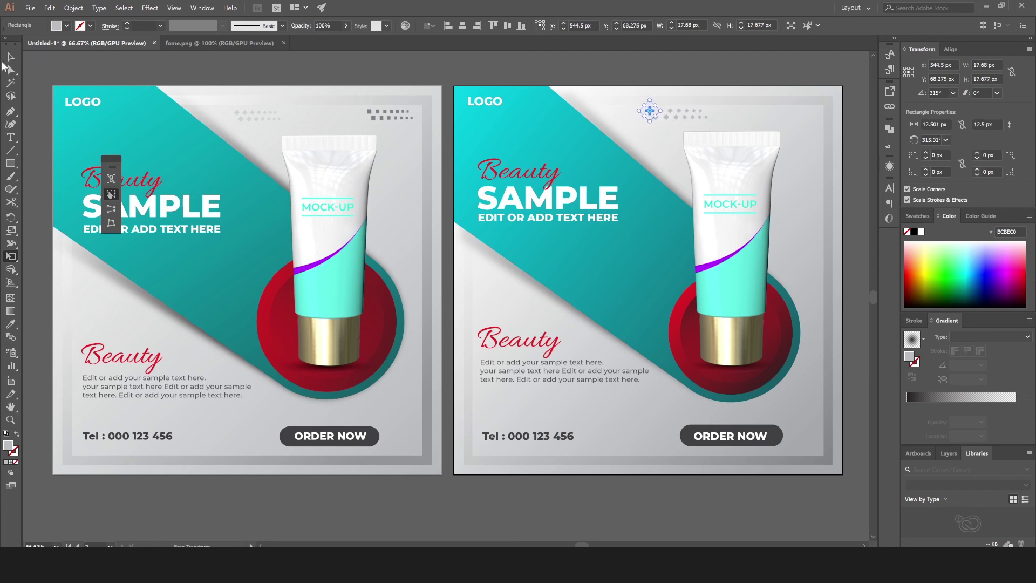
{"action": "left_click", "coordinate": [7, 55]}
Step: Give the diamond grid a lighter grey fill
{"action": "left_click", "coordinate": [378, 65]}
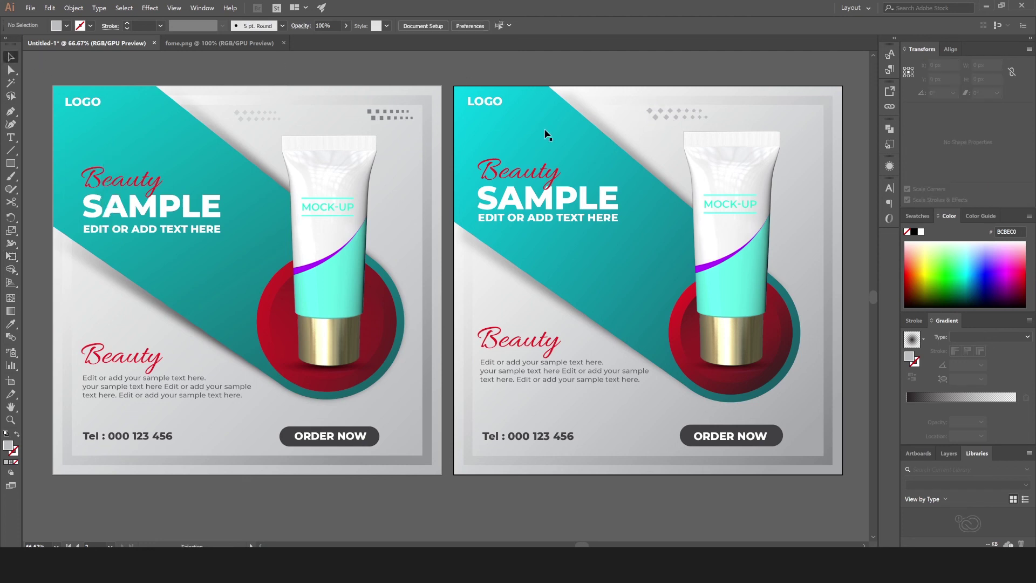
{"action": "left_click", "coordinate": [652, 109]}
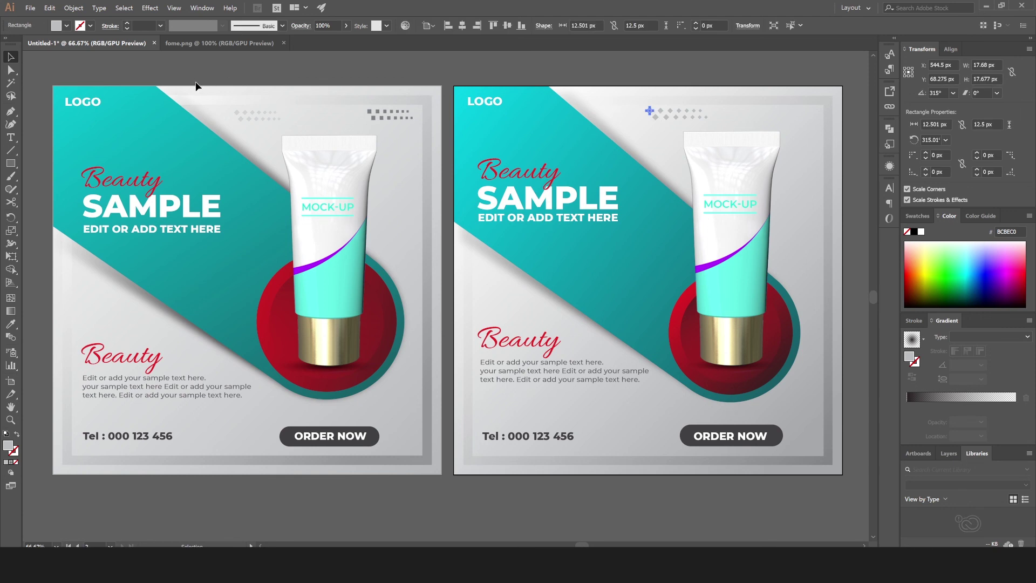
{"action": "left_click", "coordinate": [67, 25]}
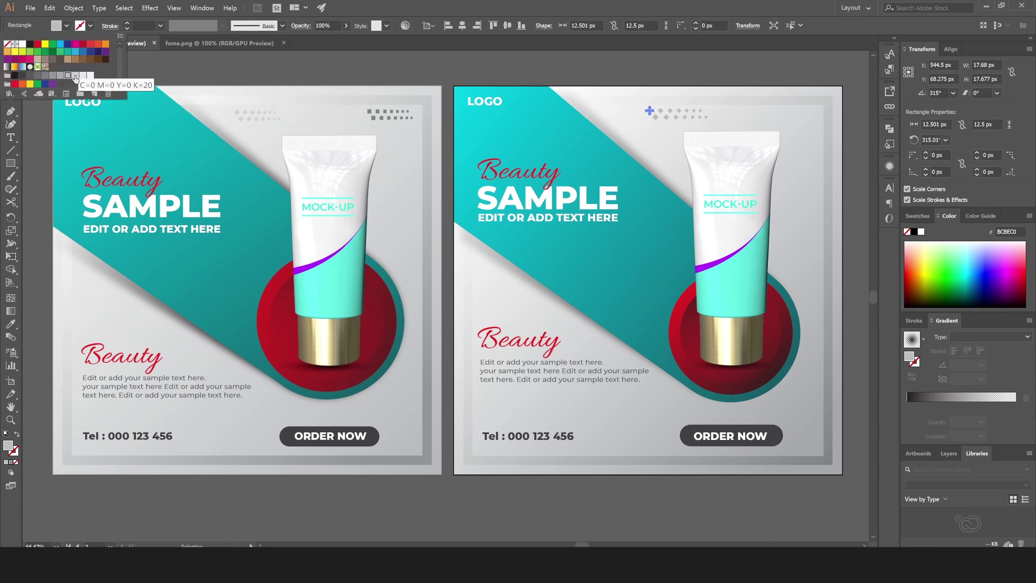
{"action": "left_click", "coordinate": [75, 75]}
{"action": "left_click", "coordinate": [145, 72]}
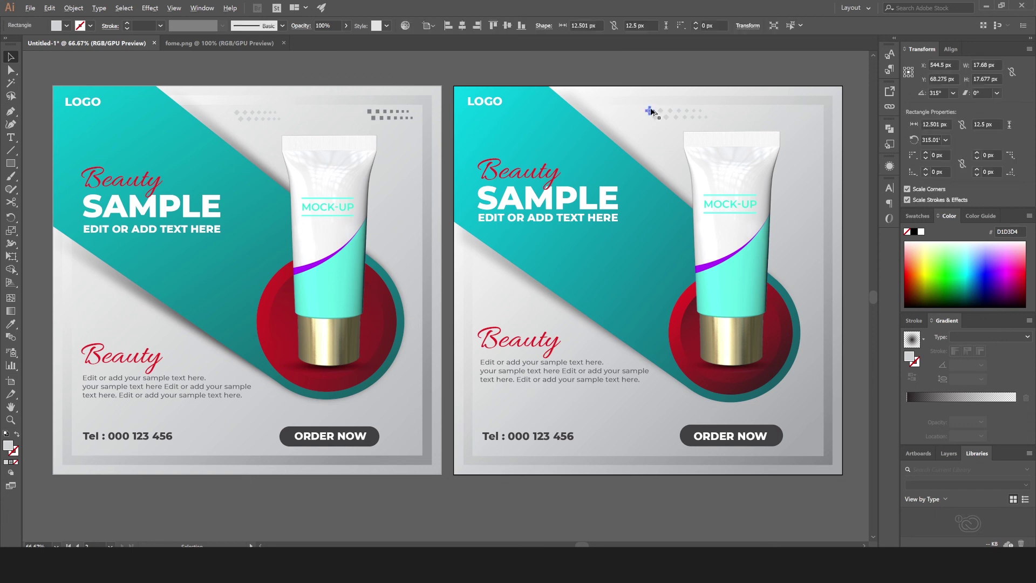
Step: Place a copy of the grid further right and fill it medium grey 808285
{"action": "left_click_drag", "start_coordinate": [649, 110], "coordinate": [764, 107]}
{"action": "left_click", "coordinate": [67, 26]}
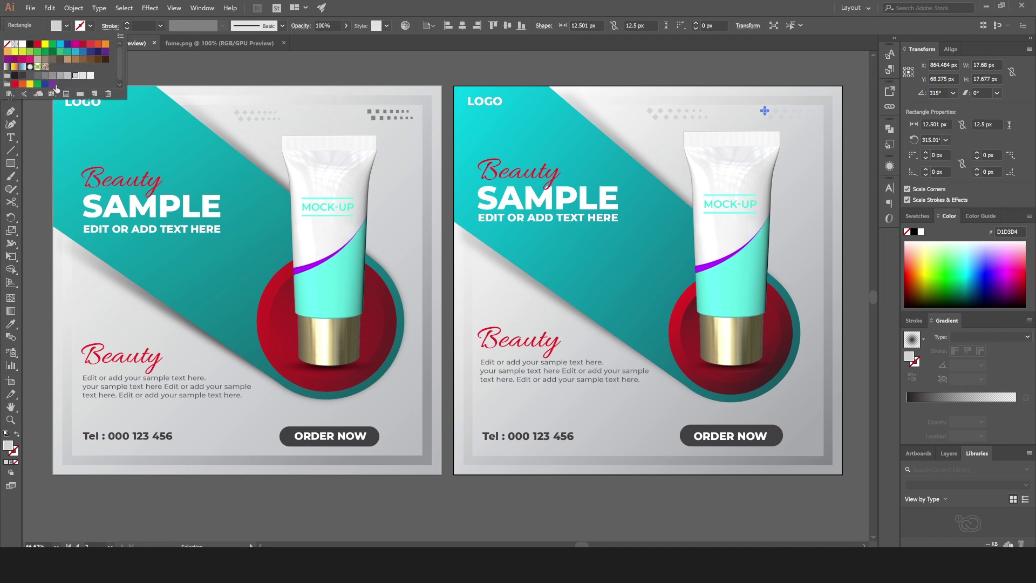
{"action": "left_click", "coordinate": [37, 75]}
{"action": "left_click", "coordinate": [45, 76]}
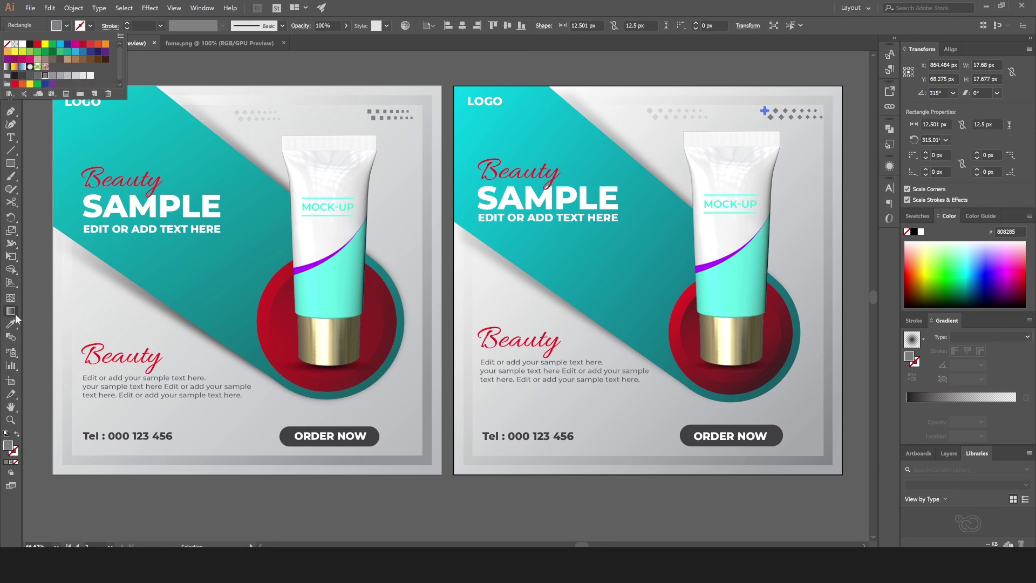
{"action": "left_click", "coordinate": [12, 258]}
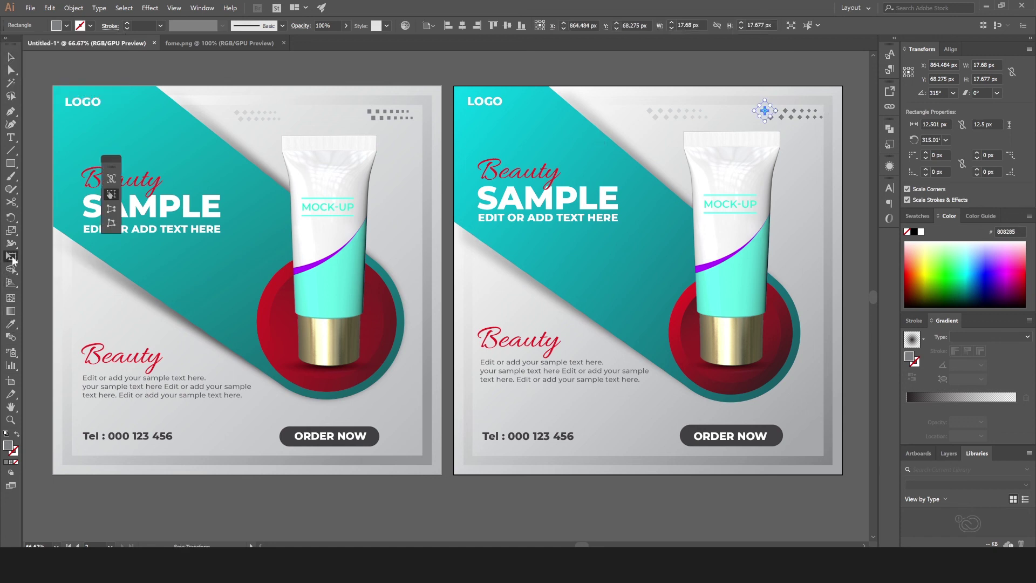
Step: Rotate the copied grid to 0° so its diamonds become upright squares, then nudge it left
{"action": "left_click_drag", "start_coordinate": [774, 92], "coordinate": [760, 95]}
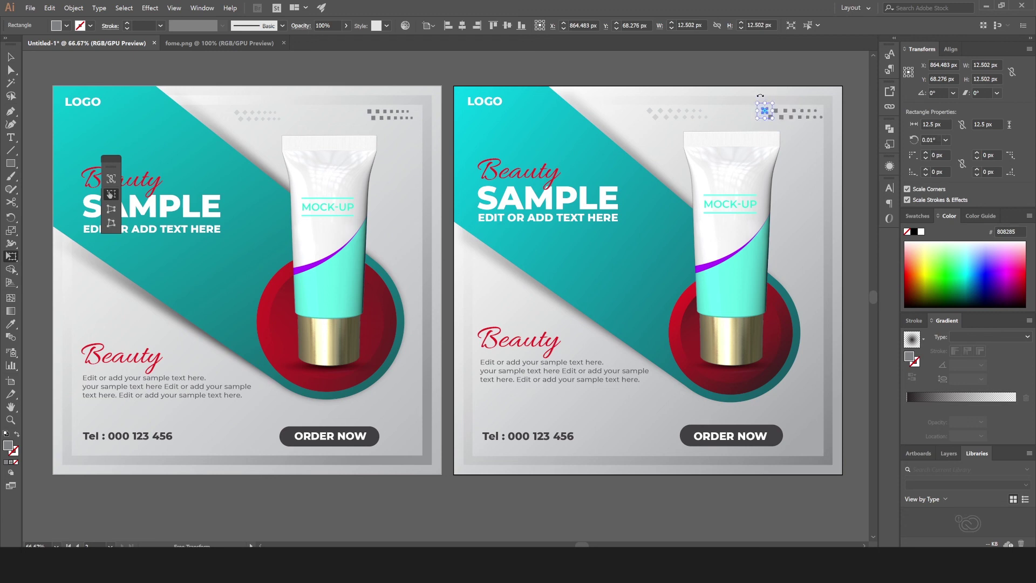
{"action": "left_click", "coordinate": [11, 59]}
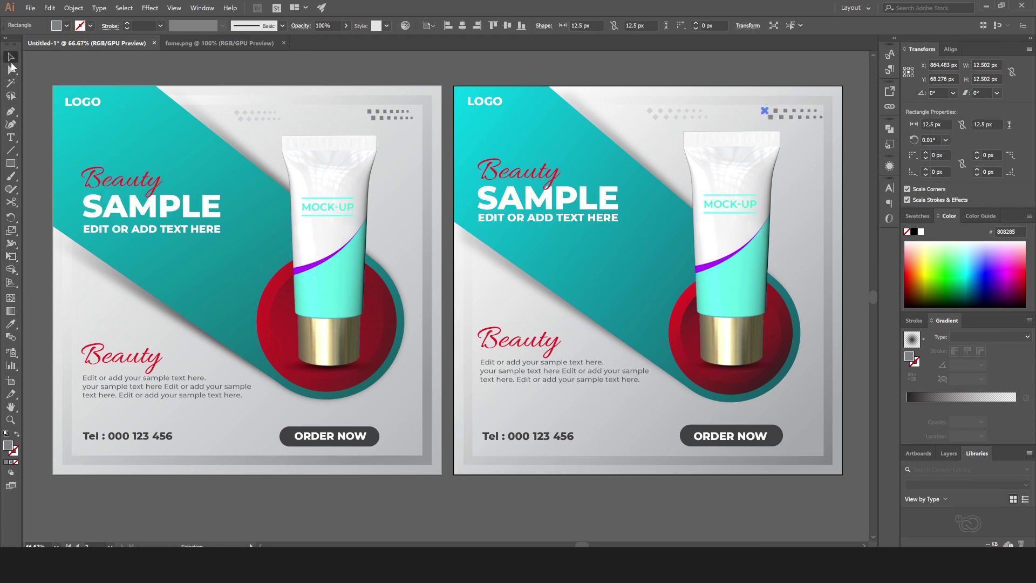
{"action": "key", "text": "Left"}
{"action": "key", "text": "Left"}
{"action": "key", "text": "Left"}
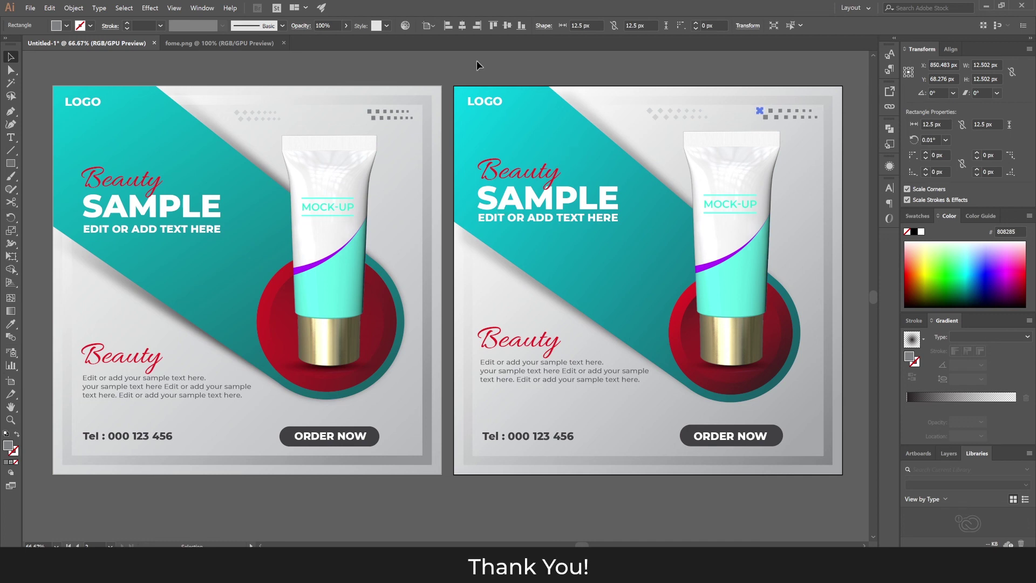
{"action": "left_click", "coordinate": [477, 62]}
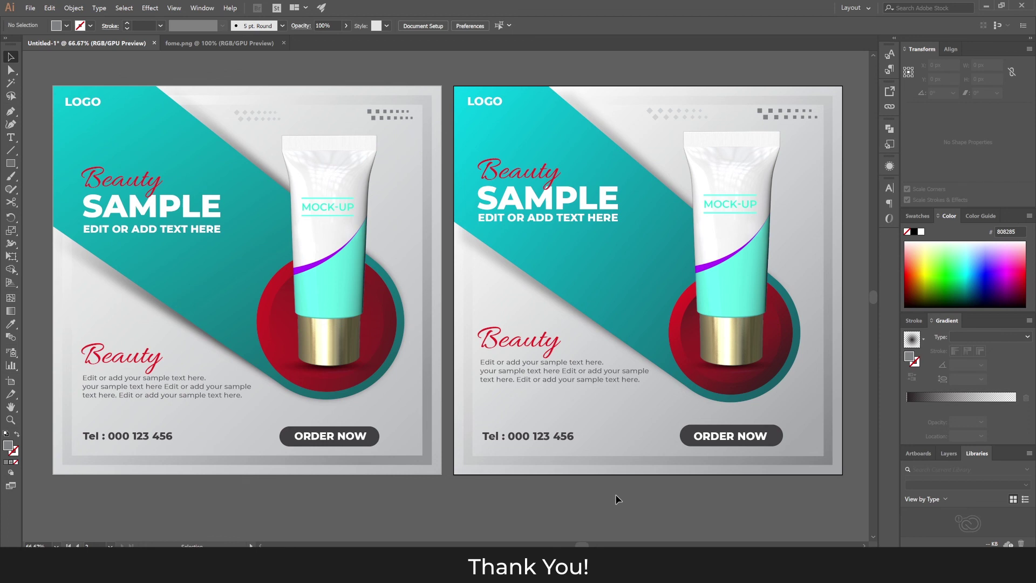